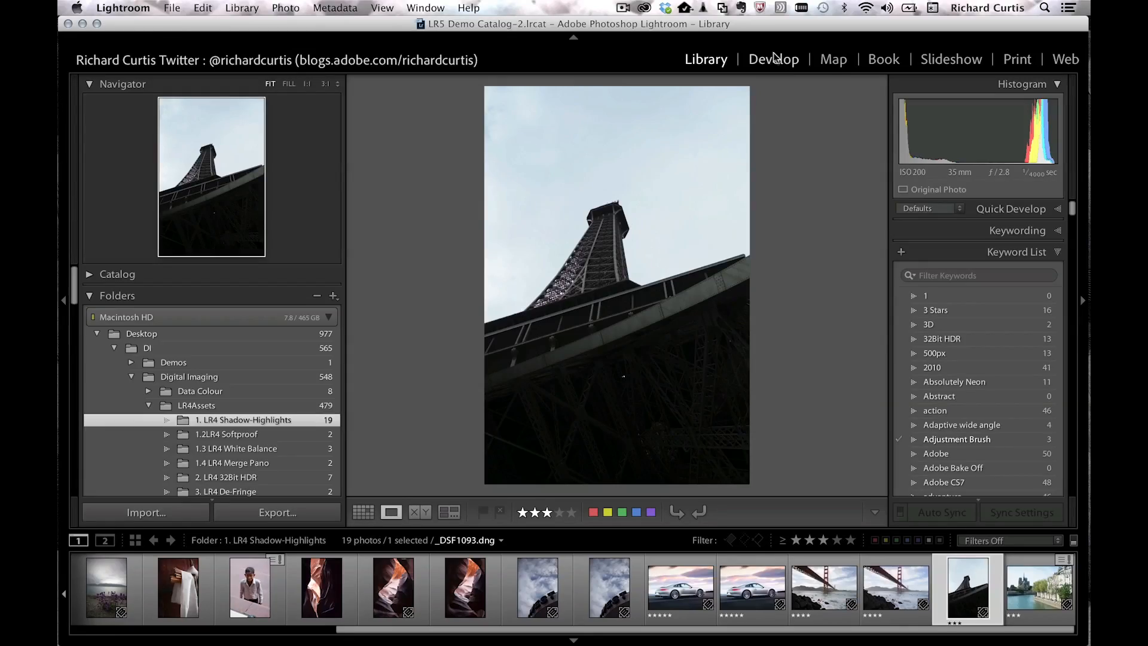
Step: Open the selected Eiffel Tower photo in the Develop module
left_click(774, 58)
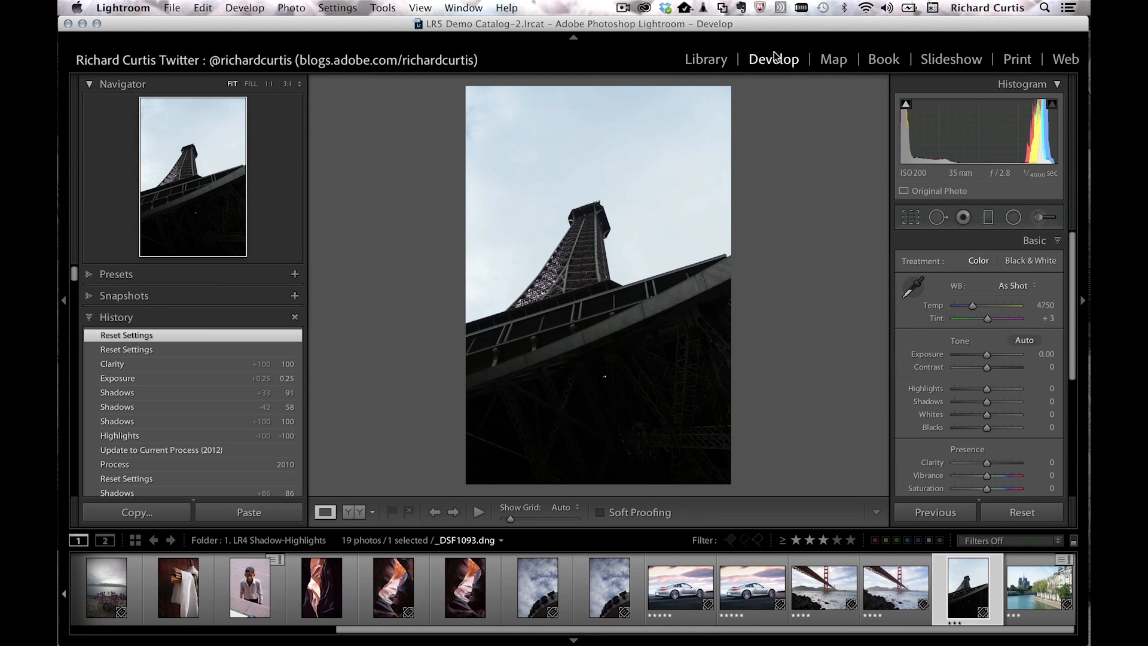
Step: Turn on the highlight and shadow clipping warnings for the Eiffel Tower photo
key("j")
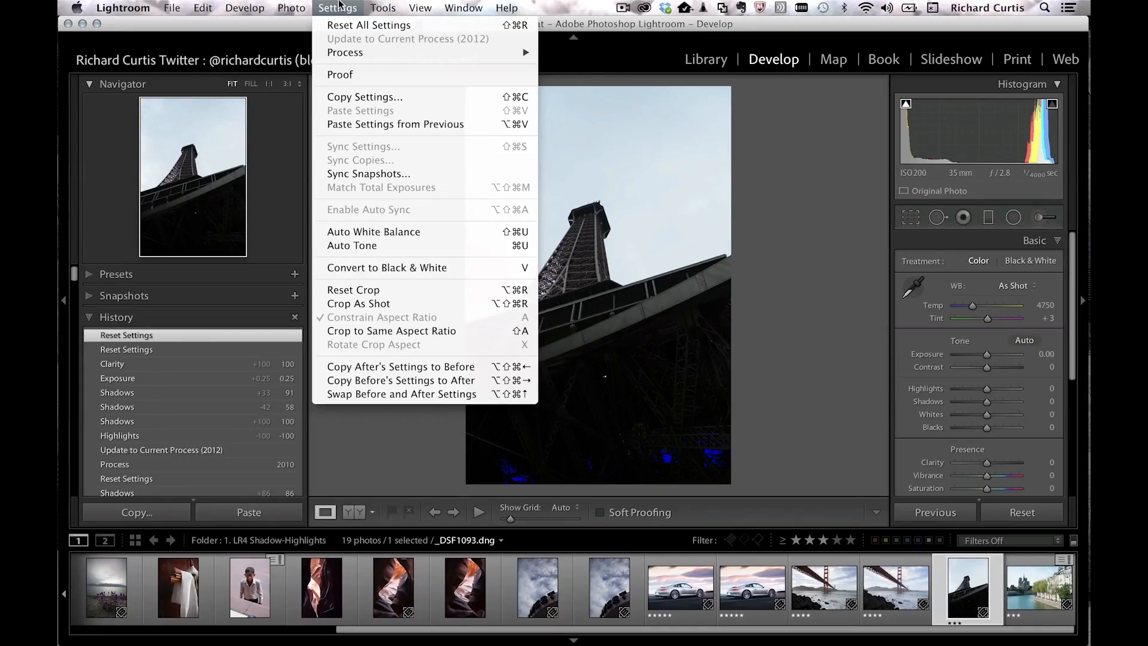
Step: Set the photo's process version to 2010 from the Settings menu
mouse_move(360, 55)
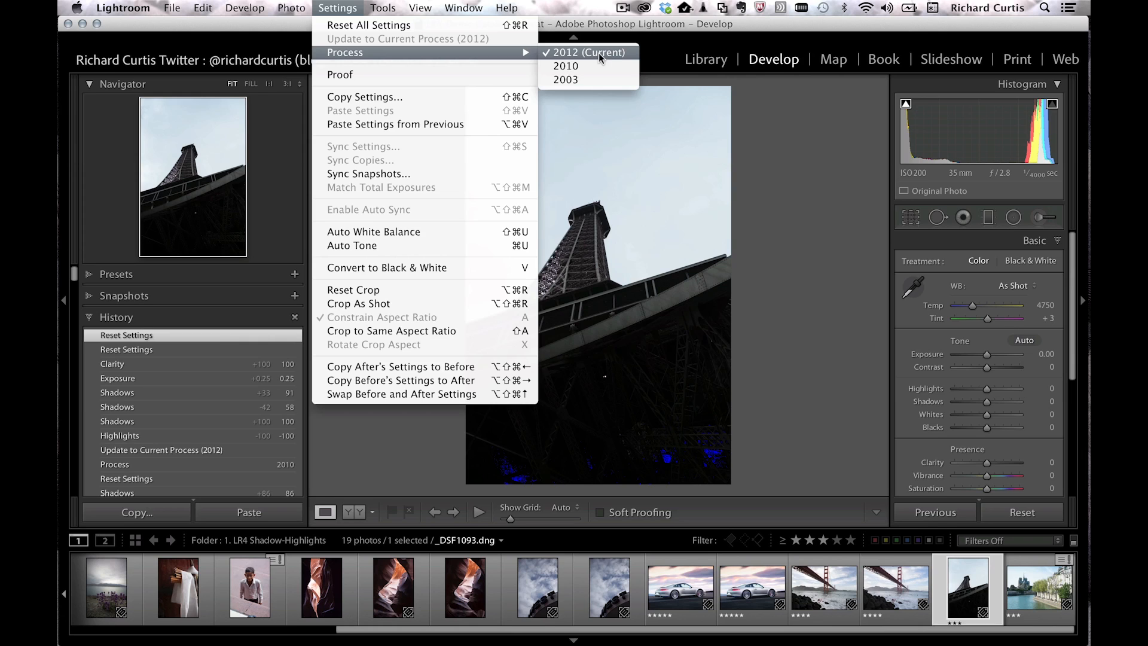
left_click(580, 67)
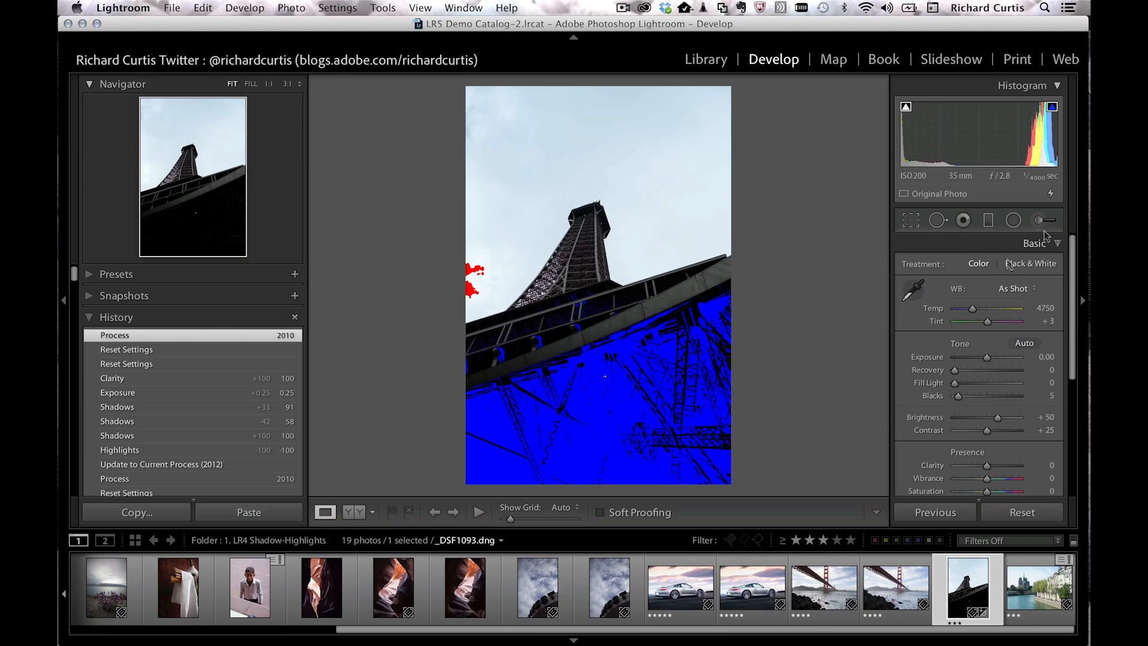
Step: Update the photo to the 2012 (Current) process version via Settings > Process
left_click(339, 7)
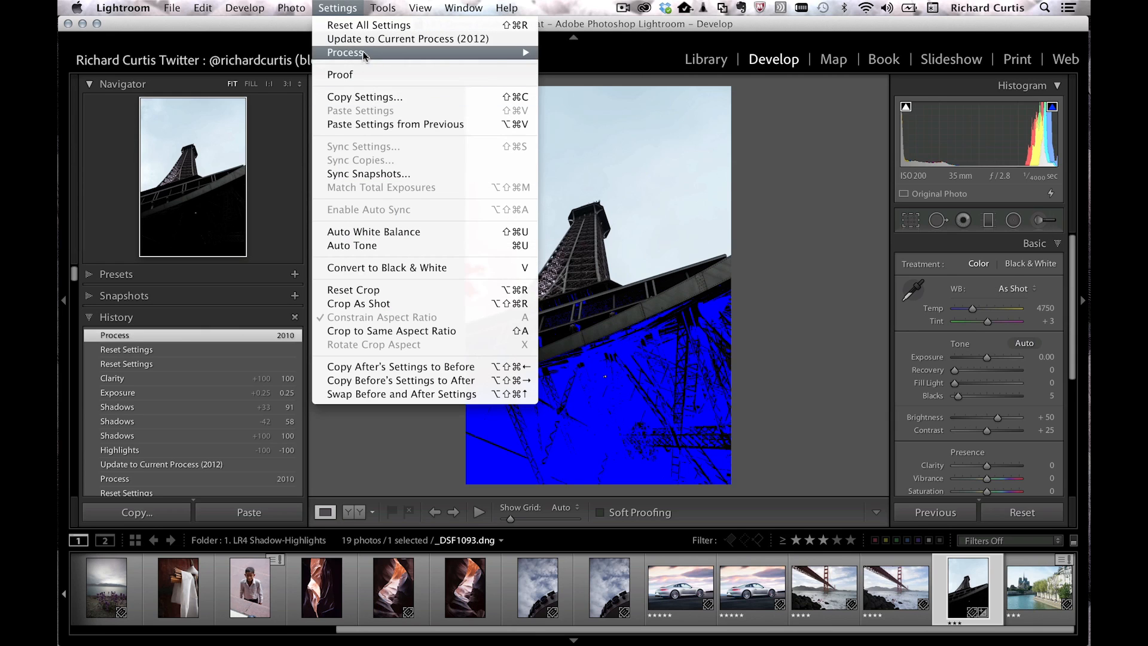
mouse_move(514, 52)
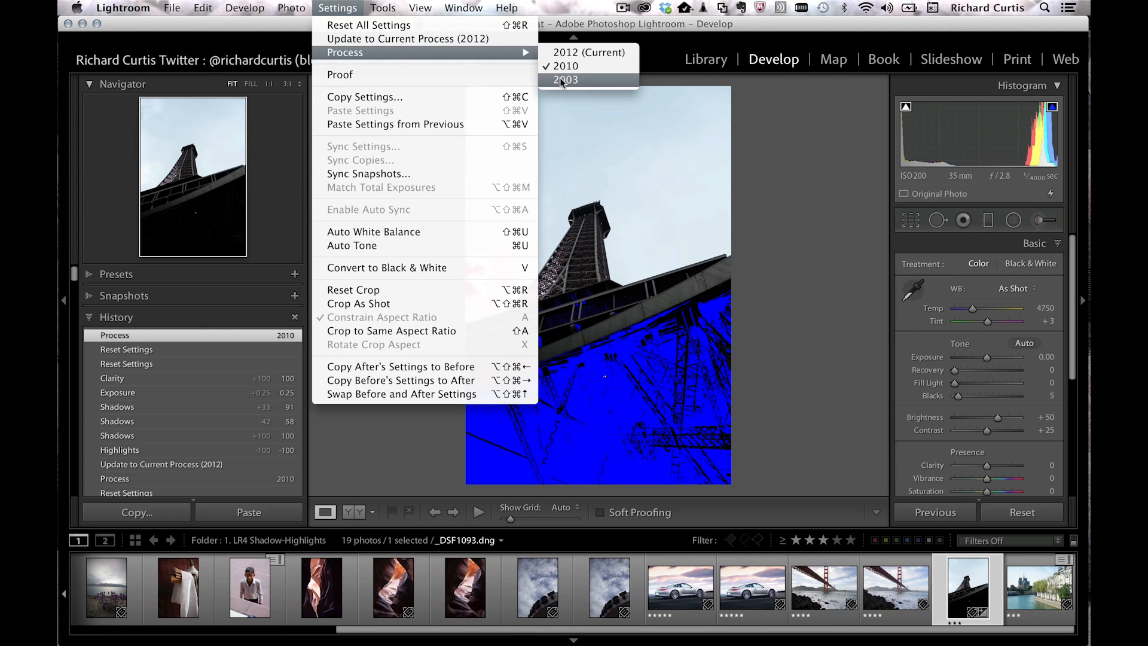
left_click(589, 52)
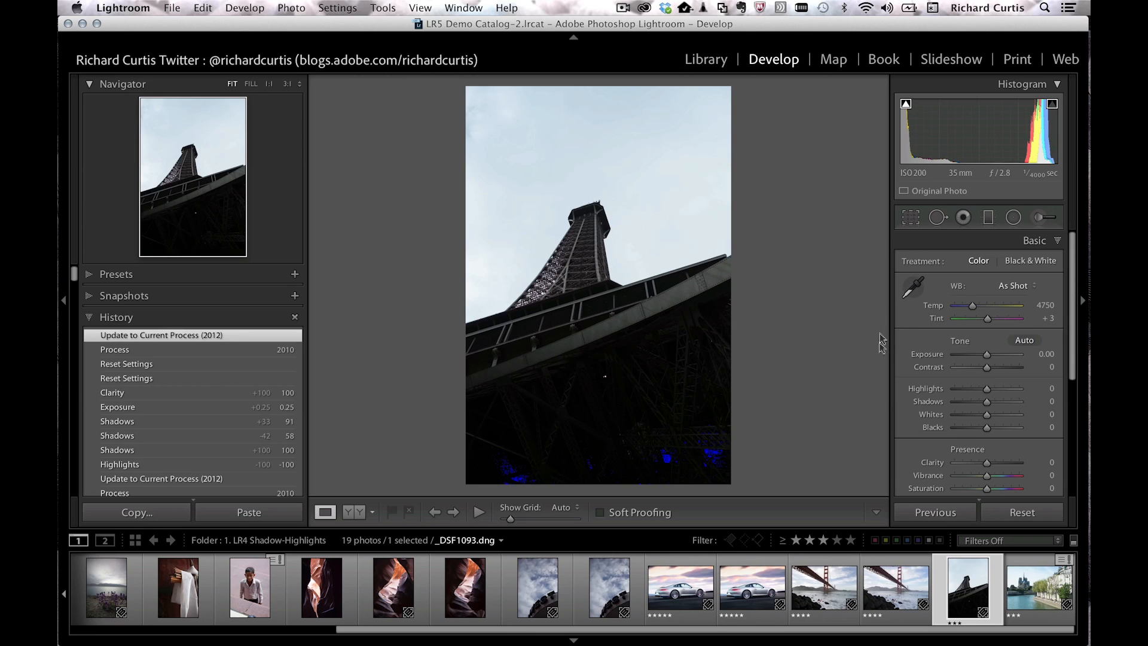
Step: Pull Highlights to -100, hide clipping warnings, and raise Shadows to +100 while previewing clipping
left_click_drag(987, 388, 949, 389)
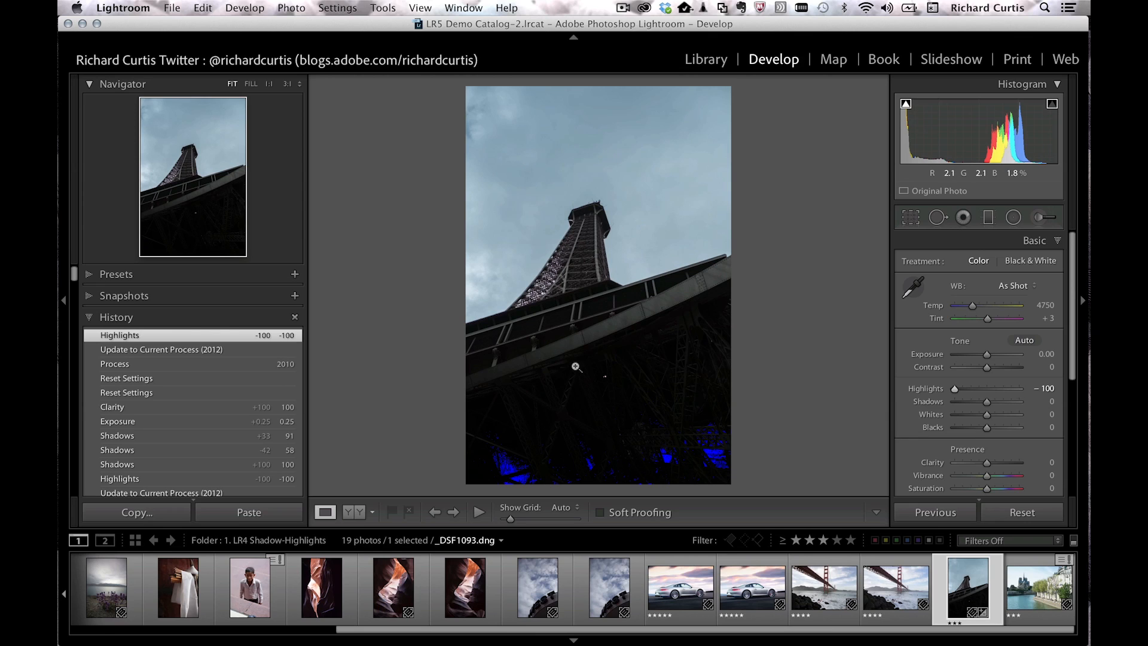
key("j")
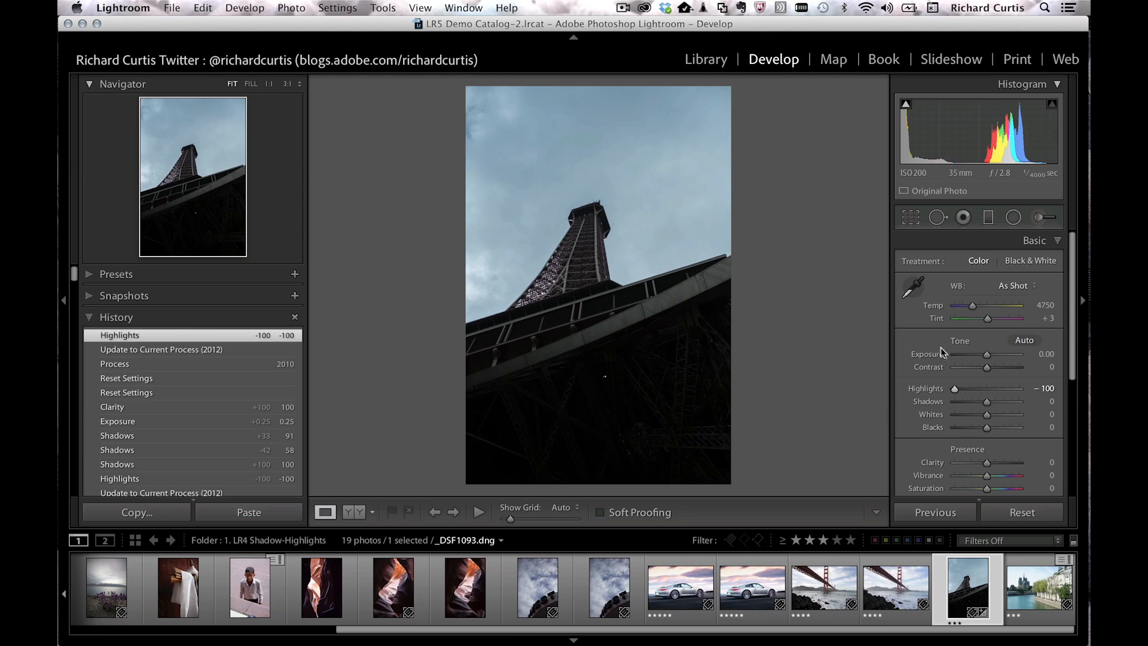
key("alt")
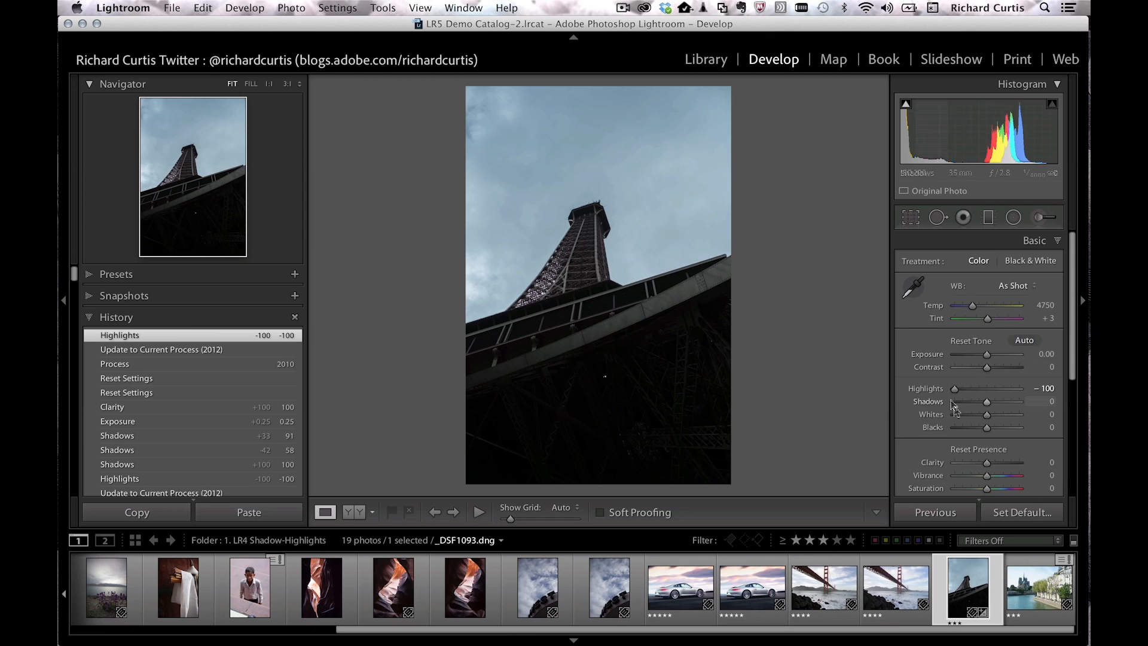
left_click_drag(988, 400, 1026, 406)
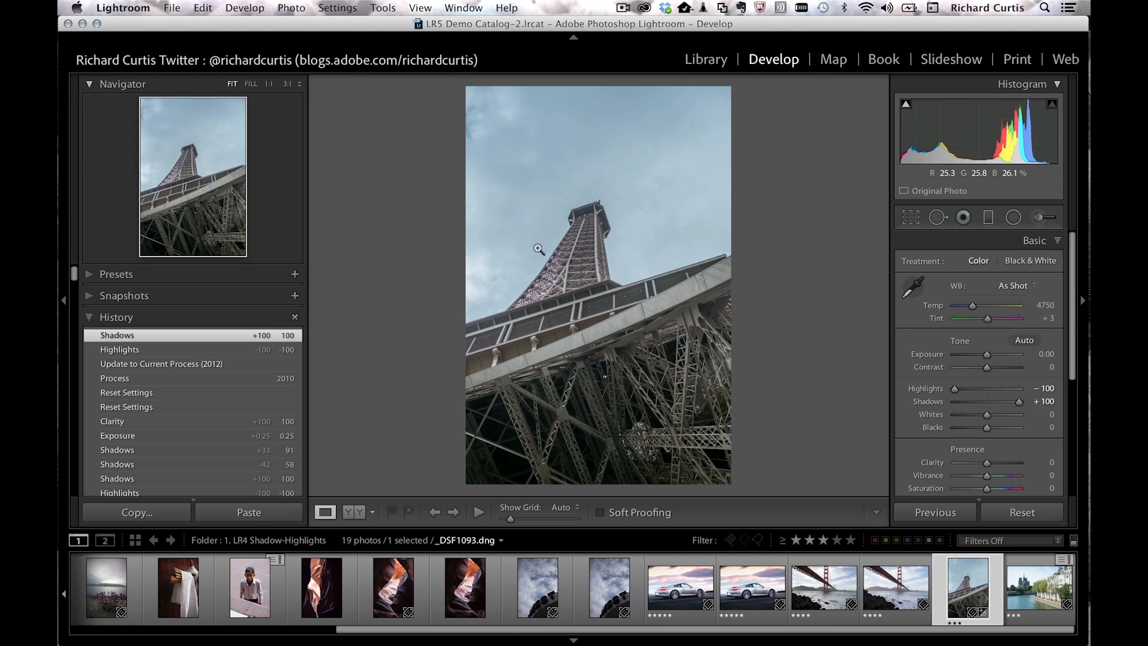
Step: Show Before/After side by side, raise Clarity to +100, and inspect the girders at 1:1
left_click(360, 513)
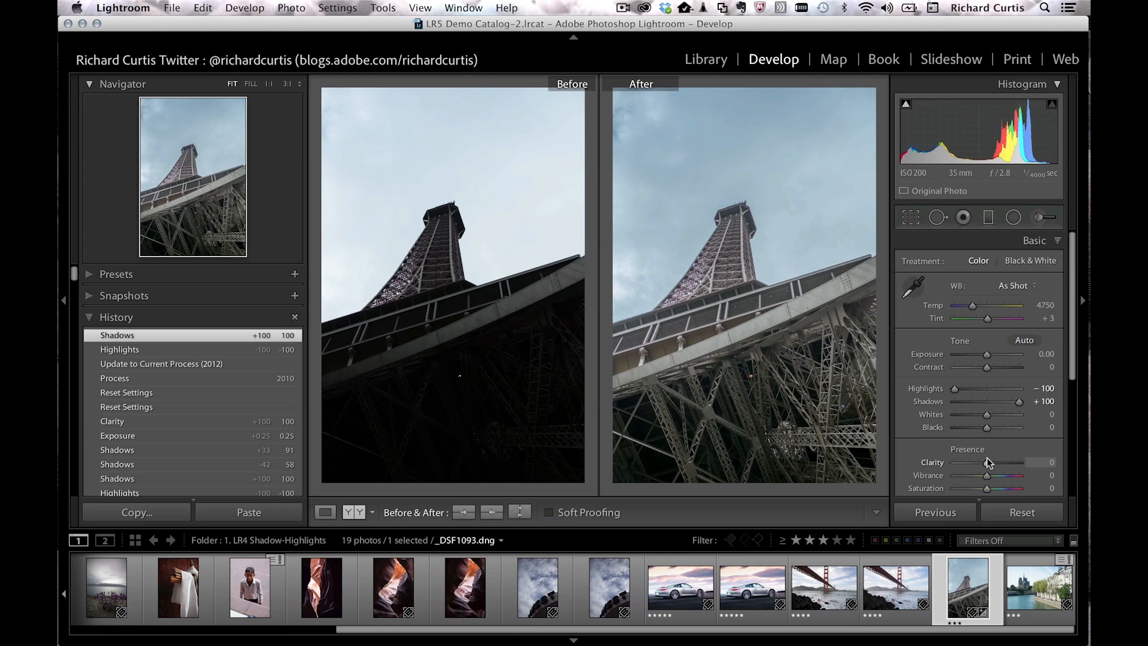
left_click_drag(989, 458, 1018, 460)
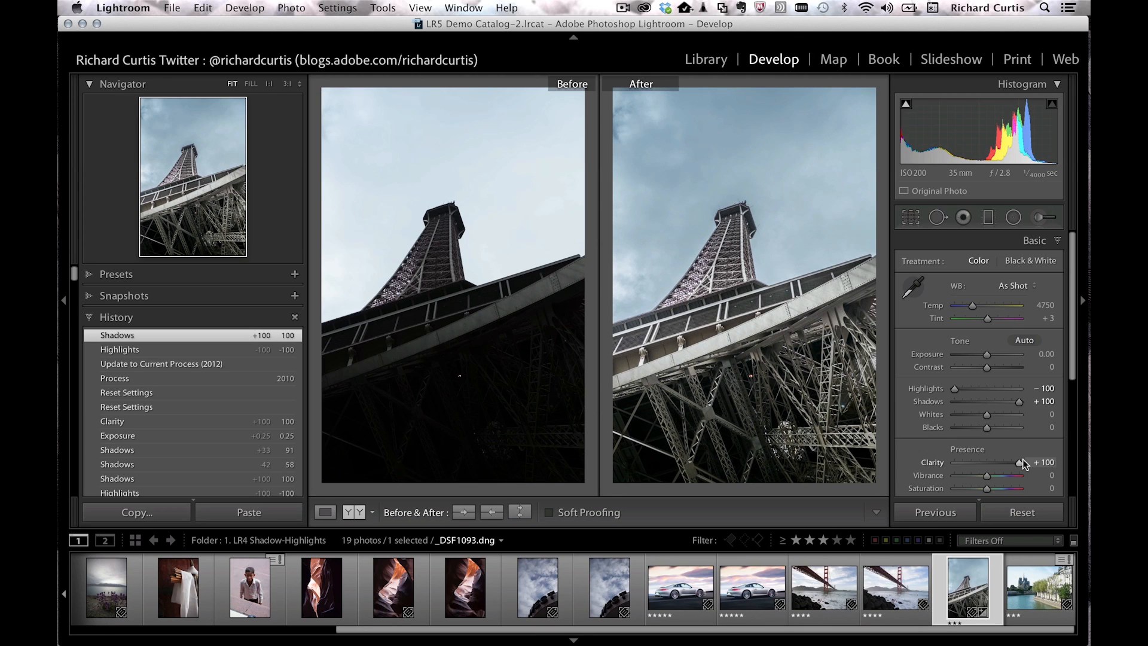
left_click_drag(1022, 459, 1022, 459)
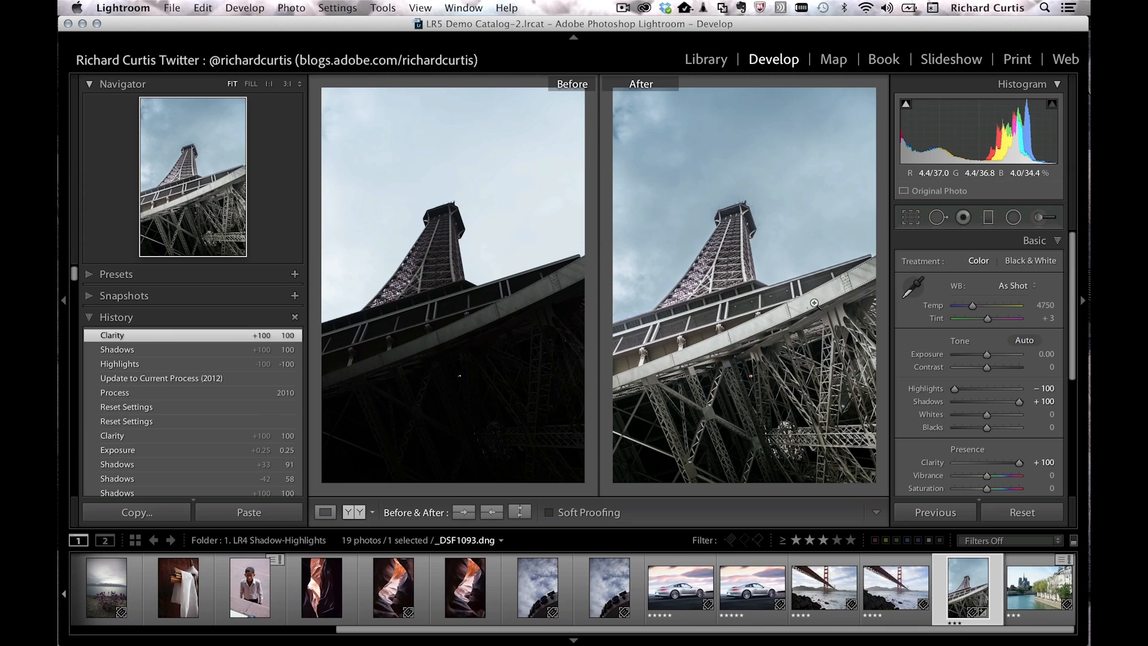
left_click(784, 354)
left_click_drag(815, 178, 781, 276)
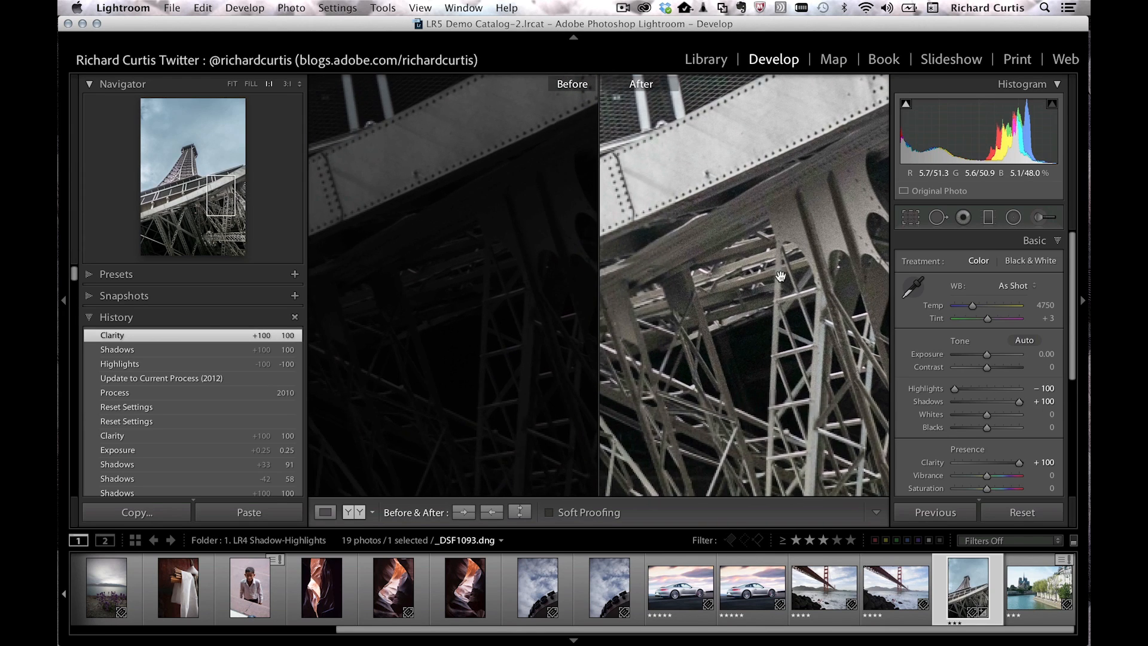
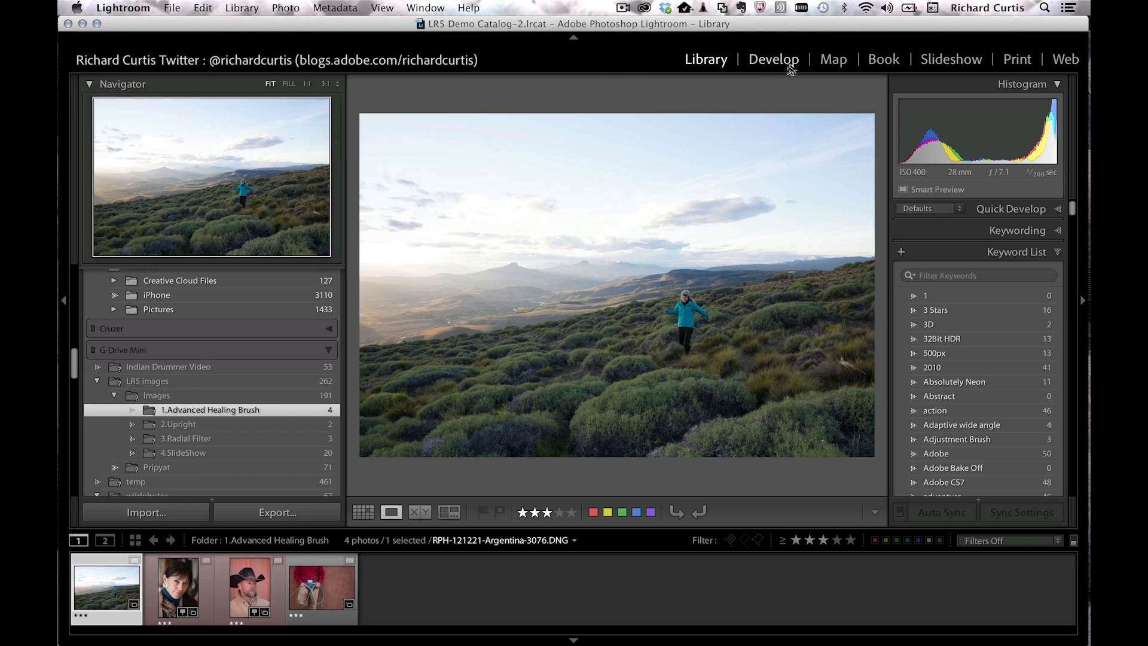
Step: Open the Argentina photo in Develop with the Spot Removal brush in Clone mode, zoomed in
left_click(783, 61)
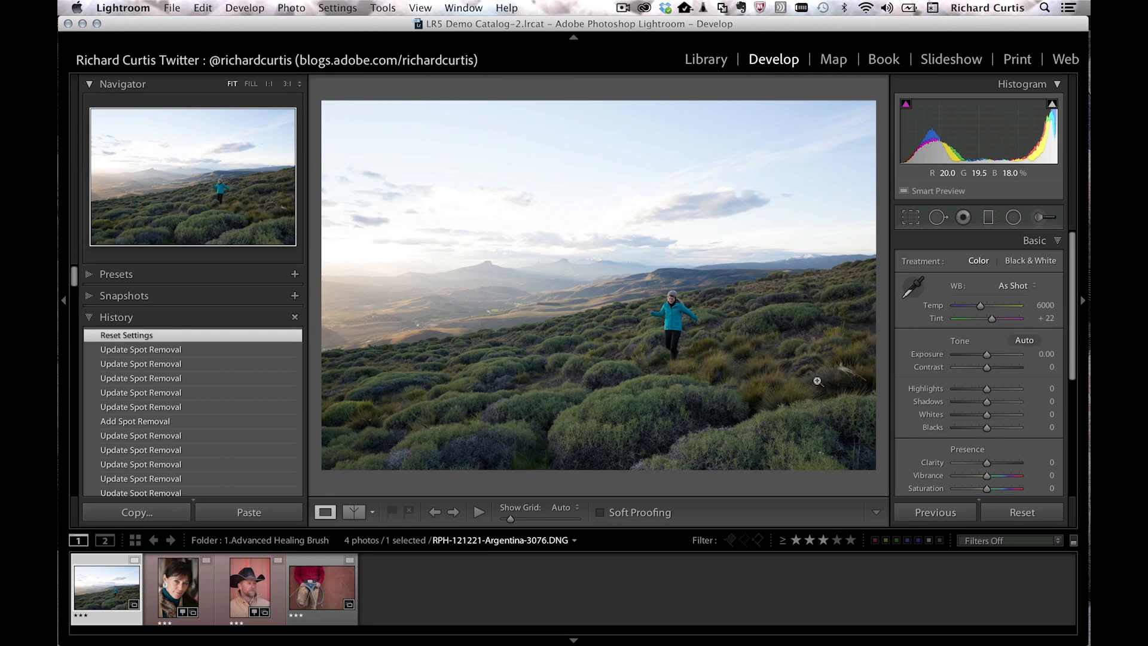
key("q")
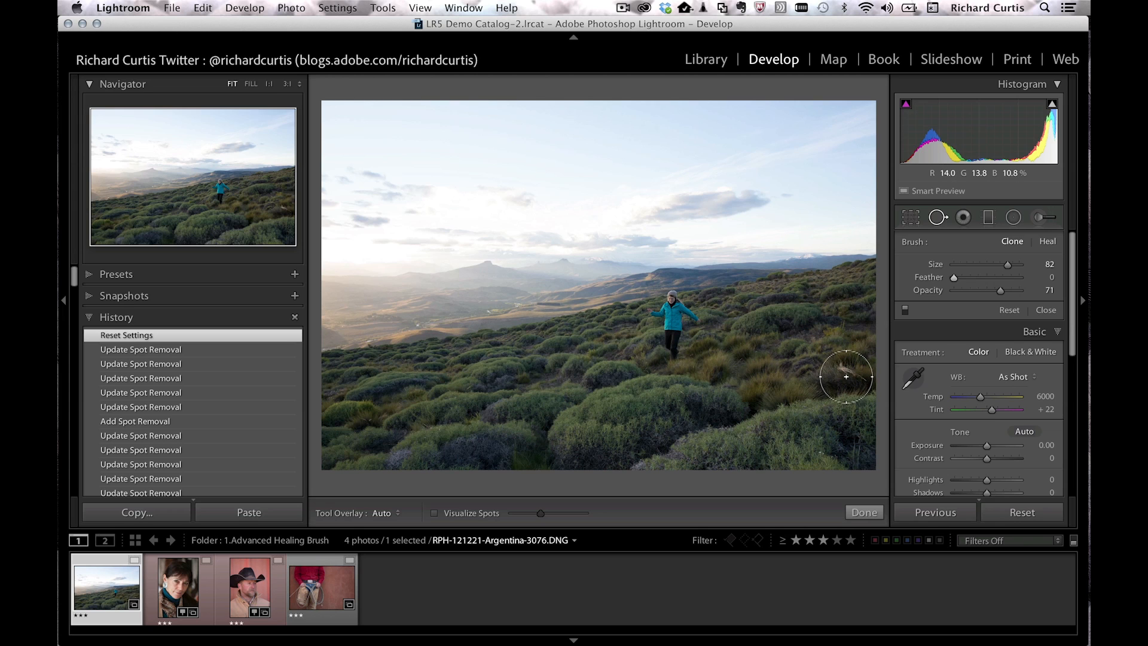
key("super+equal")
key("super+equal")
key("super+equal")
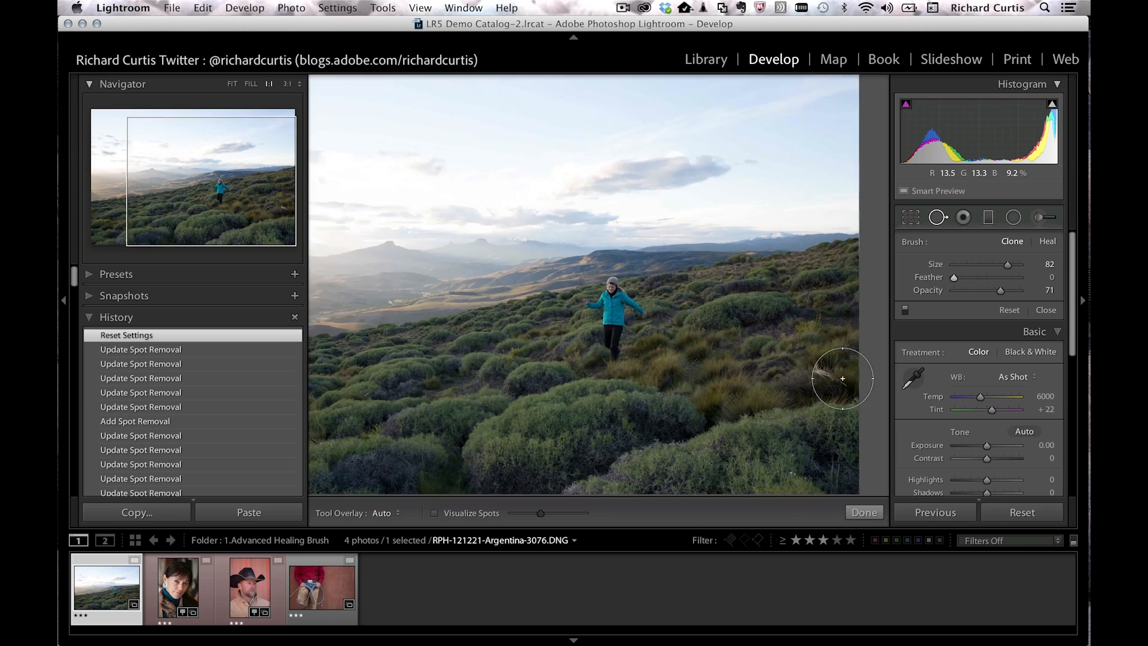
Step: Clone over the pale grass stalk using nearby clean grass as the source, at opacity 100
left_click_drag(663, 311, 421, 274)
left_click_drag(758, 368, 583, 310)
mouse_move(664, 318)
left_mouse_down()
mouse_move(569, 329)
mouse_move(636, 198)
left_mouse_up()
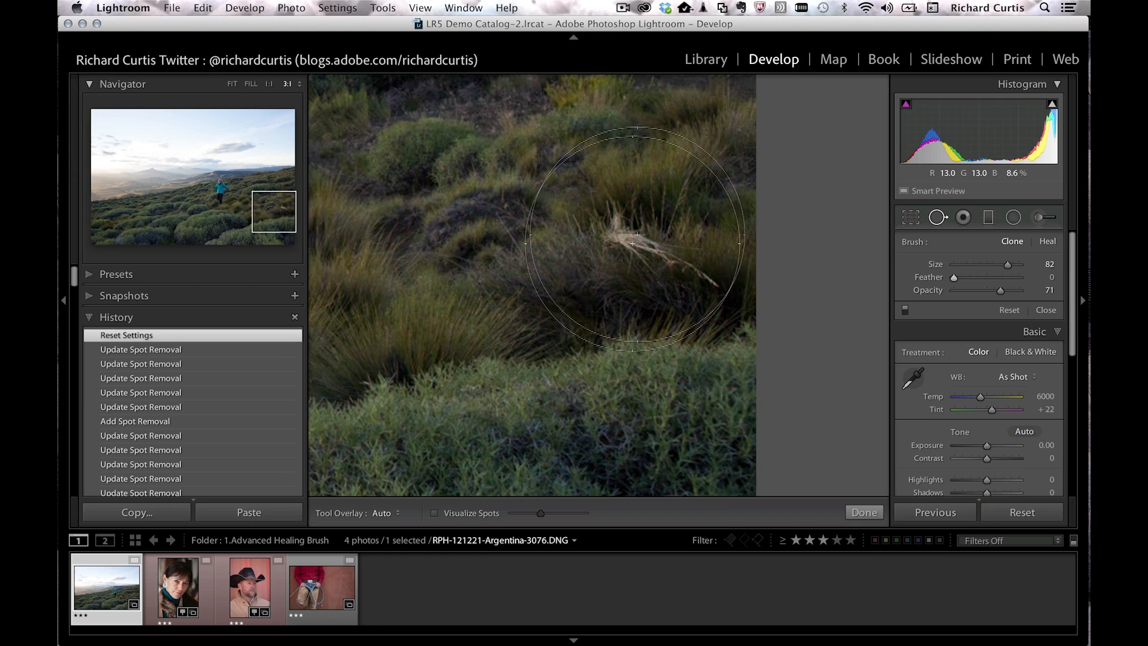
scroll(642, 262, "down", 3)
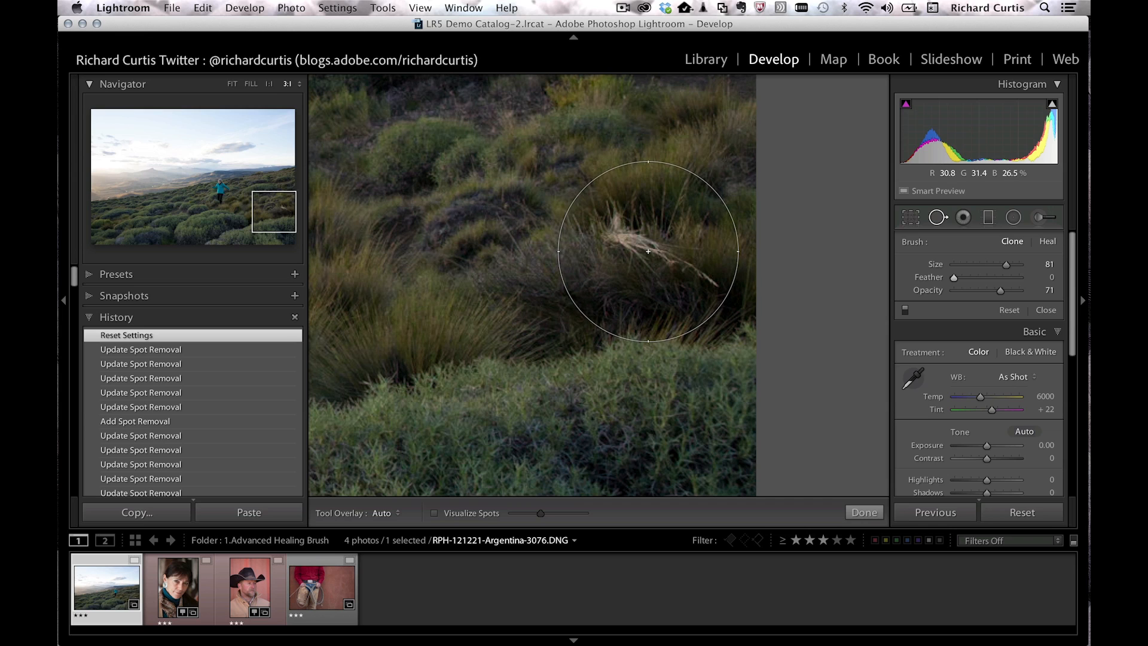
left_click(648, 251)
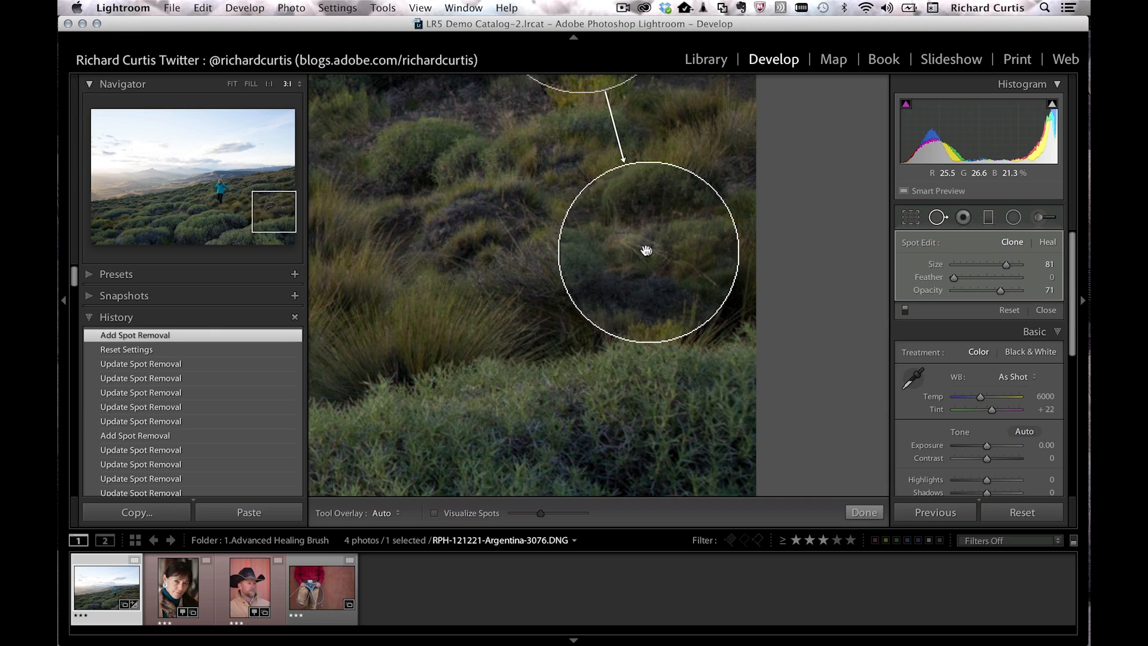
mouse_move(573, 86)
left_mouse_down()
mouse_move(540, 94)
mouse_move(473, 229)
mouse_move(482, 307)
mouse_move(413, 364)
mouse_move(411, 399)
left_mouse_up()
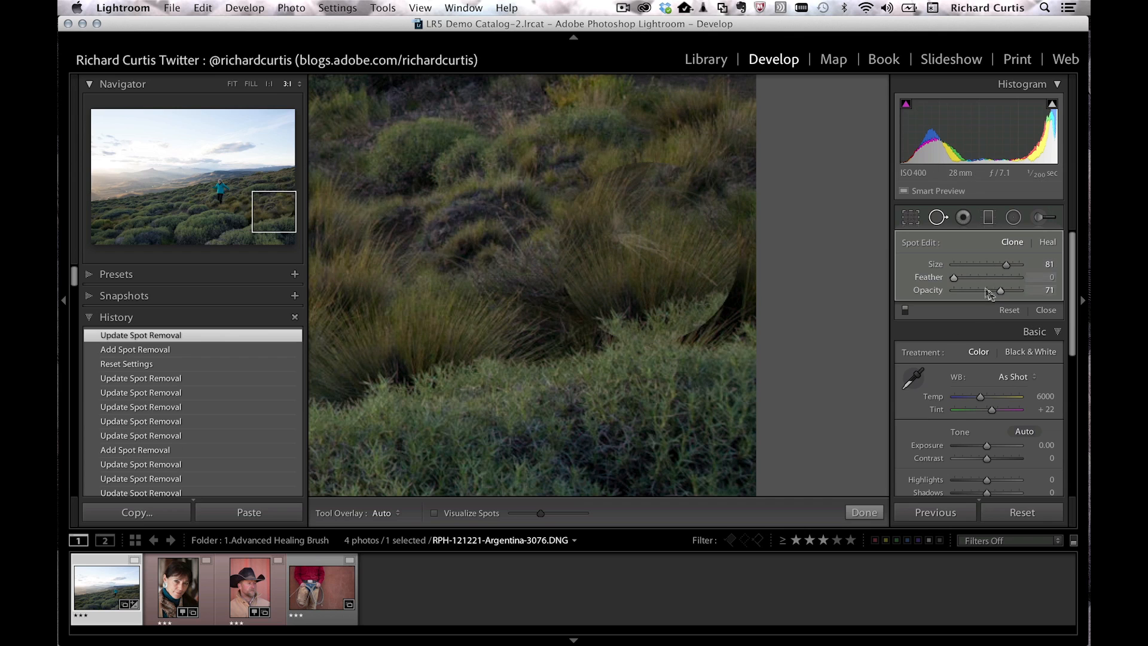
left_click_drag(1000, 289, 1005, 261)
left_click(1010, 261)
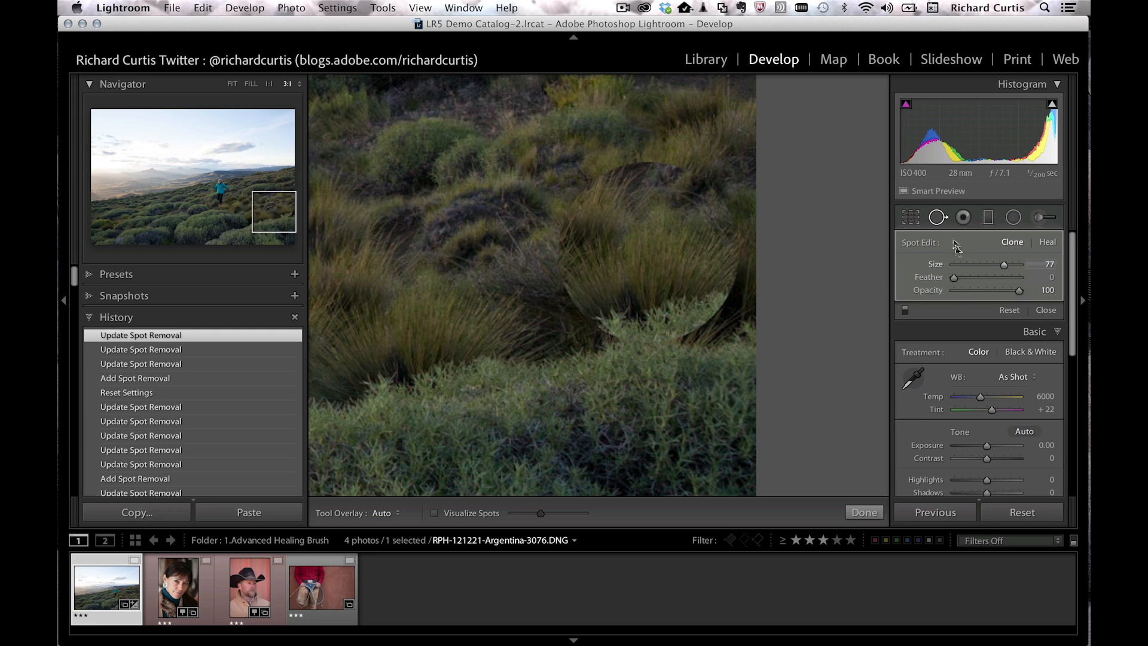
Step: Set the grass-stalk patch's feather to 34 and zoom back out
left_click_drag(961, 279, 976, 277)
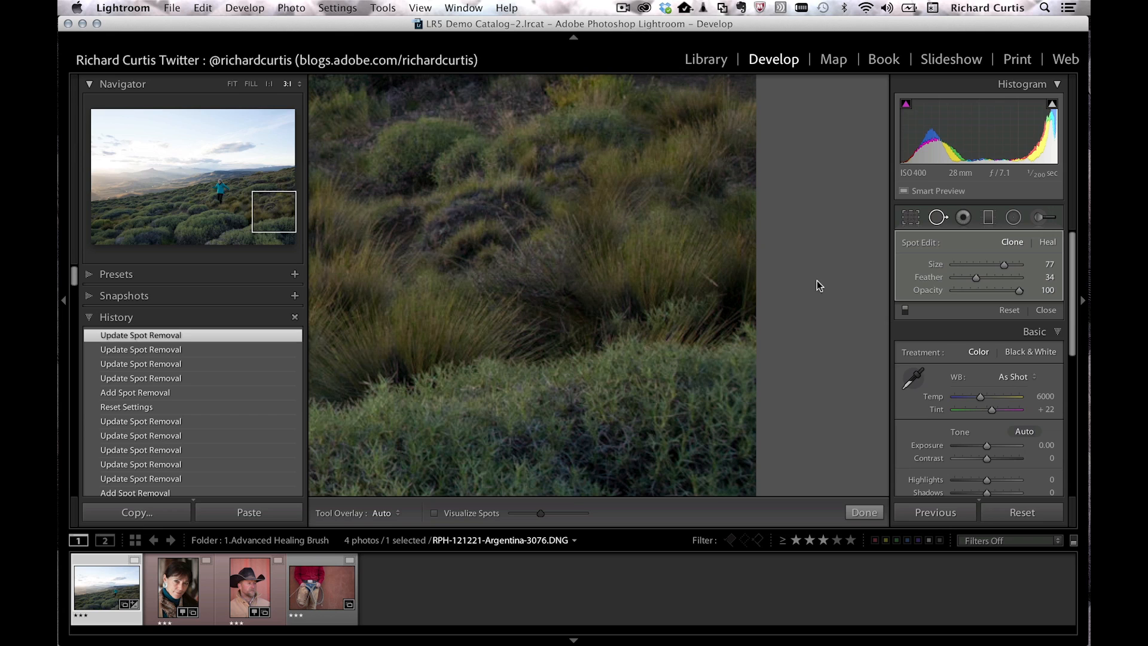
key("super+minus")
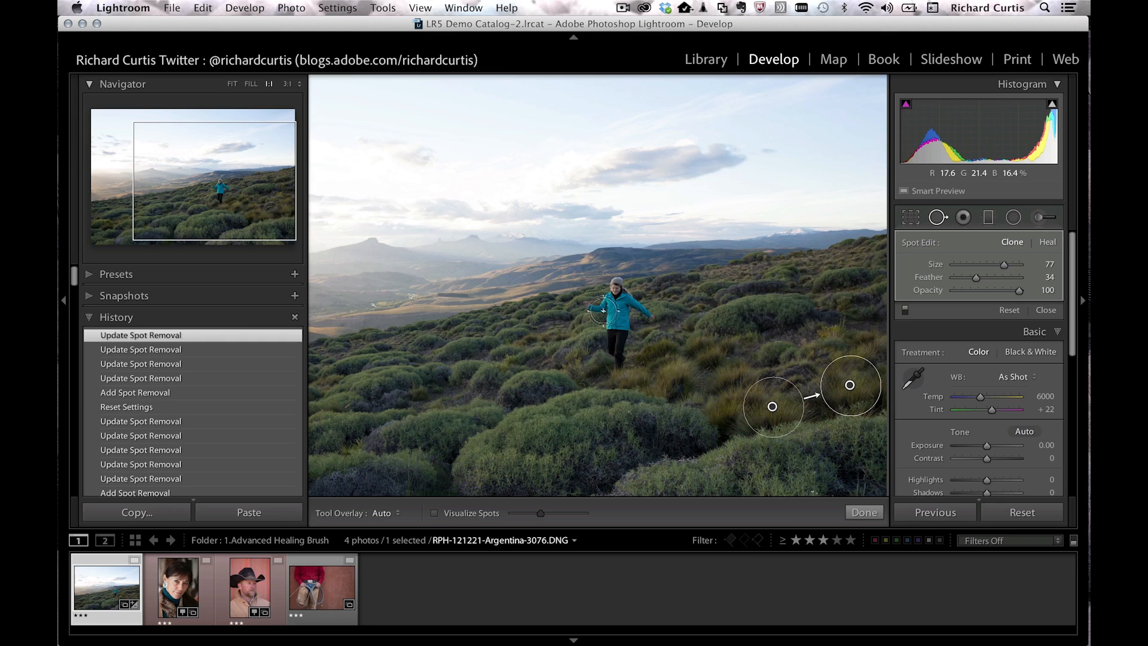
Step: Shrink the brush to size 76 and paint a clone patch over the hiker
scroll(609, 312, "up", 5)
scroll(612, 317, "up", 5)
scroll(618, 326, "up", 3)
left_click_drag(1004, 263, 971, 264)
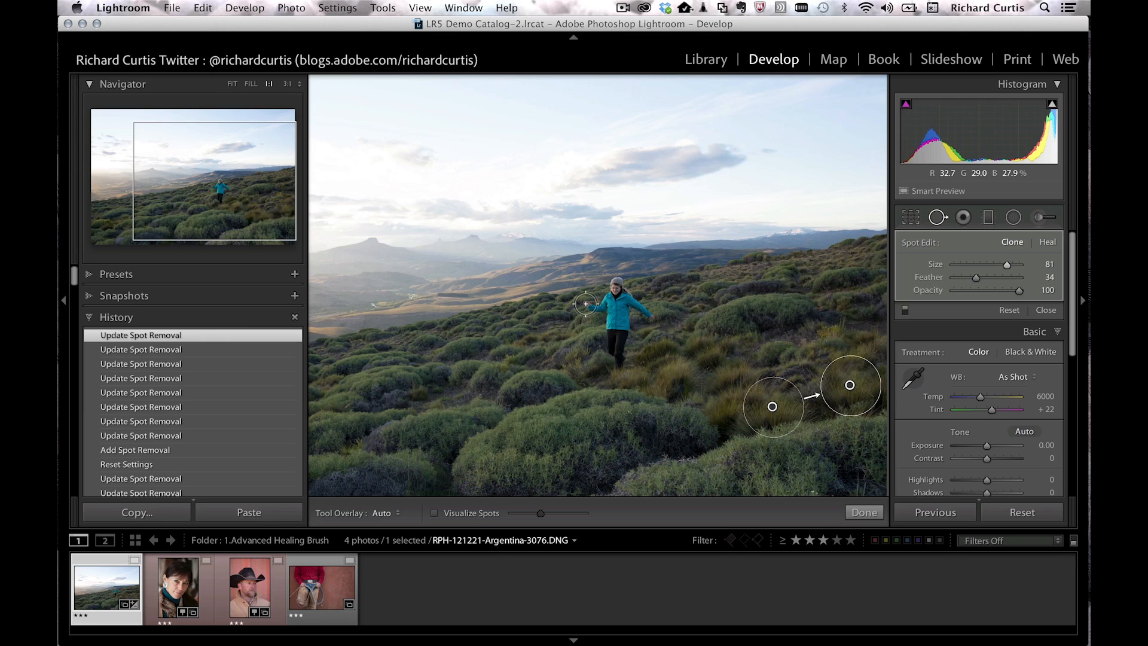
mouse_move(586, 304)
left_mouse_down()
mouse_move(615, 279)
mouse_move(652, 322)
mouse_move(611, 300)
mouse_move(606, 358)
mouse_move(626, 316)
mouse_move(632, 326)
mouse_move(601, 301)
left_mouse_up()
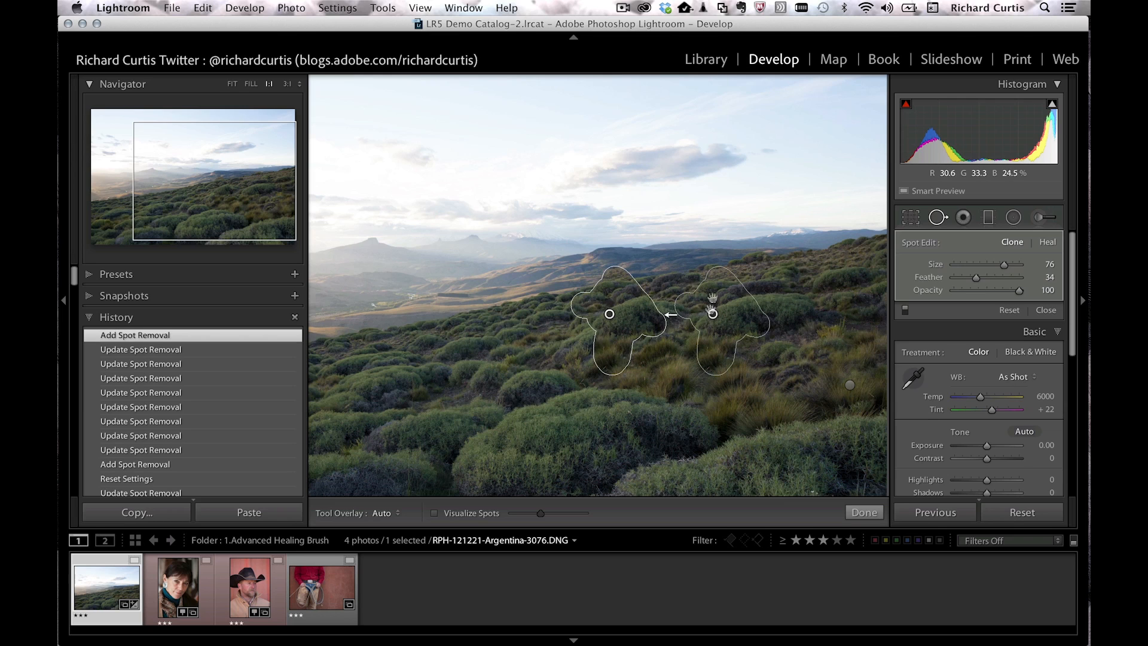
Step: Re-pick the hiker patch's source several times, then drag it onto better-matching hillside to the right
key("slash")
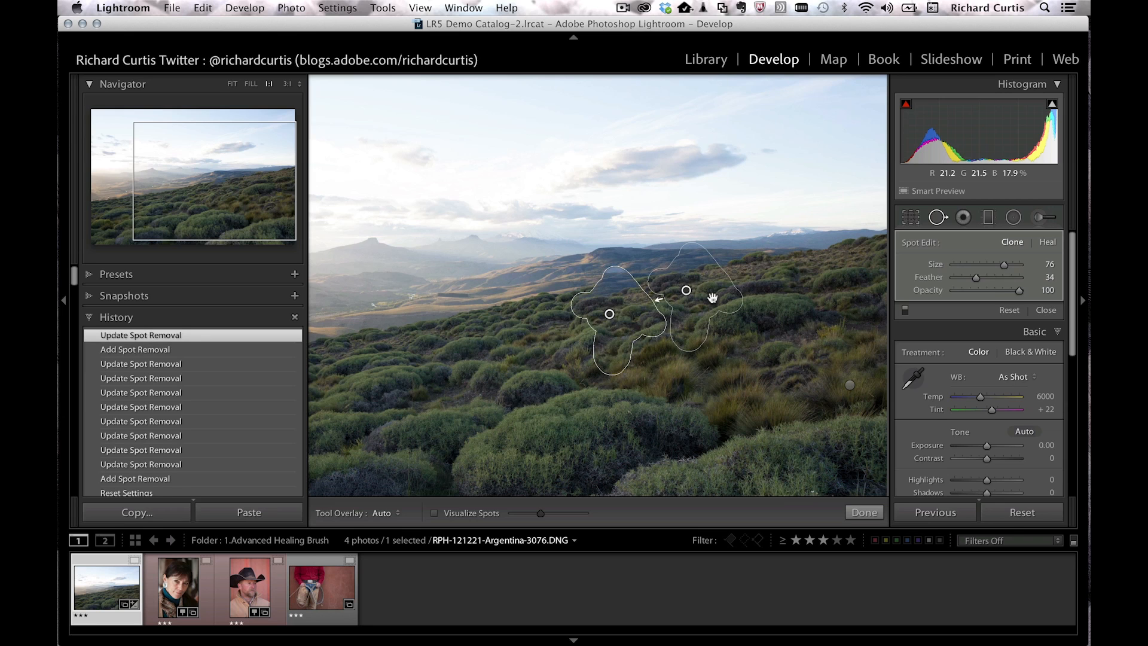
key("slash")
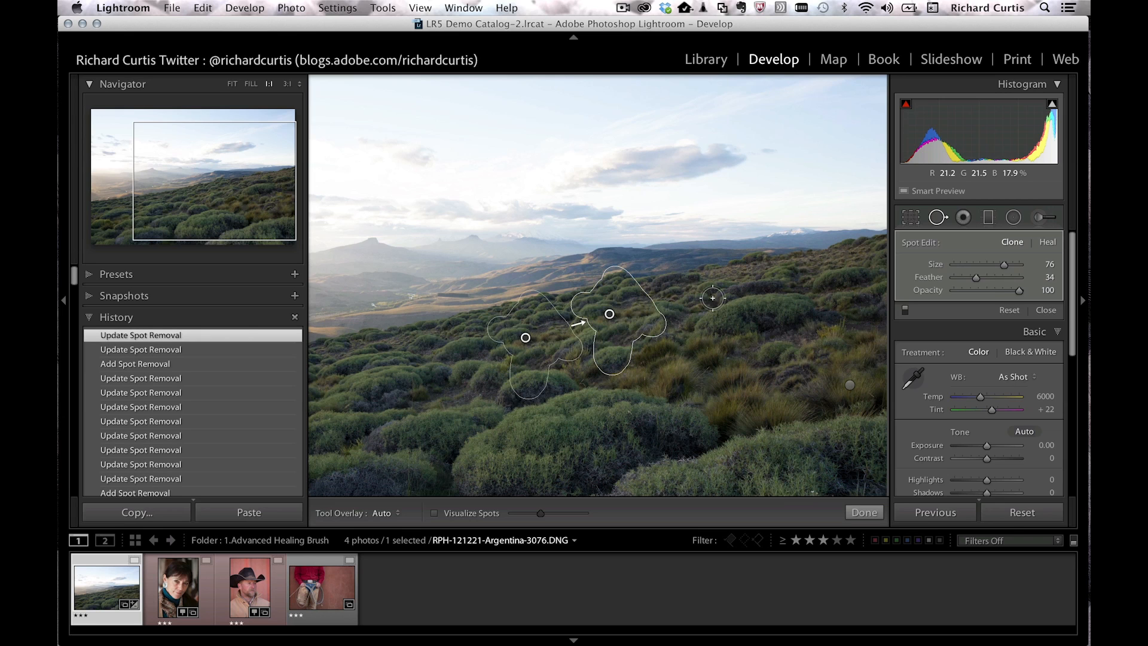
key("slash")
key("slash")
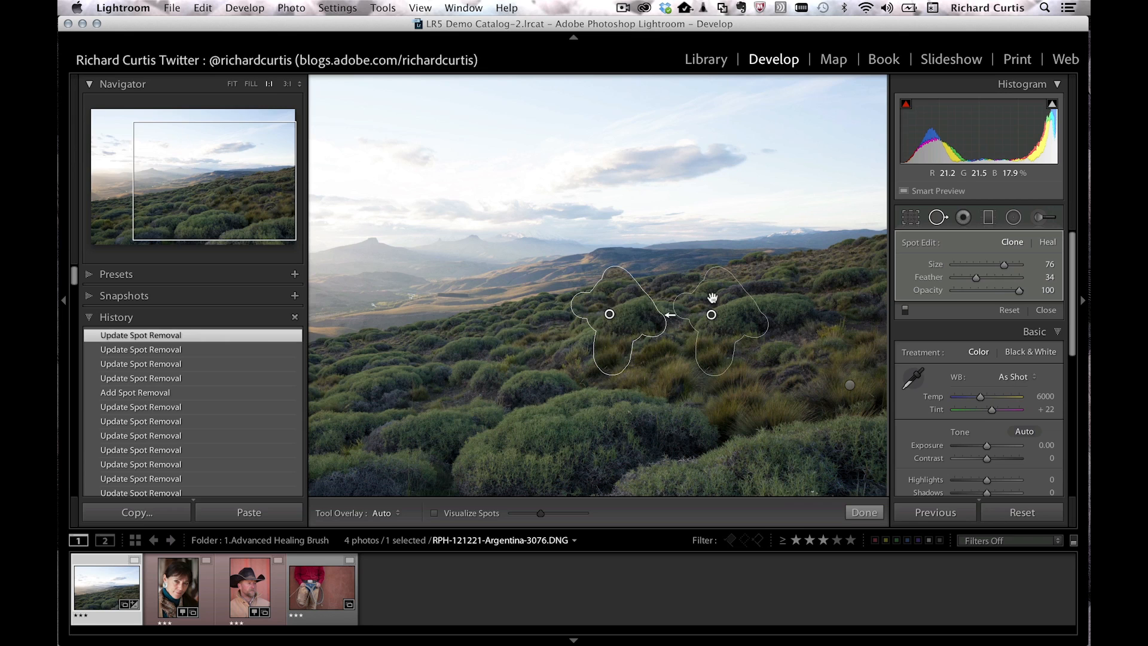
left_click_drag(713, 313, 724, 294)
right_click(610, 313)
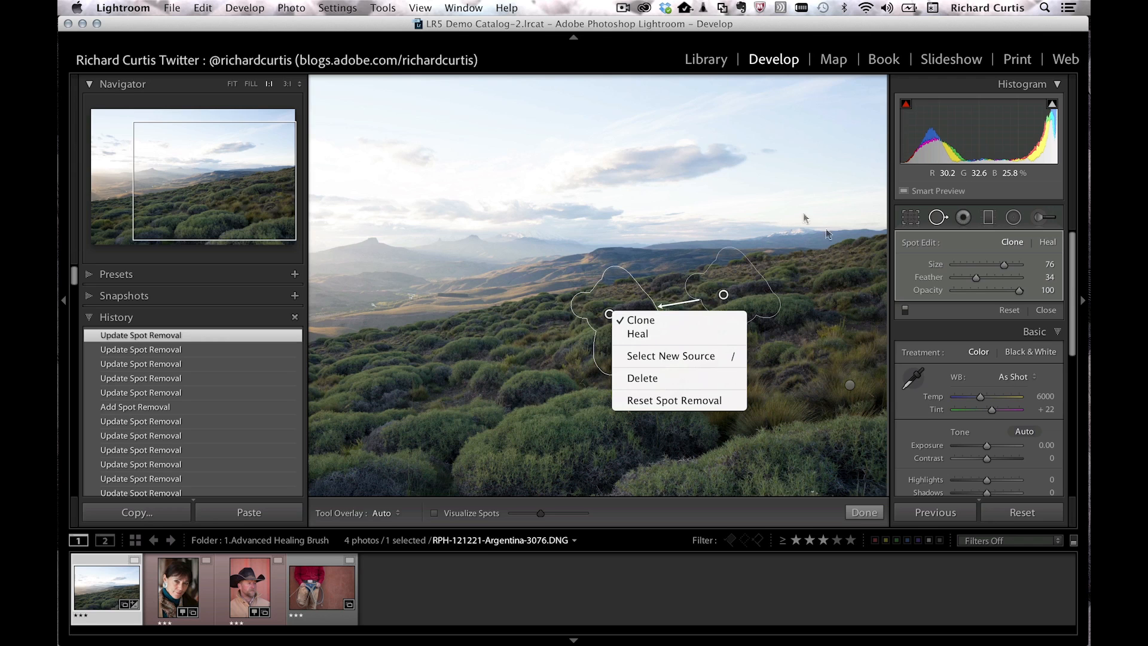
left_click(934, 276)
Step: Feather the hiker patch more, then open the red garage photo from the 2.Upright folder at Fit
left_click_drag(956, 275, 994, 275)
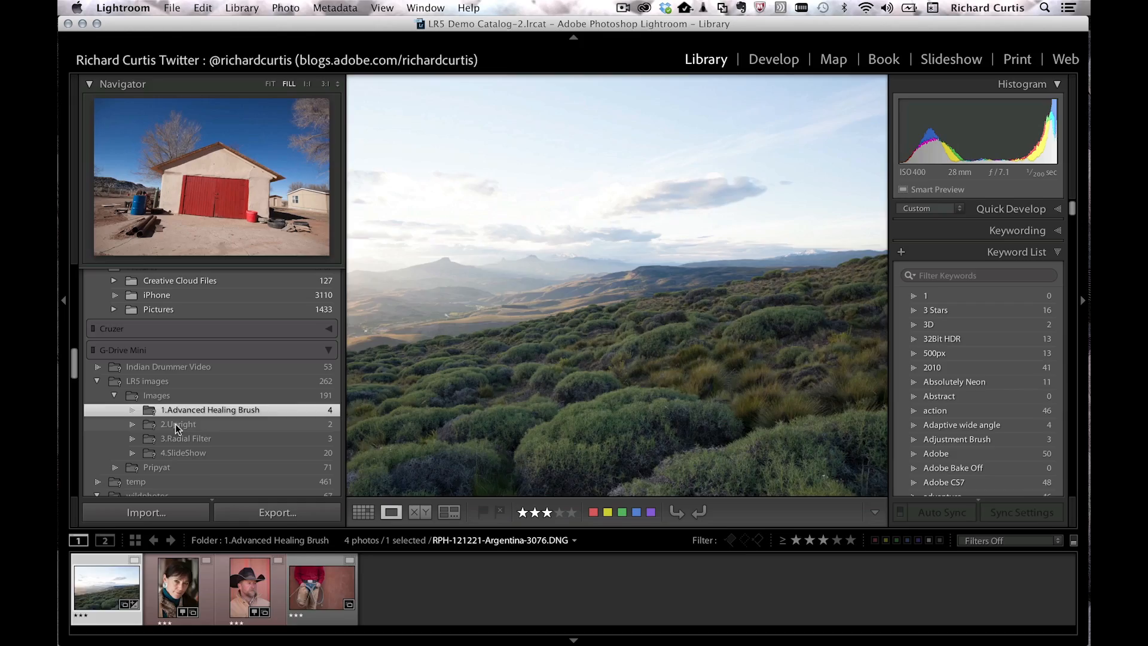
left_click(179, 424)
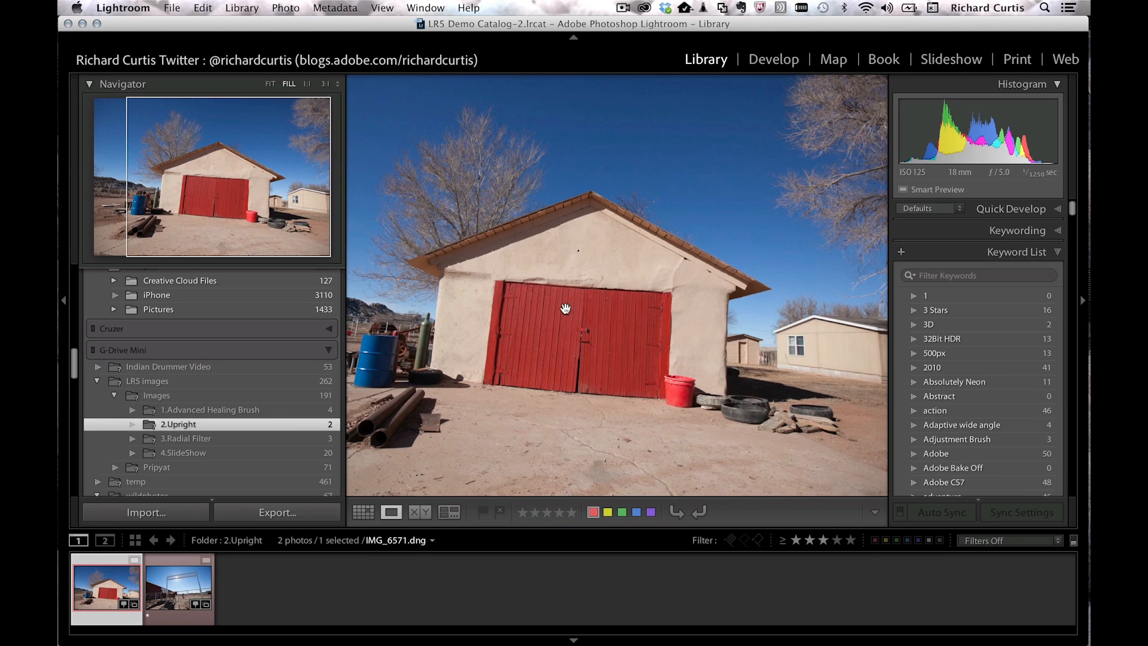
left_click(565, 309)
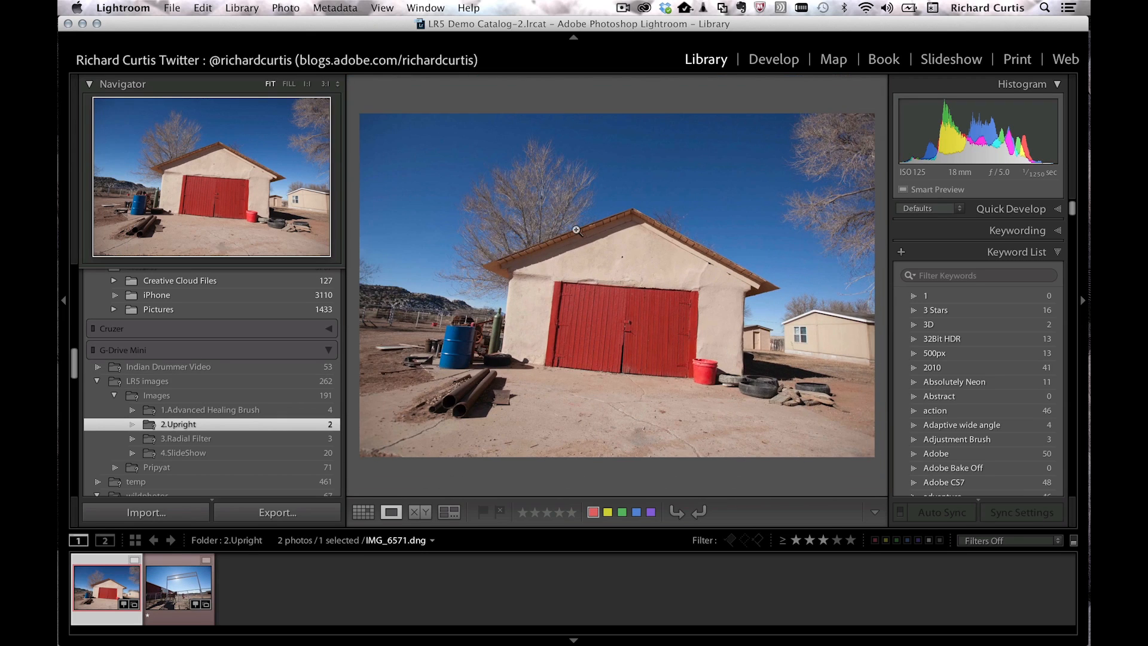
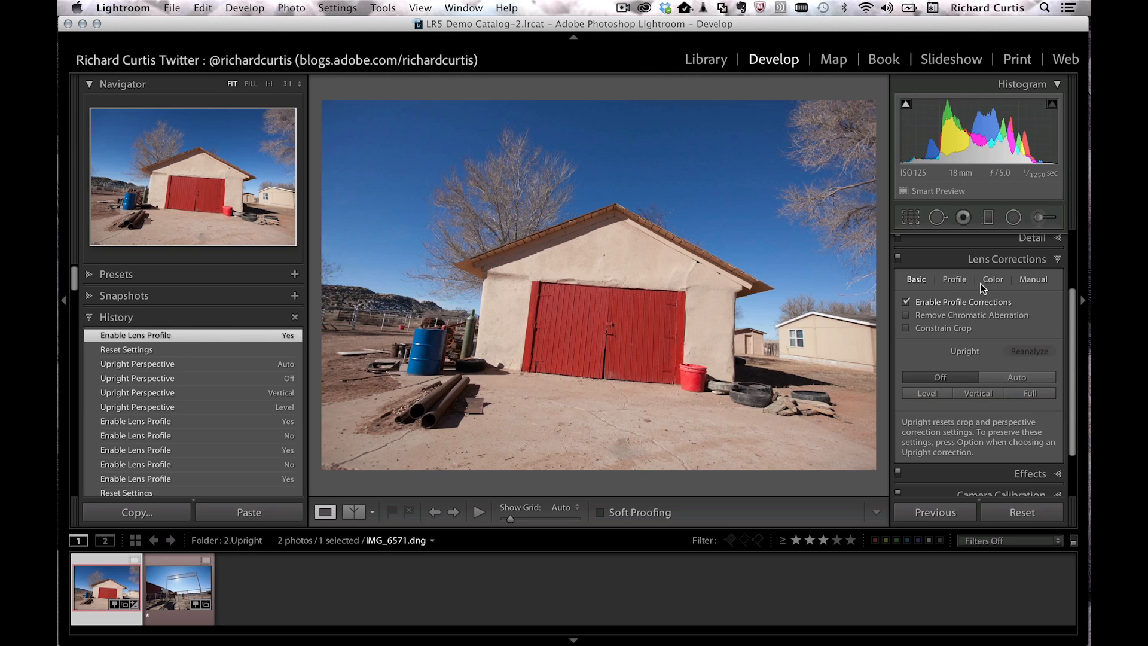
Step: Try Level and Vertical Upright on the barn, reset it, apply Auto Upright, then open IMG_6693.dng
left_click(926, 393)
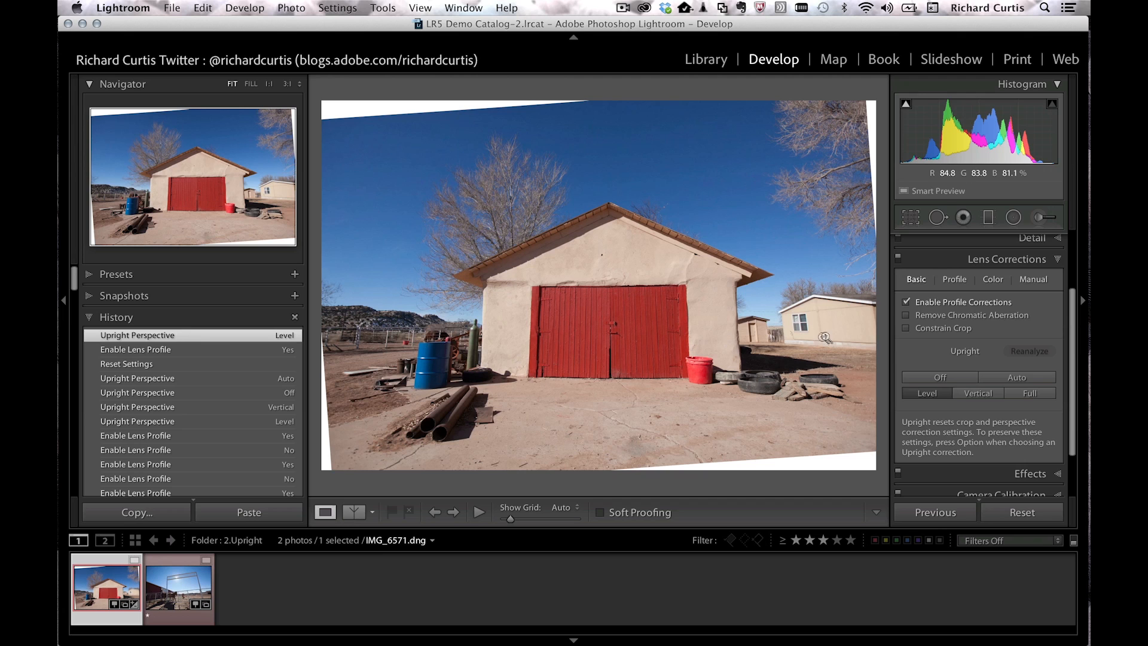
left_click(979, 392)
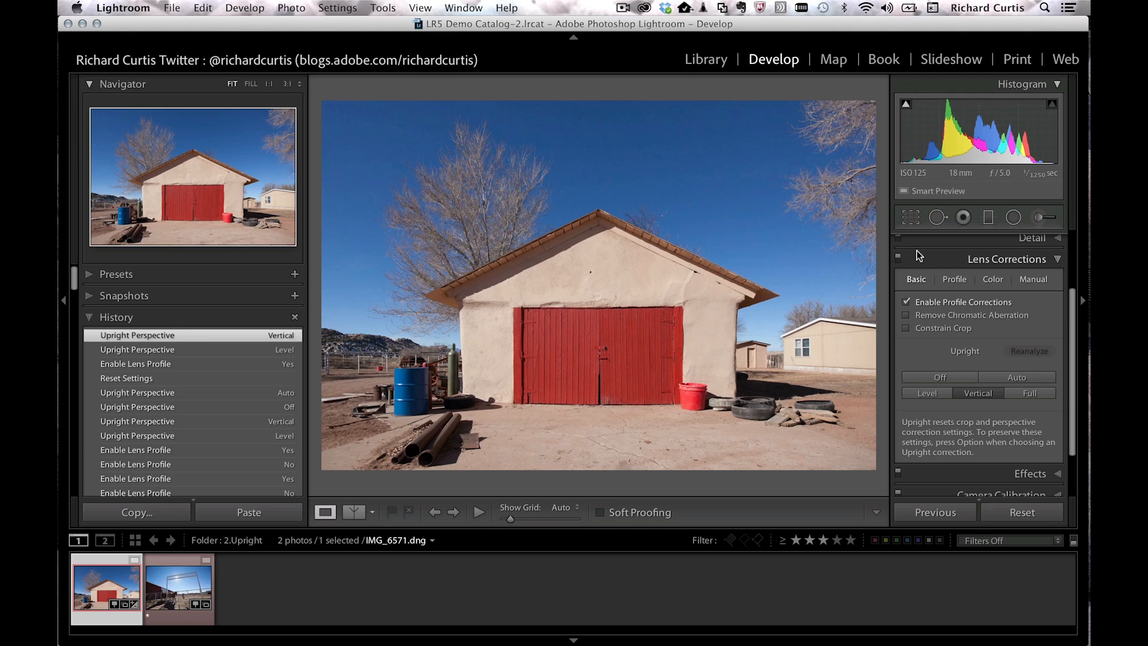
key("alt")
key("super+shift+r")
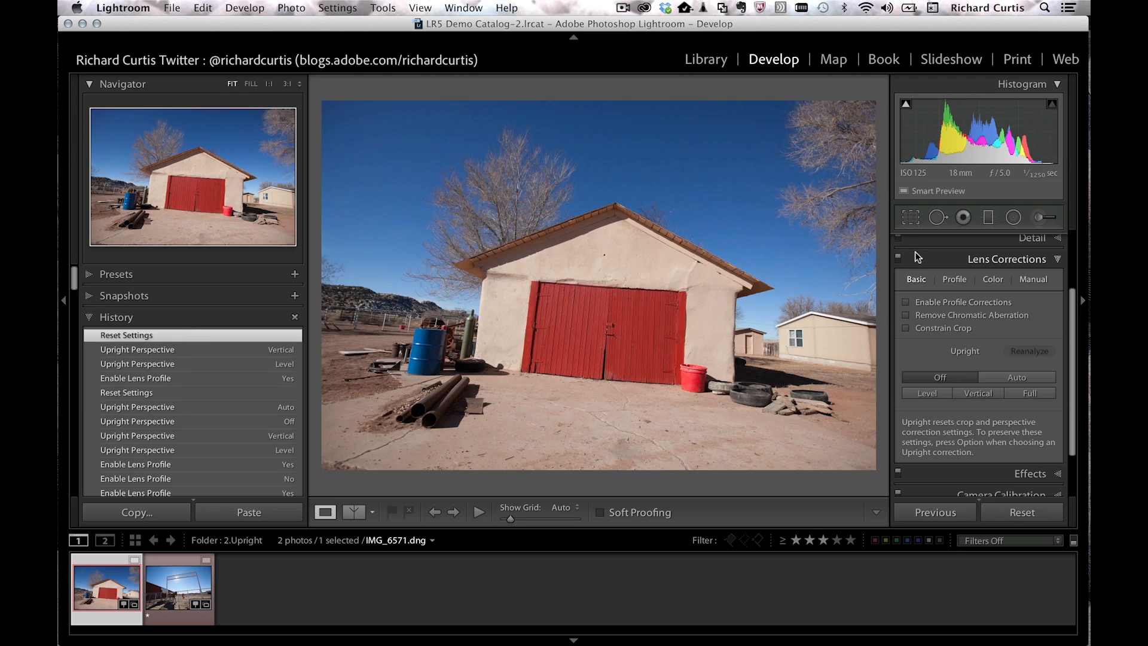
left_click(1009, 375)
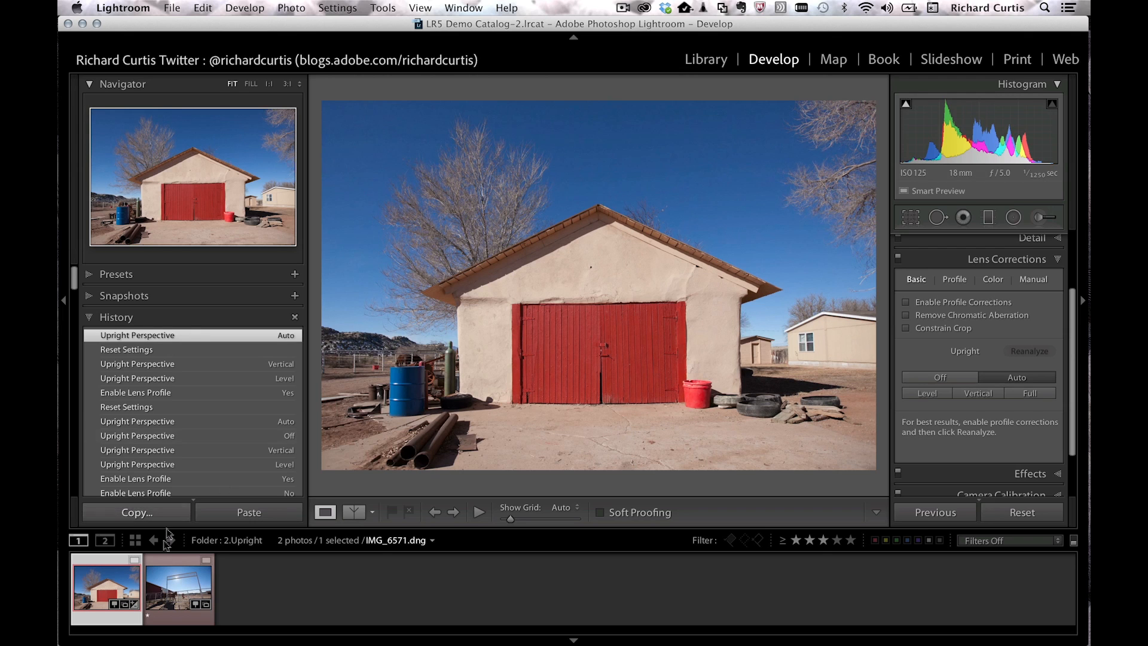
left_click(180, 589)
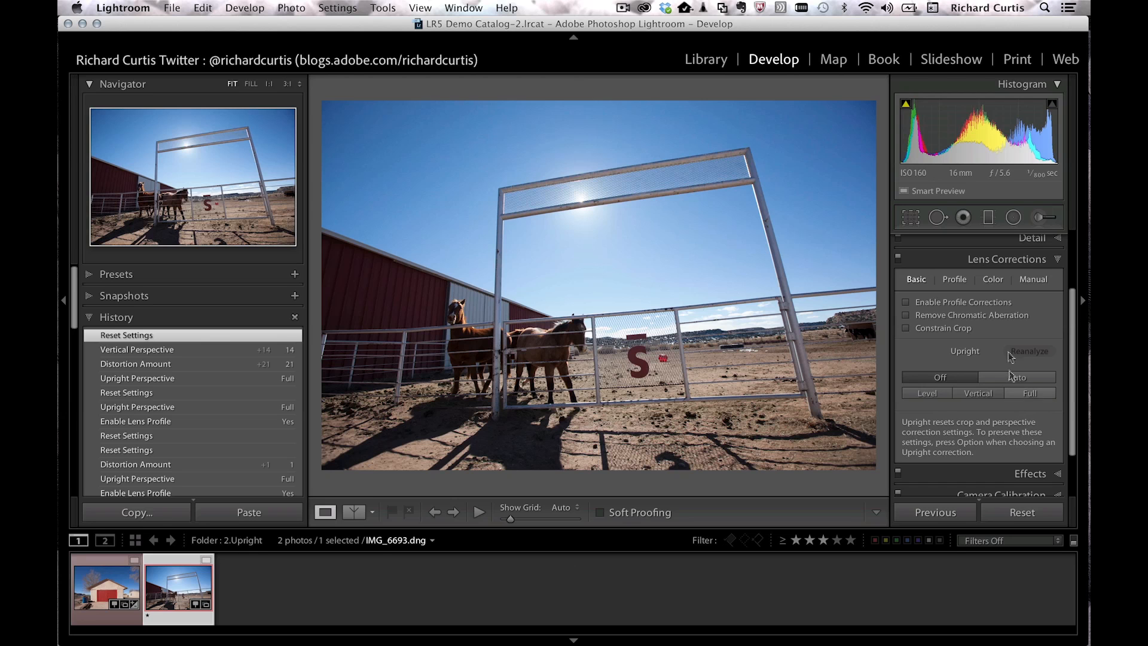
Step: Give the gate photo Full Upright, enable lens profile corrections, and set Manual Vertical to +5
left_click(1029, 393)
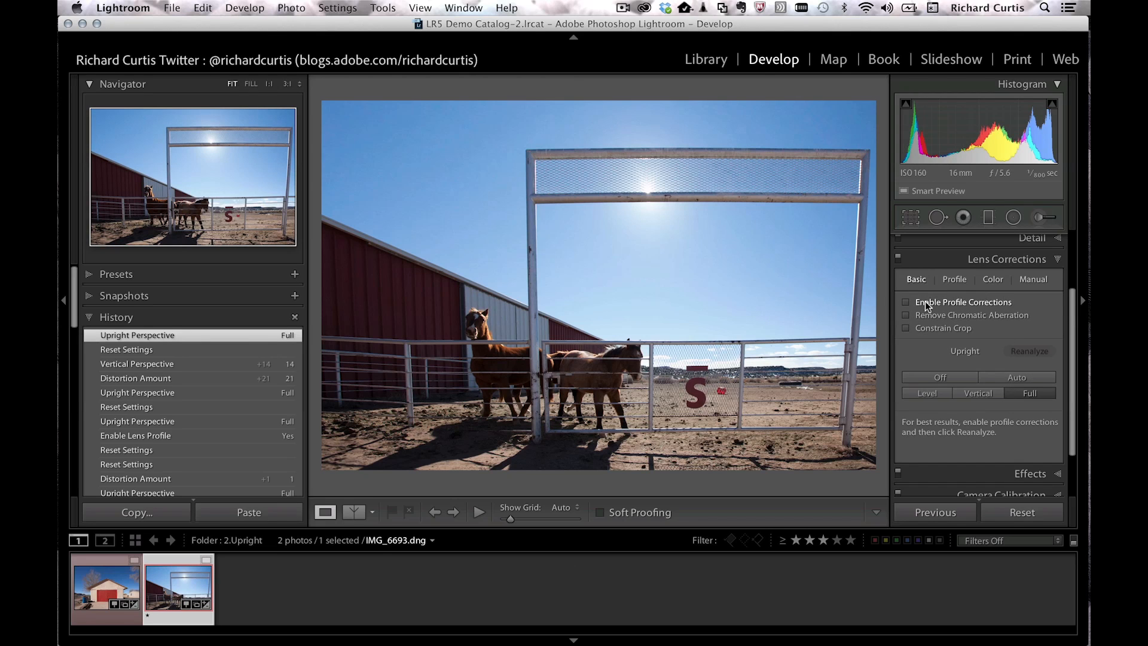
left_click(906, 300)
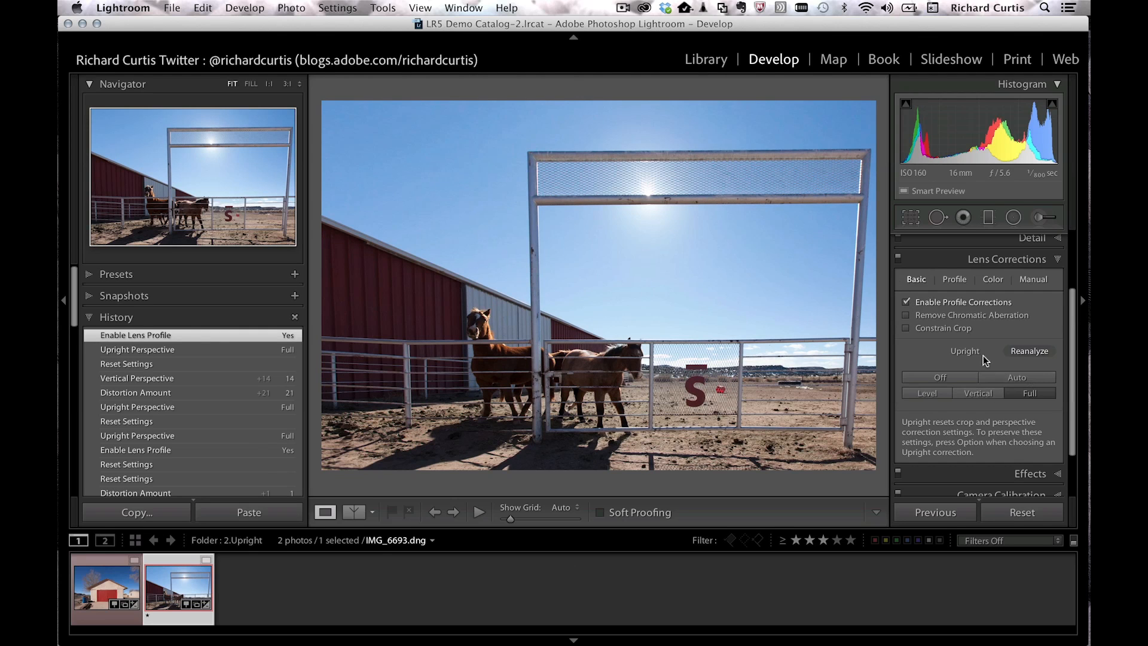
left_click(1043, 280)
left_click_drag(986, 328, 990, 323)
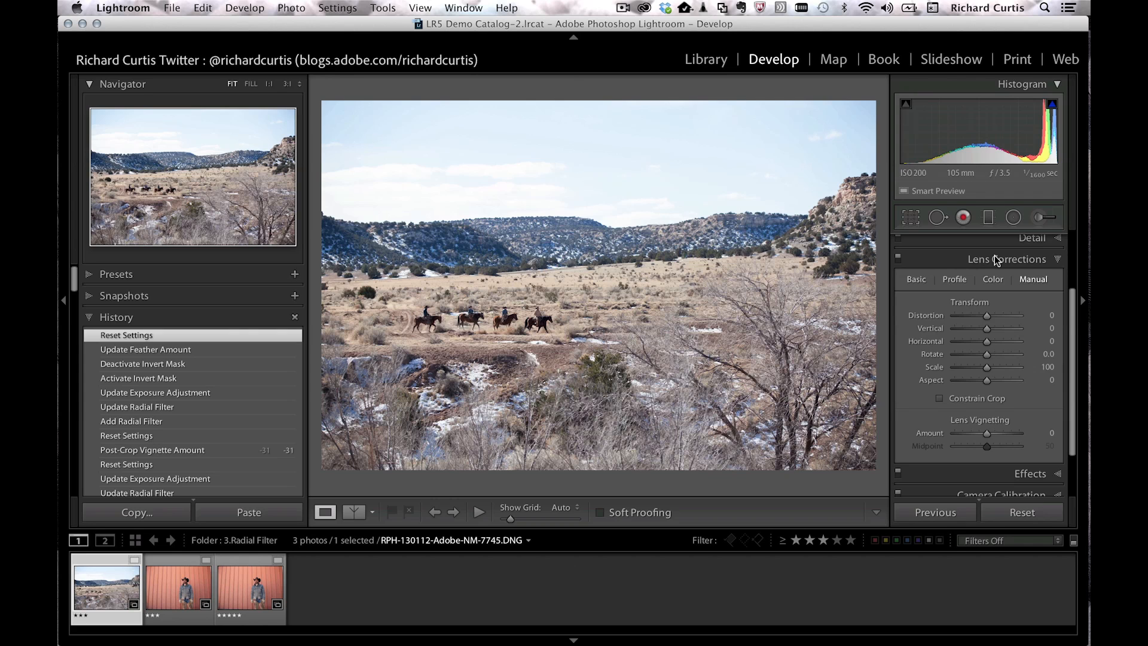
scroll(1070, 308, "down", 3)
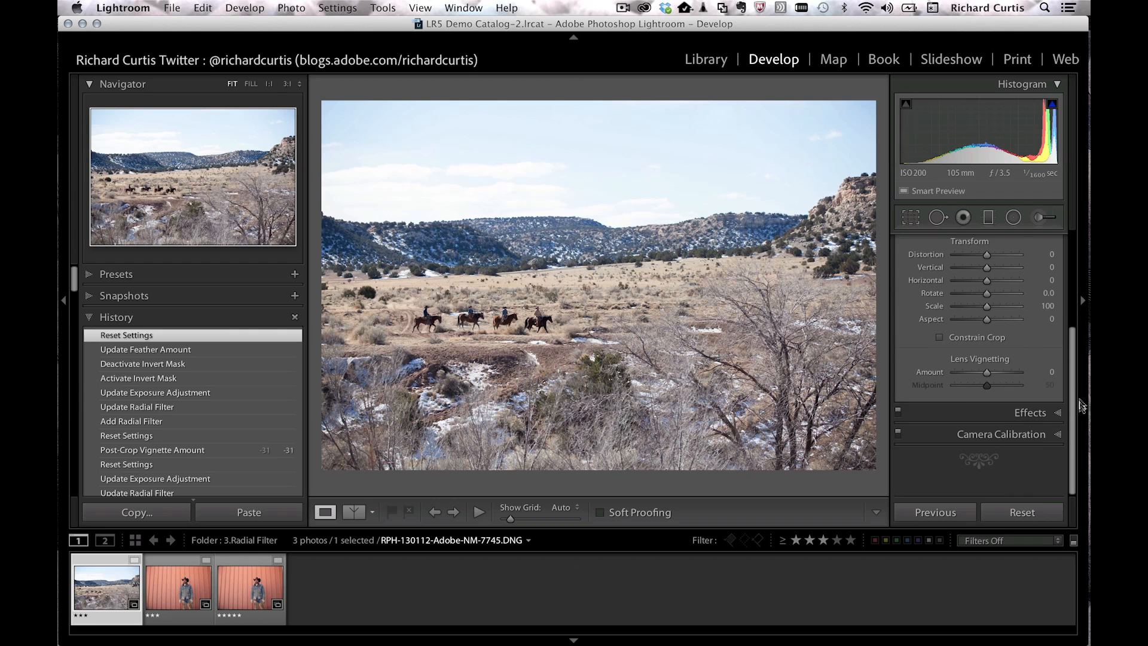
left_click(1041, 411)
left_click_drag(987, 300, 977, 303)
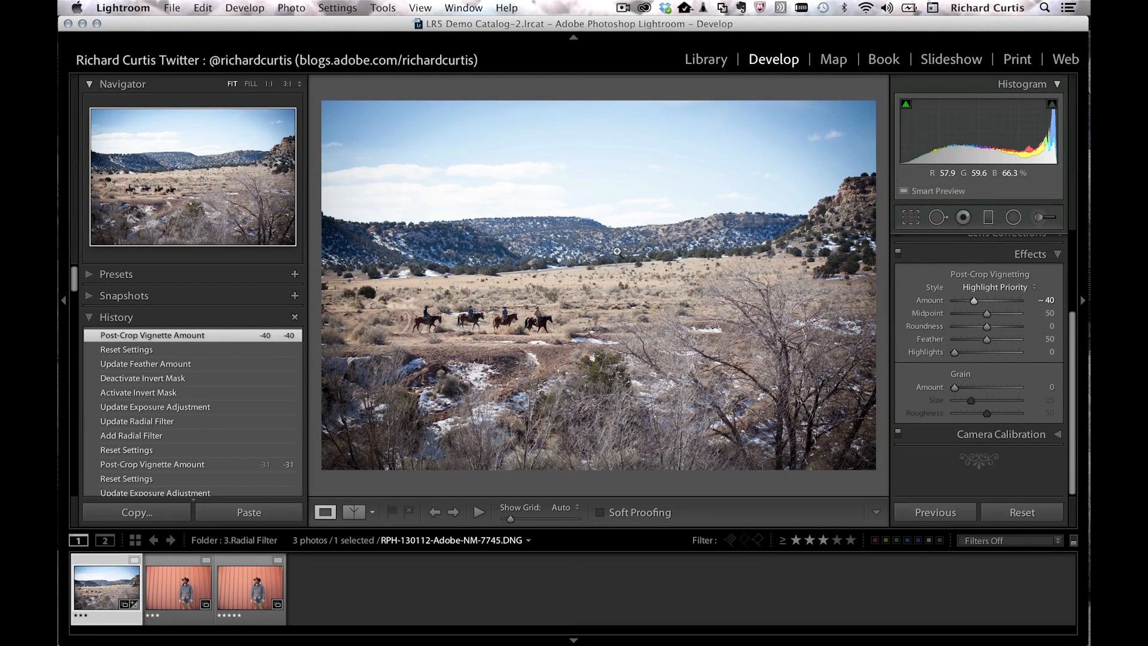
key("r")
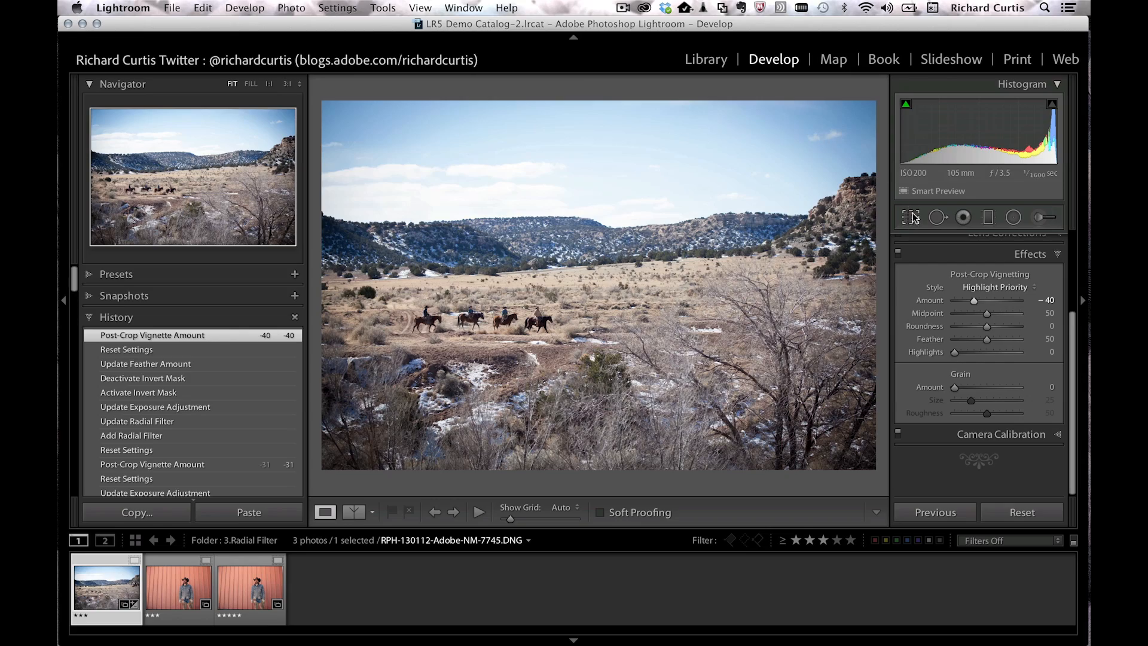
left_click_drag(877, 102, 799, 199)
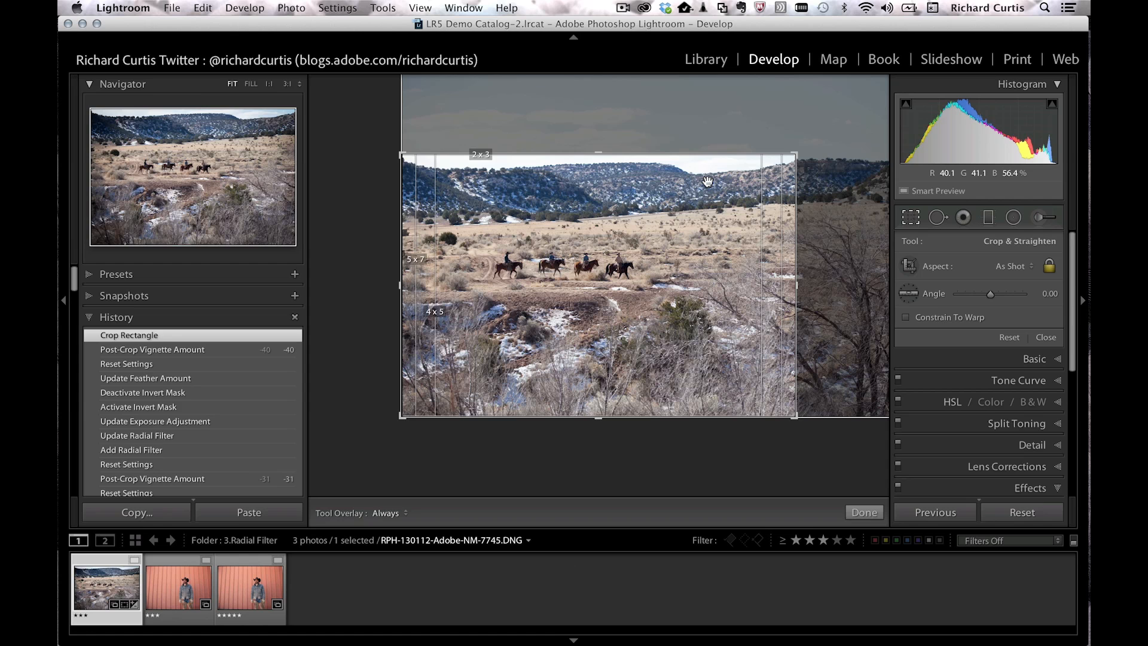
key("Return")
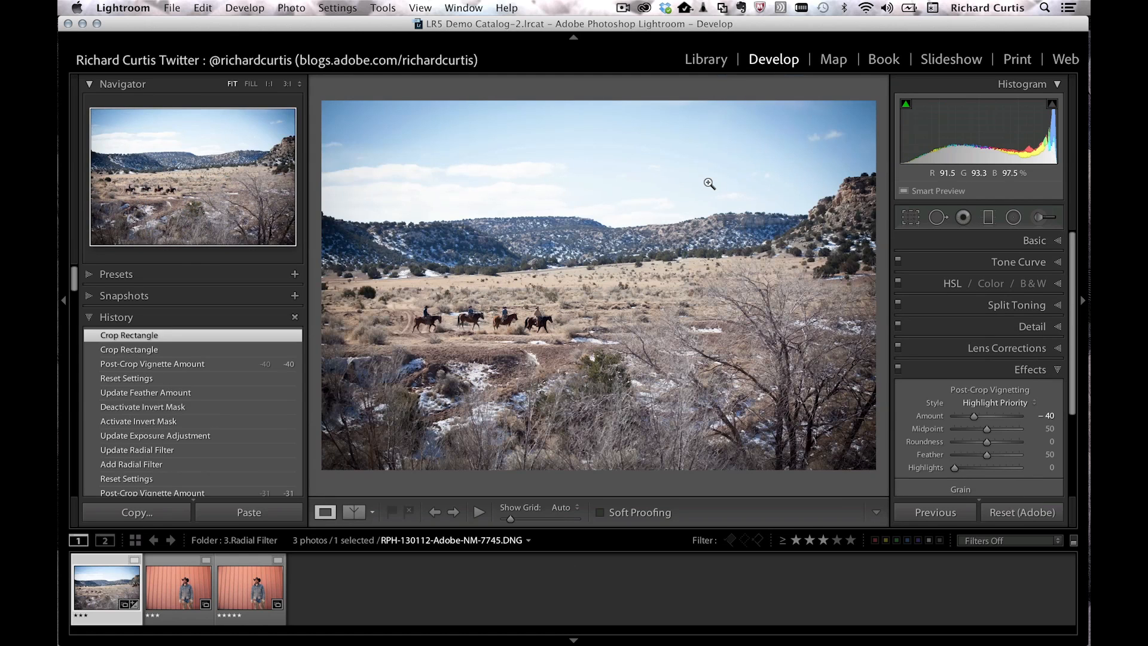
key("super+shift+r")
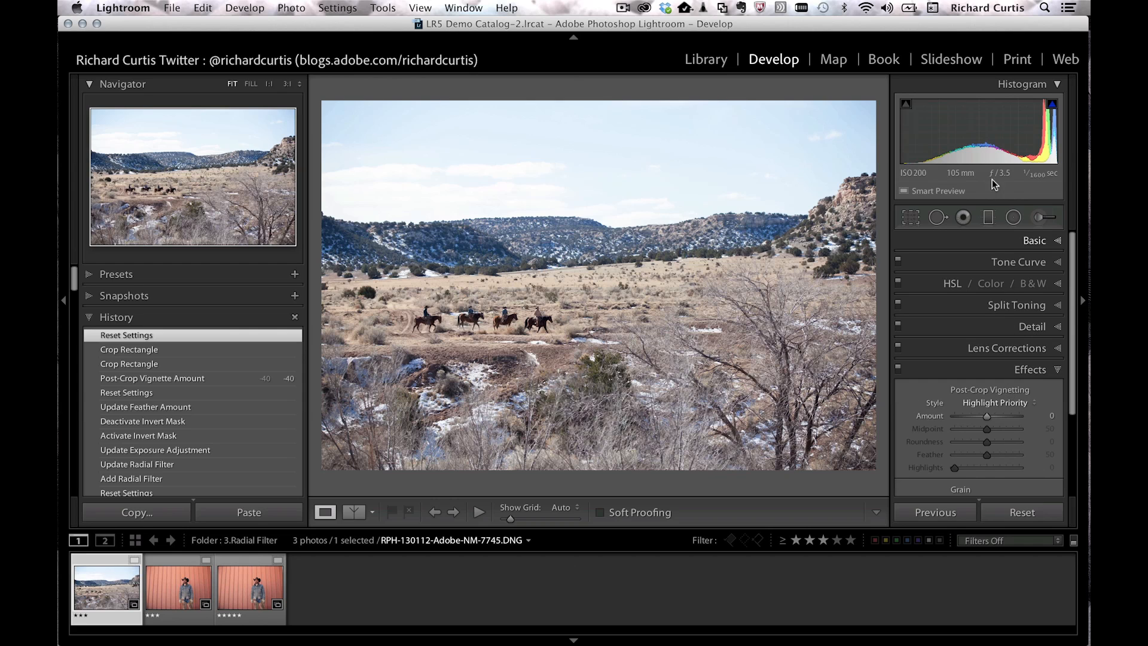
Step: Draw a radial filter ellipse and position it over the riders
left_click(1014, 218)
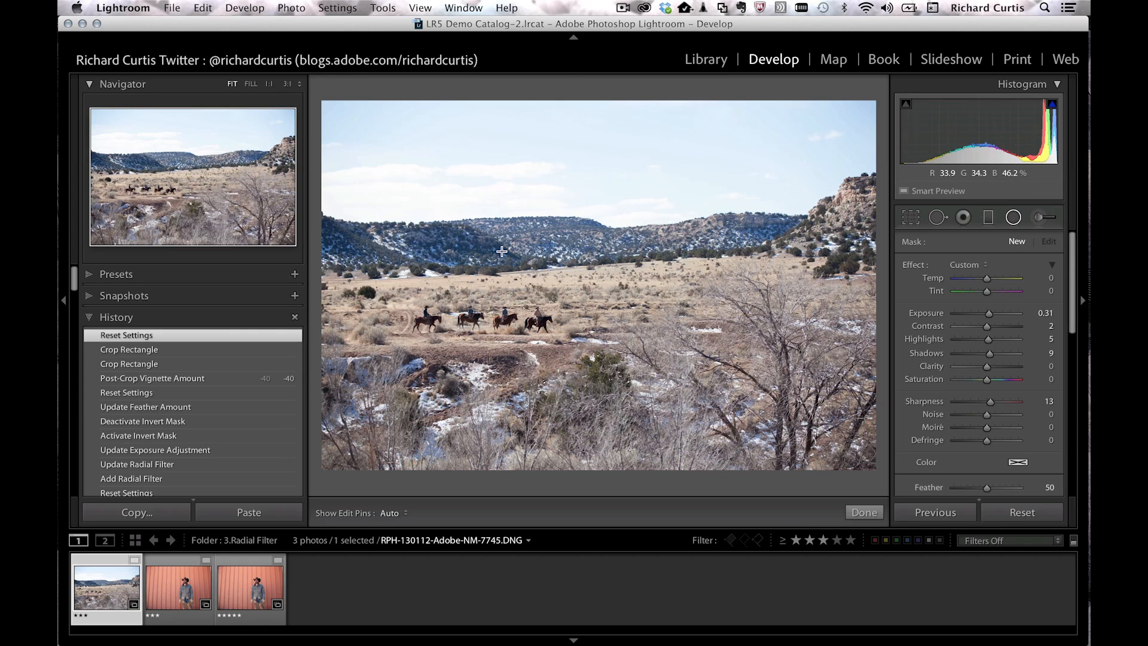
left_click_drag(487, 296, 603, 359)
left_click_drag(494, 304, 491, 320)
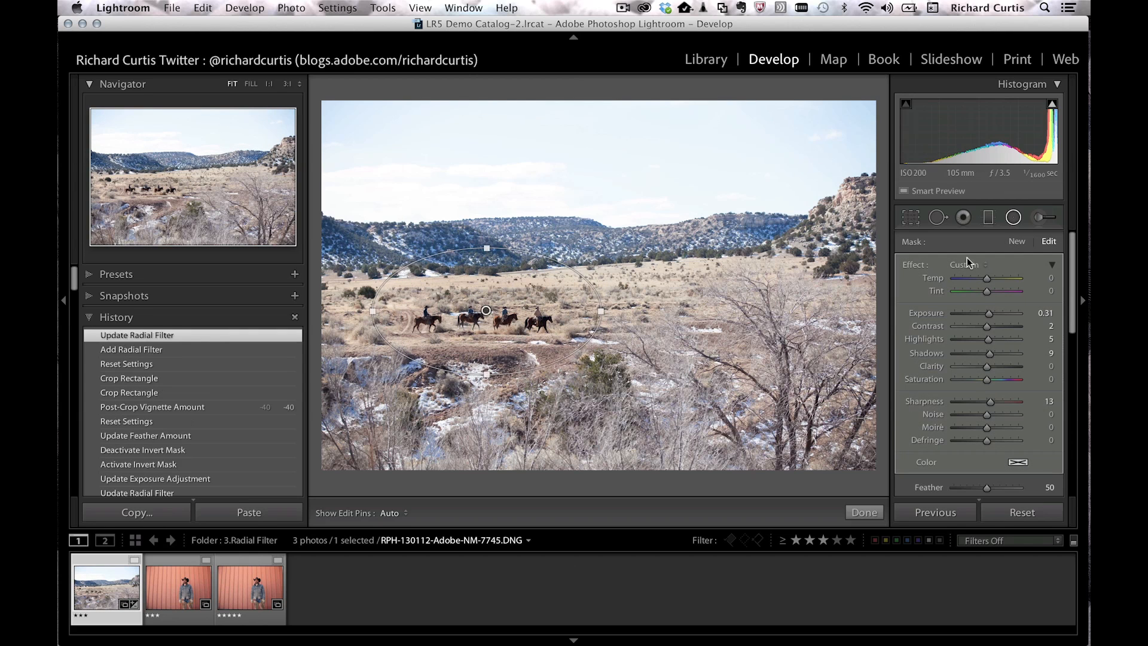
Step: Darken outside the ellipse to Exposure -0.52 with Feather 68, compare the inverted mask, then return to Library
left_click_drag(989, 315, 983, 316)
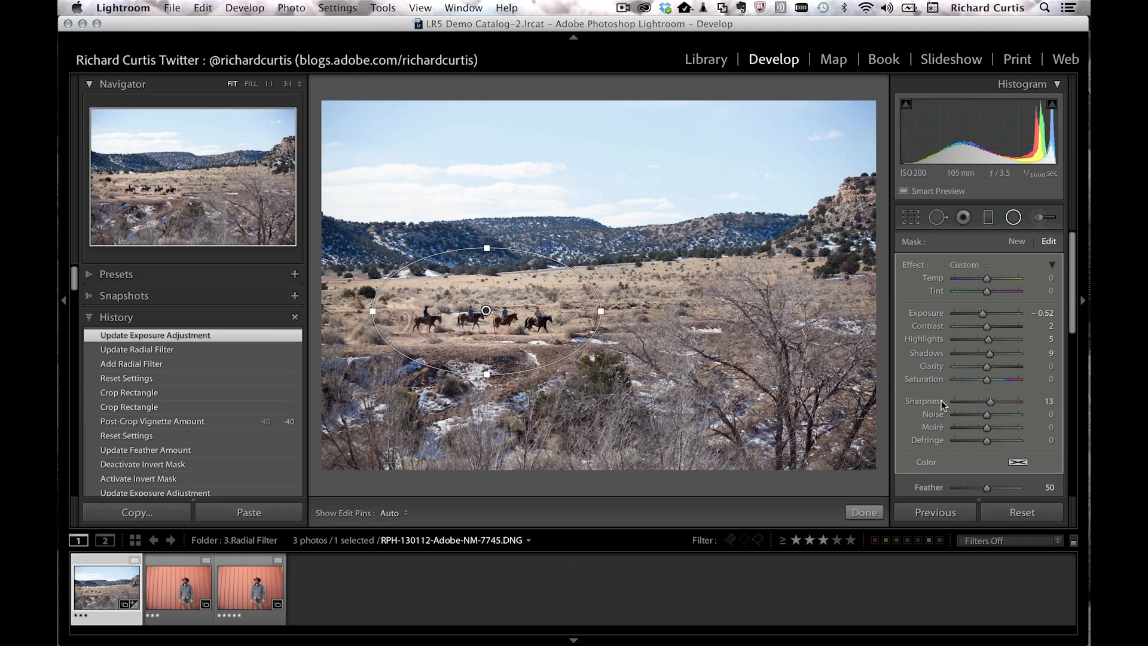
scroll(1070, 301, "down", 1)
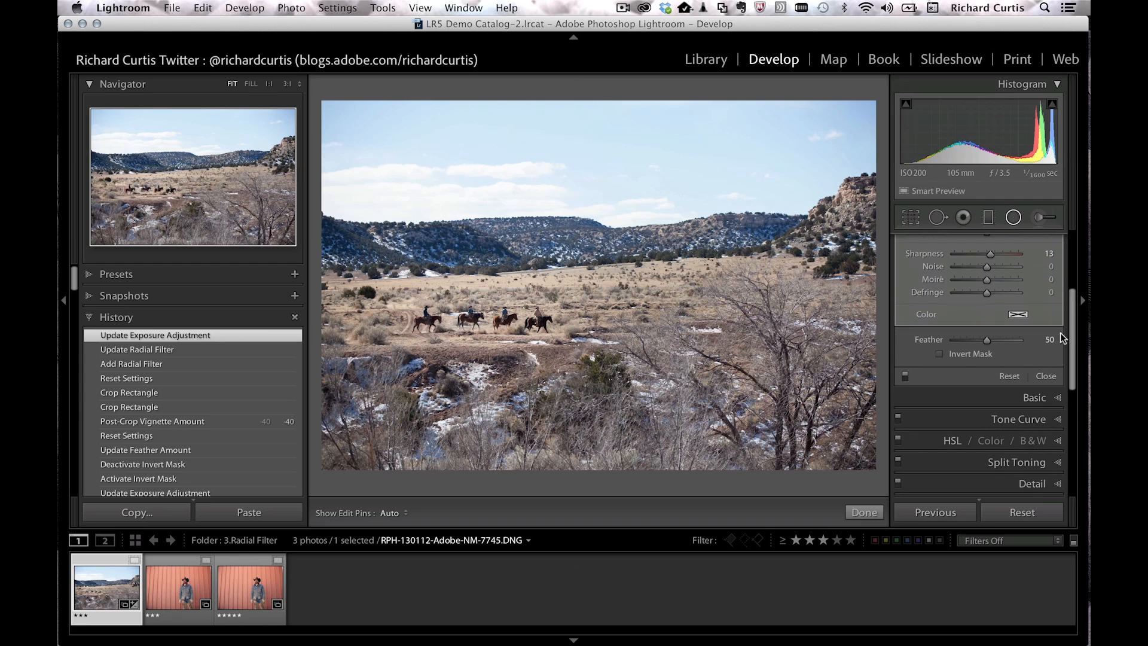
mouse_move(989, 342)
left_mouse_down()
mouse_move(950, 342)
mouse_move(1002, 339)
left_mouse_up()
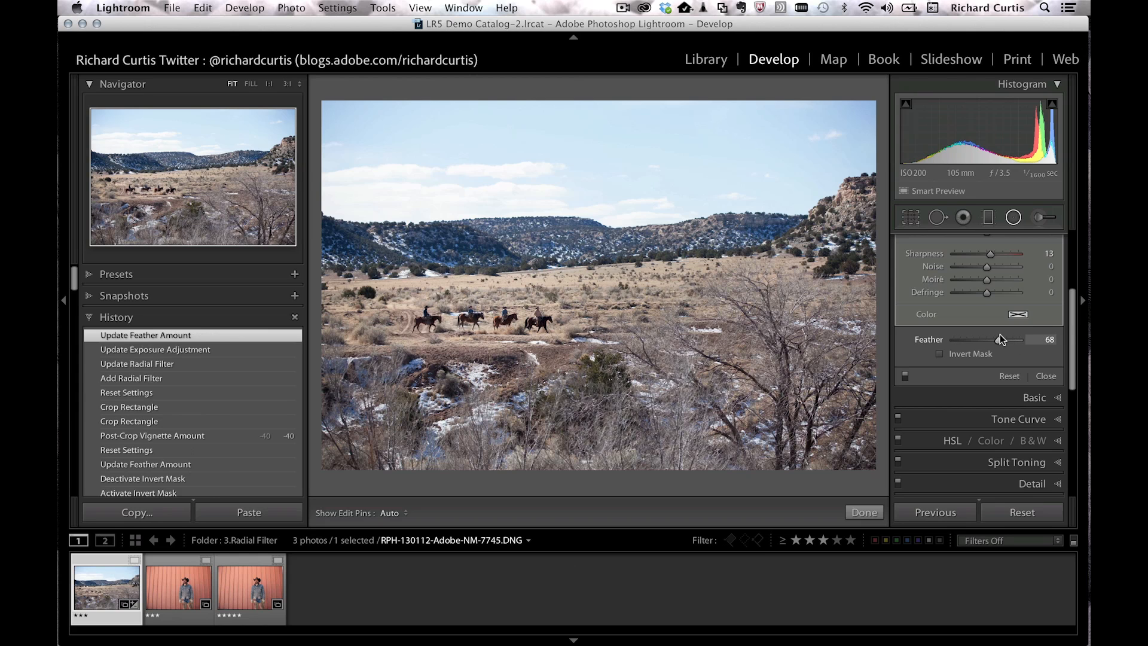
left_click(939, 352)
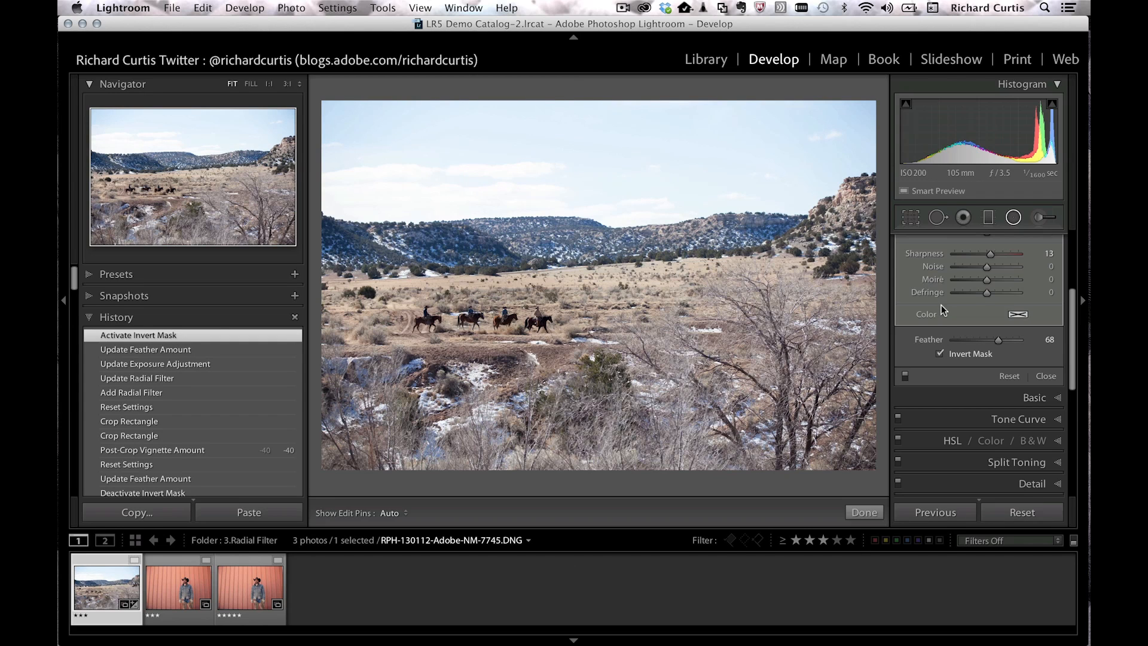
left_click(941, 354)
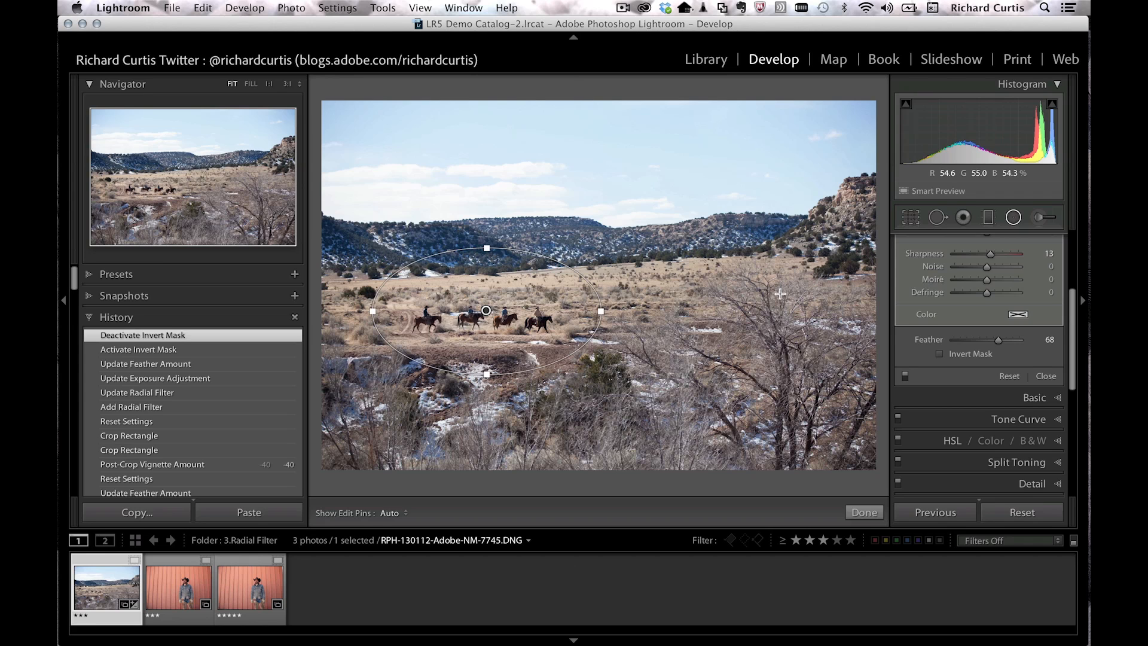
key("e")
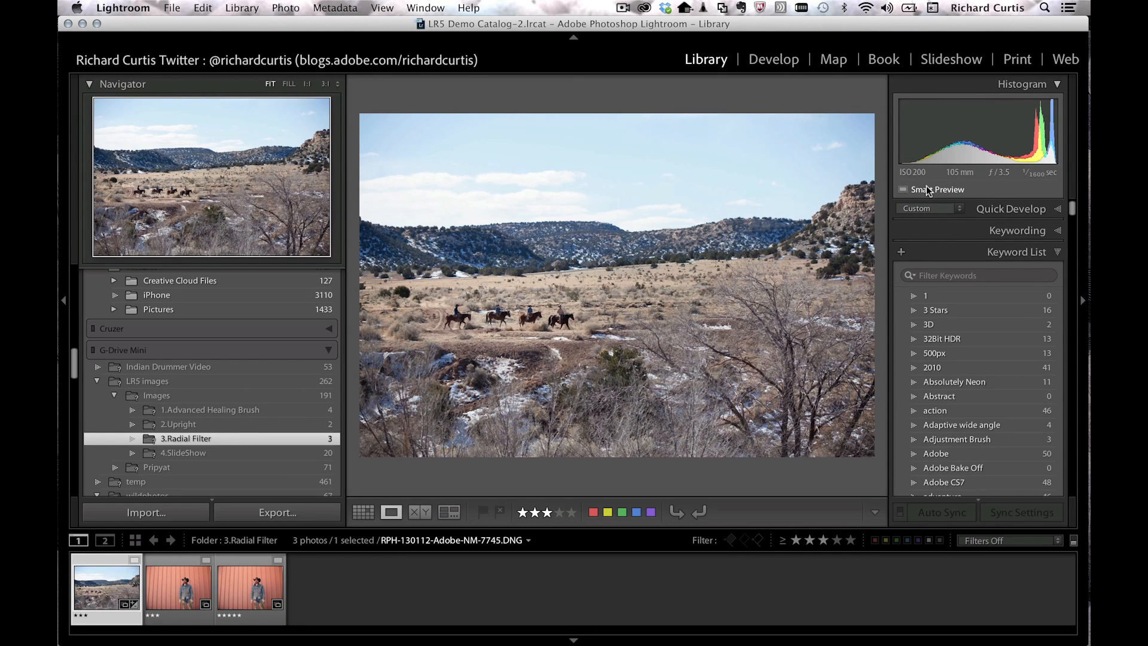
Step: Start a photo import with the Import... button under the Library's left panel
mouse_move(953, 190)
left_click(141, 513)
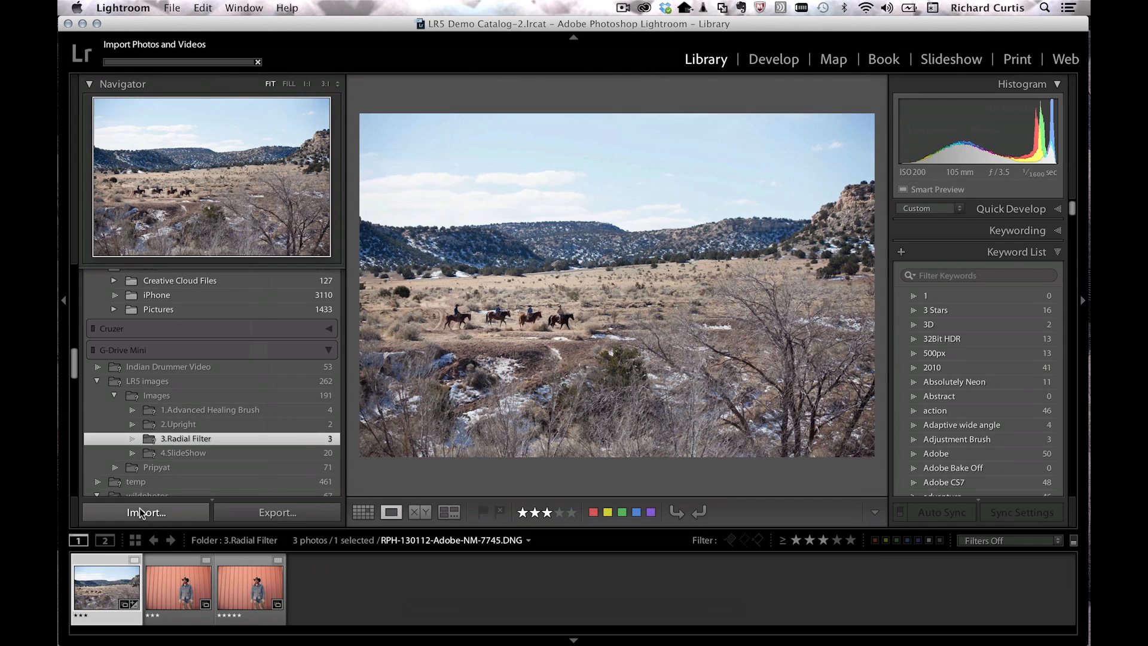
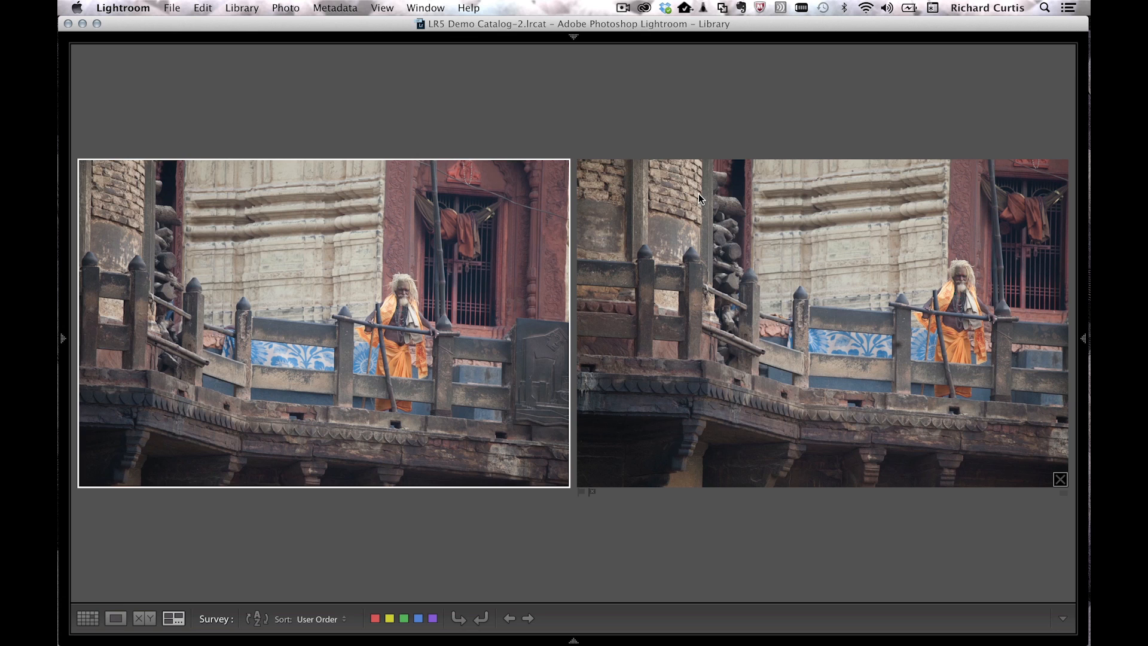
Step: Send _MG_1223.CR2 and _MG_1222.CR2 to Photoshop's Merge to Panorama, accepting the compatibility warning
key("shift+Tab")
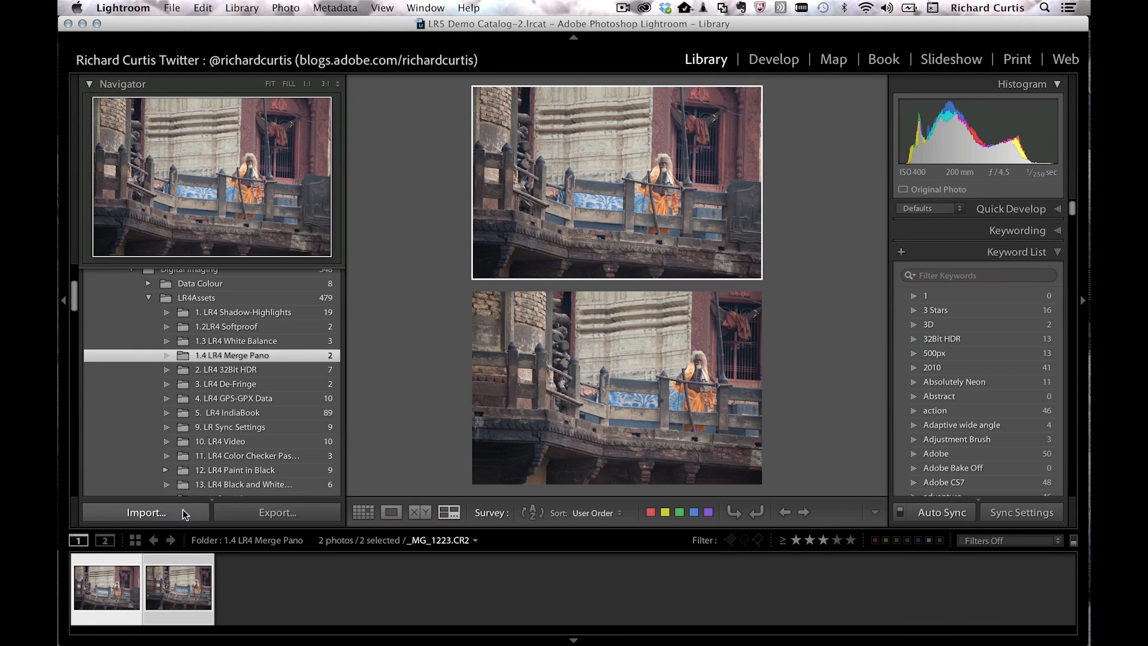
right_click(167, 589)
mouse_move(217, 336)
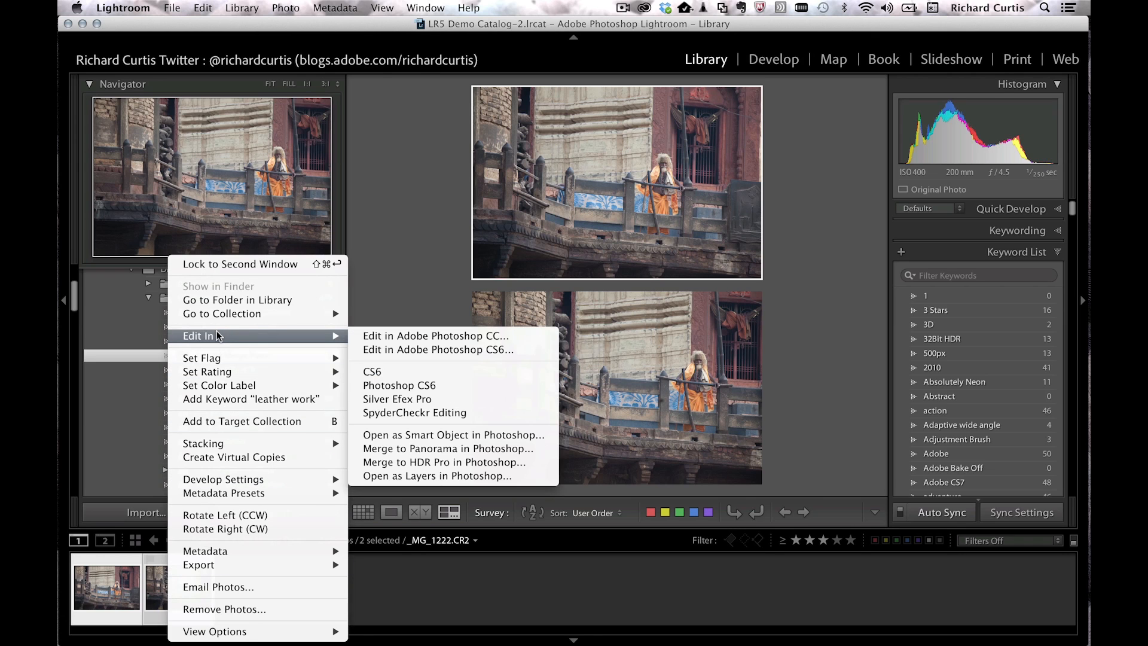
left_click(454, 449)
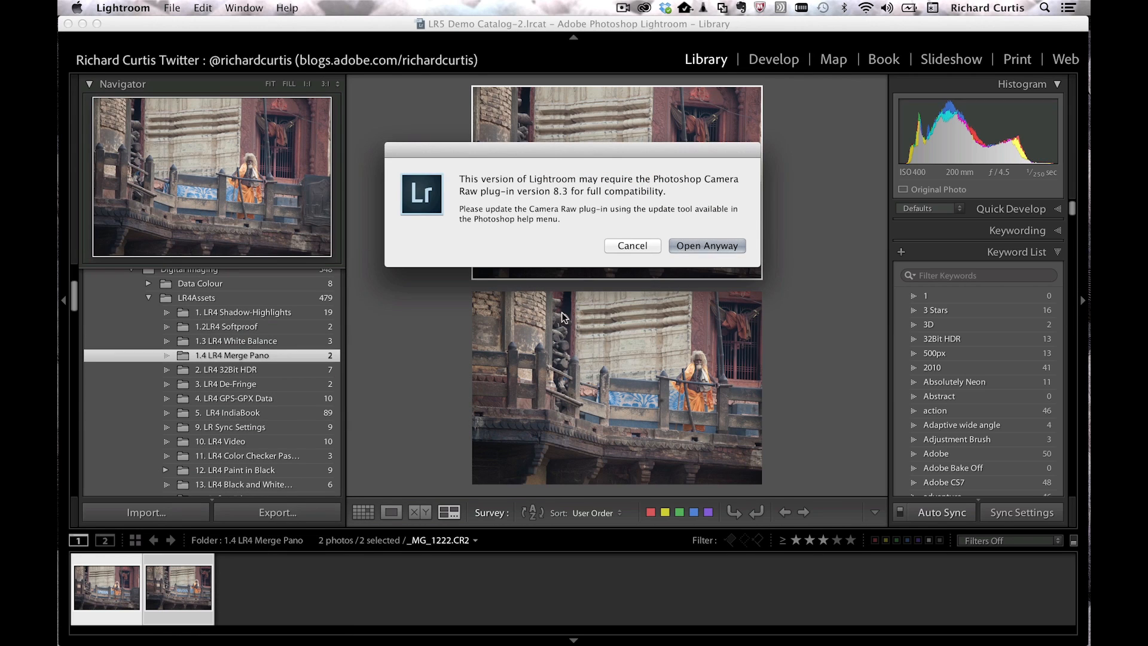
left_click(705, 246)
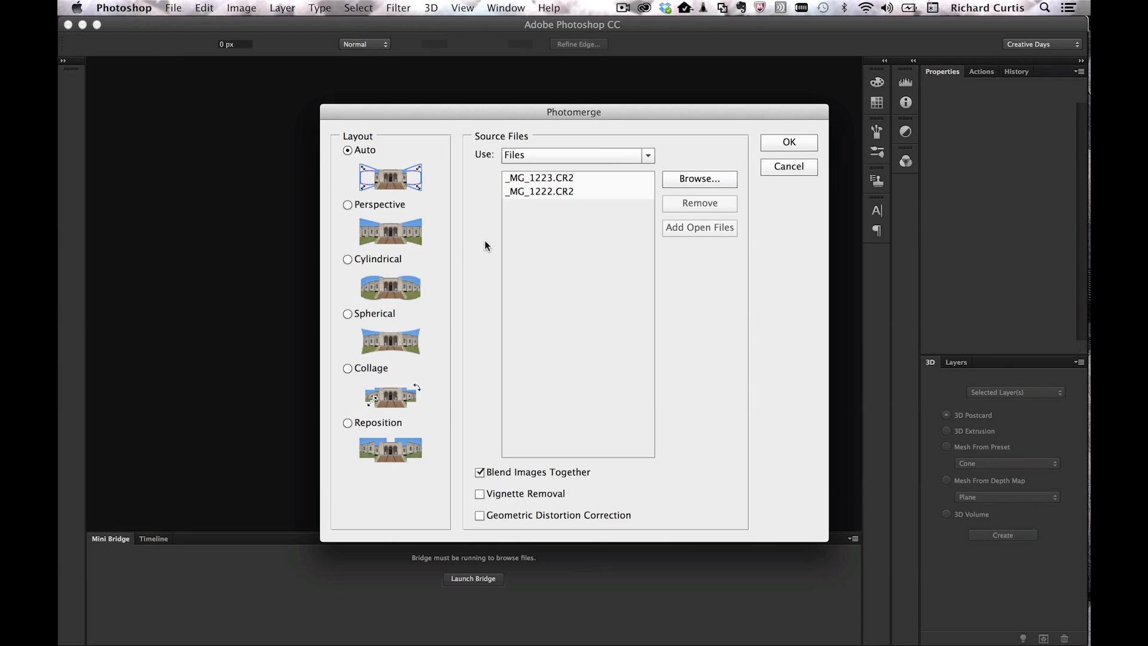
Step: Run Photomerge with Auto layout, then toggle the top _MG_1223 layer's visibility to check the blend
left_click(779, 140)
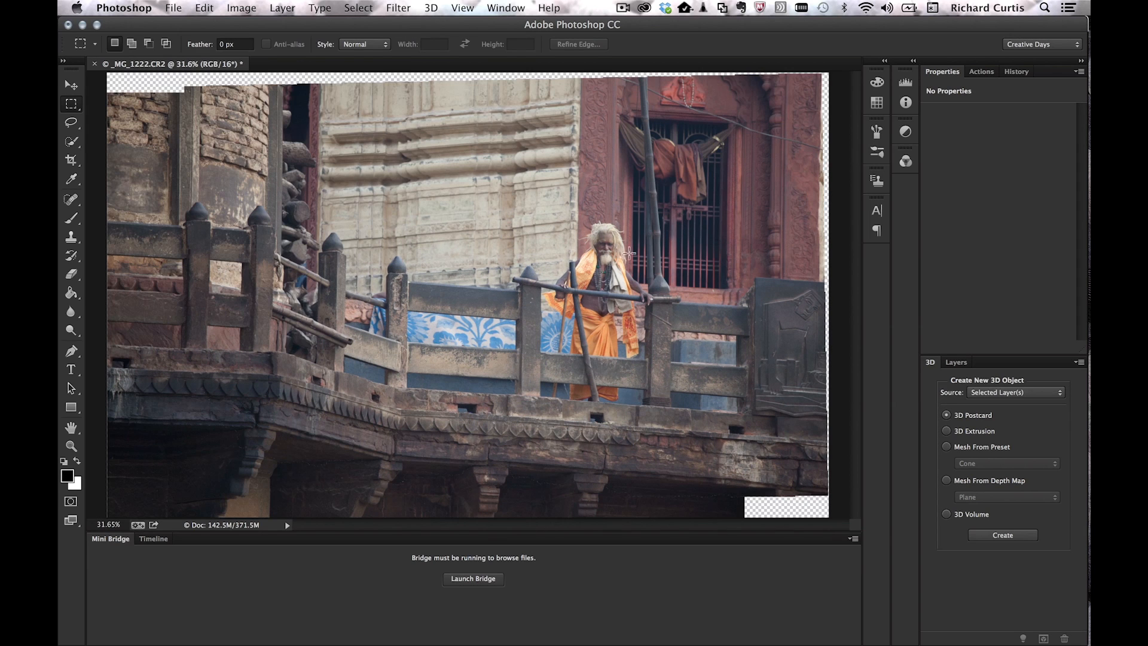
left_click(956, 362)
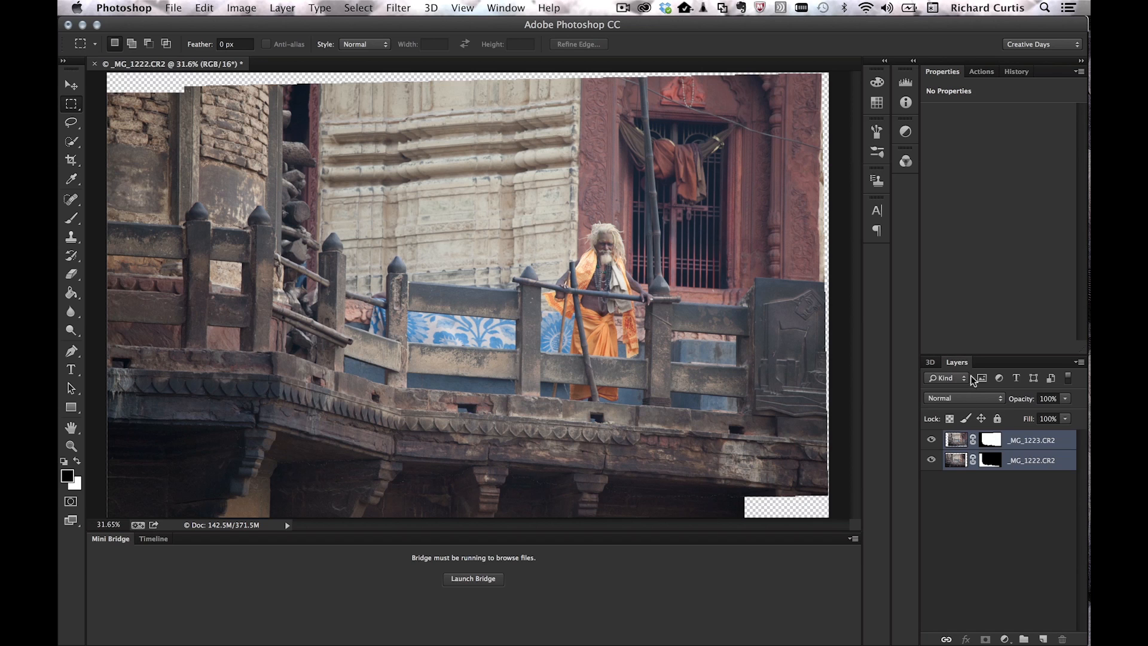
left_click(931, 440)
left_click(931, 440)
key("c")
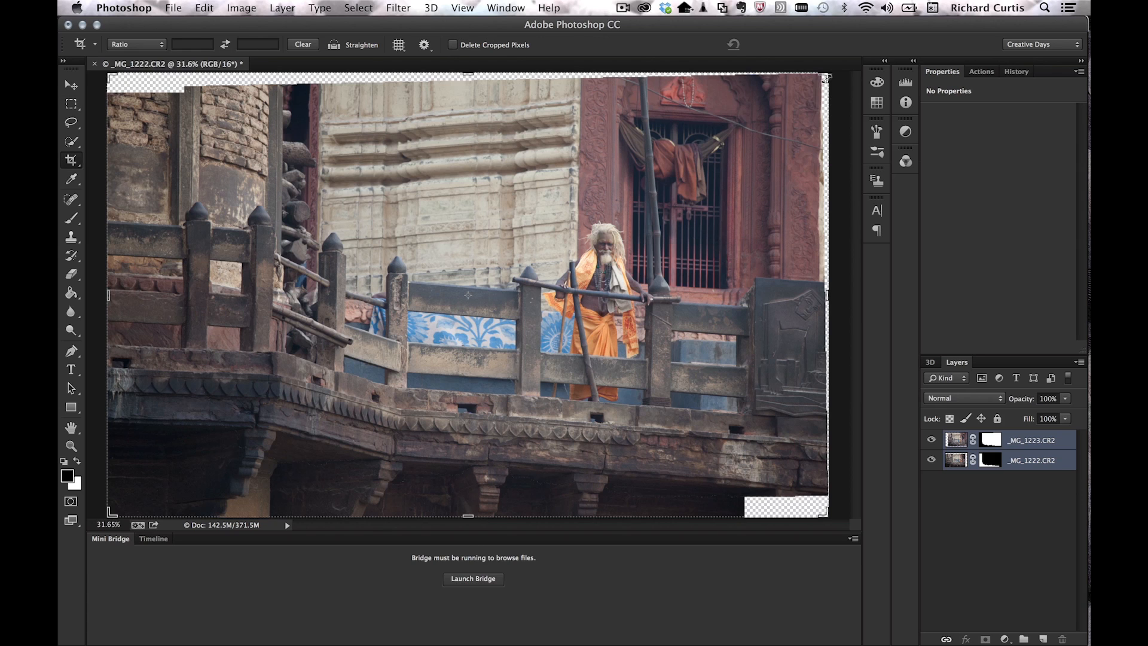
left_click_drag(816, 79, 788, 83)
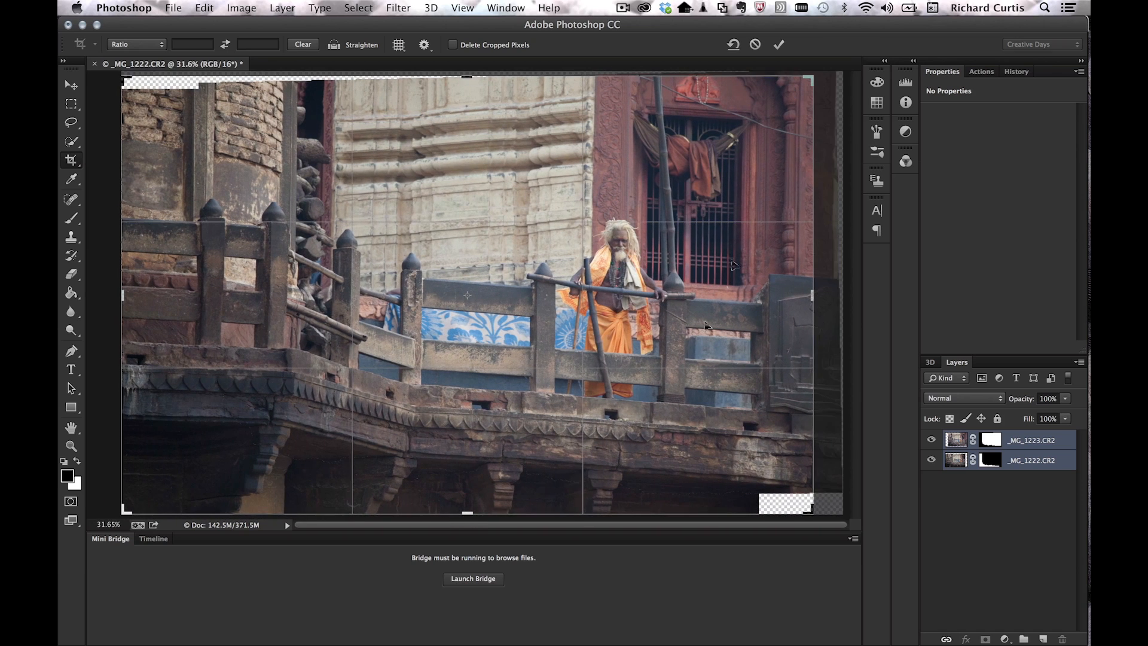
left_click_drag(470, 510, 464, 488)
key("Return")
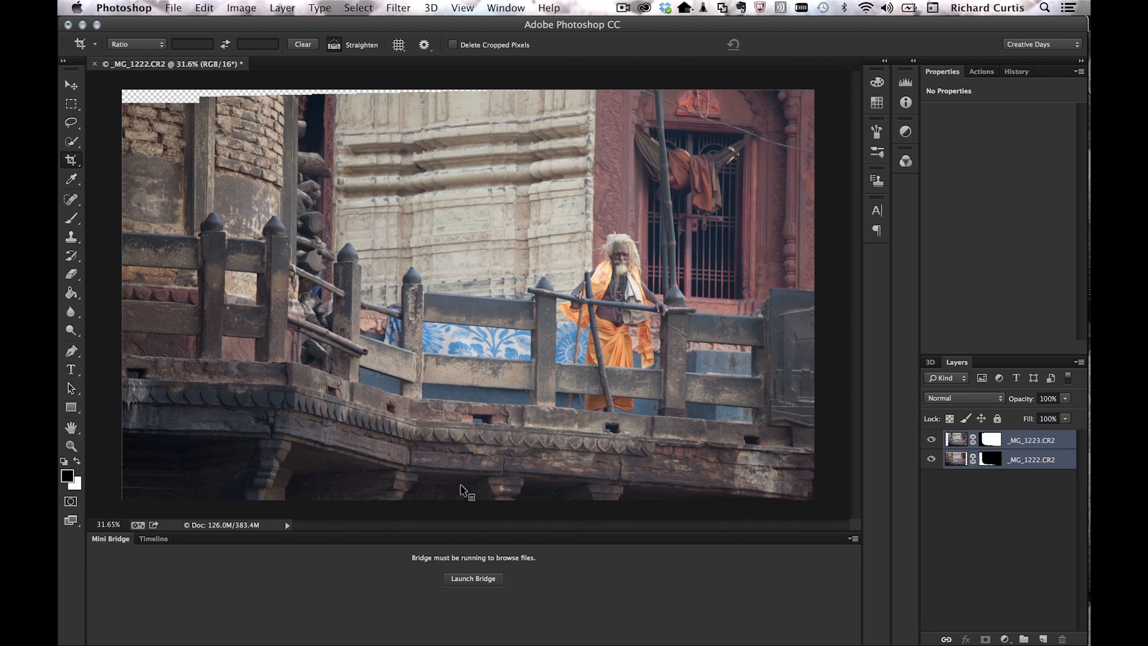
key("super+z")
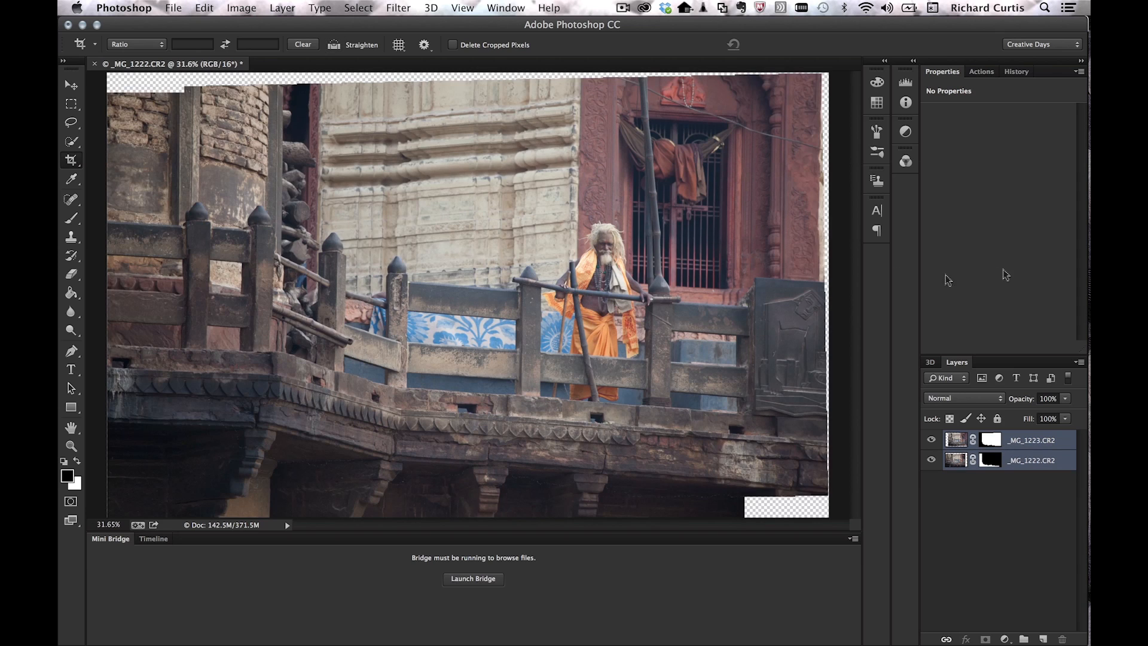
left_click(971, 549)
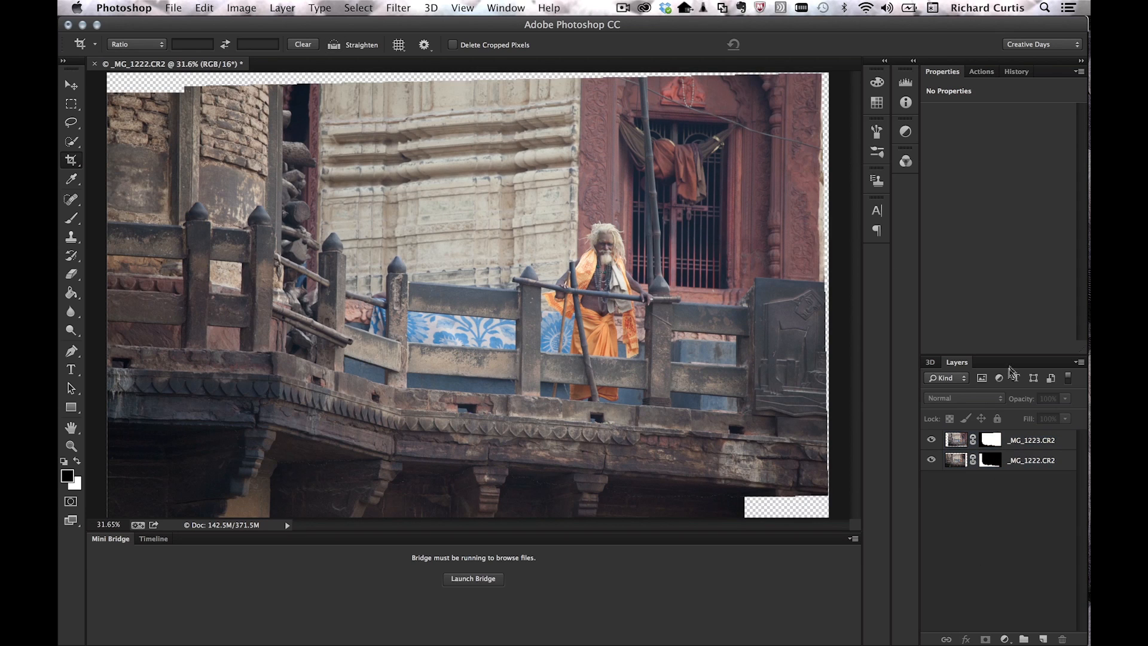
left_click(1014, 445)
left_click(1014, 461, "shift")
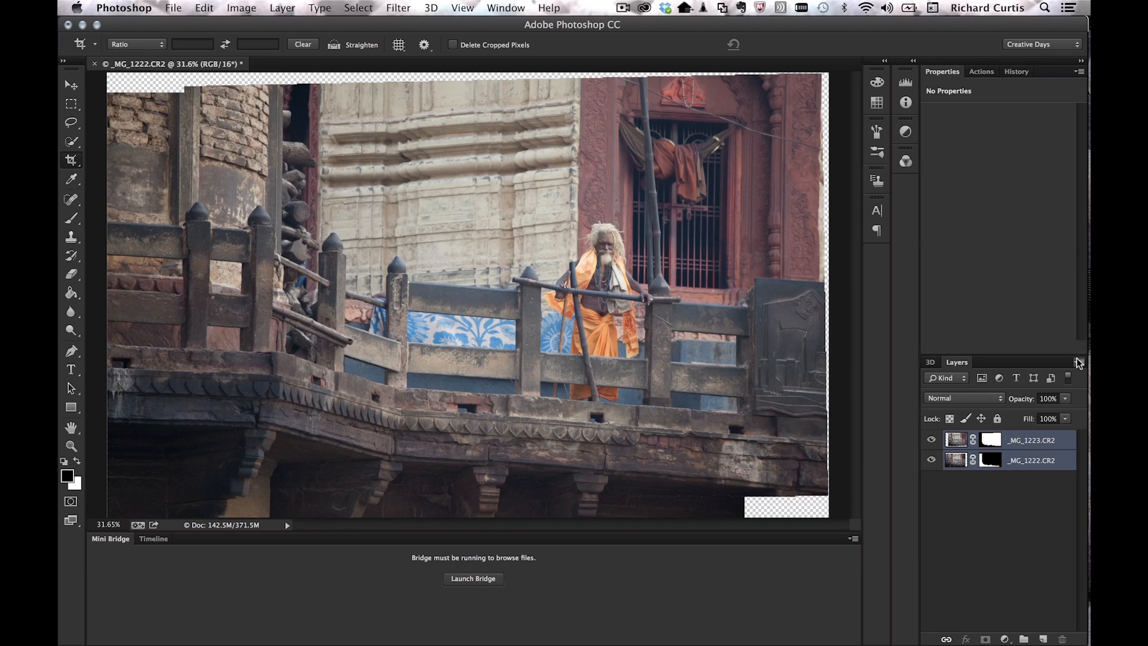
Step: Open the Layers panel flyout menu
left_click(1081, 362)
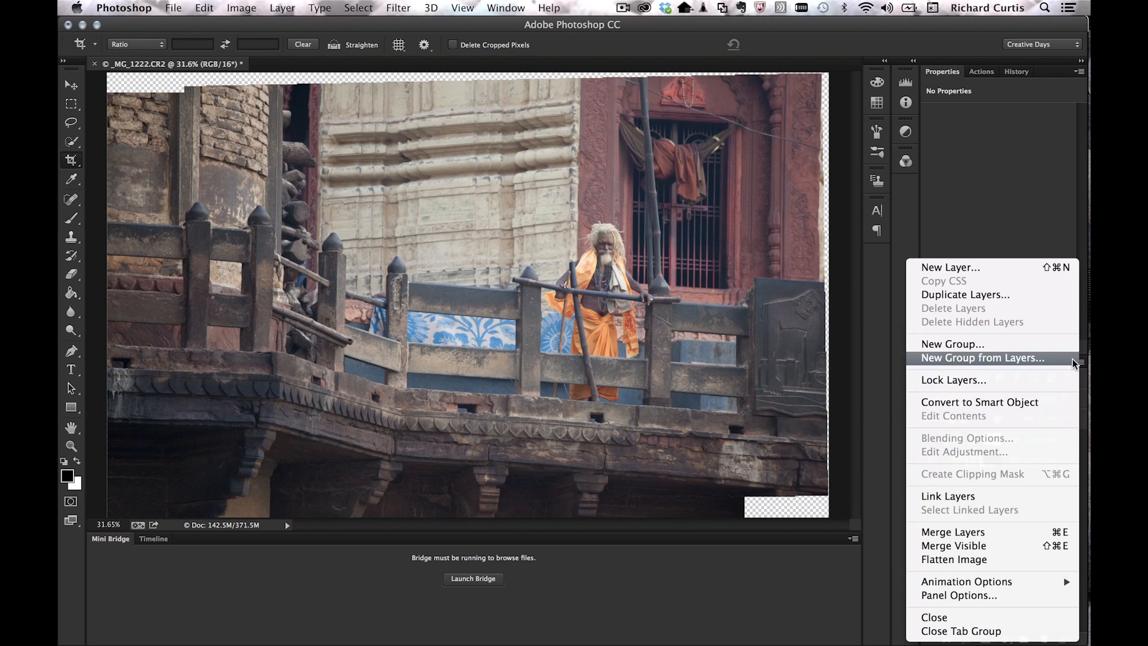
Step: Merge the visible layers into one and Magic Wand-select the transparent border area
left_click(1016, 545)
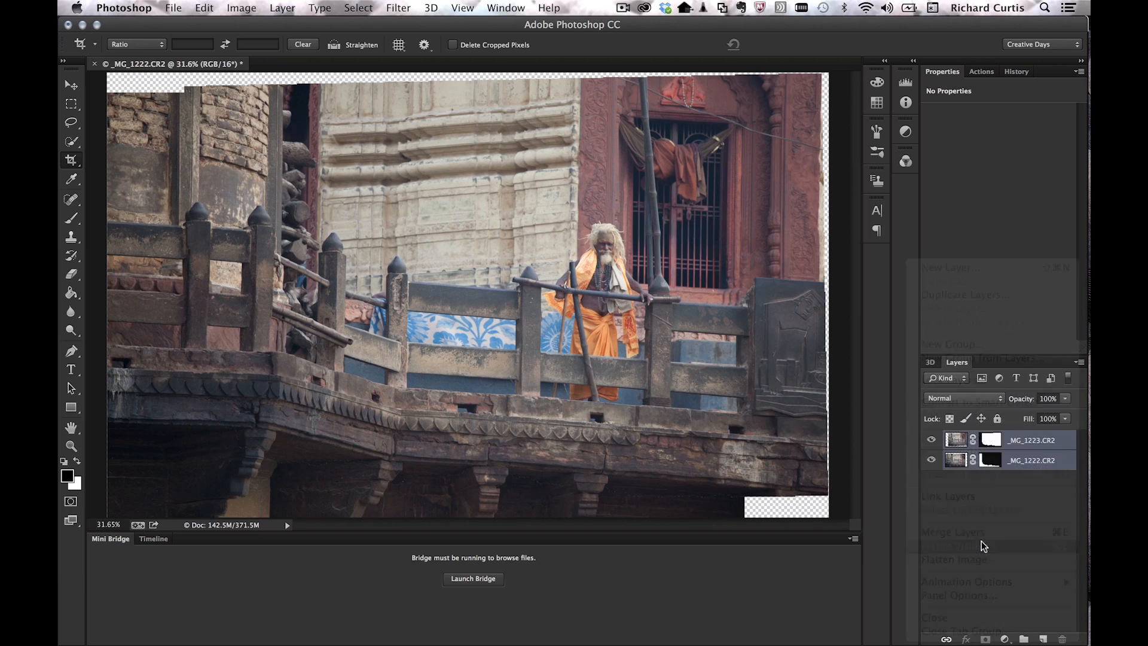
key("w")
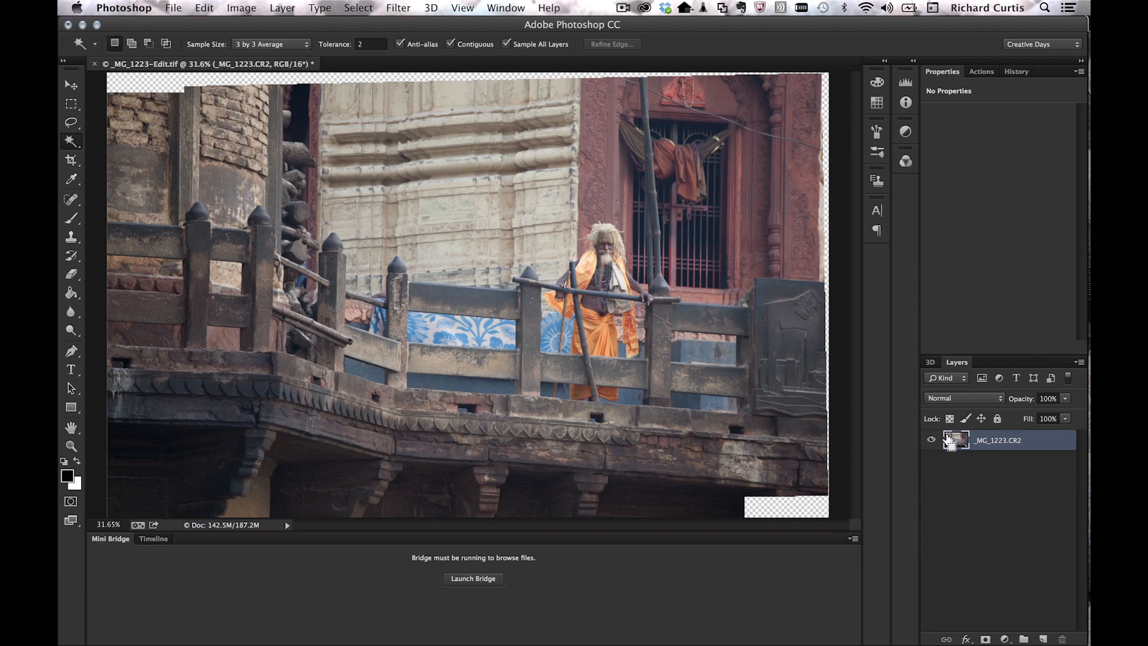
left_click(71, 142)
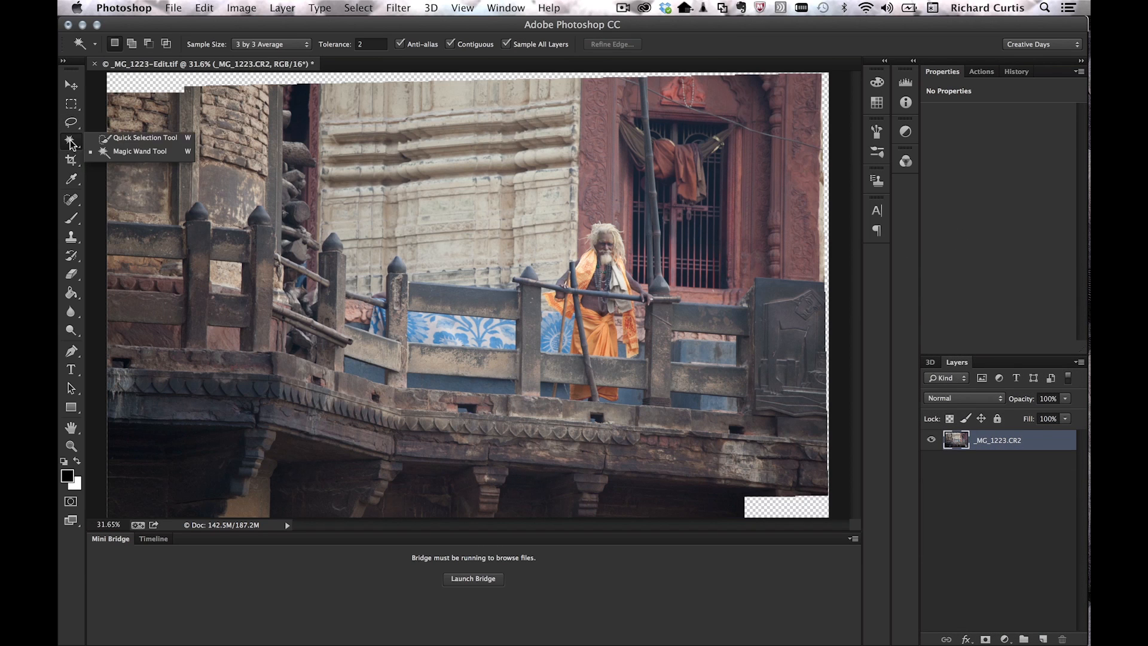
left_click(112, 153)
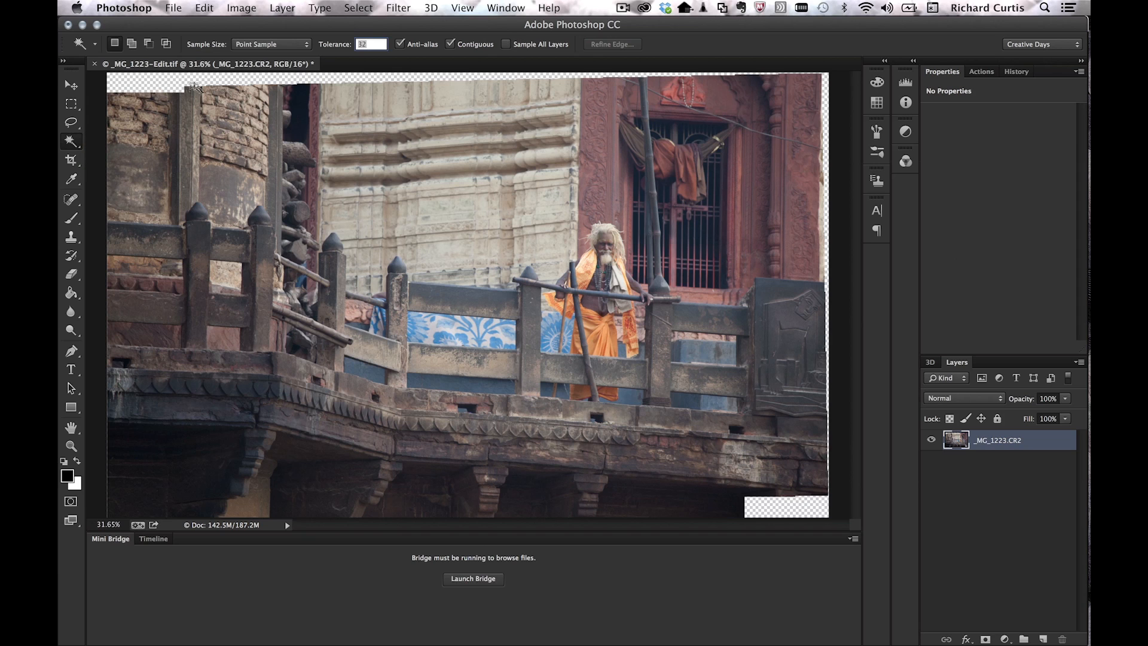
left_click(155, 85)
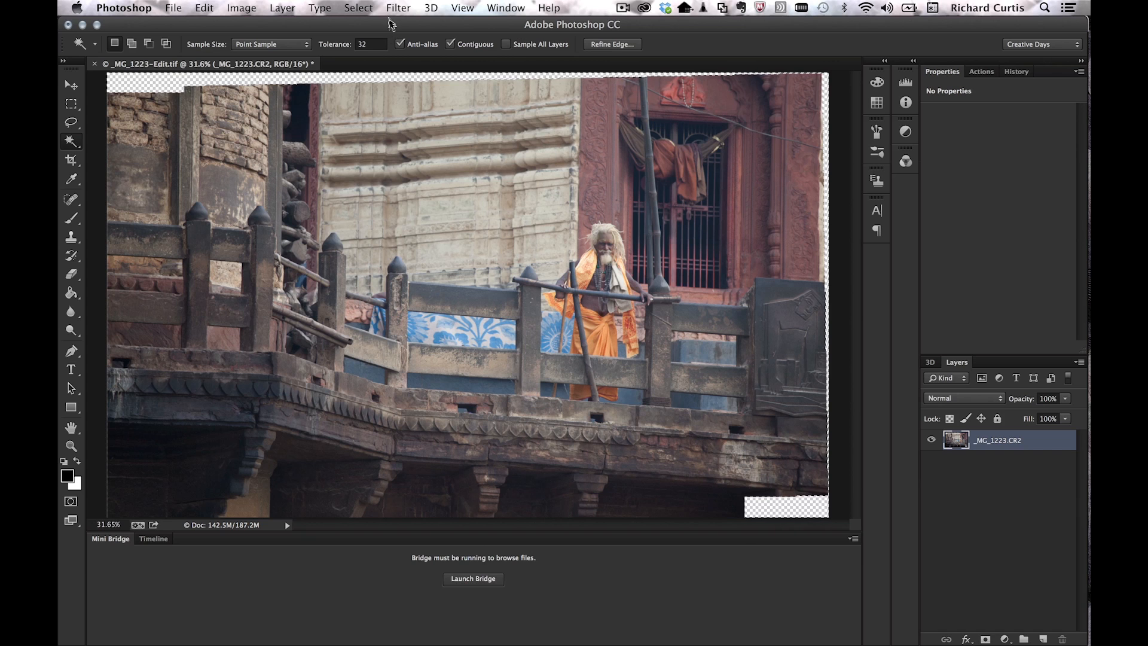
Step: Add all similar transparent gaps to the selection and expand it by 2 pixels
left_click(358, 7)
left_click(394, 223)
left_click(354, 6)
left_click(485, 174)
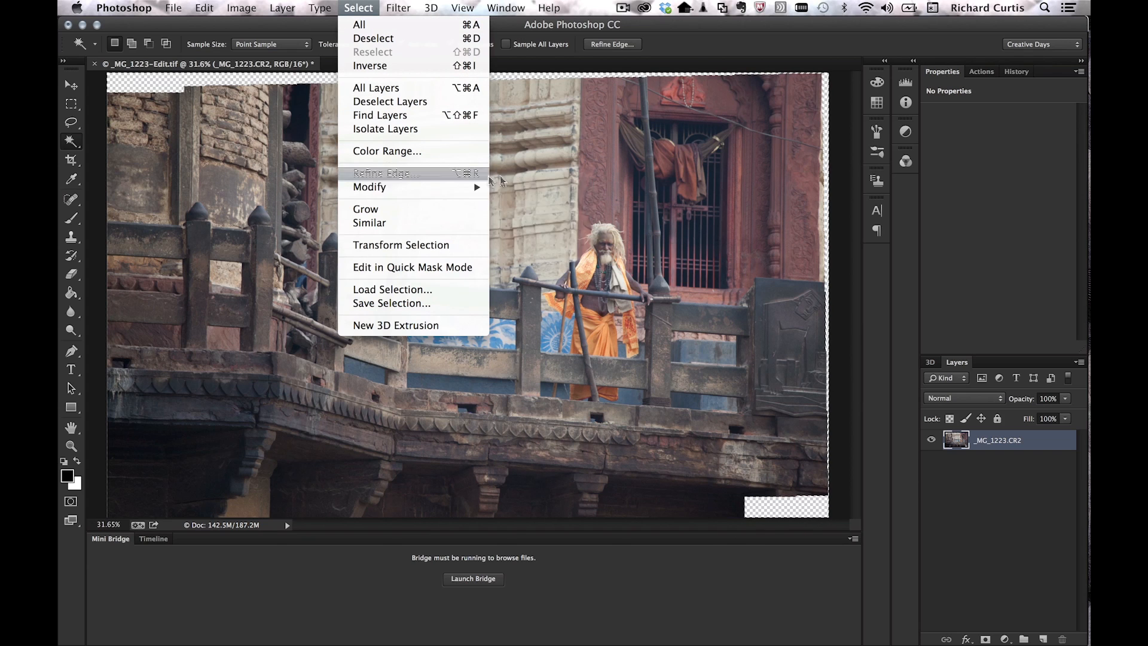
mouse_move(489, 188)
left_click(515, 216)
left_click(651, 298)
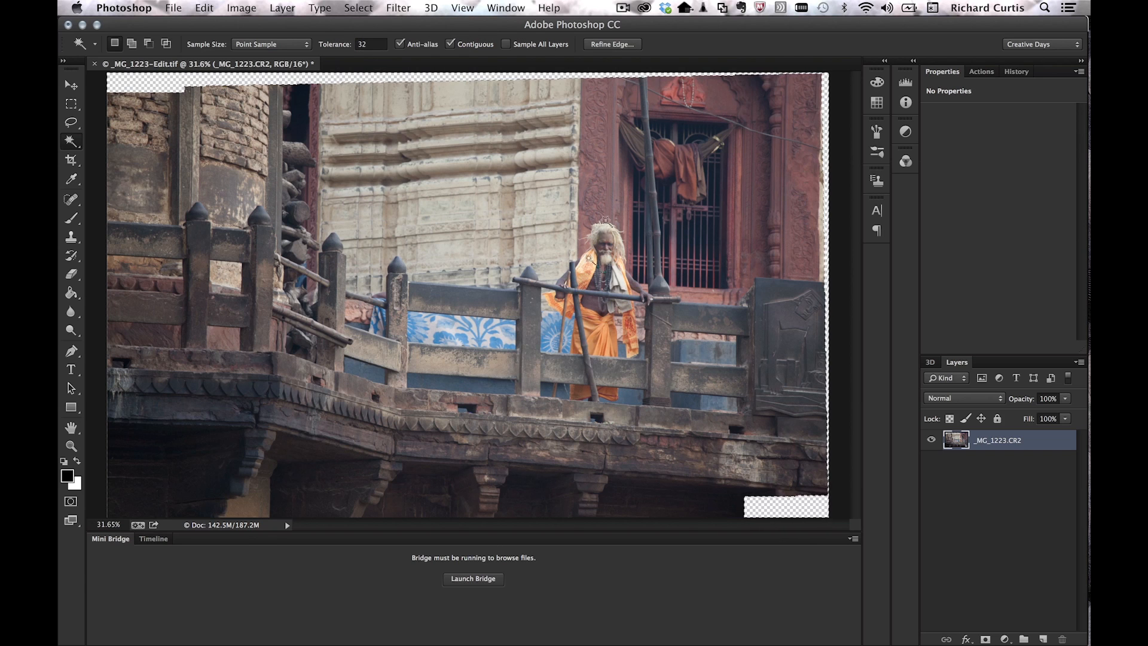
Step: Fill the selected edge gaps using Content-Aware at Normal mode and 100% opacity
left_click(204, 7)
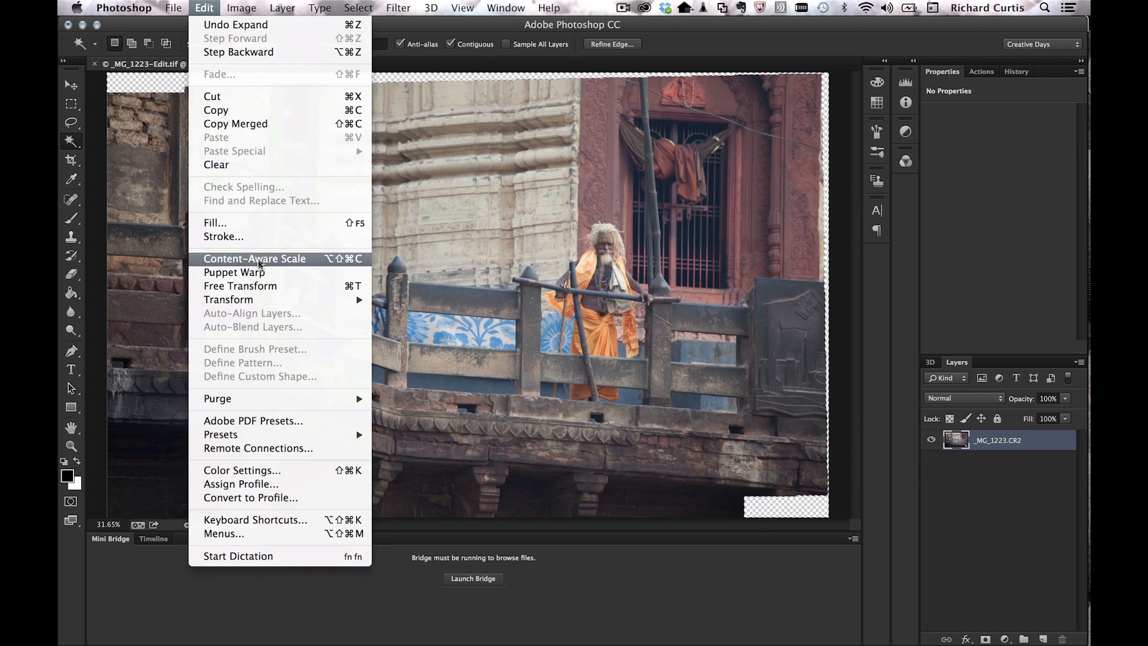
left_click(247, 224)
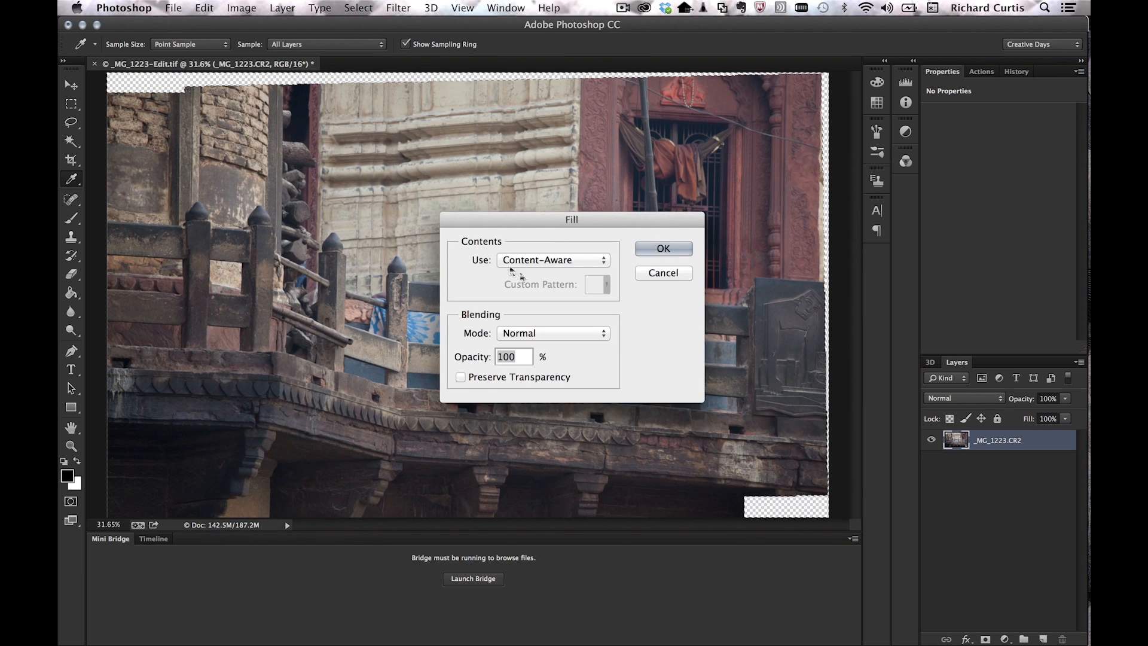
left_click(665, 248)
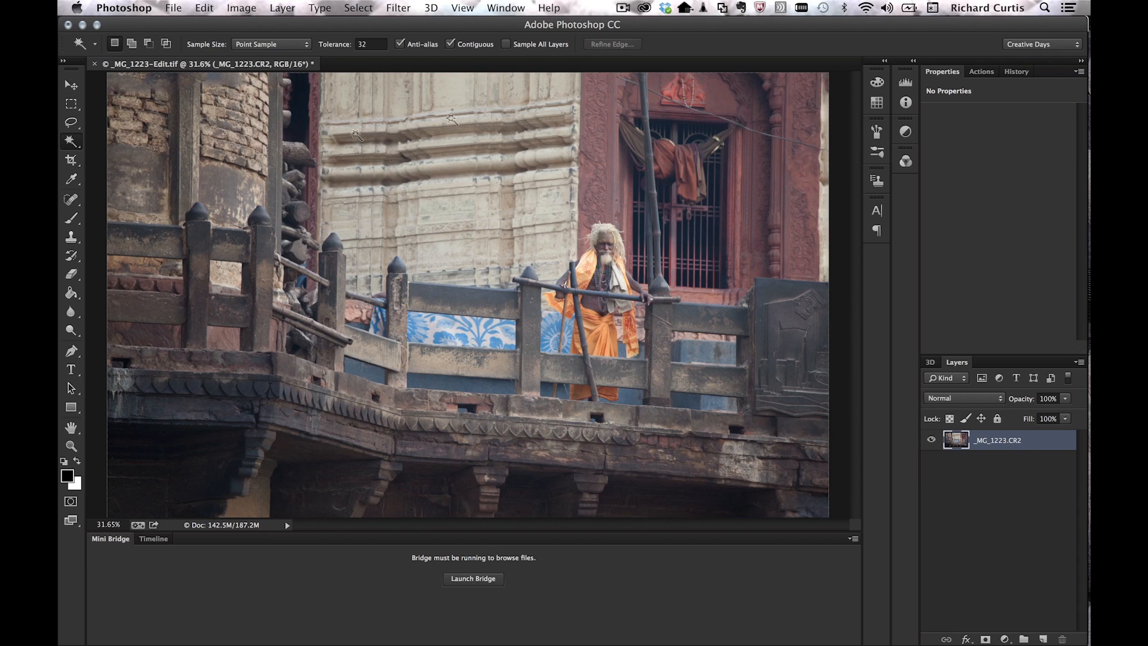
Step: Add an empty Layer 1 and set the Healing Brush to sample Current & Below
left_click(1041, 638)
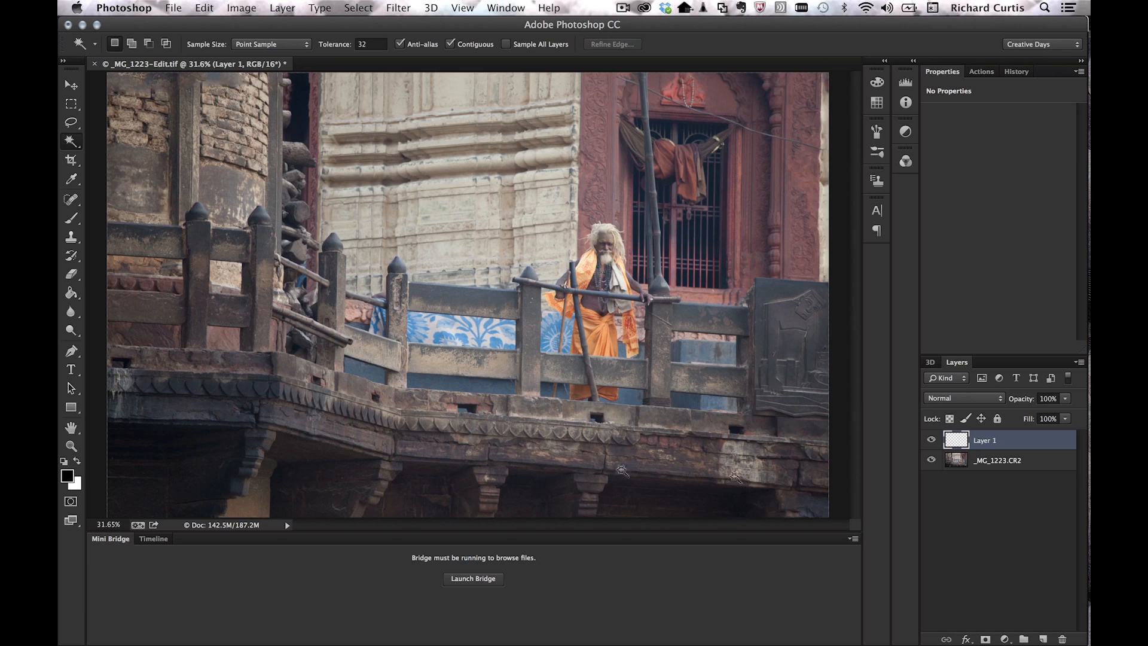
left_click(71, 201)
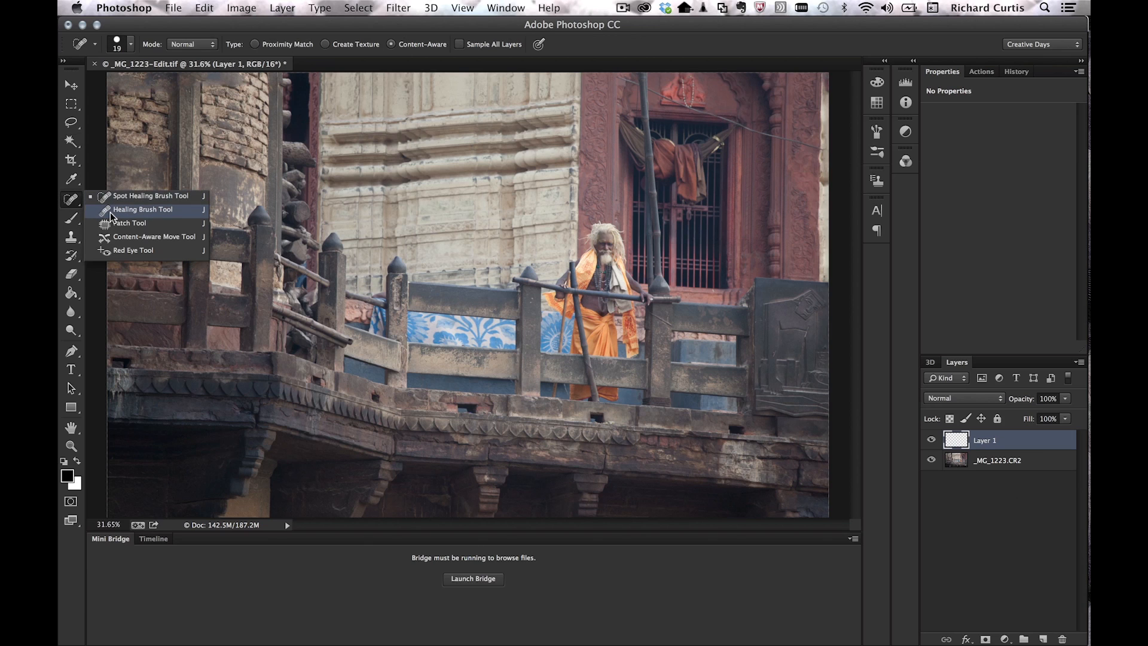
left_click(111, 211)
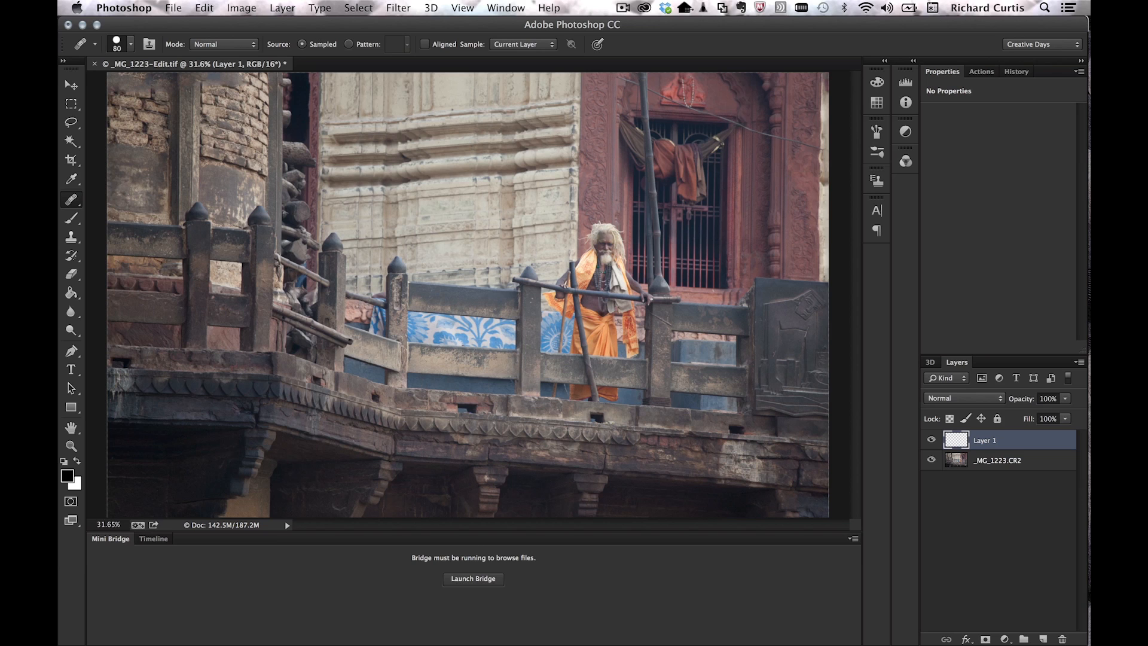
left_click(521, 53)
Step: Set a healing source point and paint strokes over blemishes onto Layer 1
left_click(122, 115, "alt")
mouse_move(114, 103)
left_mouse_down()
mouse_move(163, 94)
mouse_move(120, 104)
mouse_move(134, 111)
mouse_move(161, 108)
mouse_move(163, 123)
mouse_move(169, 93)
left_mouse_up()
mouse_move(158, 74)
left_mouse_down()
mouse_move(171, 99)
mouse_move(169, 79)
left_mouse_up()
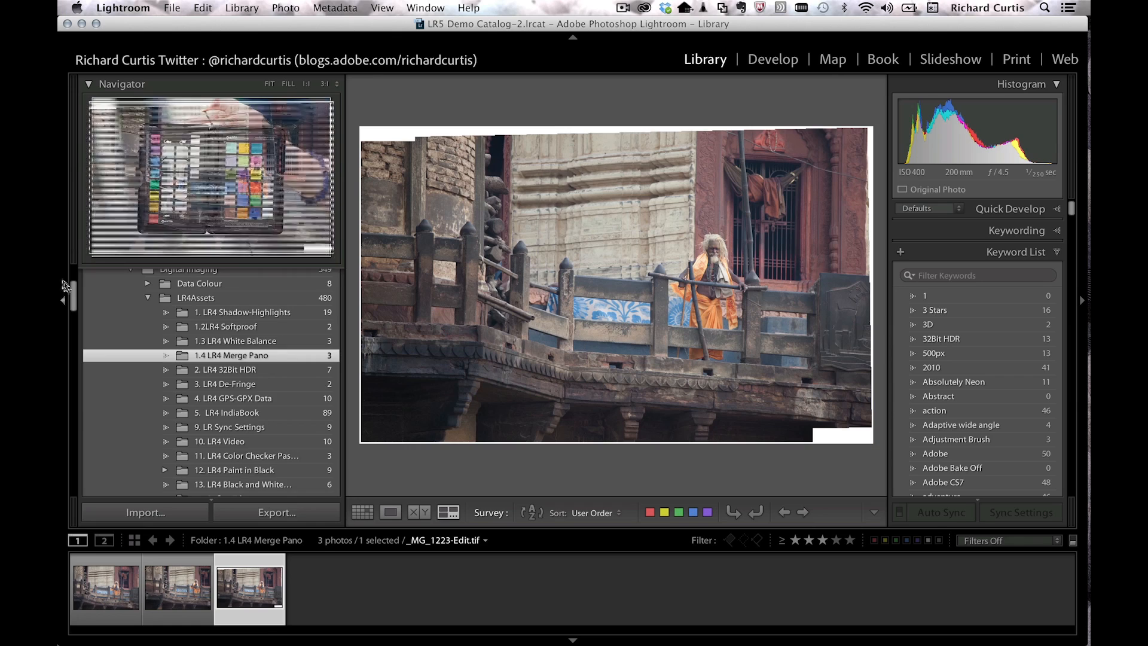
Step: Open the 16. Retouch Model folder to show its six portraits, including 097A2666.CR2
left_click_drag(75, 294, 74, 308)
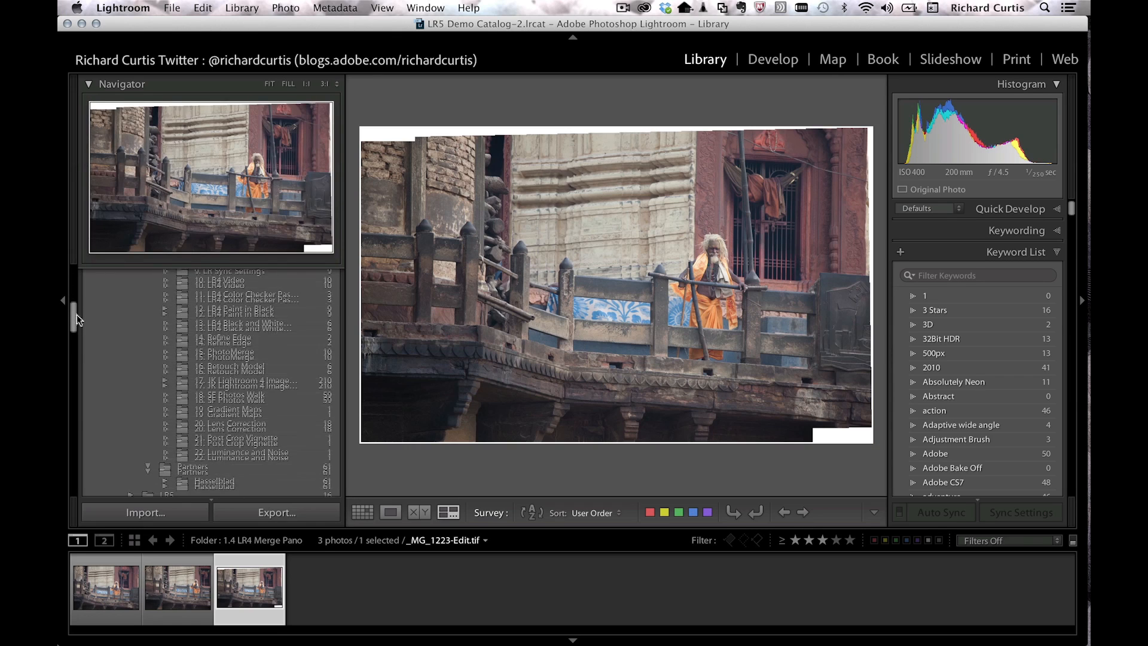
left_click(276, 363)
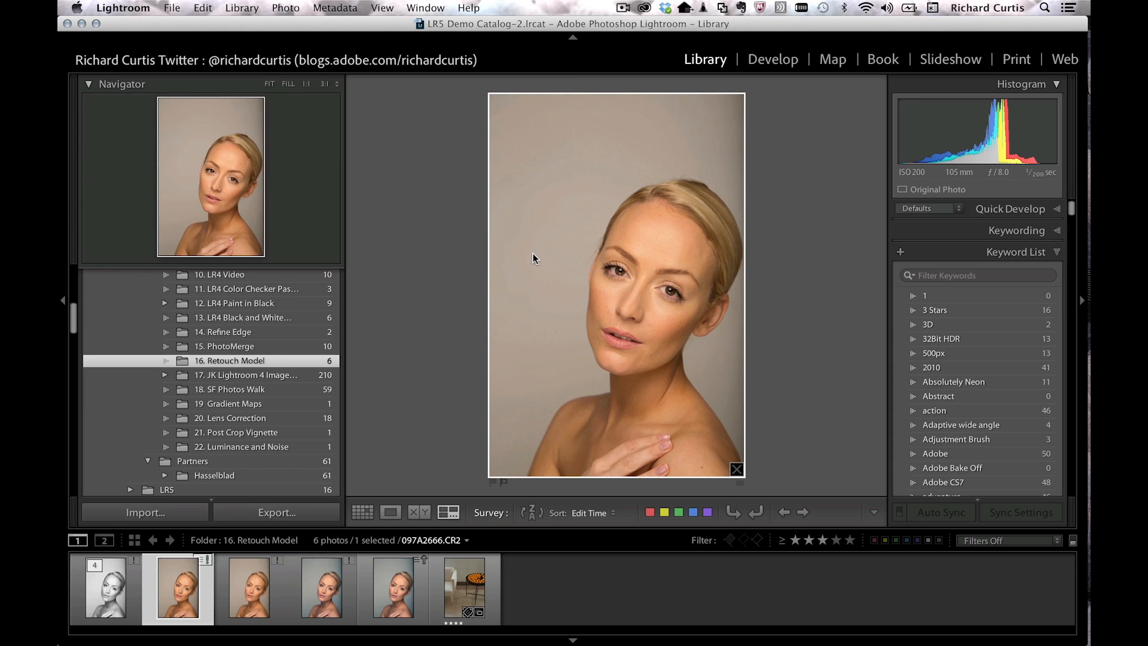
Step: In Develop, lower Clarity to -37 and raise Whites on the 097A2666 portrait
left_click(772, 62)
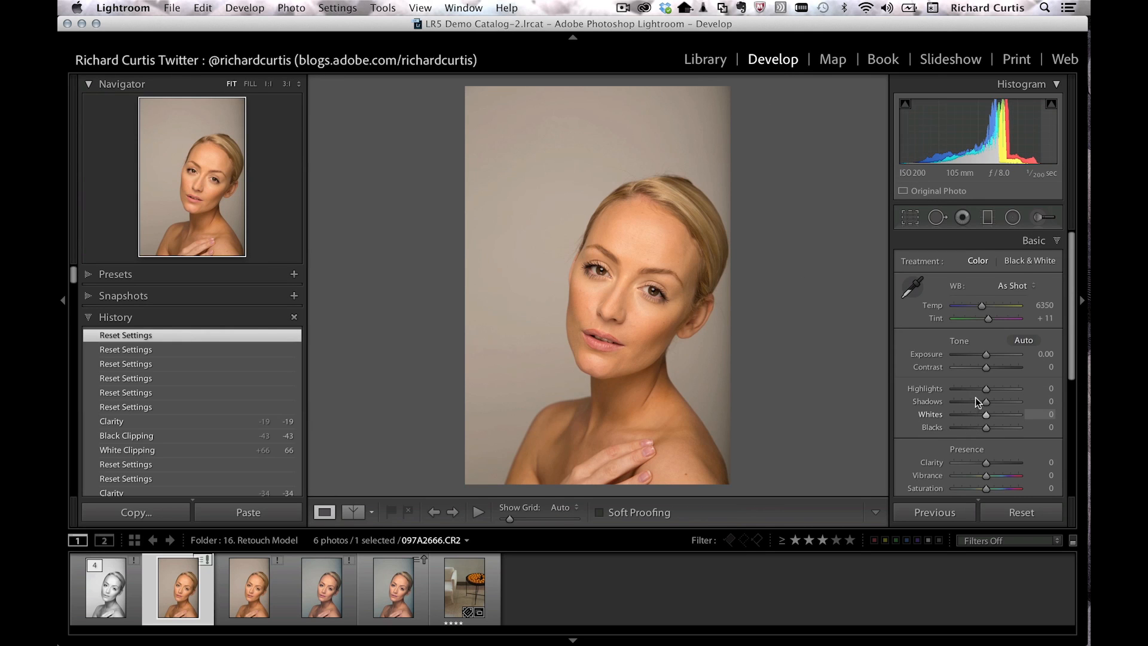
left_click_drag(986, 465, 974, 465)
mouse_move(986, 415)
left_mouse_down()
mouse_move(1004, 414)
mouse_move(975, 431)
left_mouse_up()
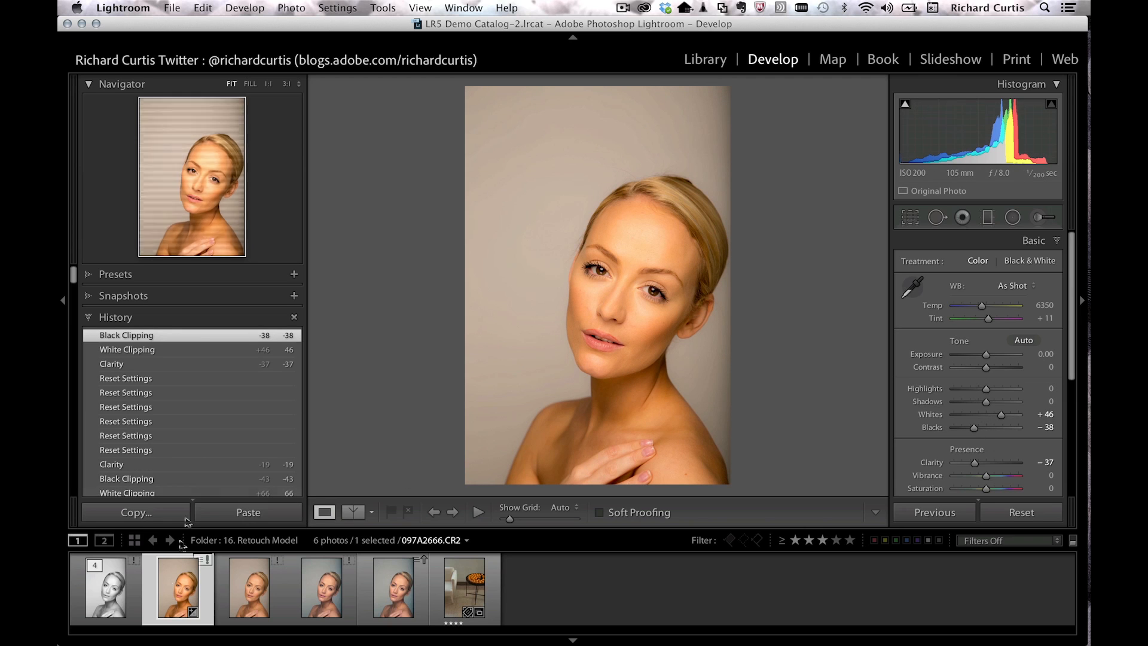
Step: Open the portrait in Photoshop as a smart object
right_click(173, 592)
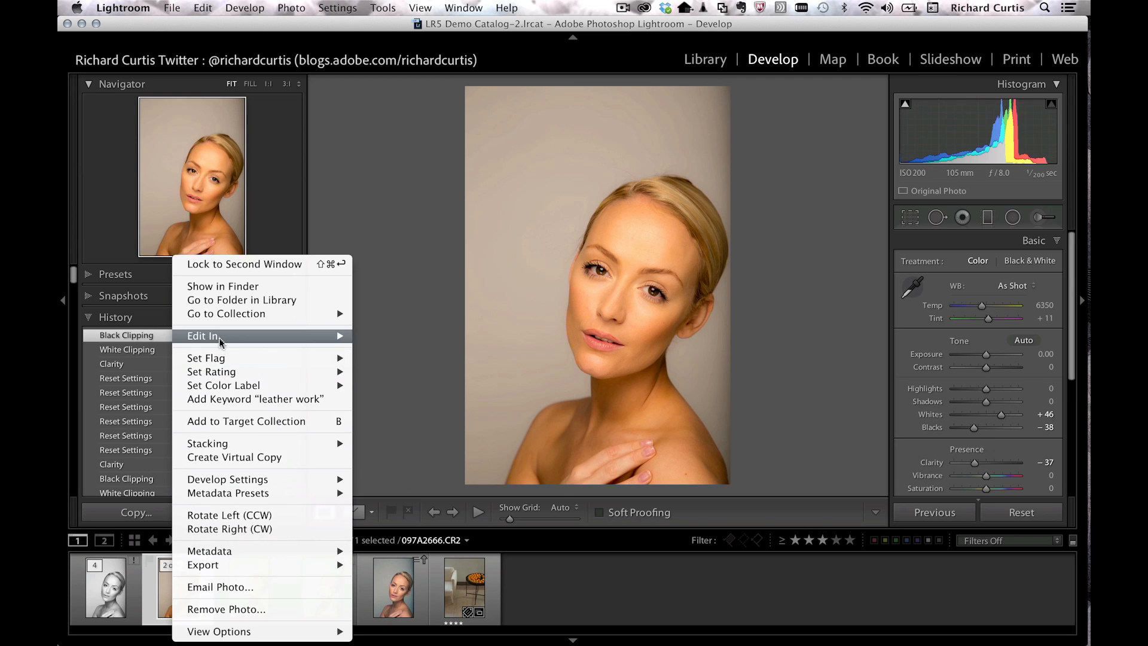
mouse_move(221, 336)
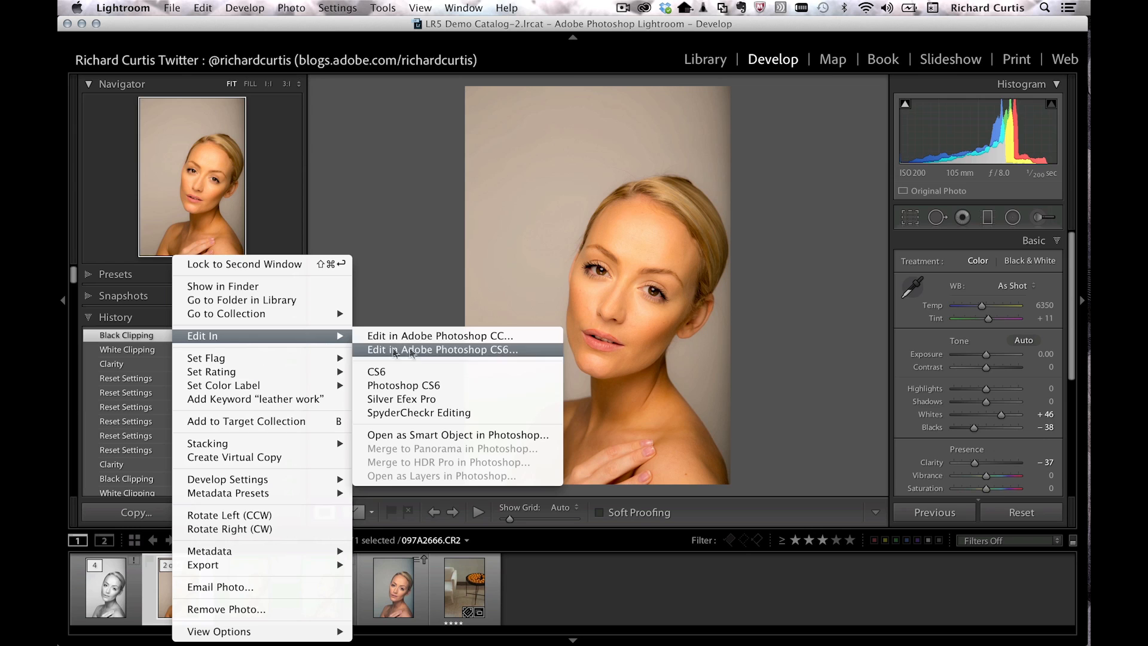
left_click(440, 437)
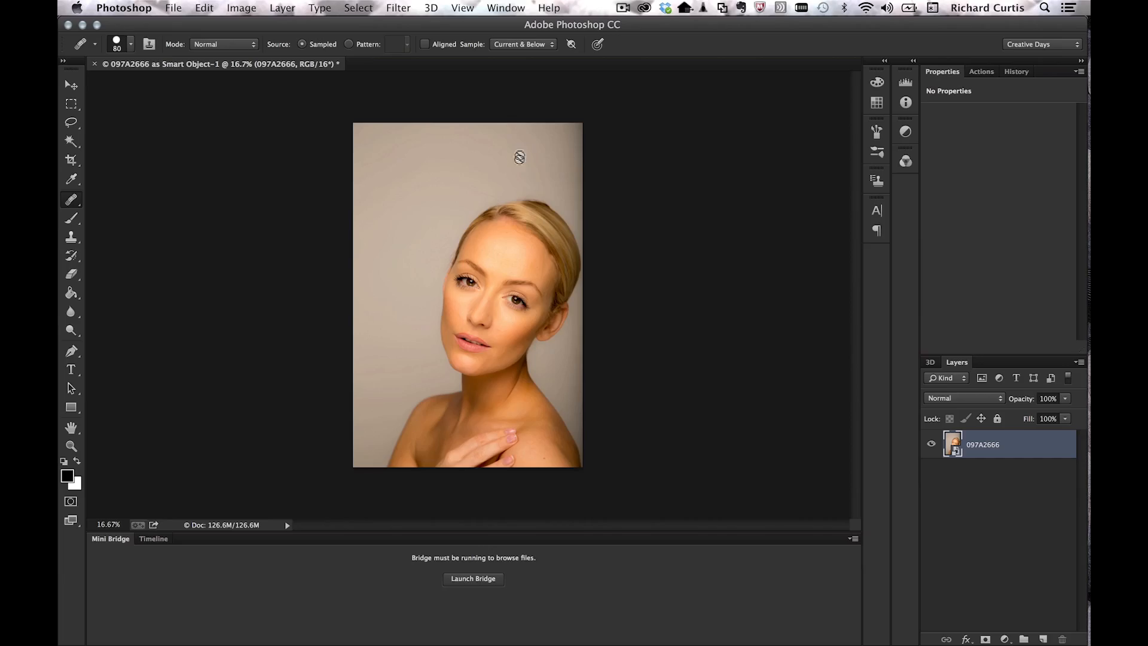
Step: Add a Color Lookup 1 adjustment layer above the portrait
left_click(285, 6)
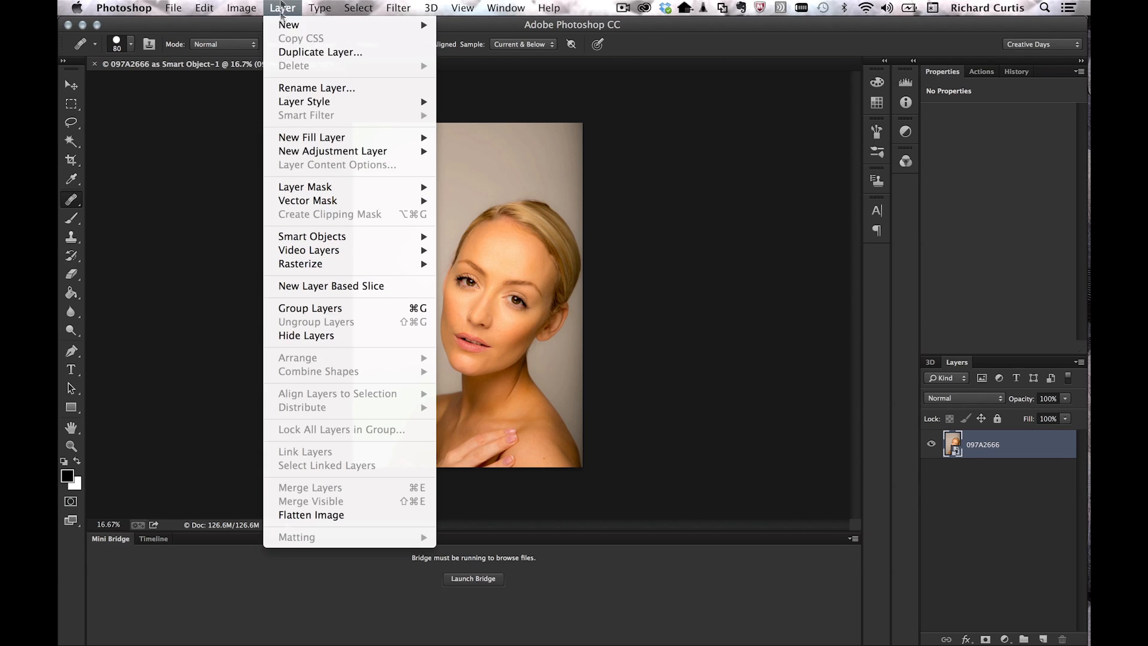
mouse_move(322, 155)
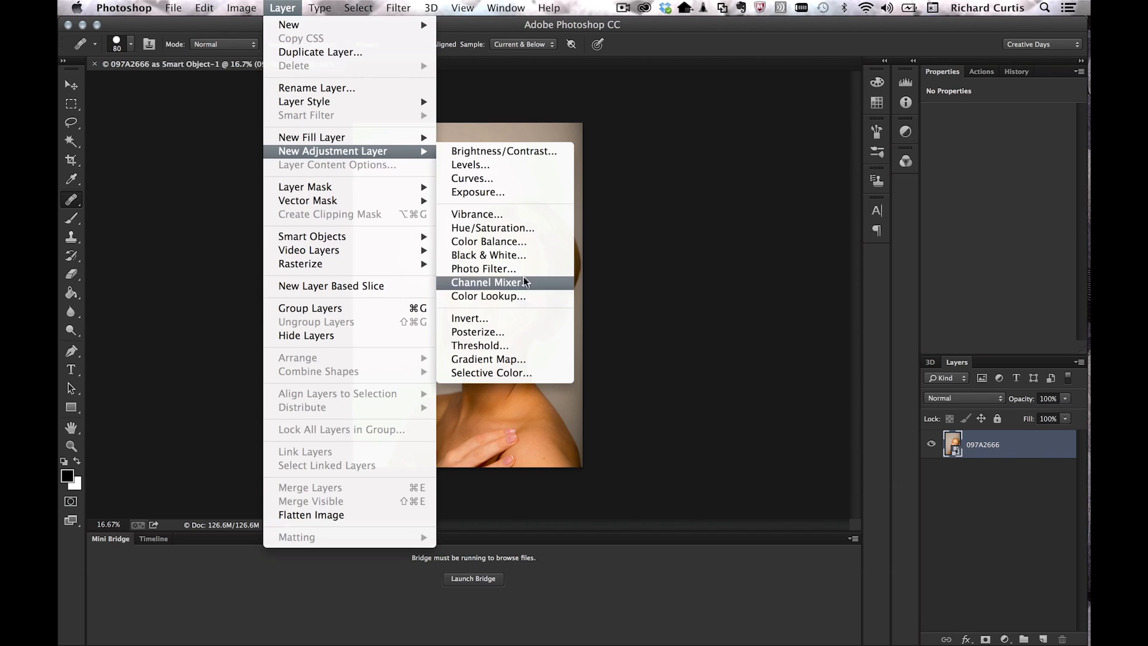
left_click(515, 299)
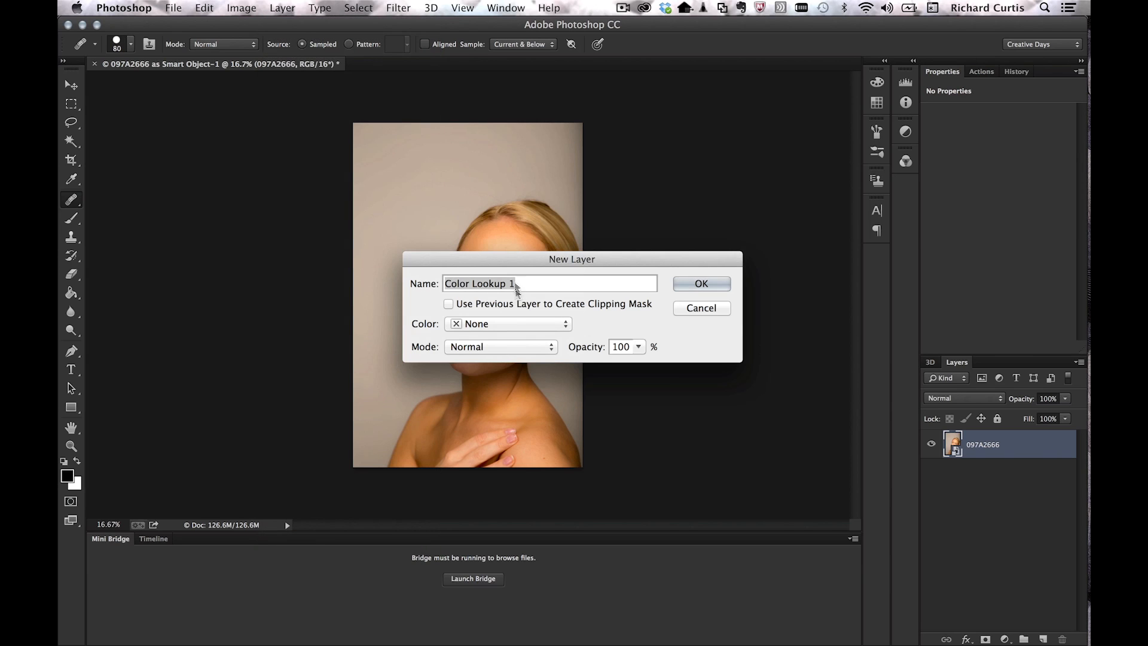
left_click(702, 283)
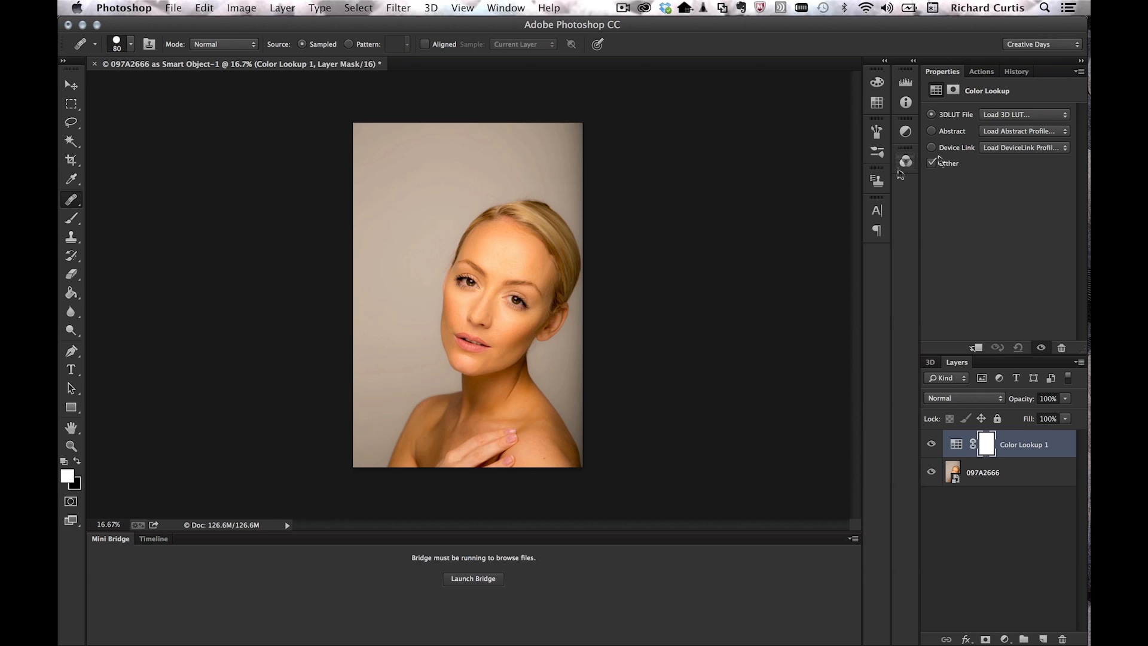
Step: Load the filmstock_50.3dl look at 54% opacity, then select the 097A2666 photo layer
left_click(1057, 116)
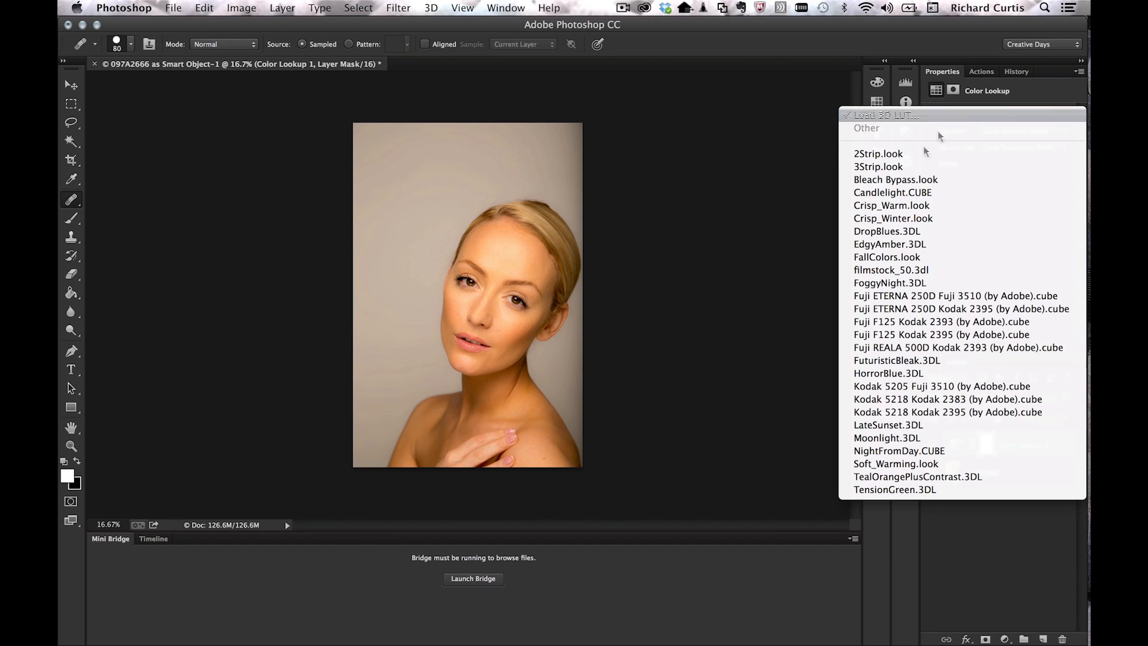
left_click(924, 268)
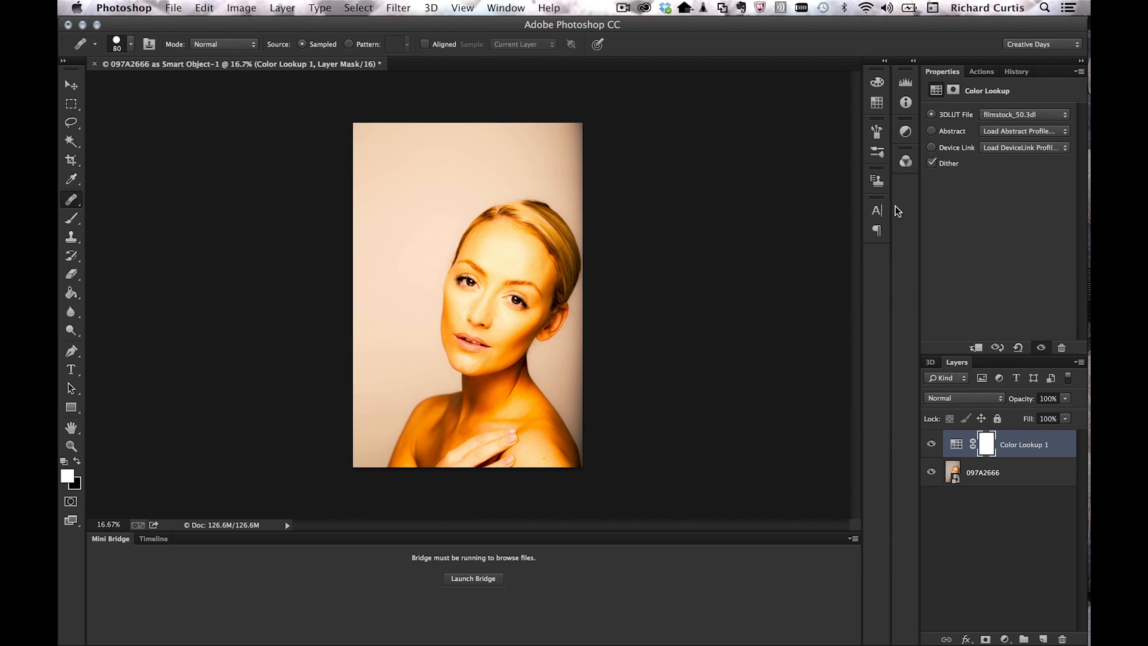
left_click_drag(1029, 401, 1024, 404)
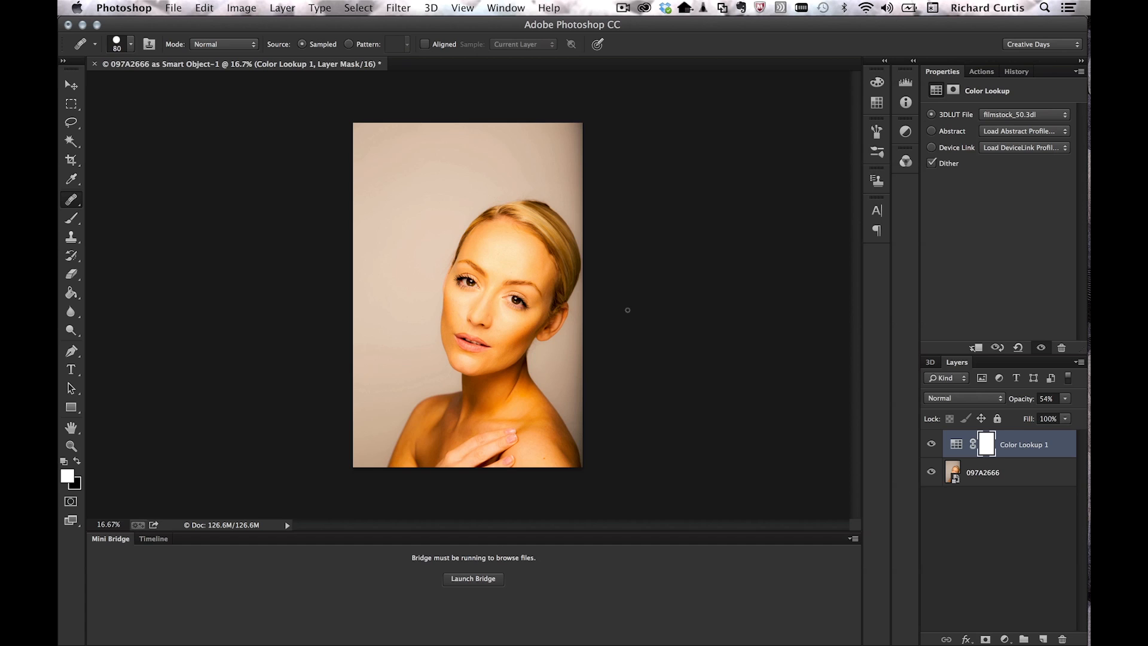
left_click(954, 478)
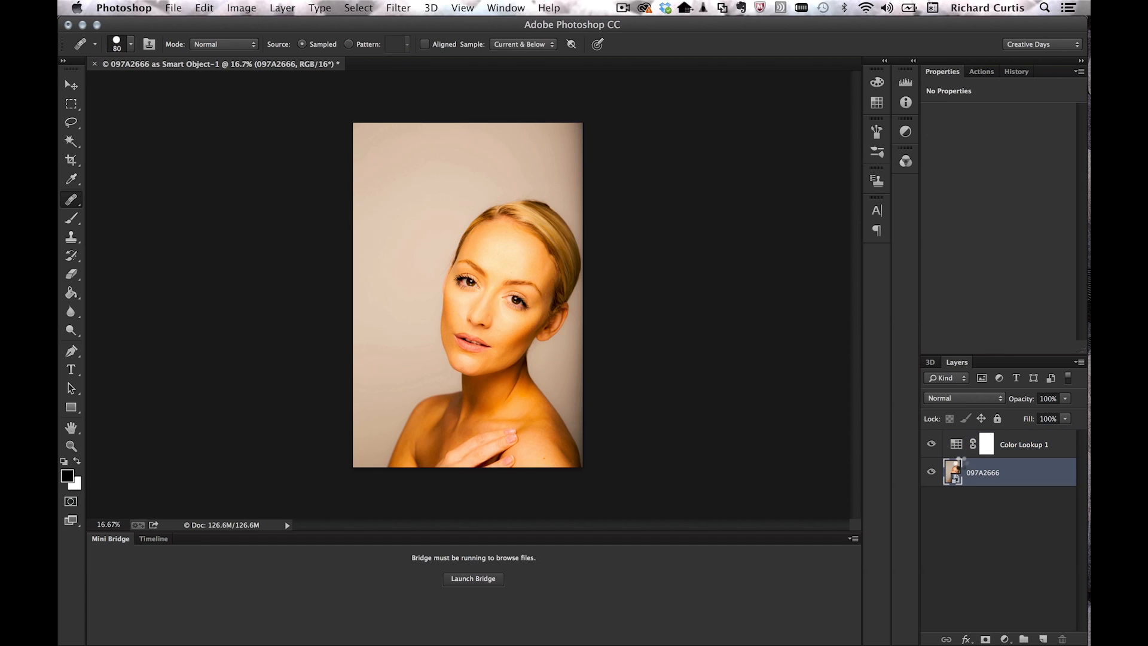
Step: In Camera Raw raise Exposure slightly, set Highlights to -30, lift Shadows, then close the document
double_click(953, 475)
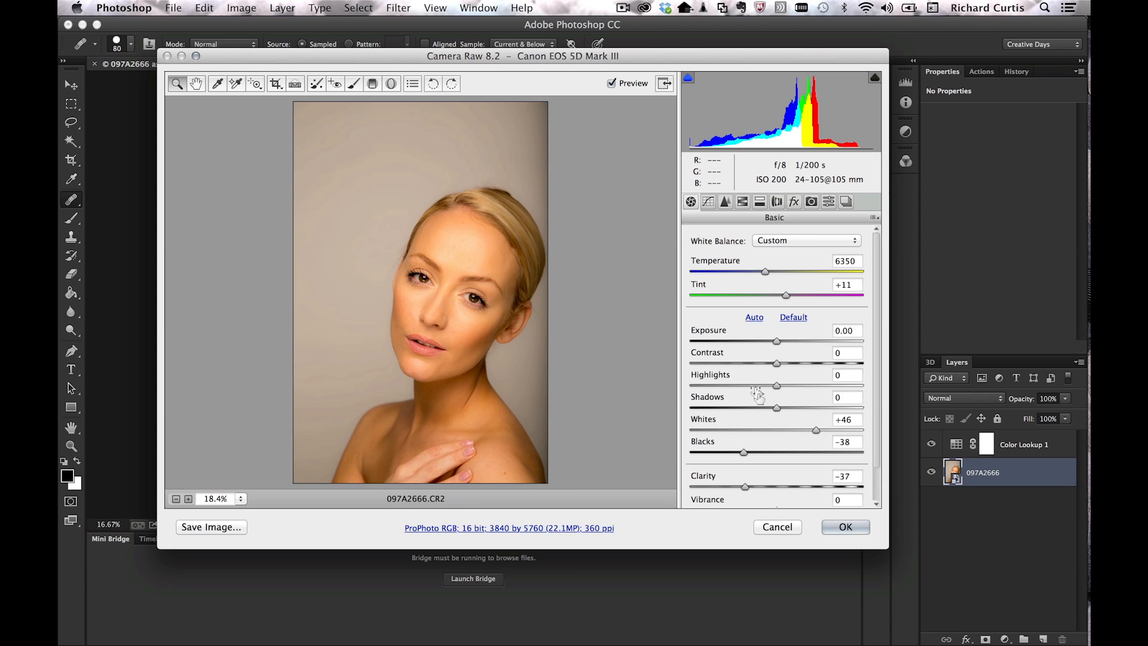
left_click_drag(777, 341, 780, 339)
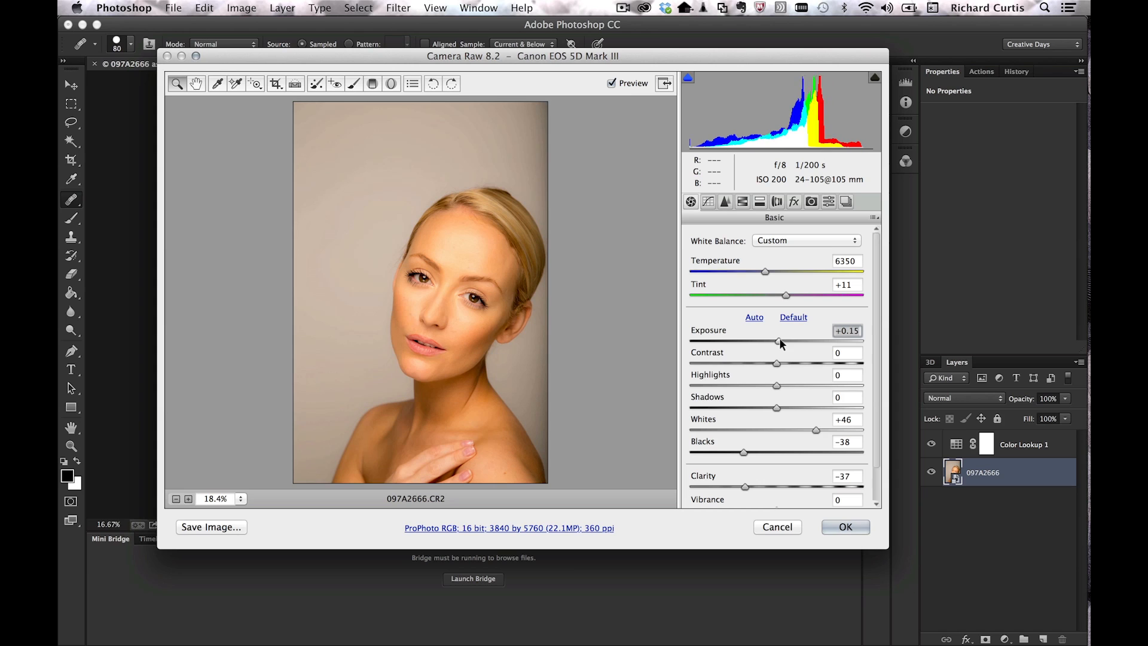
left_click_drag(778, 387, 792, 407)
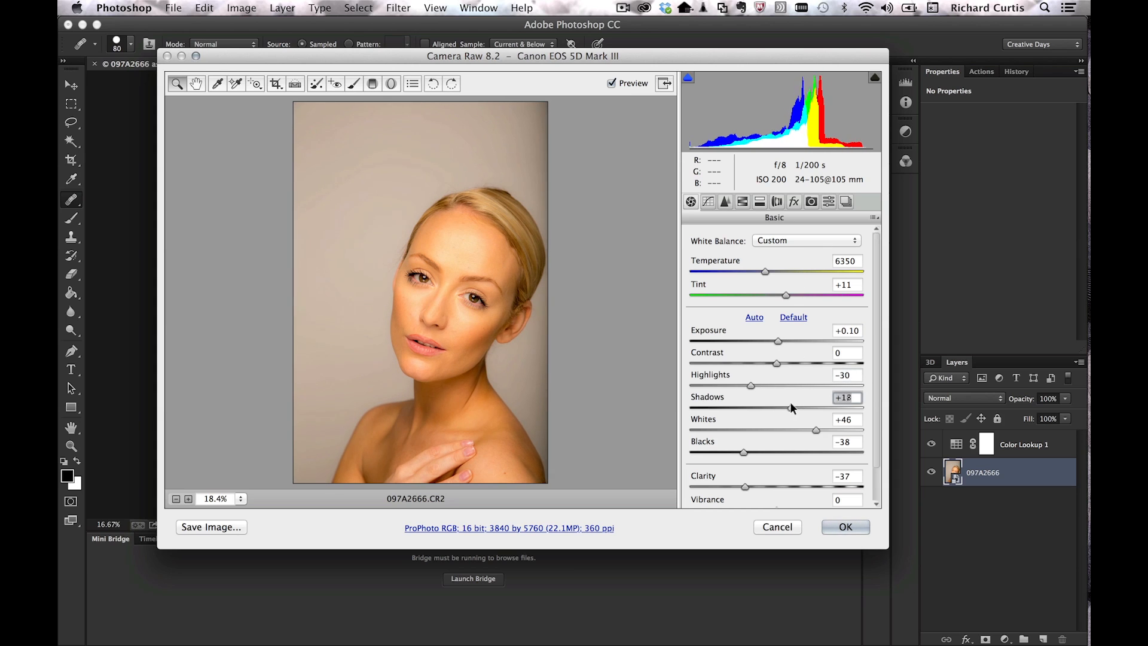
left_click(846, 527)
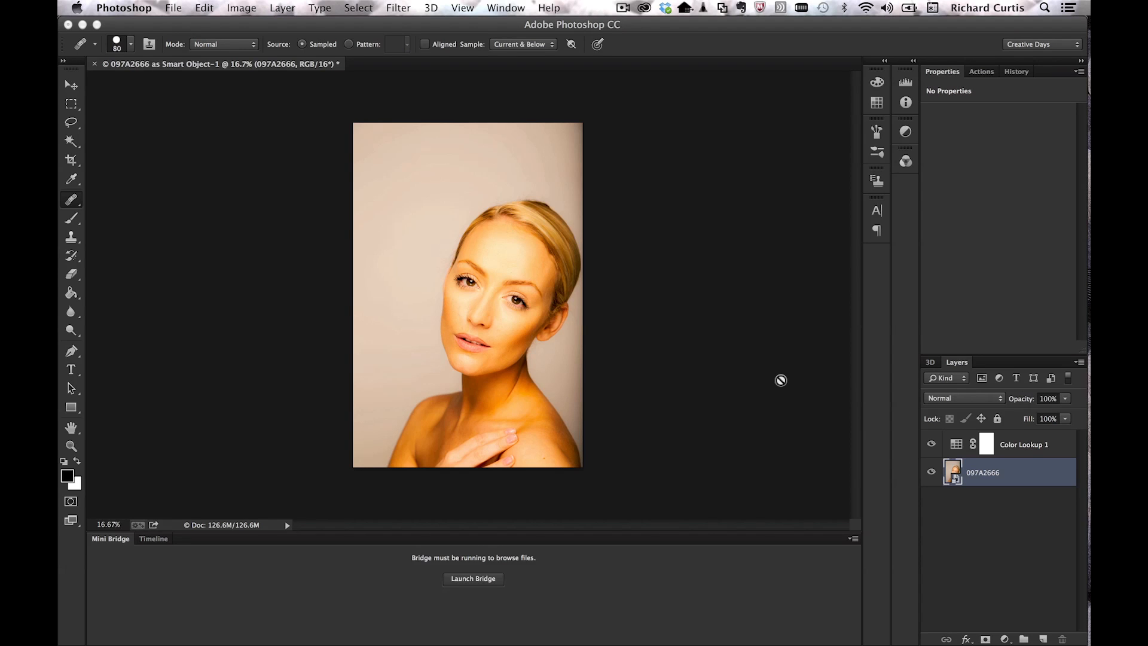
key("super+w")
left_click(527, 237)
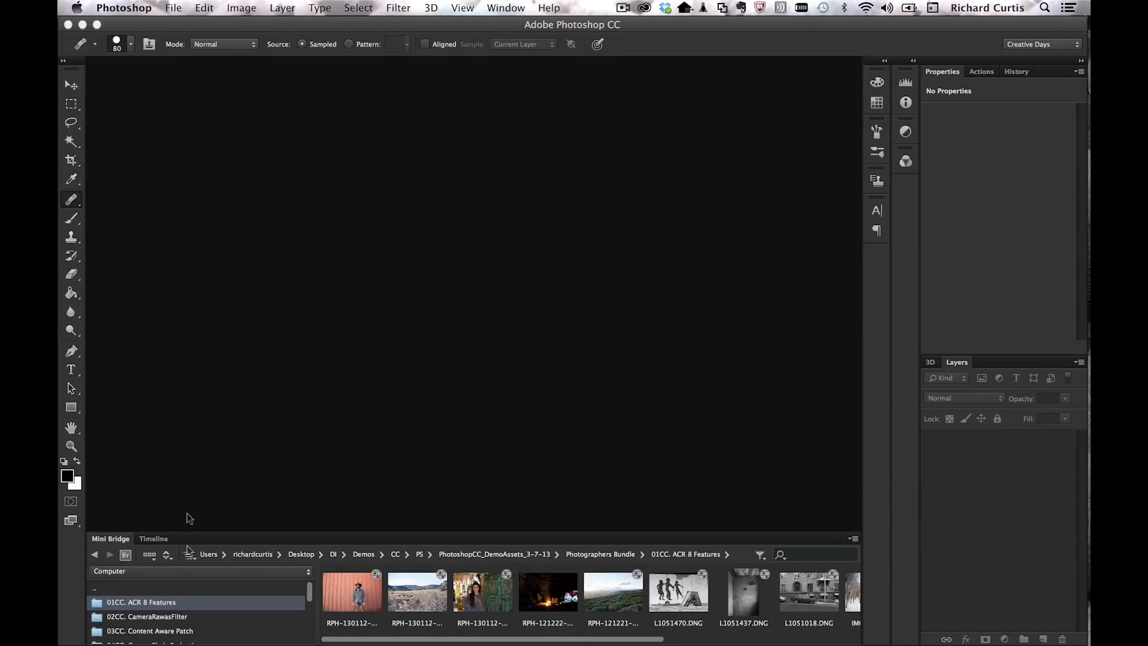
Step: Show the zipline and campsite photos from the 02CC. CameraRawasFilter folder in Mini Bridge
left_click(160, 617)
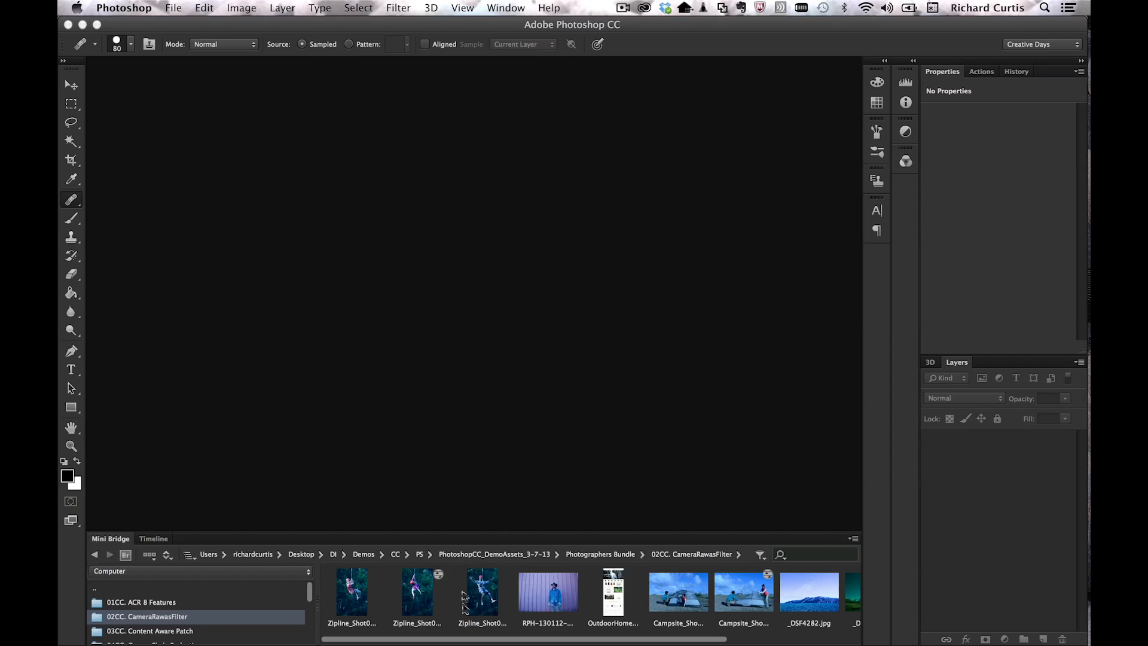
Step: Open Zipline_Shot02_0144.JPG from Mini Bridge as a new document
left_click_drag(484, 601, 455, 350)
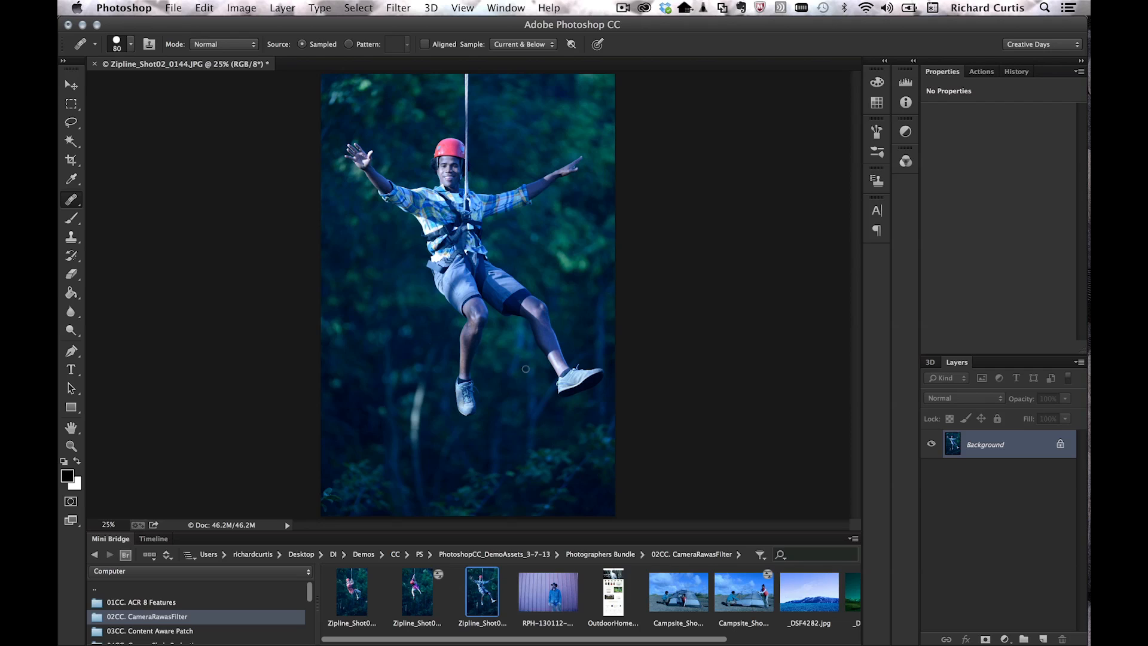
left_click(395, 7)
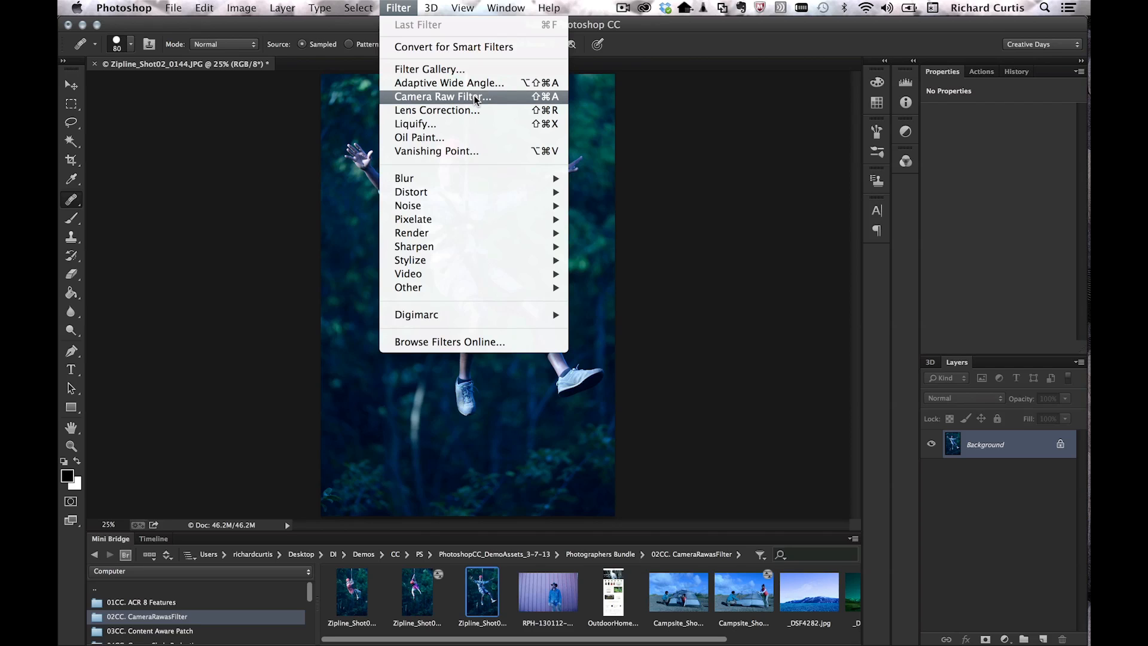
Step: Convert the photo layer to a smart object and apply a Camera Raw Filter to it
left_click(474, 48)
left_click(679, 259)
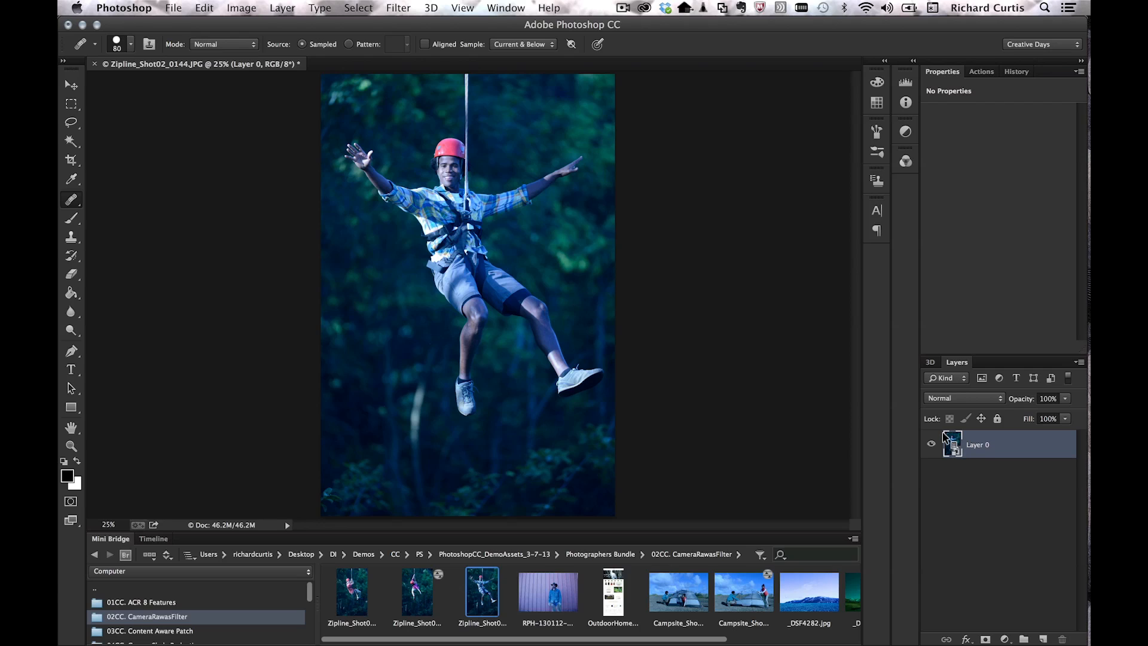
left_click(400, 6)
left_click(421, 97)
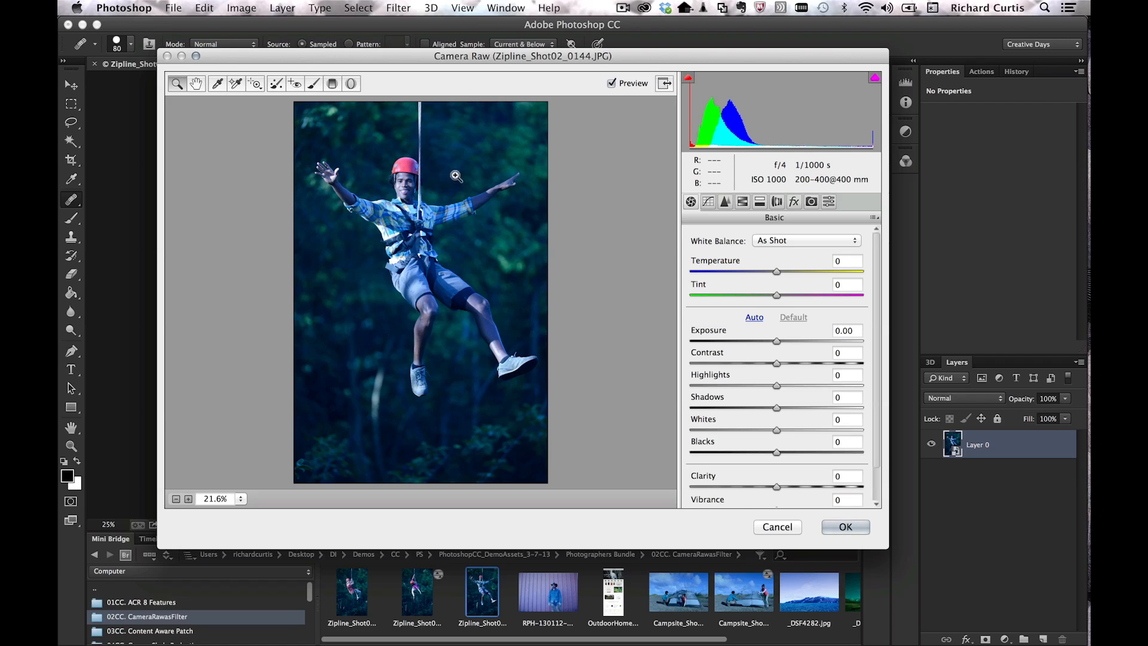
left_click(830, 240)
left_click(769, 250)
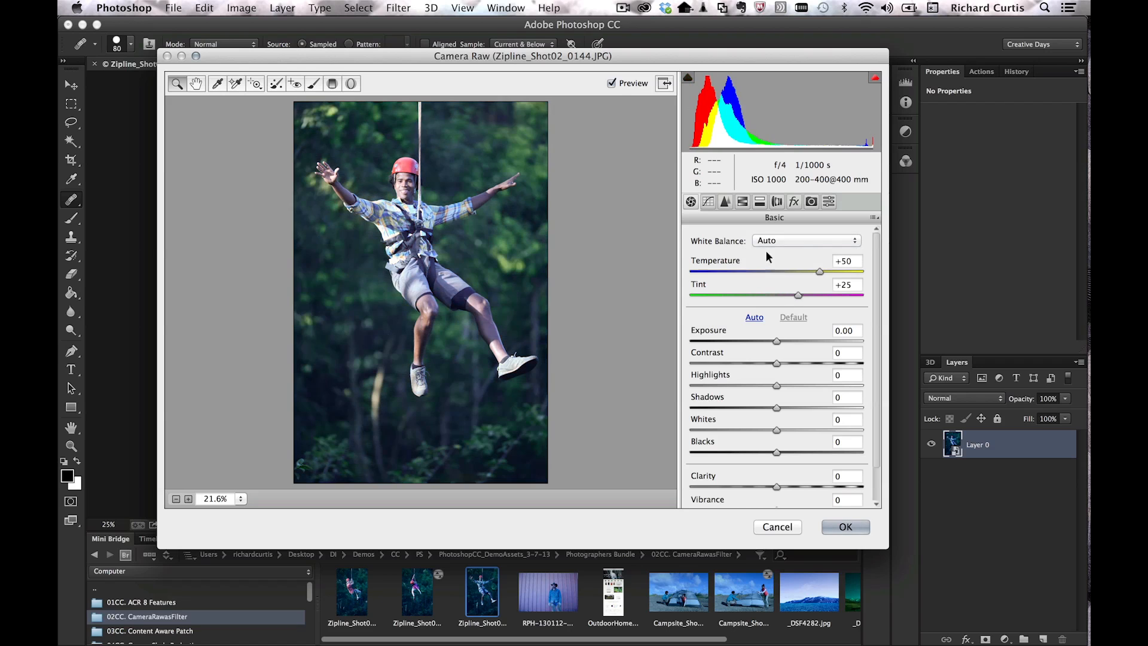
left_click(845, 526)
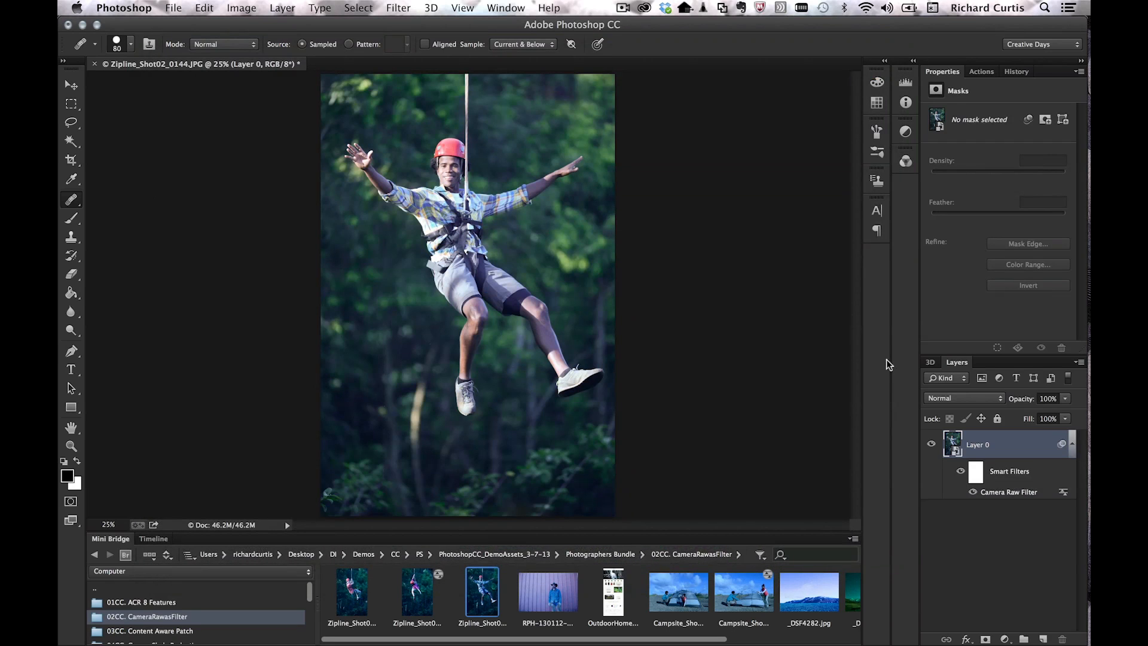
Step: Re-edit the Camera Raw Filter for a custom white balance of Temperature +50, Tint +25
double_click(1012, 492)
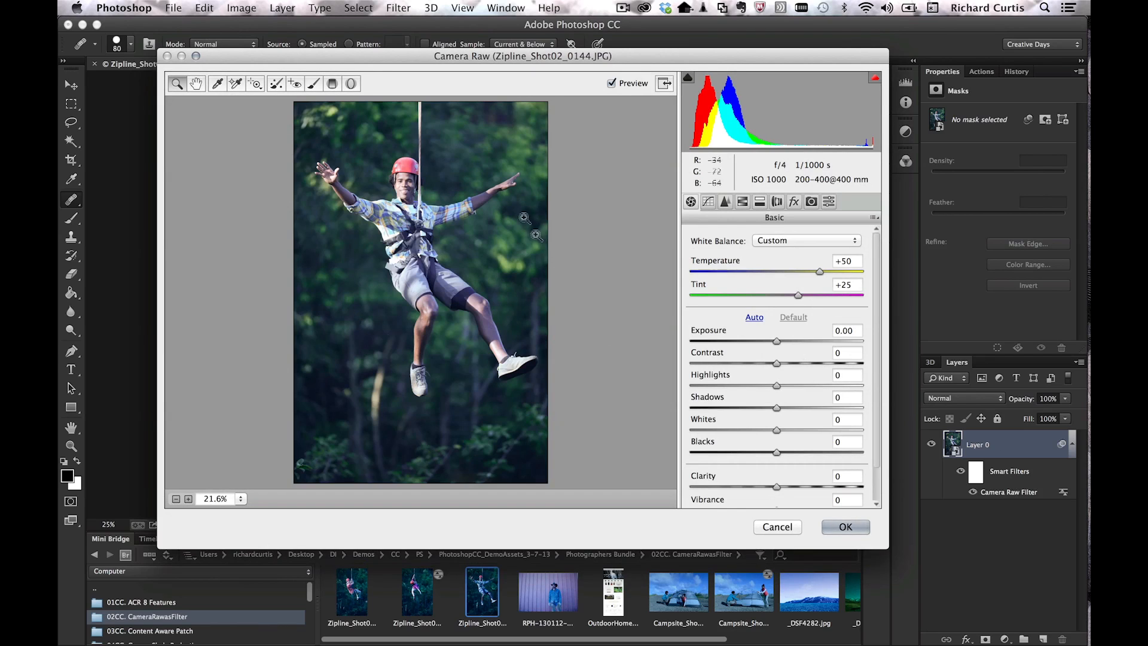
left_click(806, 243)
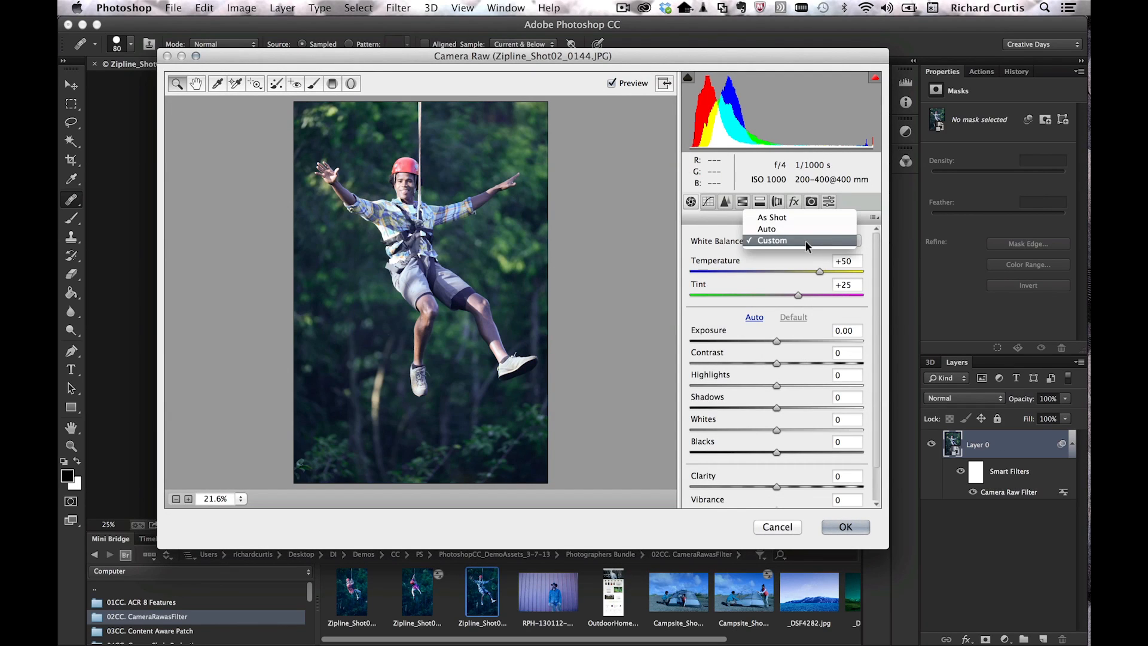
left_click(657, 261)
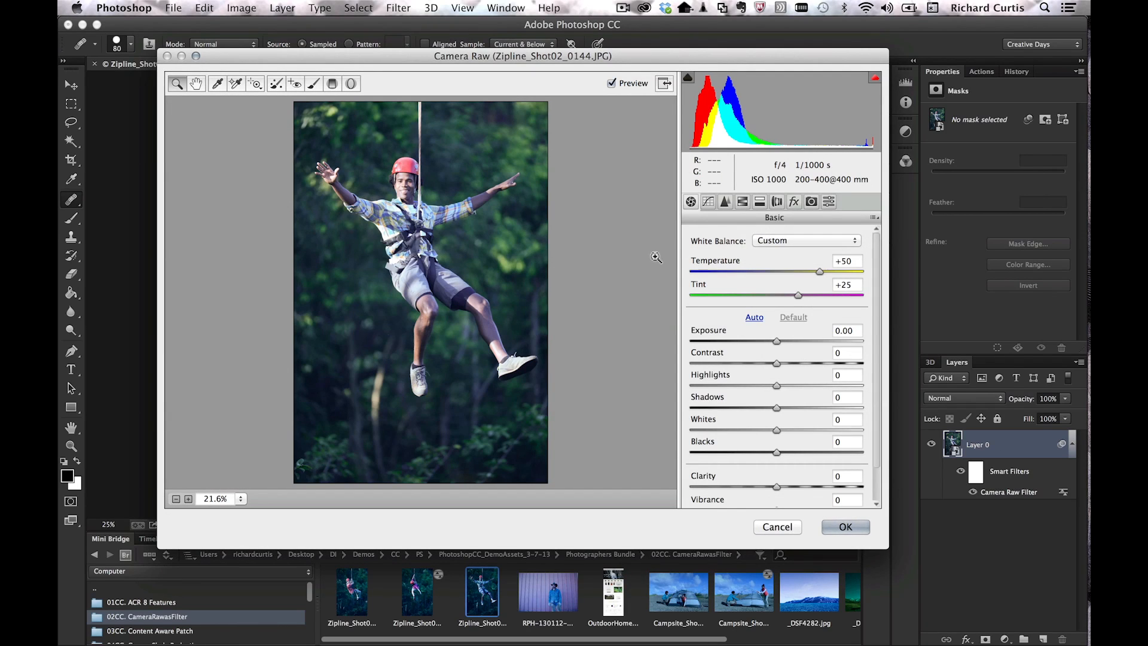
left_click(845, 531)
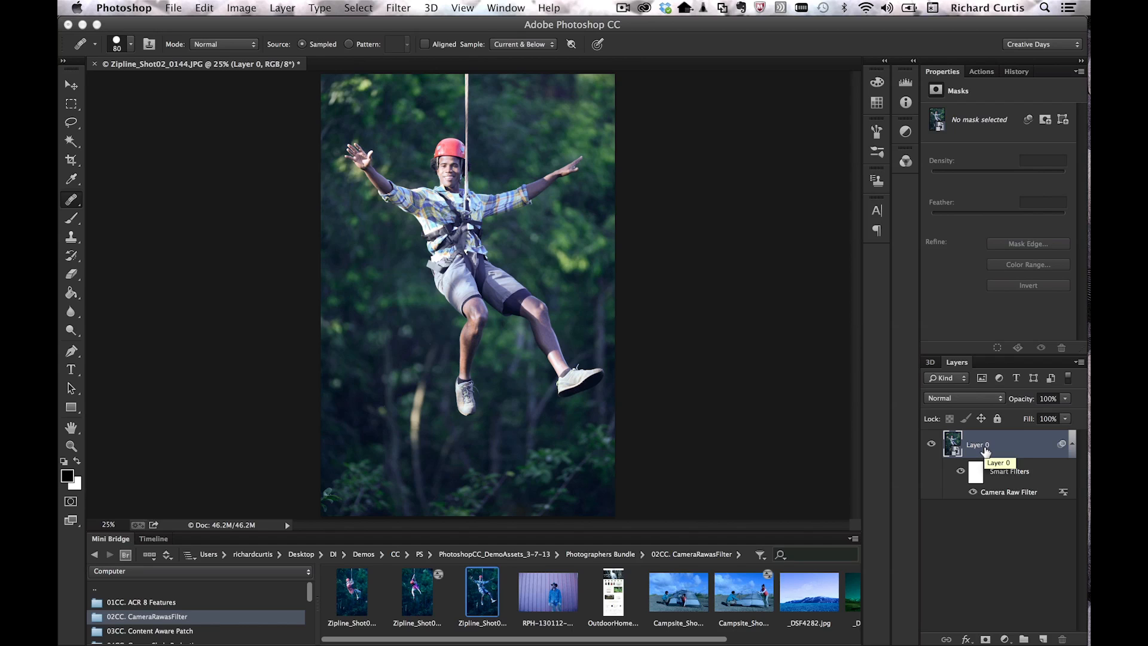
left_click(285, 7)
Step: Add a Curves 1 adjustment layer above Layer 0 with an Auto-corrected curve
mouse_move(335, 151)
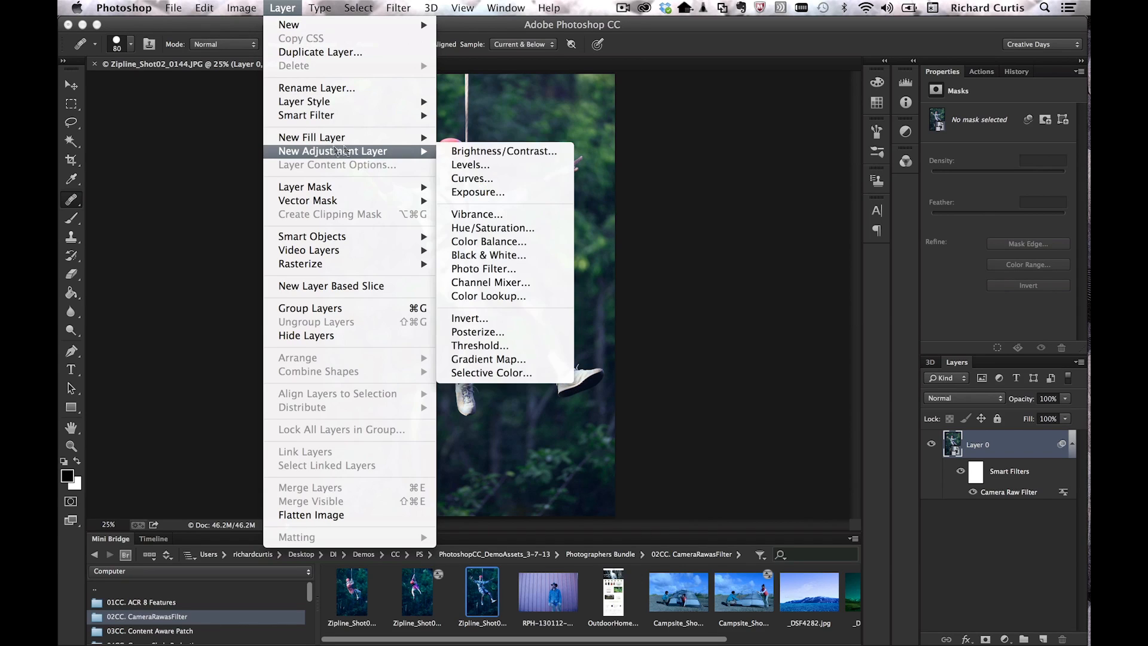
left_click(484, 177)
left_click(711, 288)
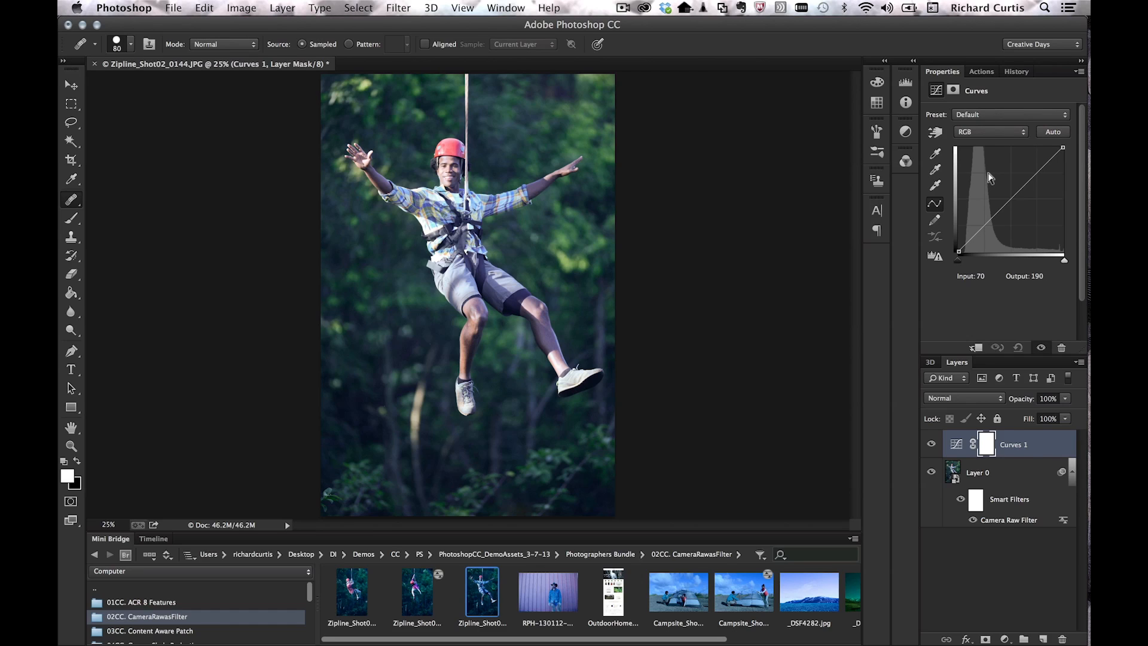
left_click(1053, 134)
left_click(971, 582)
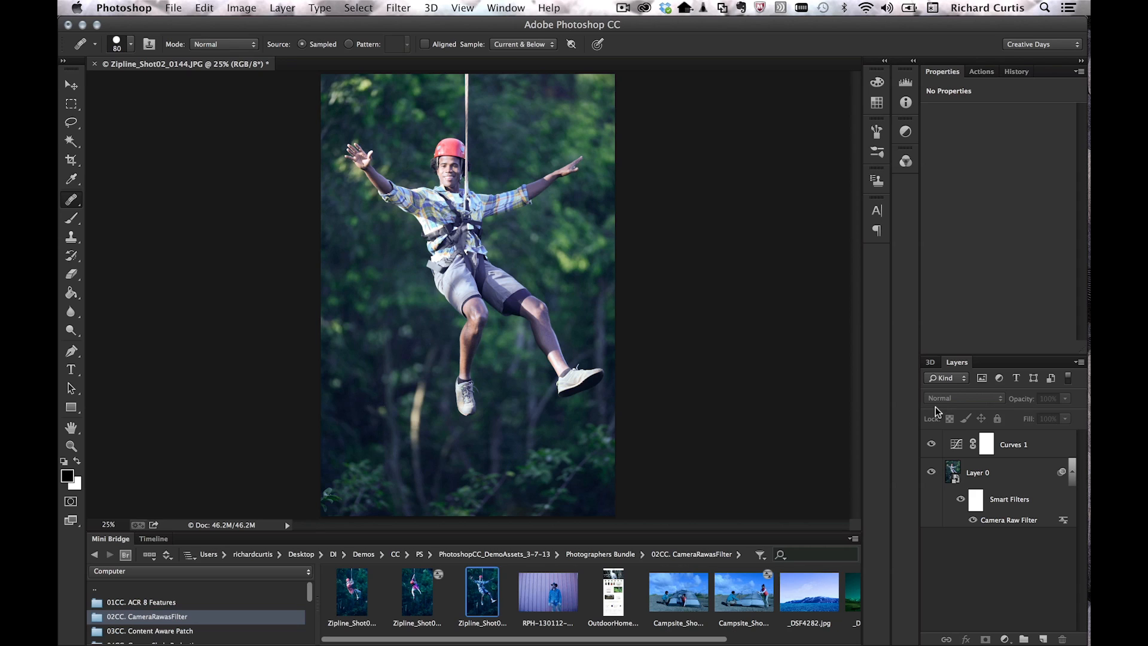
Step: Drop the stamped merge layer and convert Curves 1 plus Layer 0 into one smart object
key("super+alt+shift+e")
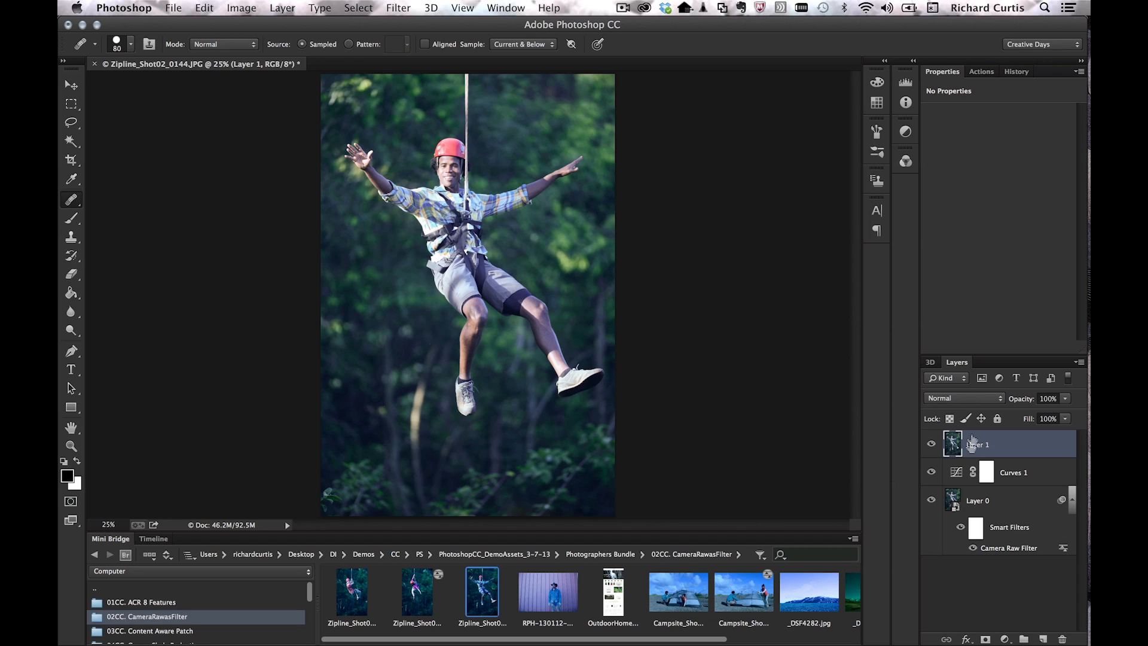
key("Delete")
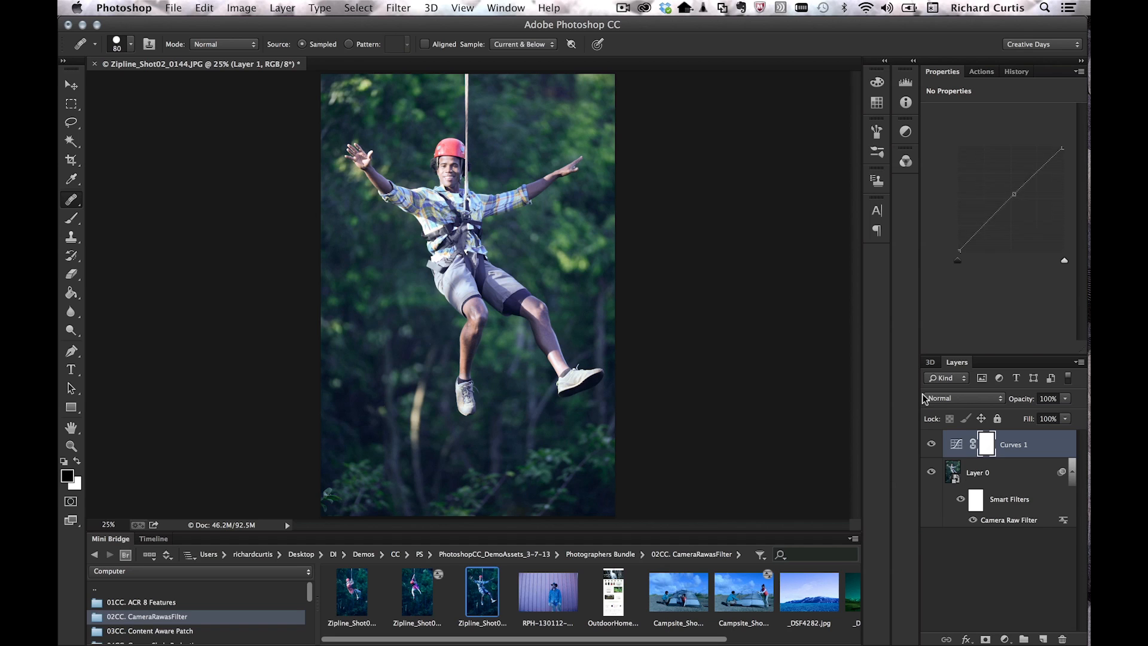
left_click(997, 473, "shift")
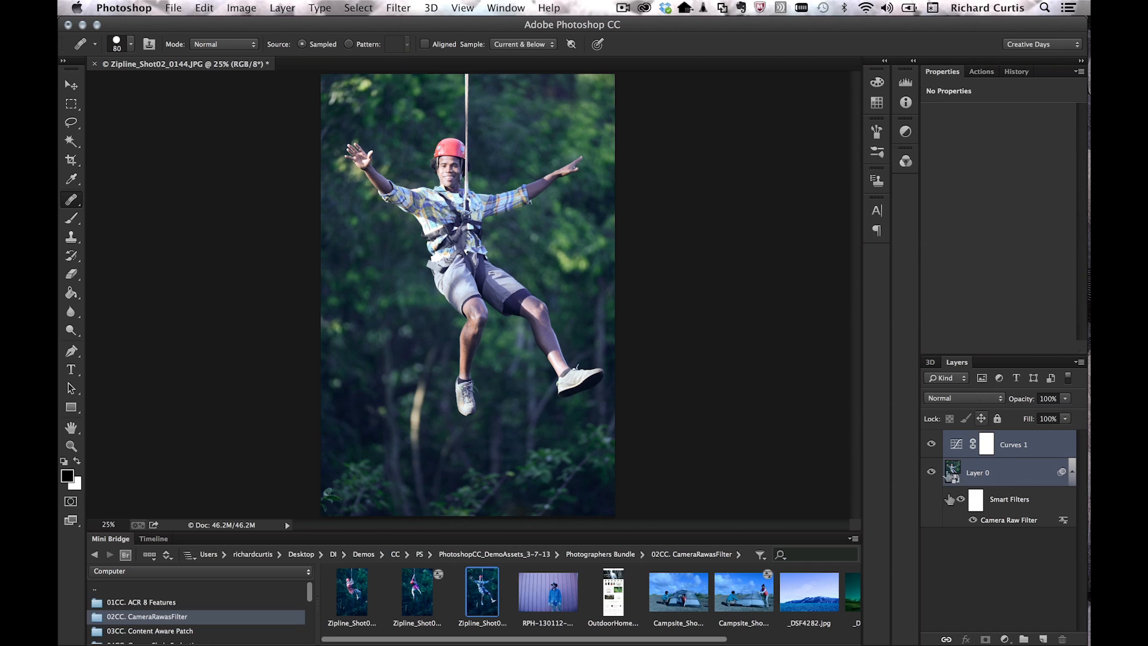
left_click(1079, 363)
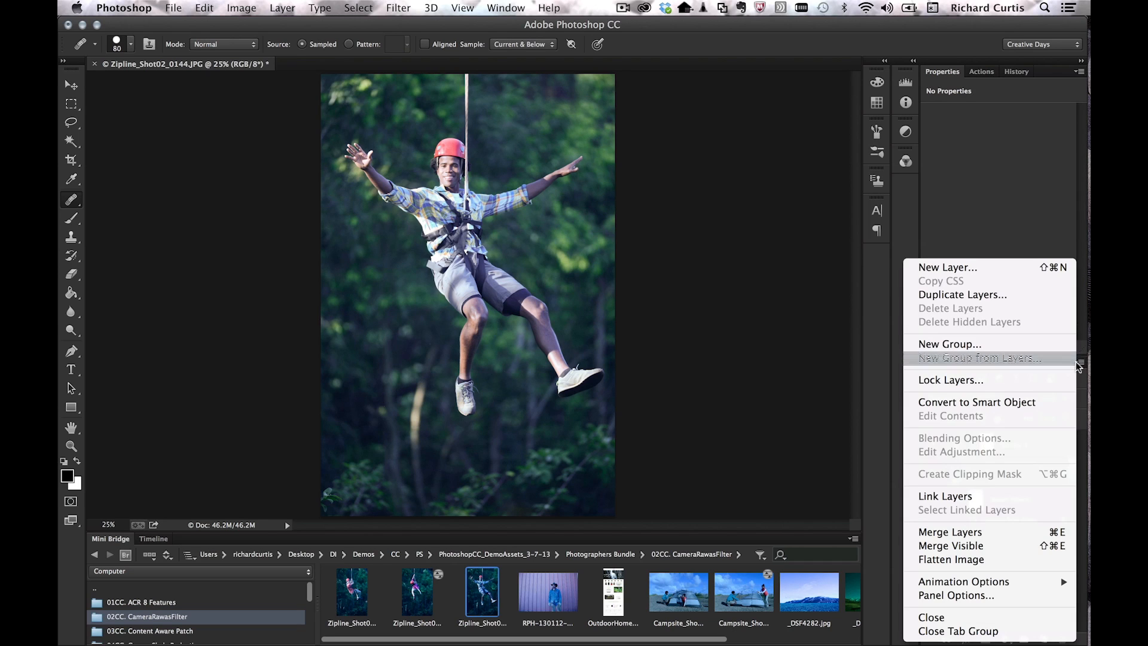
left_click(988, 402)
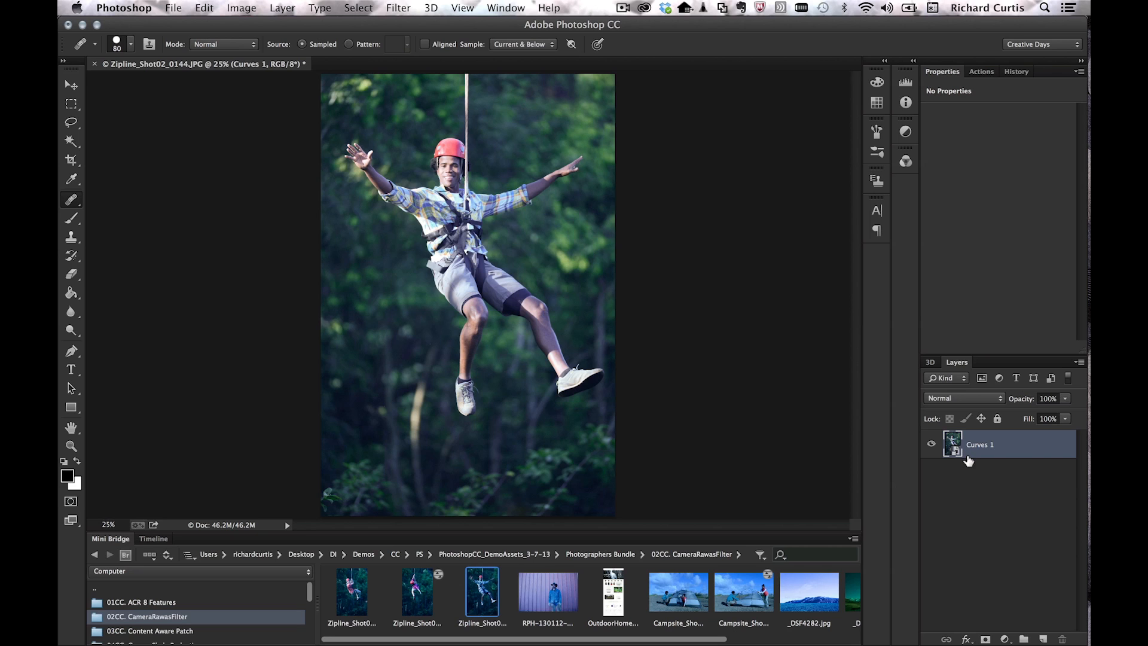
left_click(398, 7)
Step: Heal the bright white streak with Camera Raw Spot Removal, using Visualize Spots to find it
left_click(417, 100)
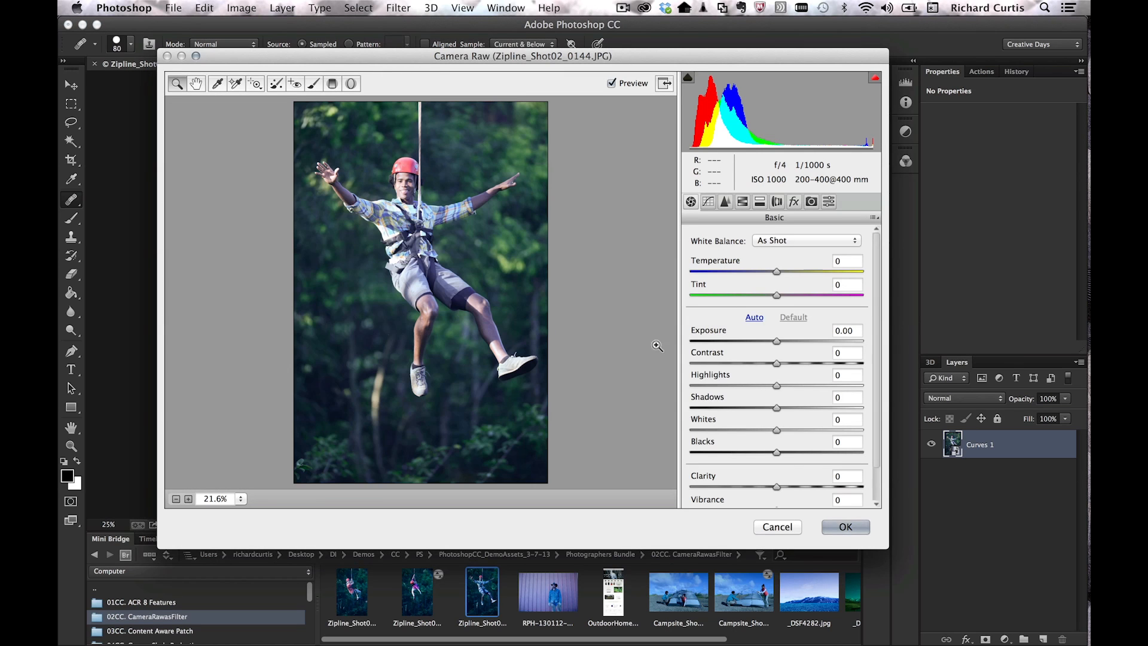
left_click(277, 84)
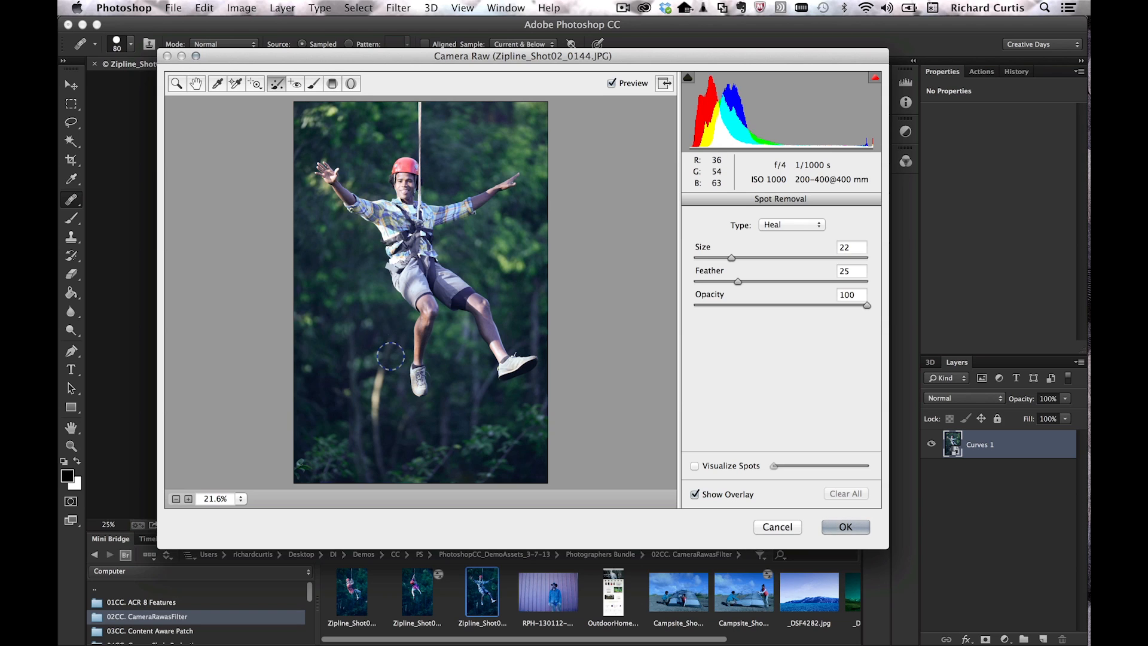
left_click(694, 466)
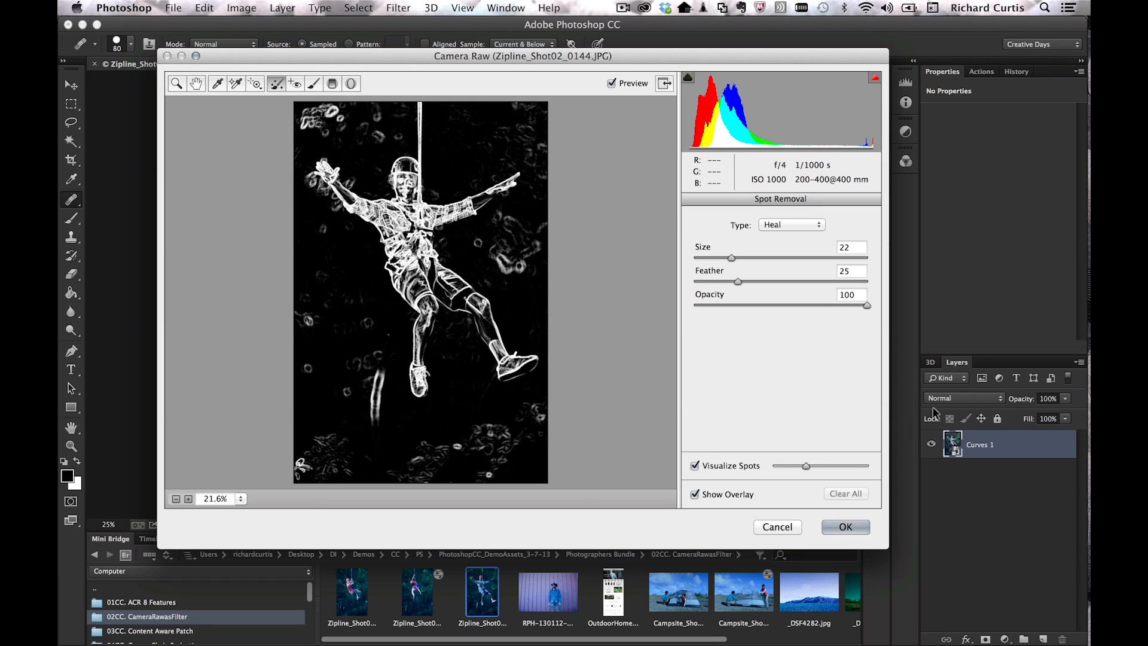
mouse_move(806, 466)
left_mouse_down()
mouse_move(831, 467)
mouse_move(805, 460)
left_mouse_up()
mouse_move(382, 355)
left_mouse_down()
mouse_move(380, 460)
mouse_move(379, 372)
left_mouse_up()
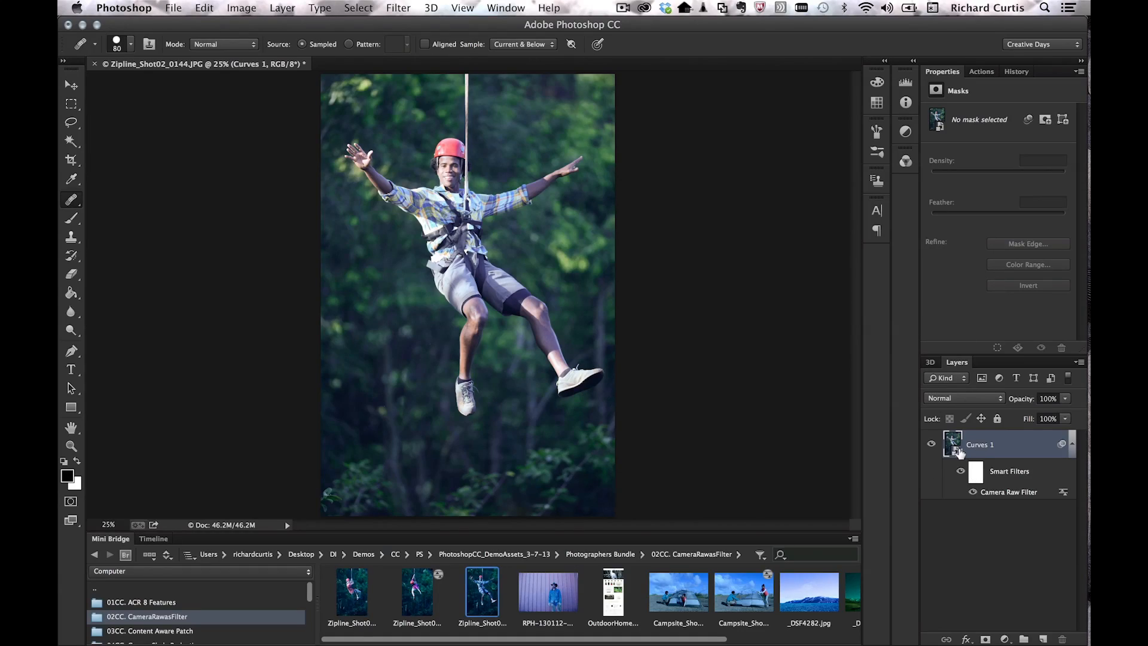
Step: Inspect the nested Curves 1 and Layer 0 smart object contents, then close the zipline documents
double_click(955, 447)
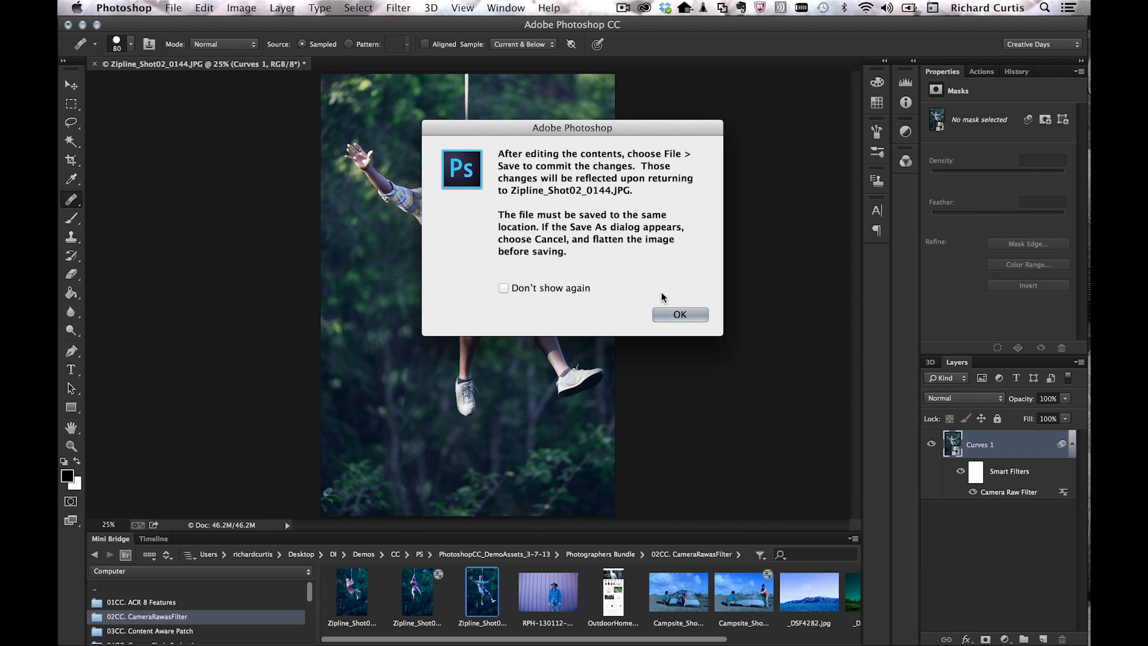
left_click(674, 315)
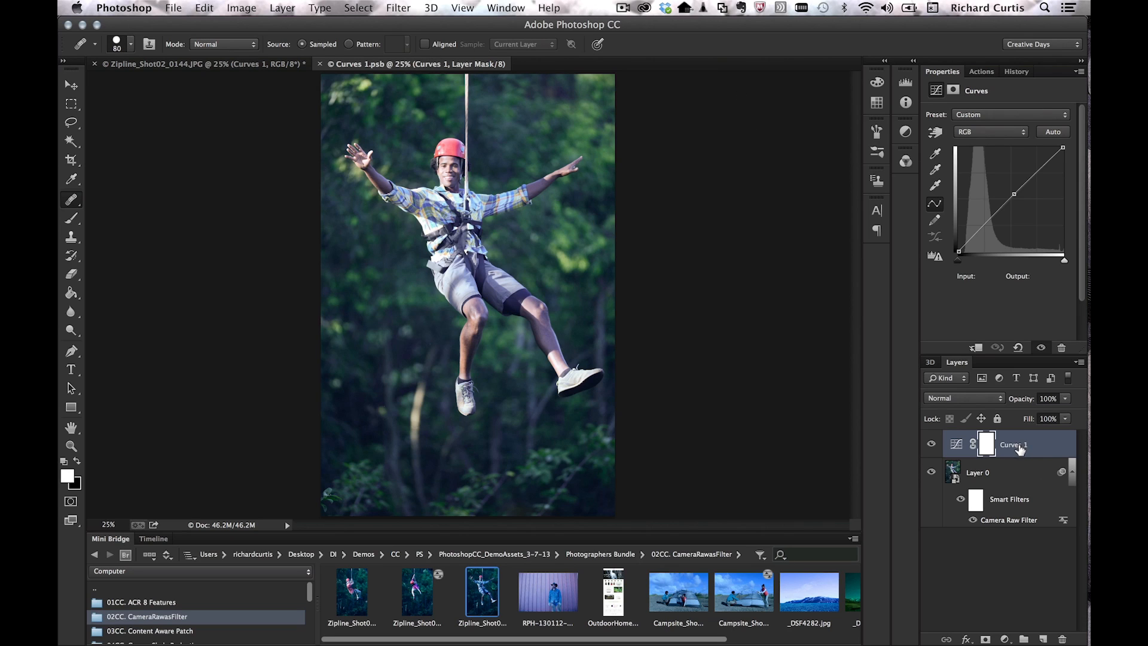
double_click(954, 473)
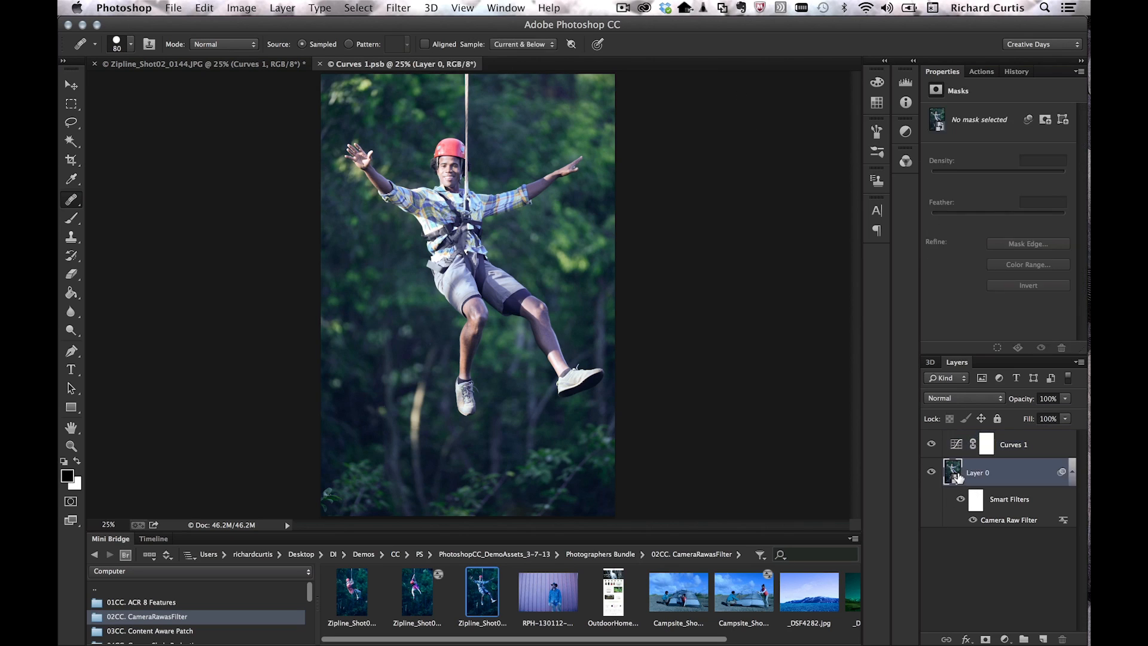
left_click(675, 314)
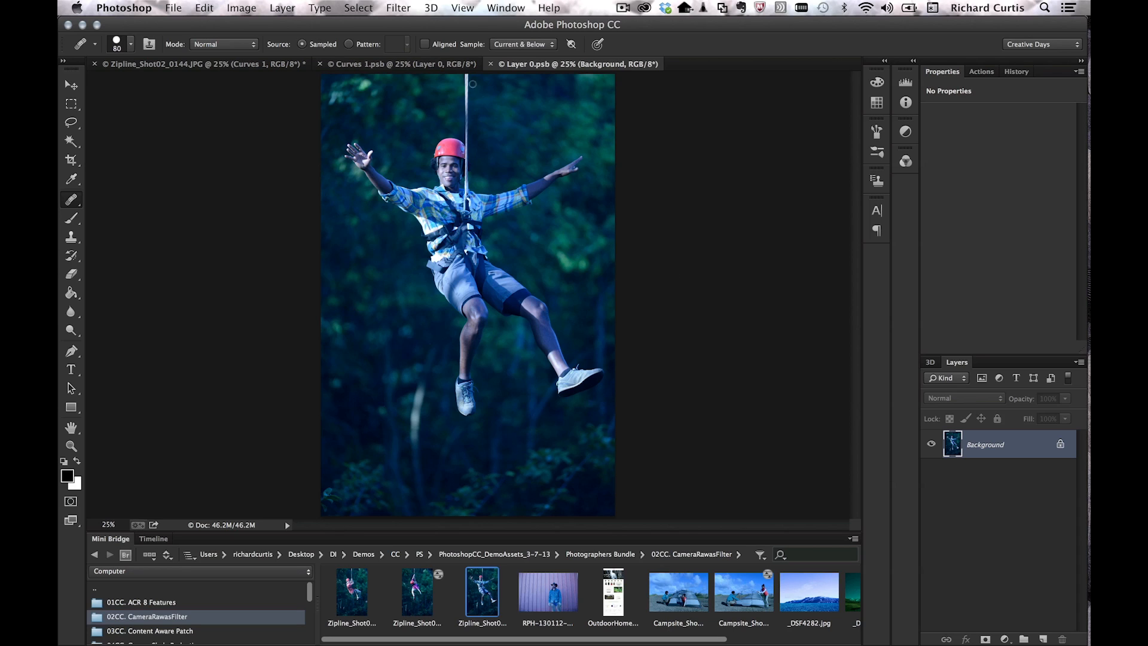
left_click(491, 64)
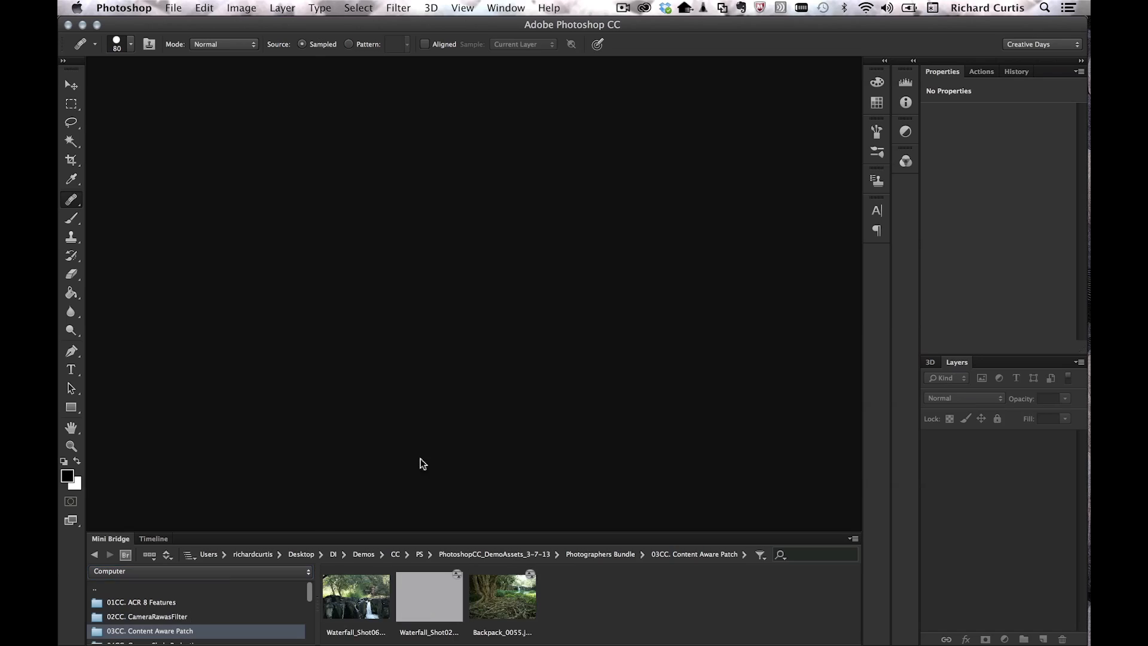
Step: Bring Waterfall_Shot02_0006.jpg into Camera Raw and open it as a smart object
left_click_drag(425, 597, 442, 357)
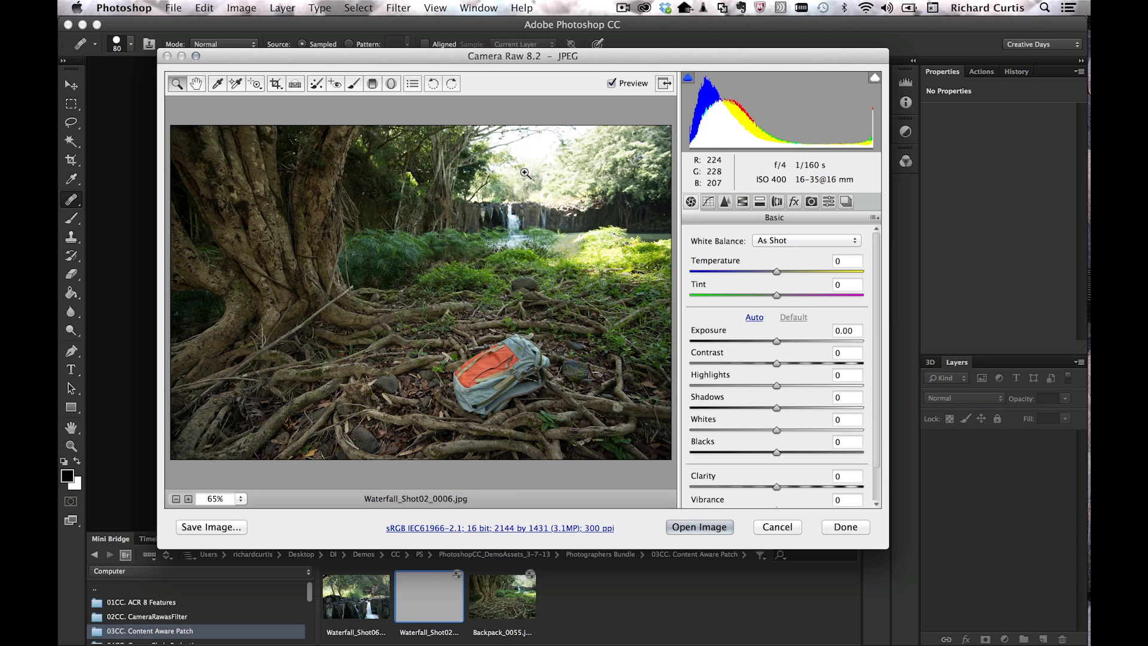
left_click(446, 529)
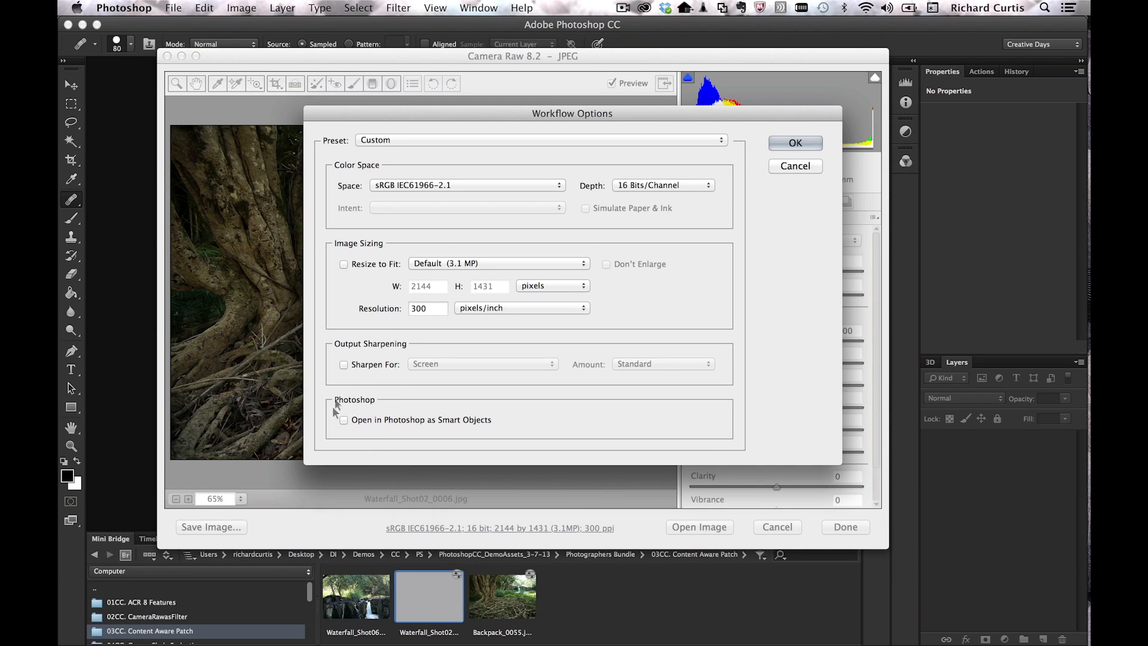
left_click(810, 170)
key("shift")
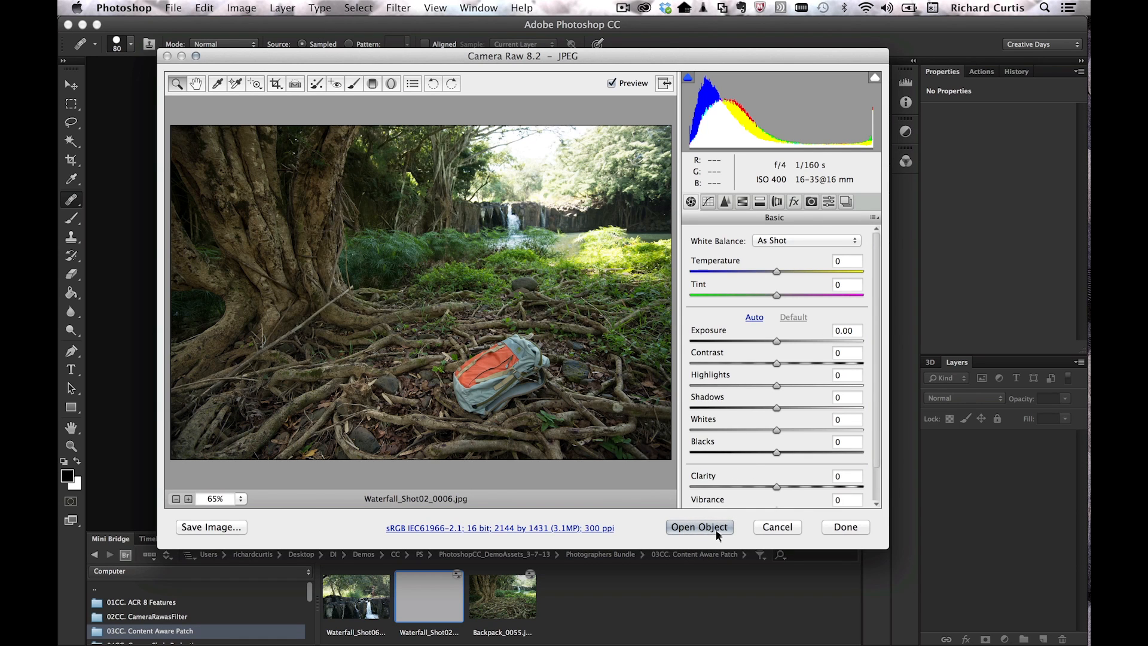
left_click(697, 525, "shift")
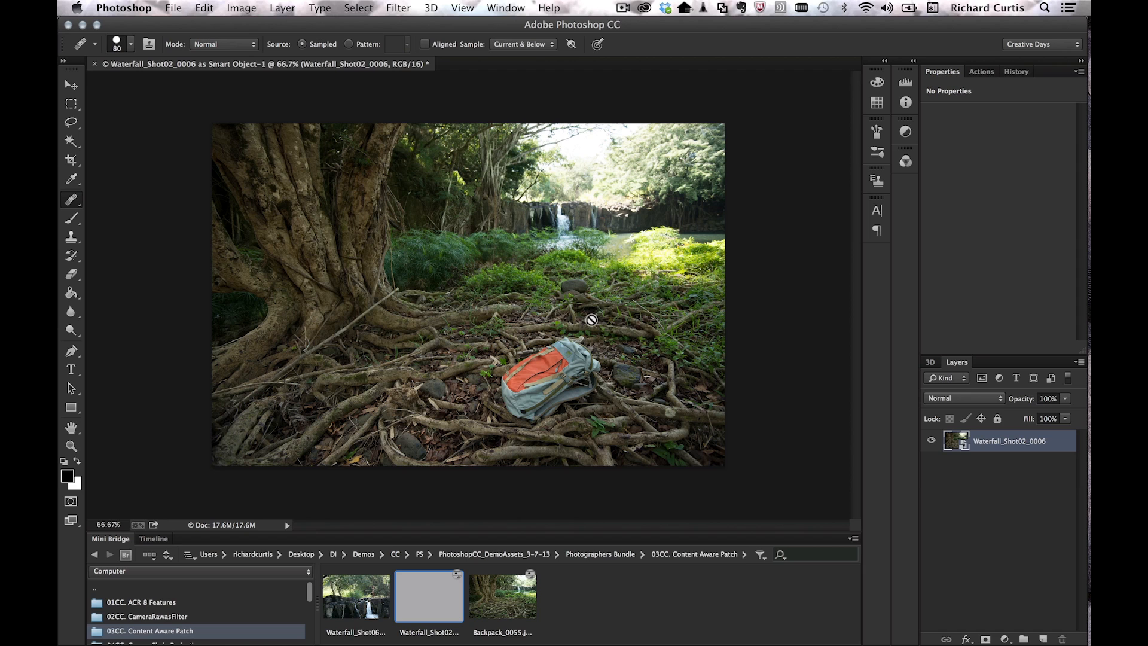
Step: Select the Patch tool and set its patch mode to Content-Aware
left_click(71, 201)
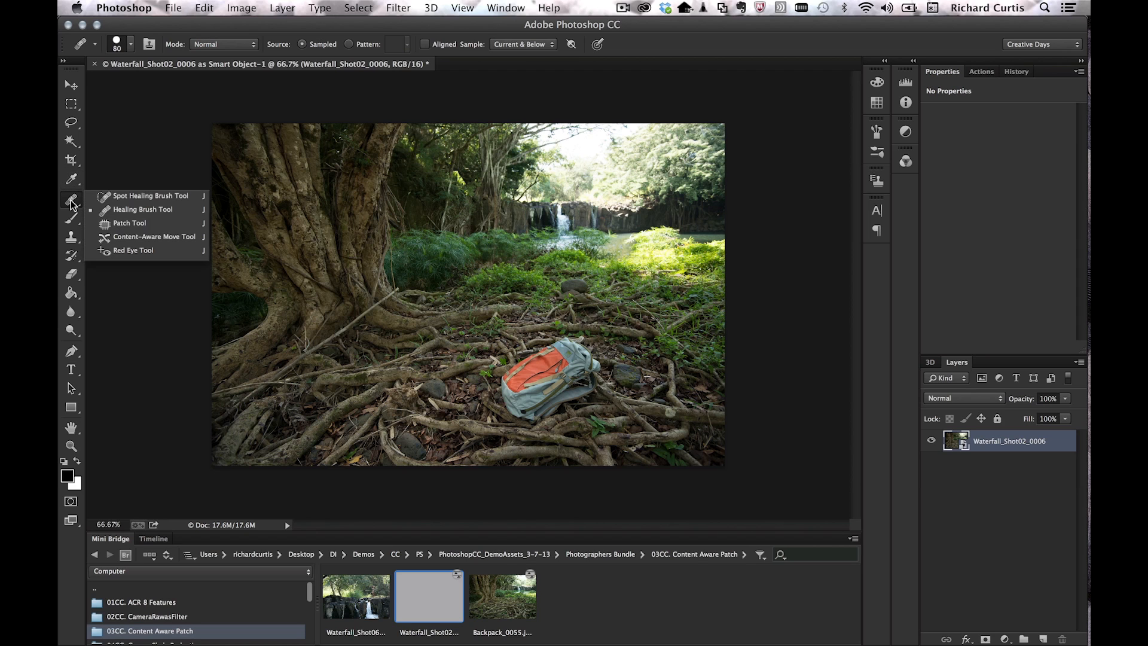
left_click(129, 223)
left_click(245, 44)
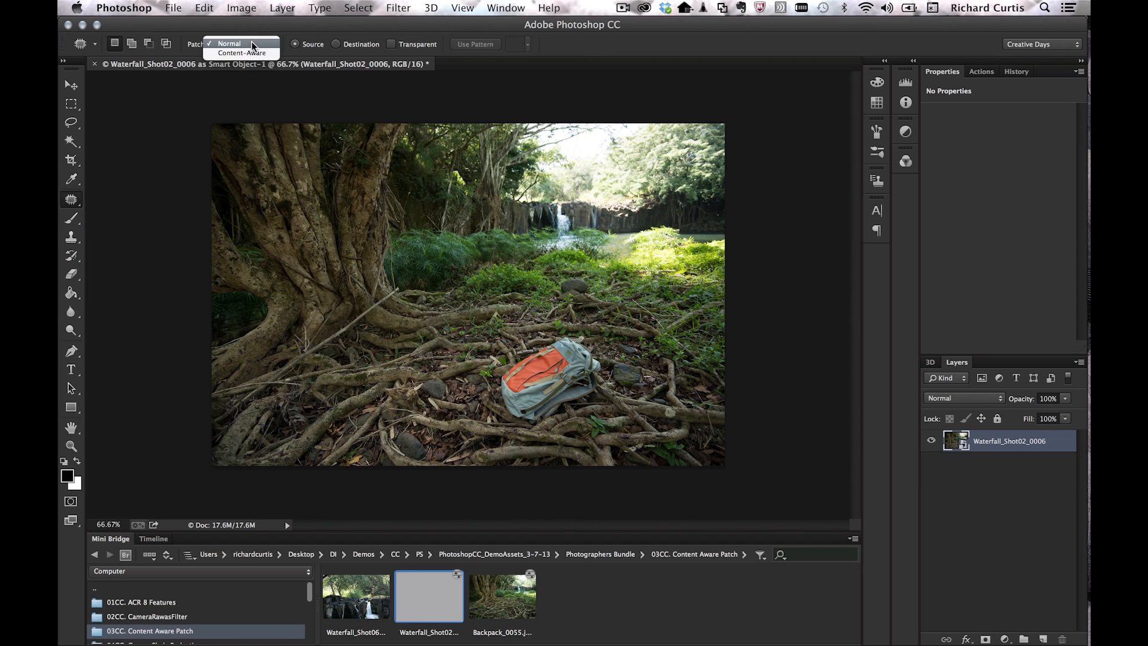
left_click(250, 51)
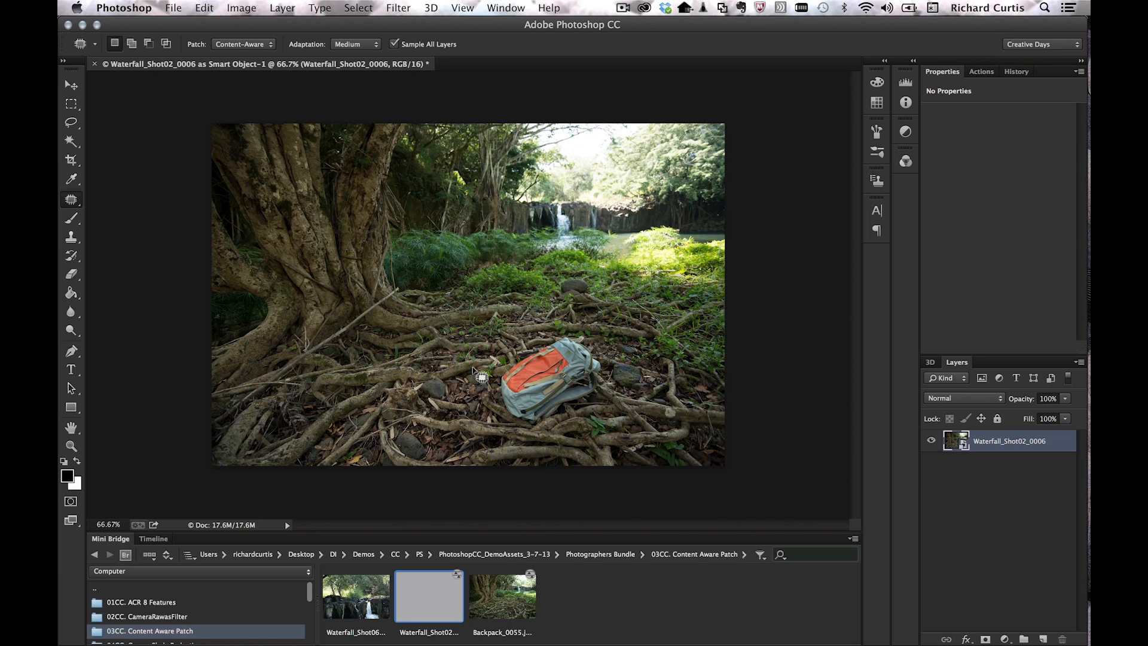
Step: Add a new empty Layer 1 above the waterfall photo layer
key("super+j")
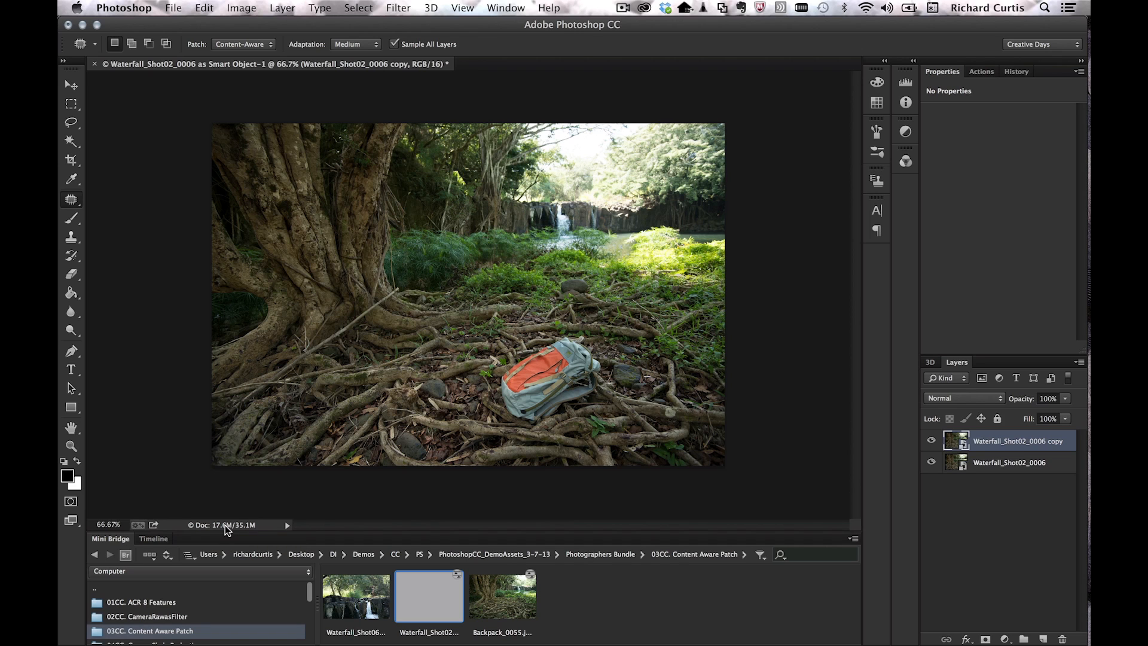
key("super+z")
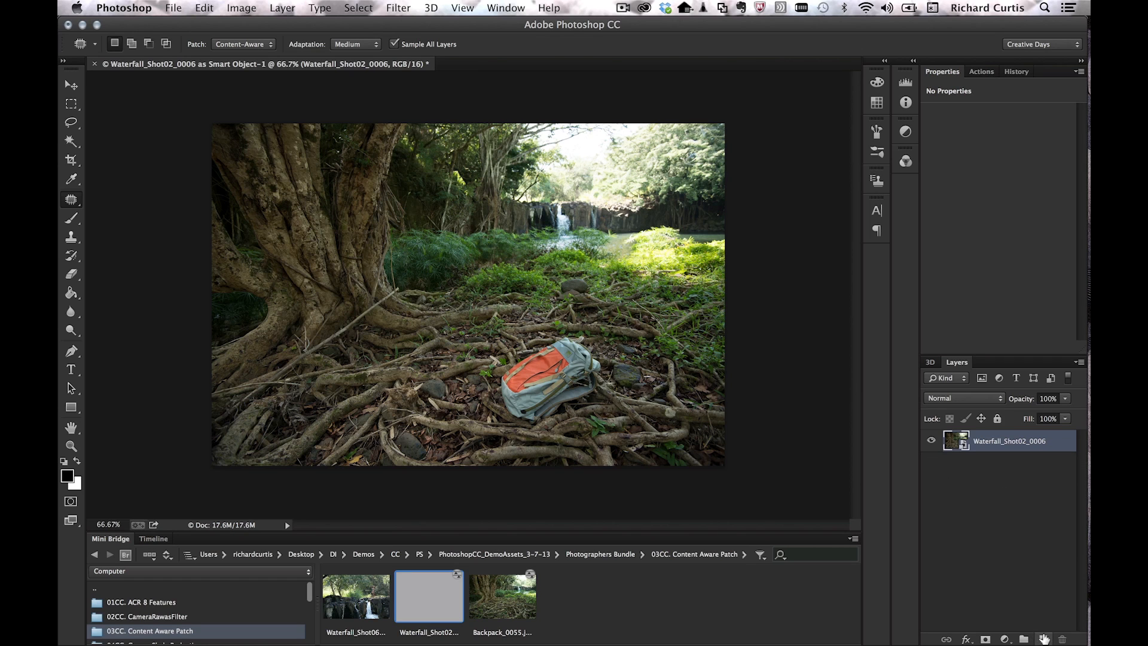
left_click(1044, 638)
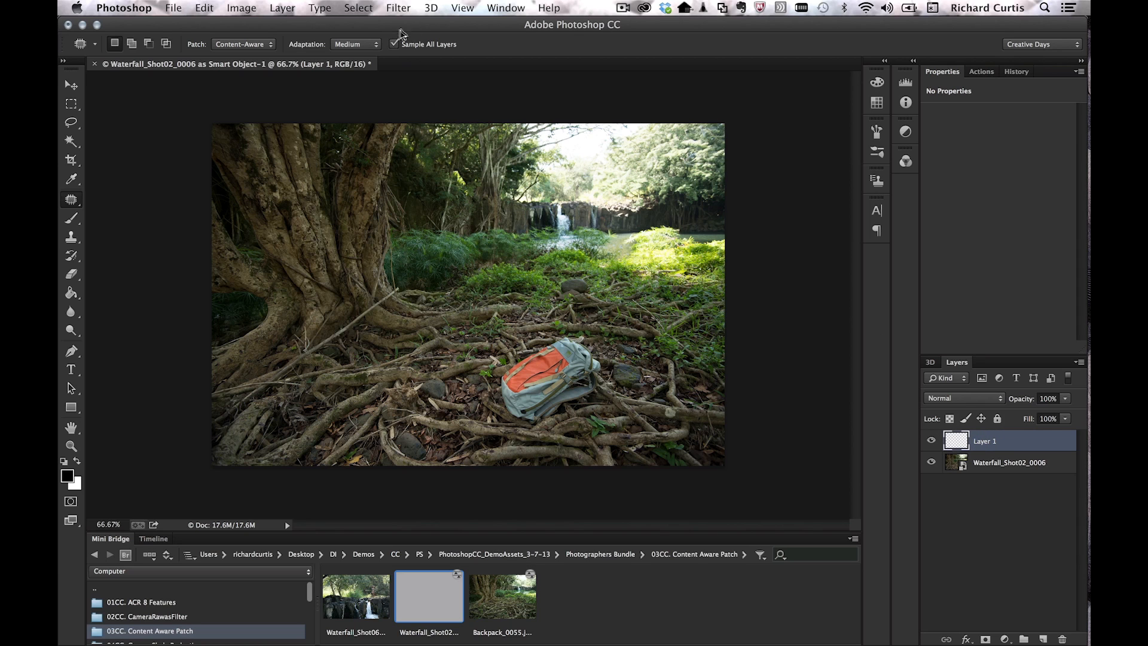
Step: Patch over the orange backpack with roots from its left at Medium adaptation
left_click(362, 45)
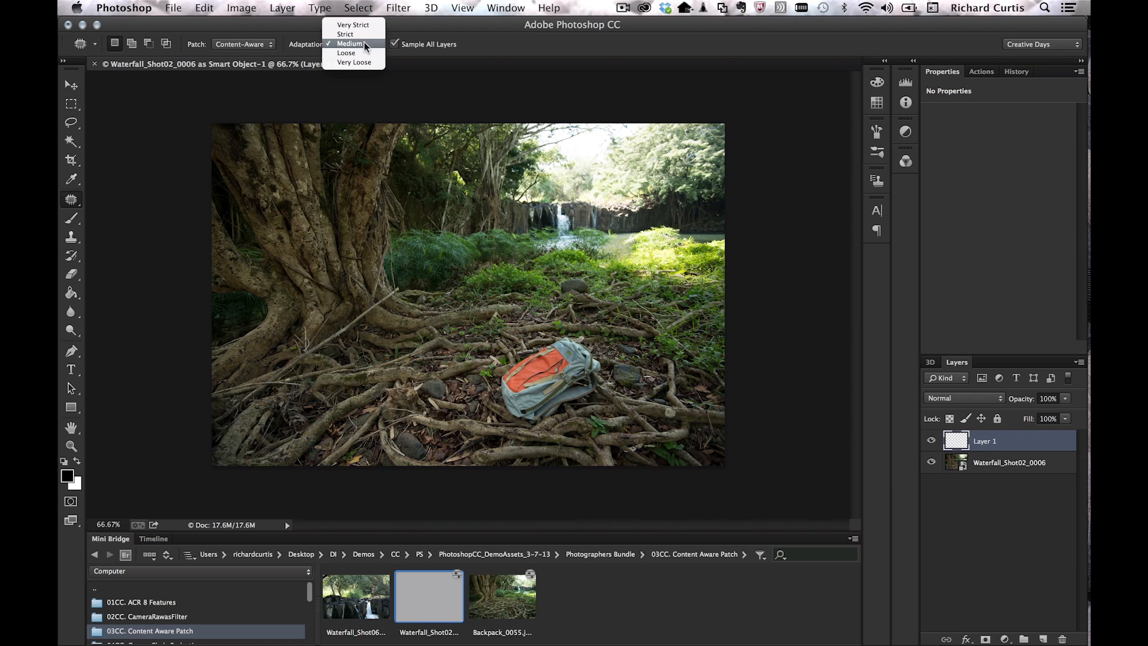
left_click(362, 44)
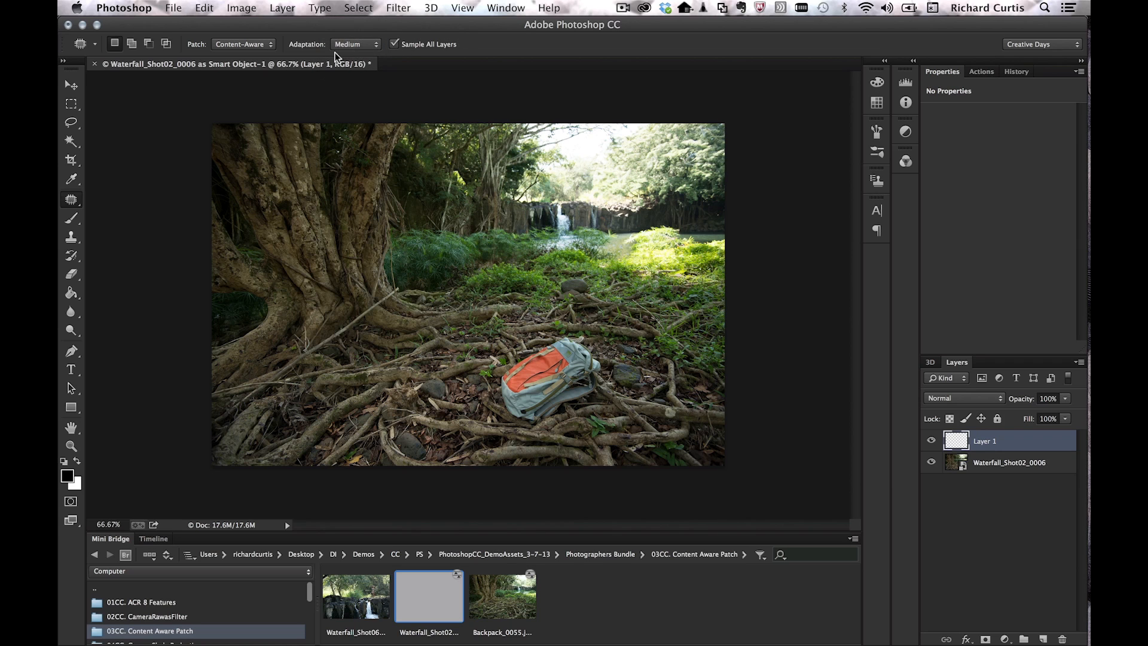
mouse_move(590, 422)
left_mouse_down()
mouse_move(616, 366)
mouse_move(599, 342)
mouse_move(556, 327)
mouse_move(515, 345)
mouse_move(485, 390)
mouse_move(501, 431)
mouse_move(556, 441)
left_mouse_up()
left_click_drag(541, 392, 403, 403)
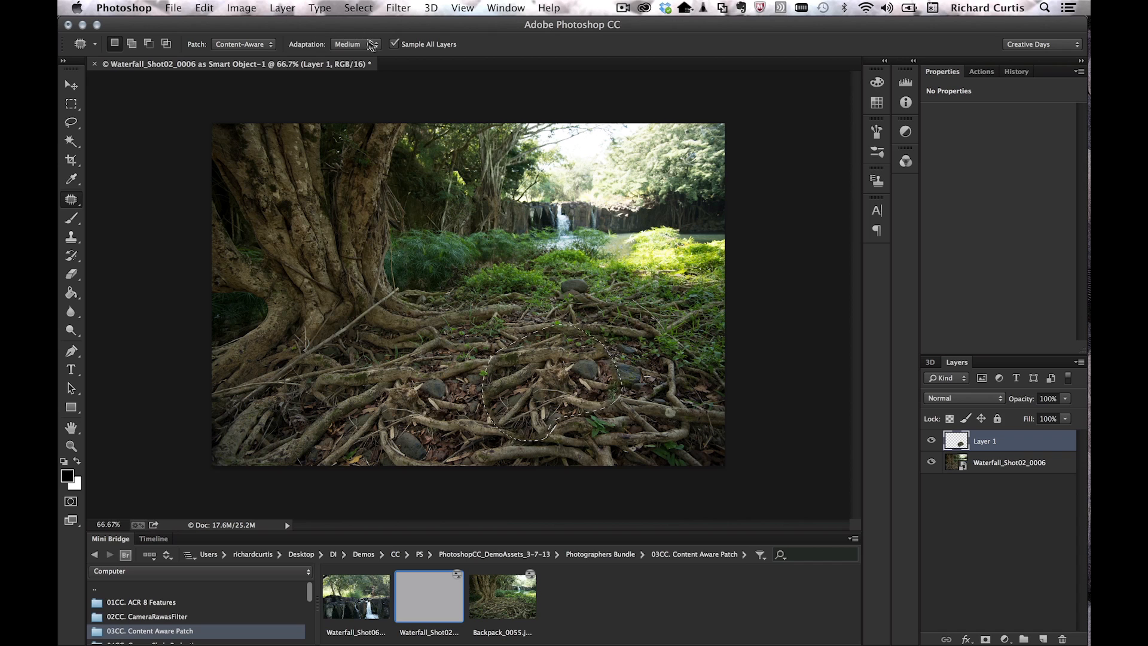
Step: Try Very Strict then Very Loose adaptation, deselect, and hide the original photo layer
left_click(366, 46)
left_click(363, 44)
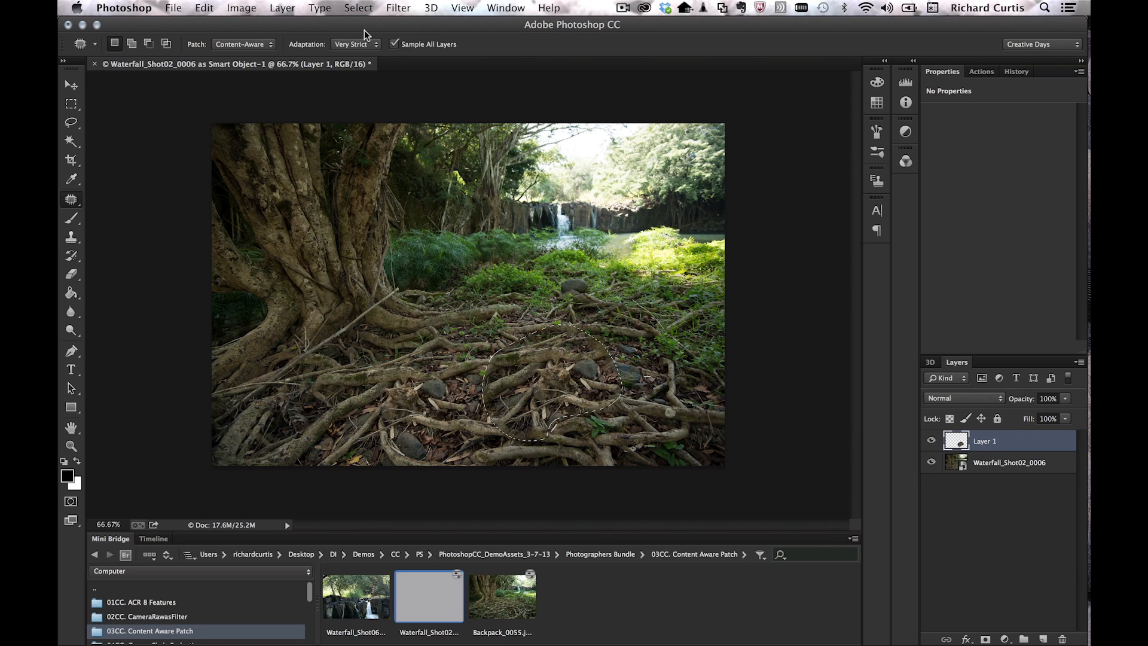
left_click(366, 45)
left_click(364, 44)
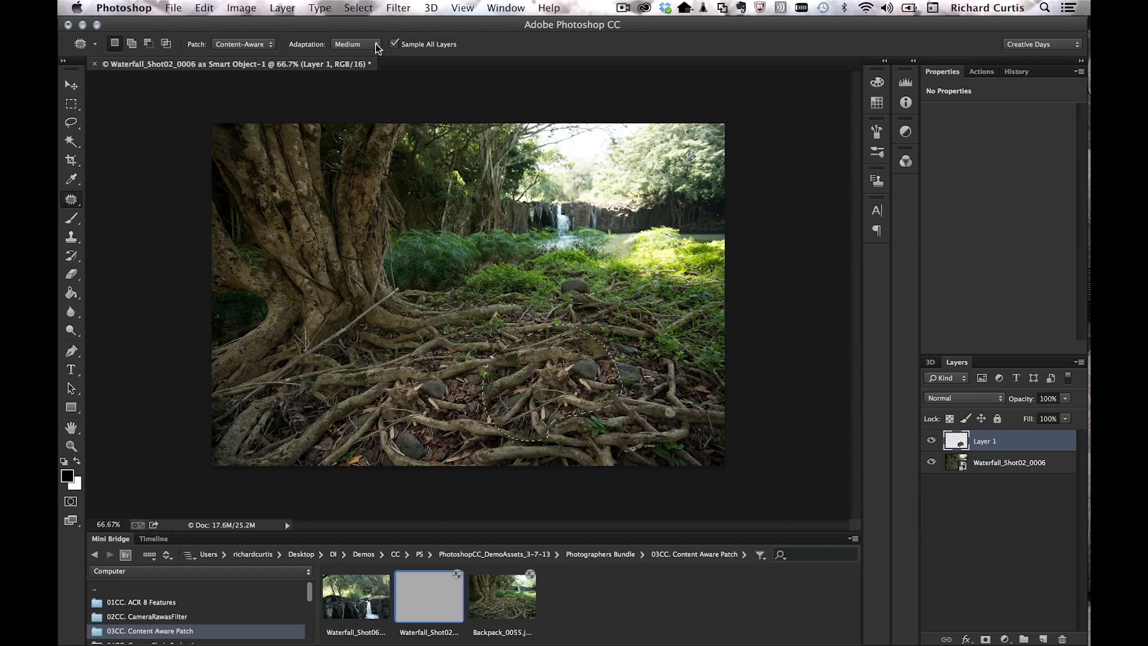
left_click(377, 48)
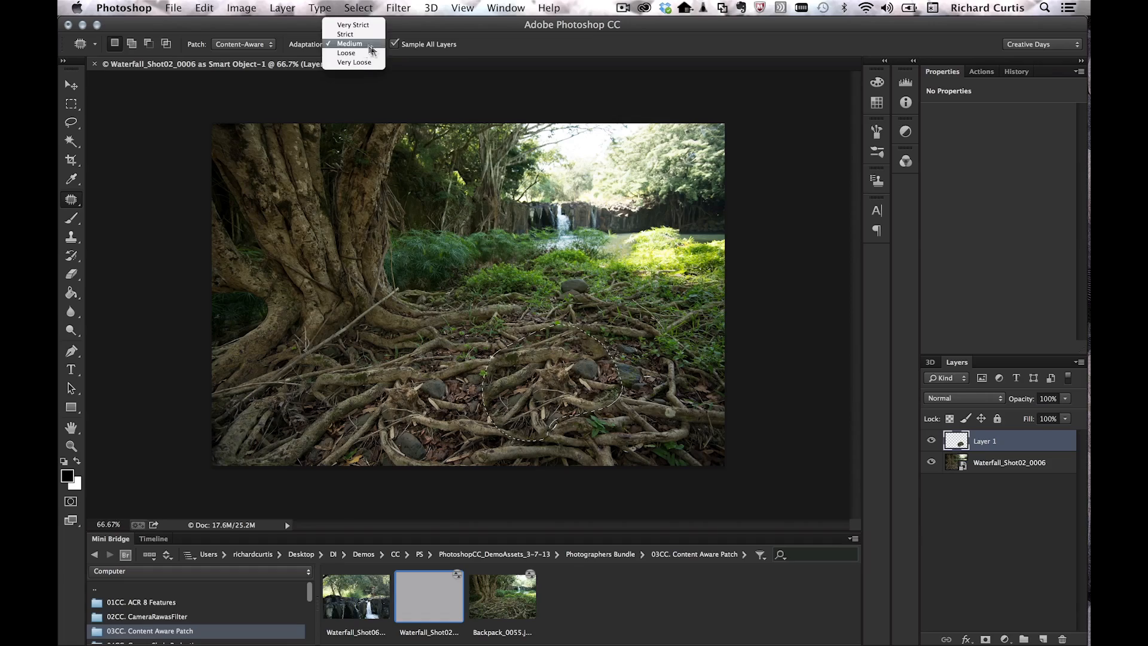
left_click(347, 15)
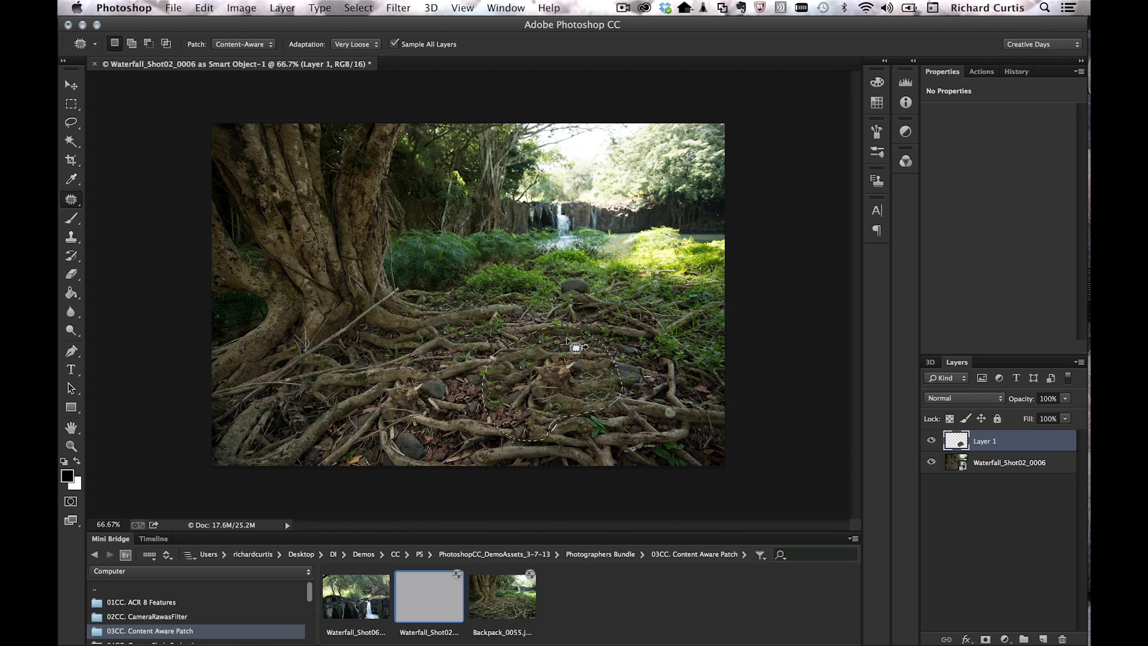
key("super+d")
left_click(931, 462)
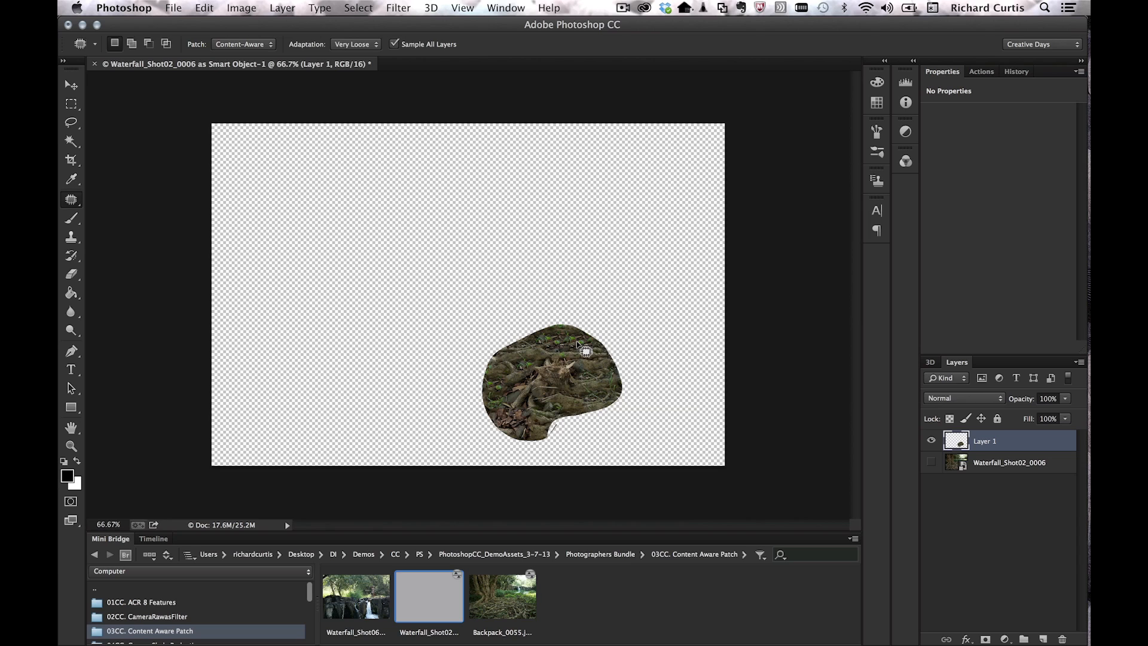
Step: Erase the patch from Layer 1 with a 300 px eraser, then show the 04CC. CameraShakeReduction folder in Mini Bridge
key("e")
key("bracketright")
key("bracketright")
key("bracketright")
key("bracketright")
key("bracketright")
key("bracketright")
key("bracketright")
key("bracketright")
key("bracketright")
key("bracketright")
key("bracketright")
key("bracketright")
key("bracketright")
key("bracketright")
key("bracketright")
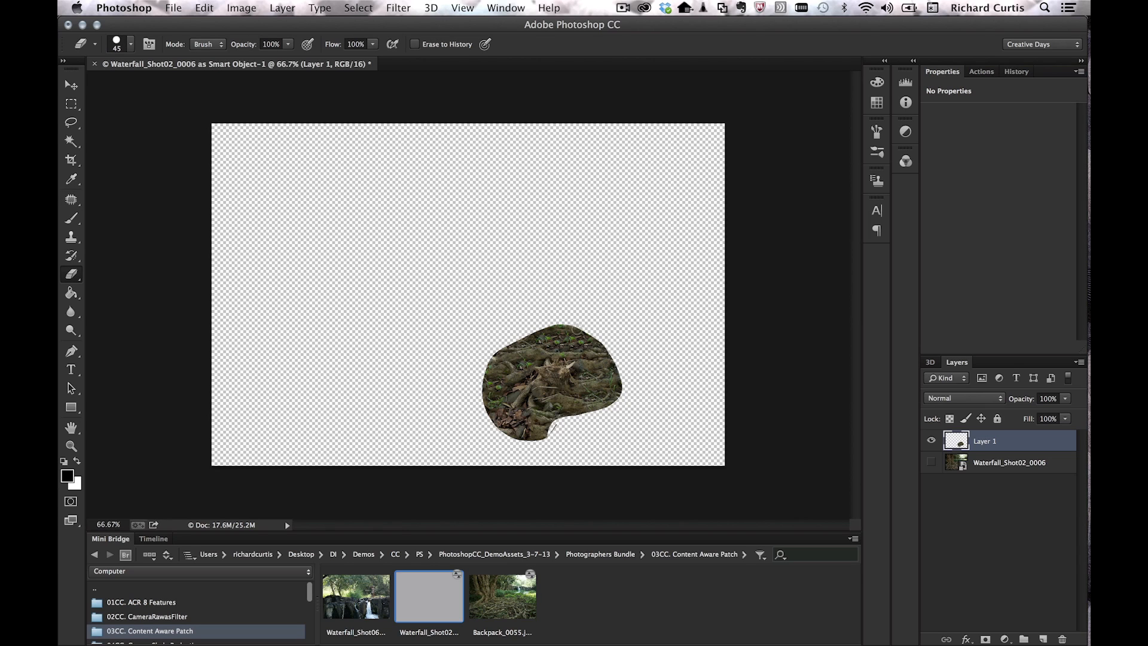
mouse_move(532, 367)
left_mouse_down()
mouse_move(526, 347)
mouse_move(556, 371)
mouse_move(514, 398)
mouse_move(534, 408)
left_mouse_up()
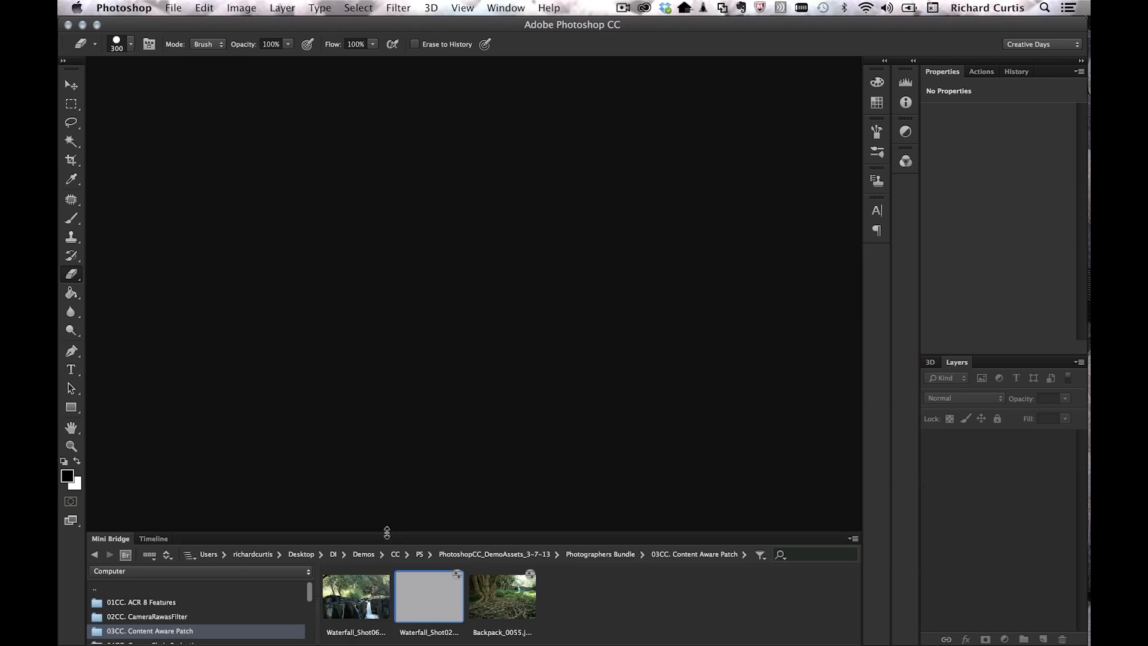
mouse_move(385, 531)
left_mouse_down()
mouse_move(388, 461)
mouse_move(399, 473)
mouse_move(397, 531)
left_mouse_up()
left_click(183, 572)
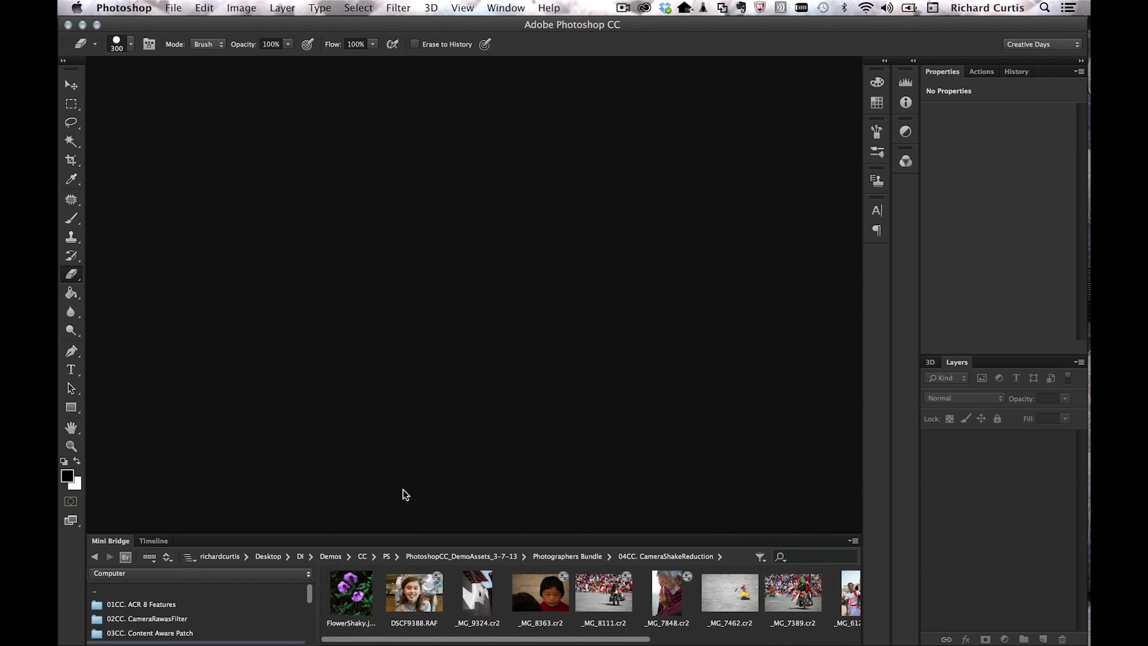
Step: Open FlowerShaky.jpg, inspect the blurry flowers at 200% with a smaller eraser, then return to 100%
left_click_drag(350, 598, 418, 334)
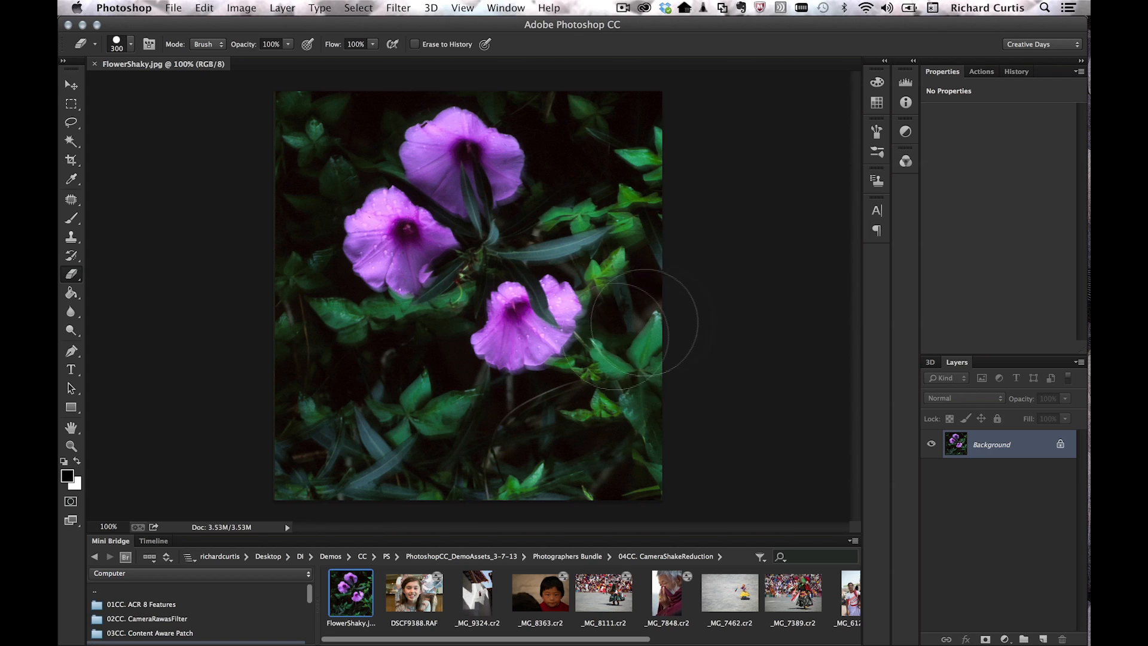
key("super+plus")
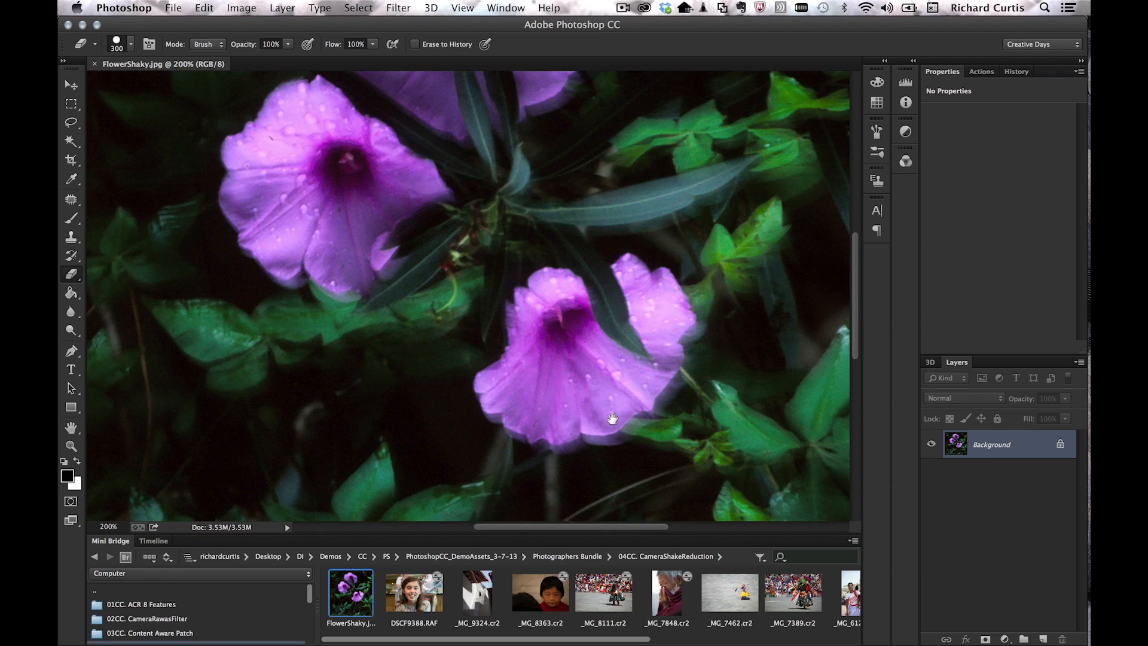
scroll(611, 394, "down", 5)
scroll(611, 395, "right", 3)
key("bracketleft")
key("bracketleft")
key("bracketleft")
key("bracketleft")
key("bracketleft")
key("bracketleft")
key("bracketleft")
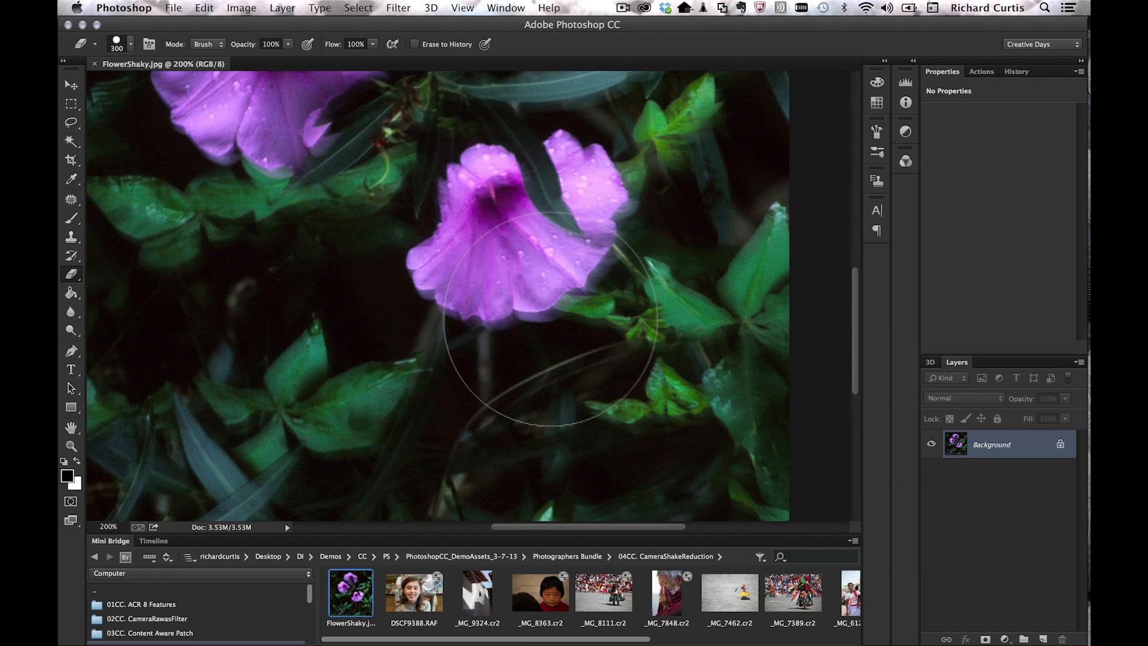
key("bracketleft")
key("bracketleft")
key("bracketleft")
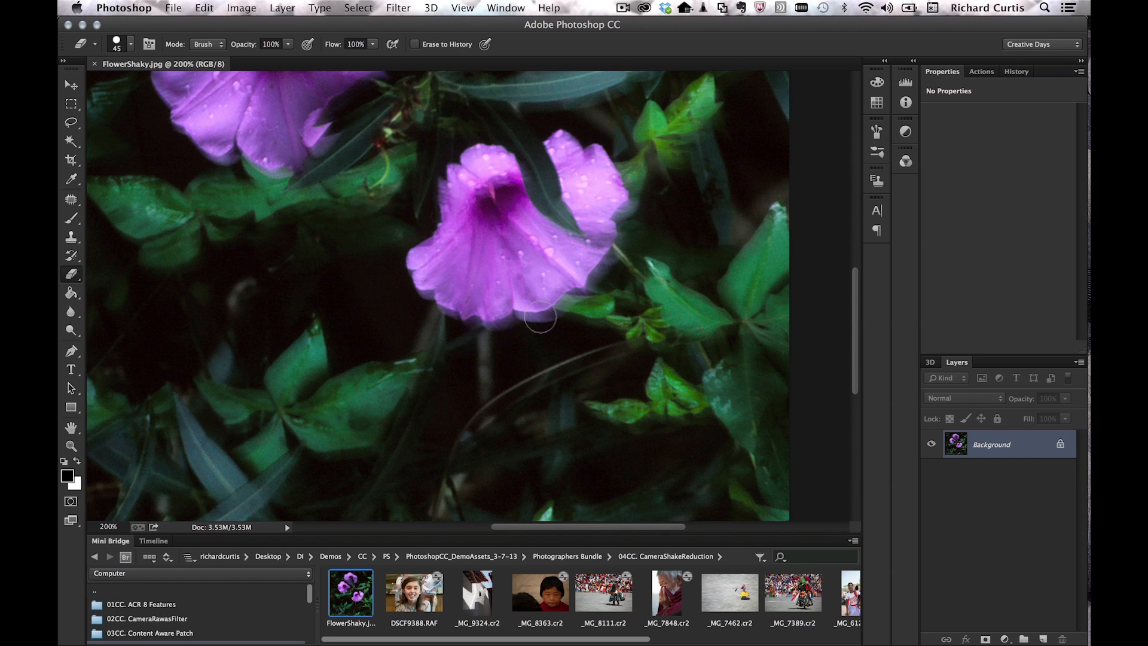
key("super+1")
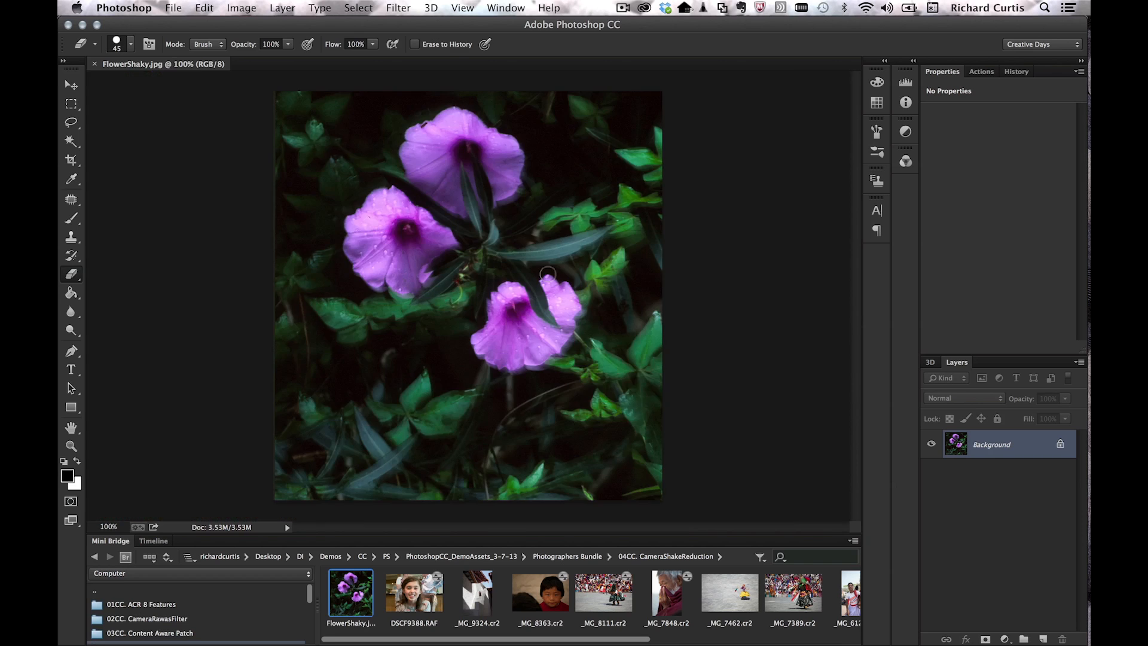
Step: Convert the flower photo's layer into a smart object for smart filters
left_click(396, 7)
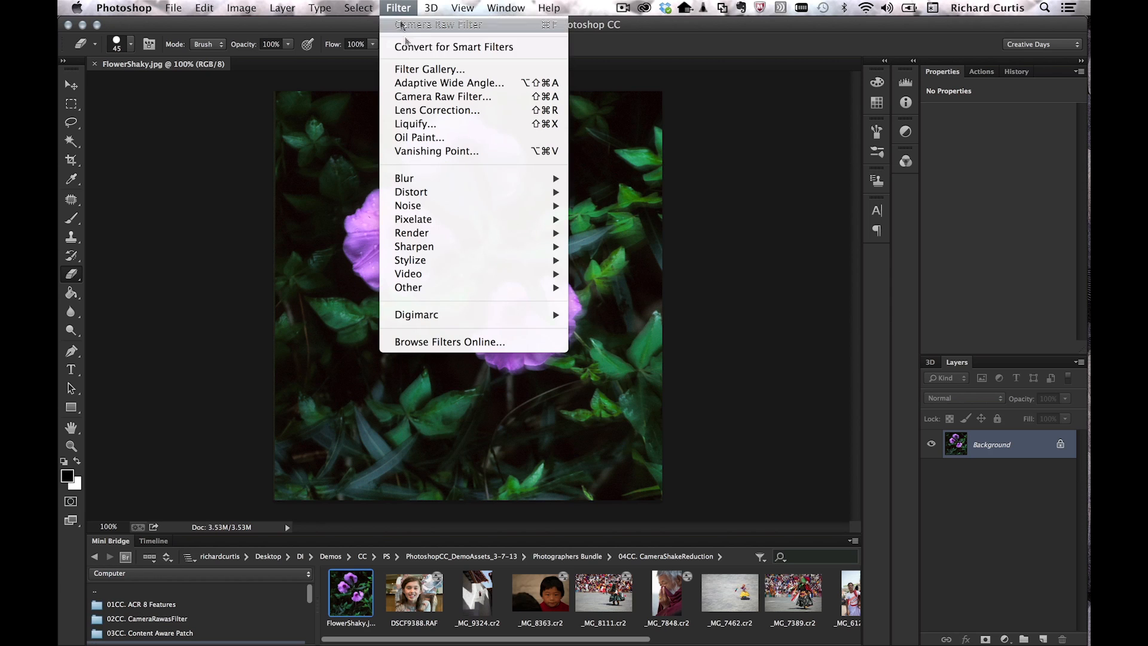
left_click(422, 46)
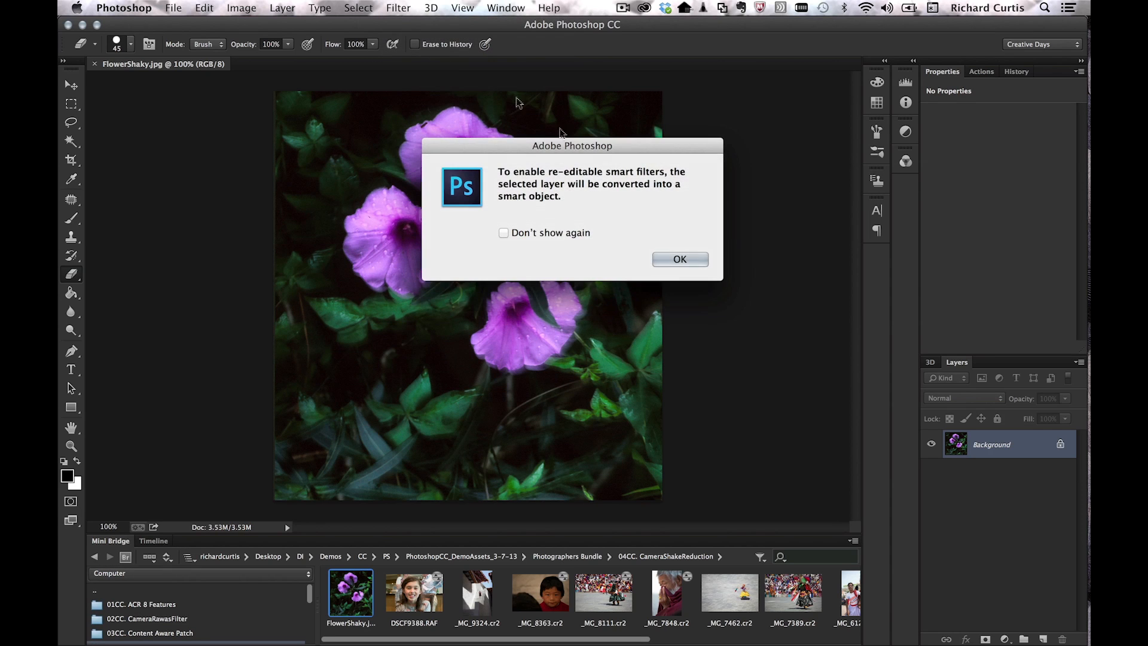
left_click(687, 267)
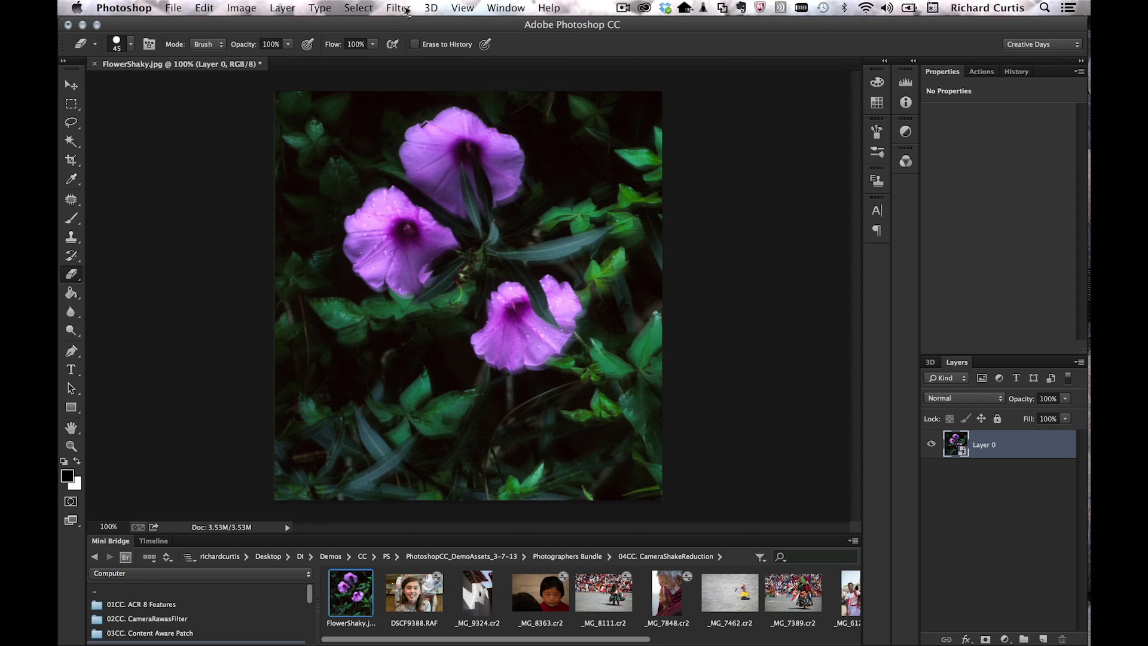
Step: Bring up the Sharpen > Shake Reduction dialog for the flower photo
left_click(405, 6)
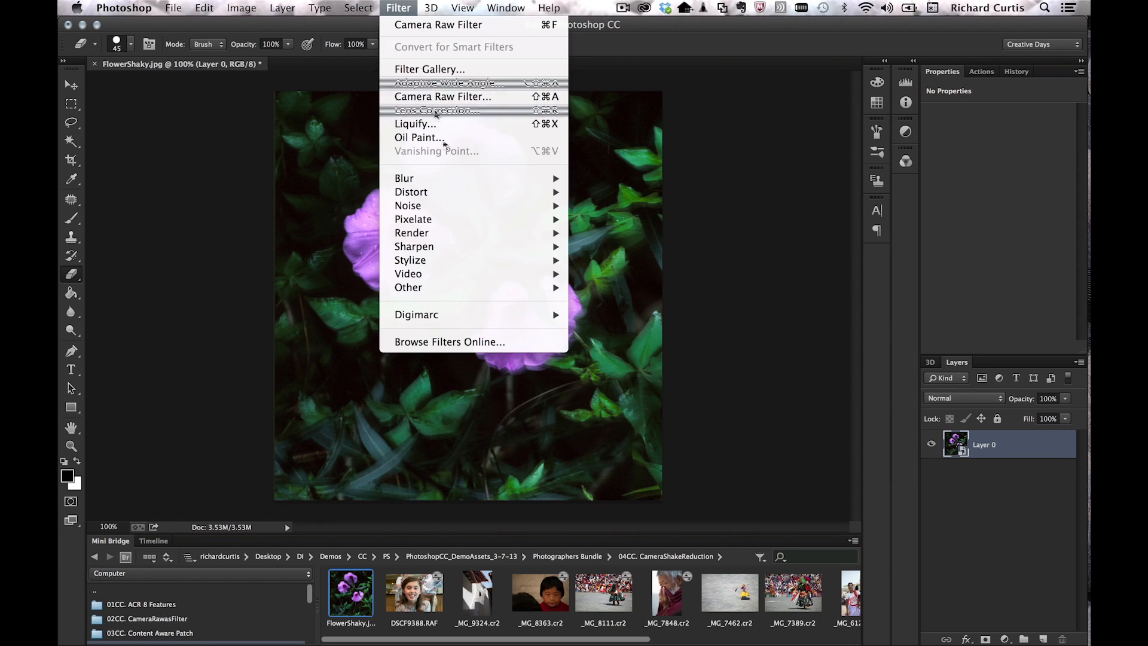
mouse_move(486, 247)
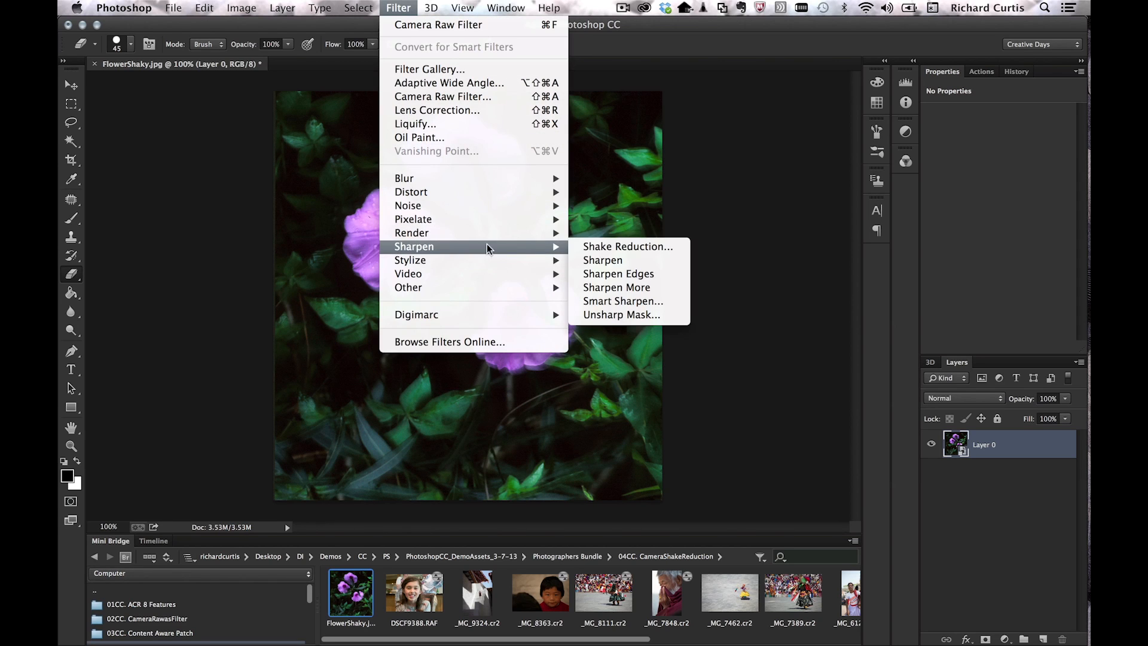
left_click(644, 246)
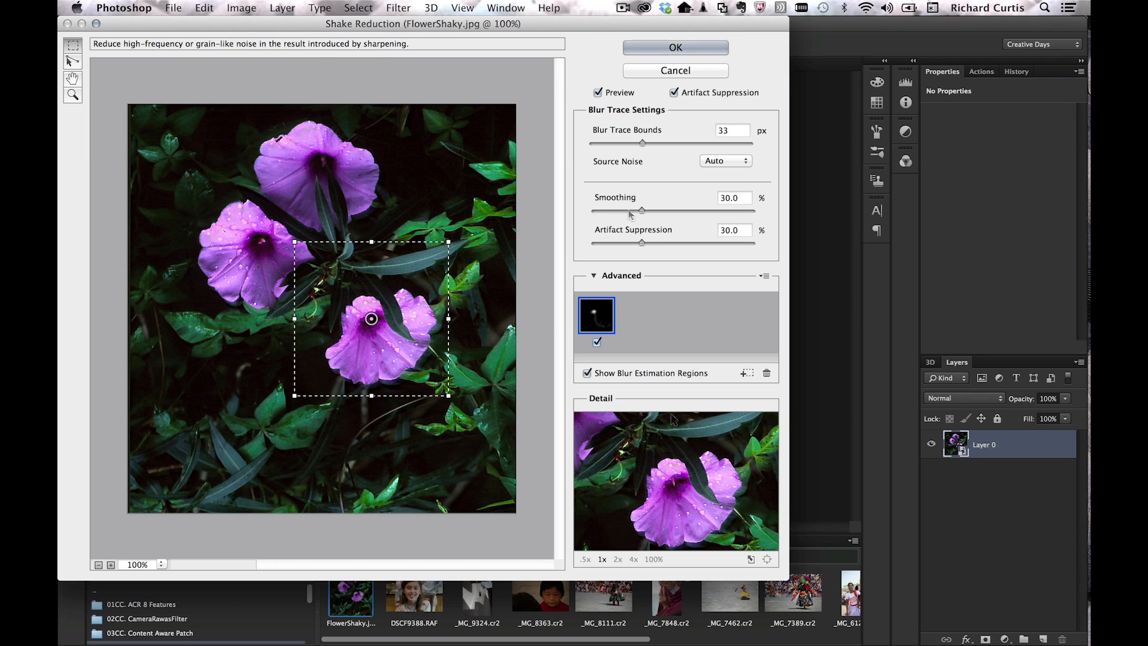
Step: Enlarge the blur trace, add a second blur estimation region, and apply Shake Reduction
left_click(604, 324)
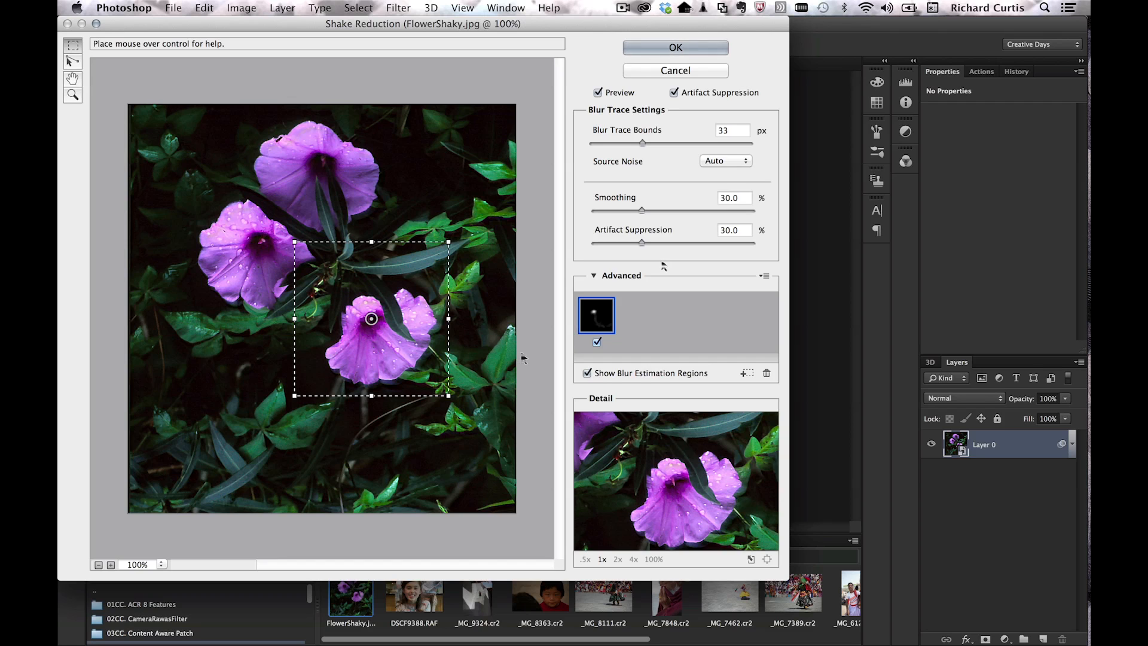
mouse_move(174, 163)
left_mouse_down()
mouse_move(296, 251)
mouse_move(293, 231)
left_mouse_up()
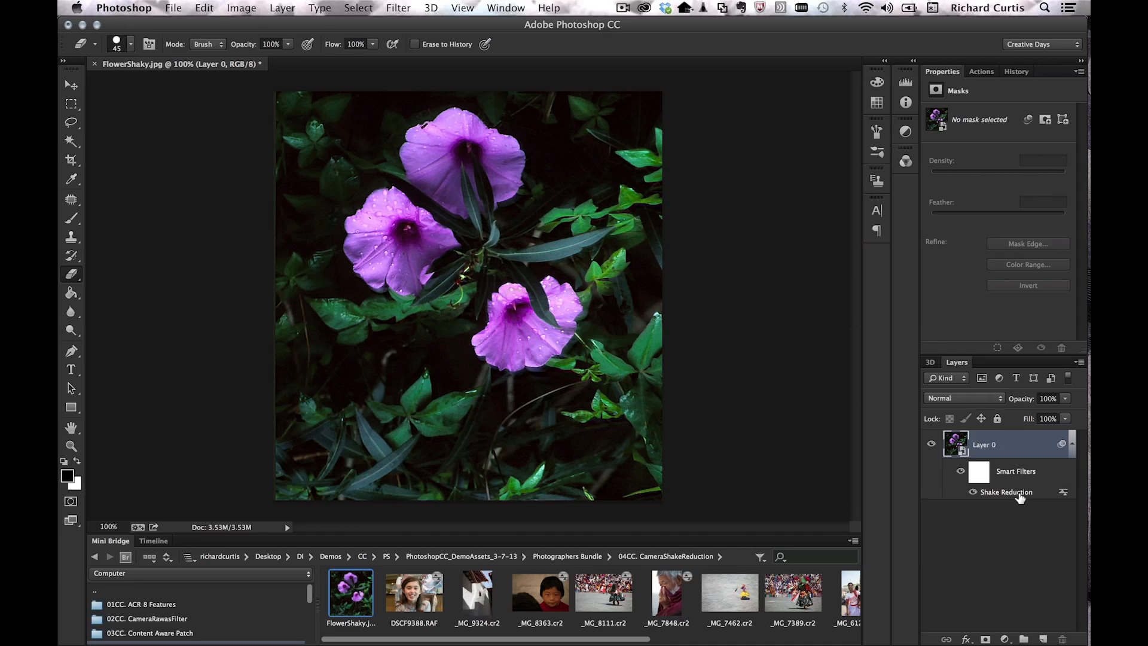
Step: Select the smart filter mask and set up a soft round 700 px brush painting black
left_click(979, 472)
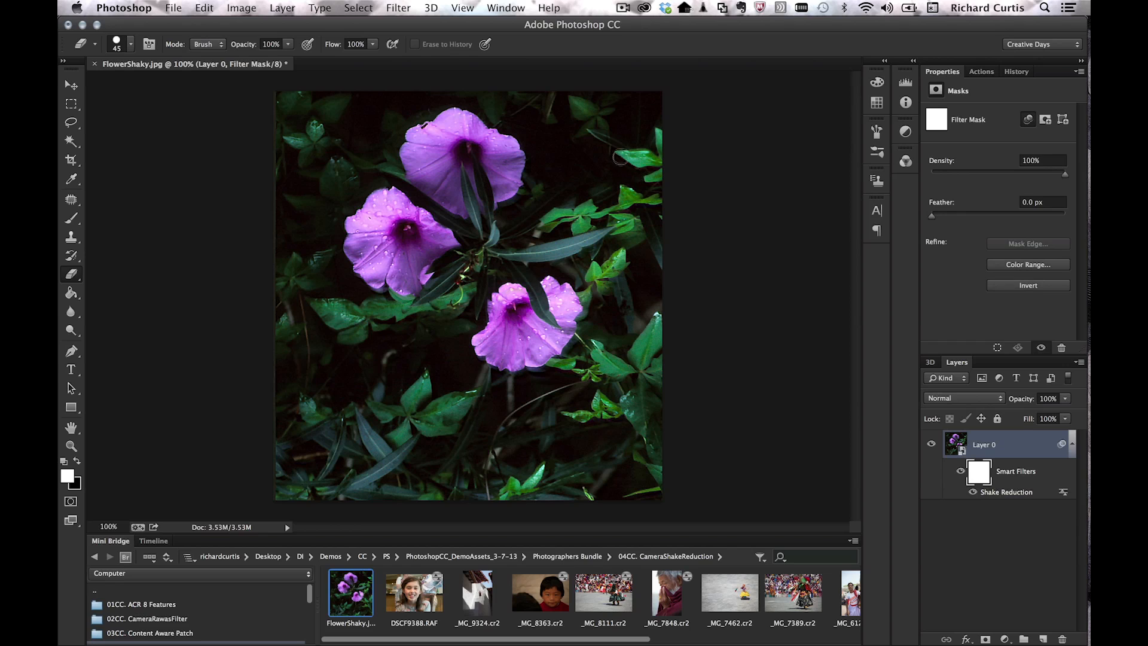
key("bracketright")
key("bracketright")
key("bracketright")
key("bracketright")
key("bracketright")
key("bracketright")
key("bracketright")
key("bracketright")
key("b")
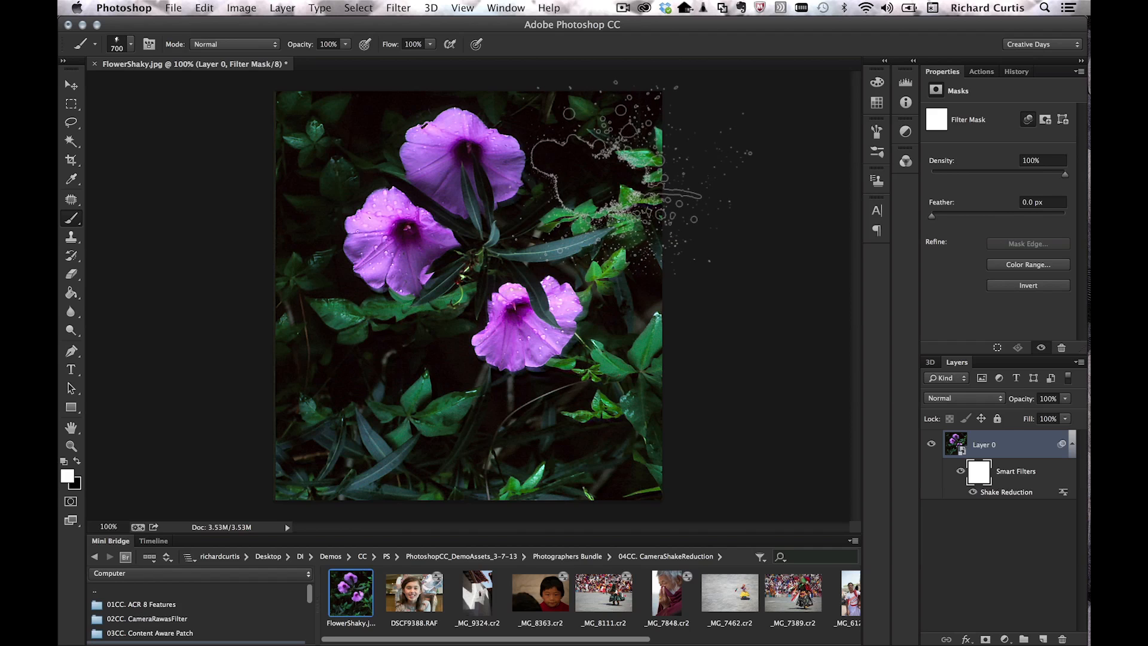
key("x")
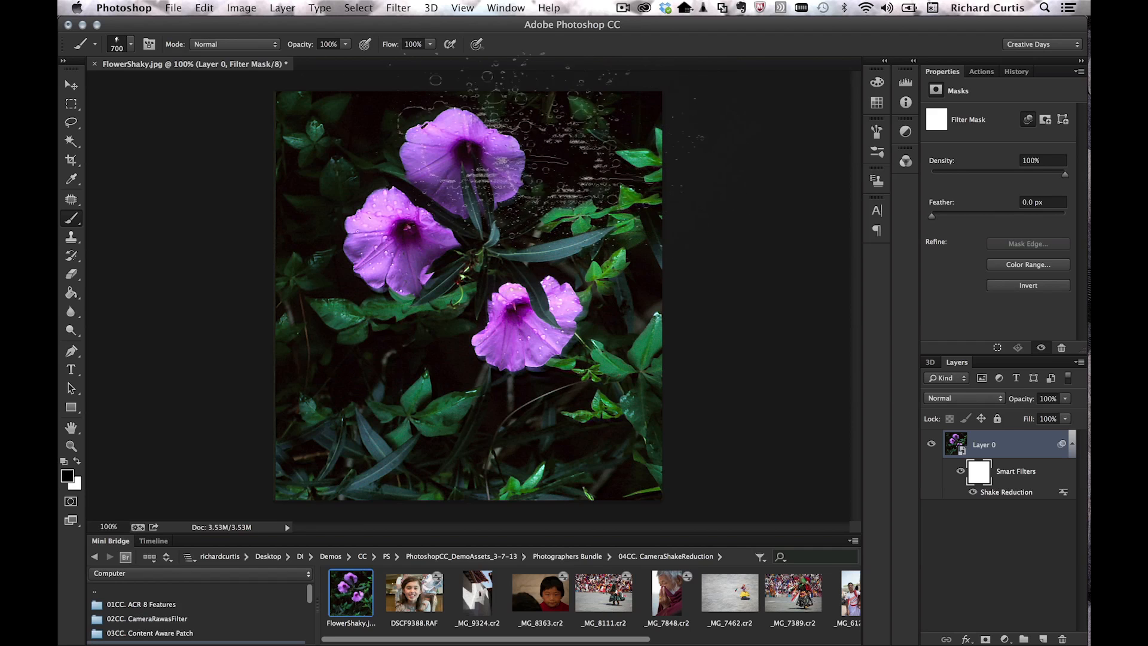
left_click(131, 46)
left_click(86, 153)
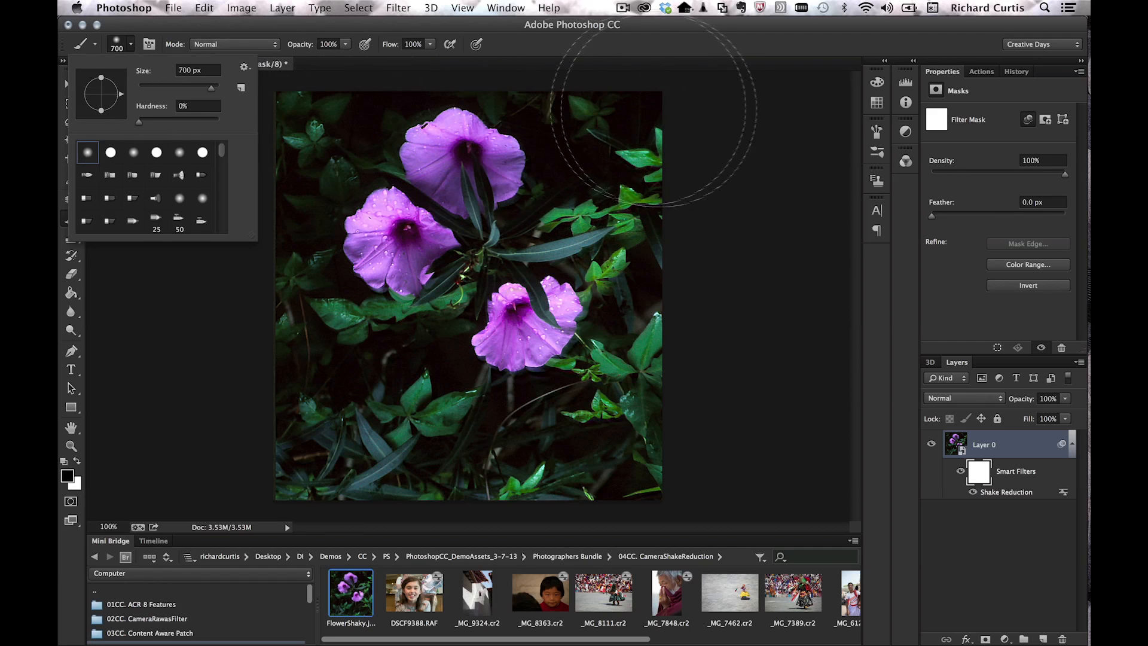
left_click(694, 111)
Step: Paint black along the right and bottom edges, then white over the lower-right flower
mouse_move(627, 120)
left_mouse_down()
mouse_move(644, 203)
mouse_move(637, 176)
mouse_move(636, 361)
mouse_move(654, 297)
mouse_move(645, 429)
mouse_move(407, 458)
mouse_move(261, 381)
mouse_move(326, 433)
mouse_move(309, 431)
mouse_move(238, 243)
mouse_move(267, 127)
mouse_move(333, 88)
mouse_move(255, 183)
mouse_move(313, 383)
left_mouse_up()
key("x")
mouse_move(520, 333)
left_mouse_down()
mouse_move(549, 328)
mouse_move(518, 348)
mouse_move(551, 314)
left_mouse_up()
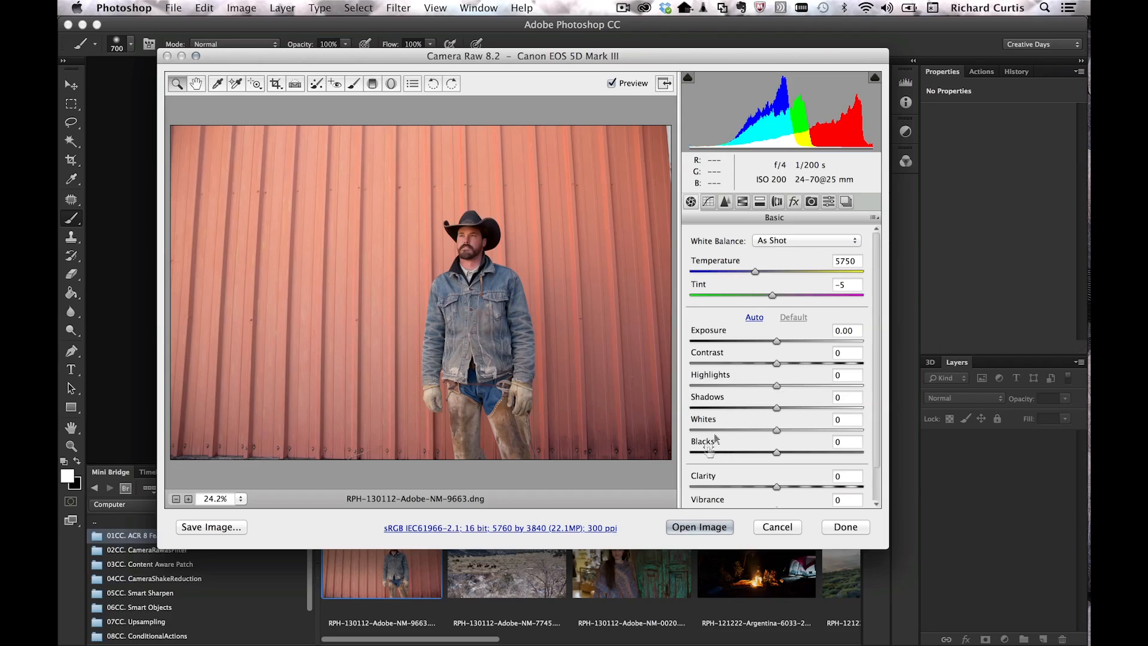
Step: Open the cowboy photo as a smart object and Liquify his shoulder, sleeves and gloves inward
left_click(699, 527)
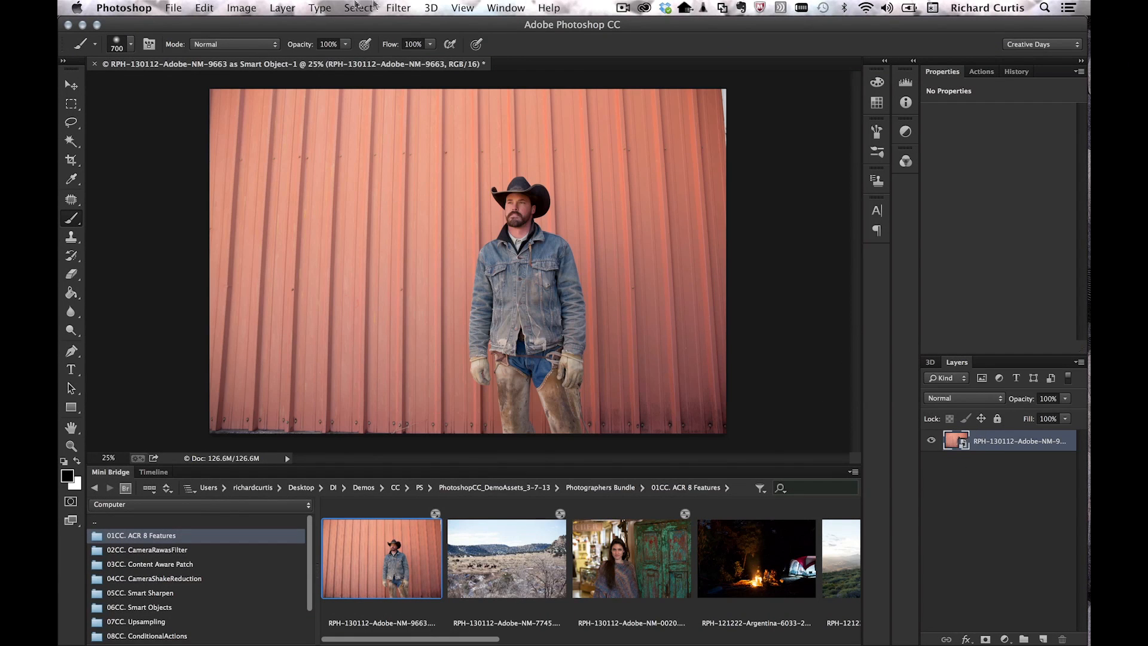
left_click(398, 7)
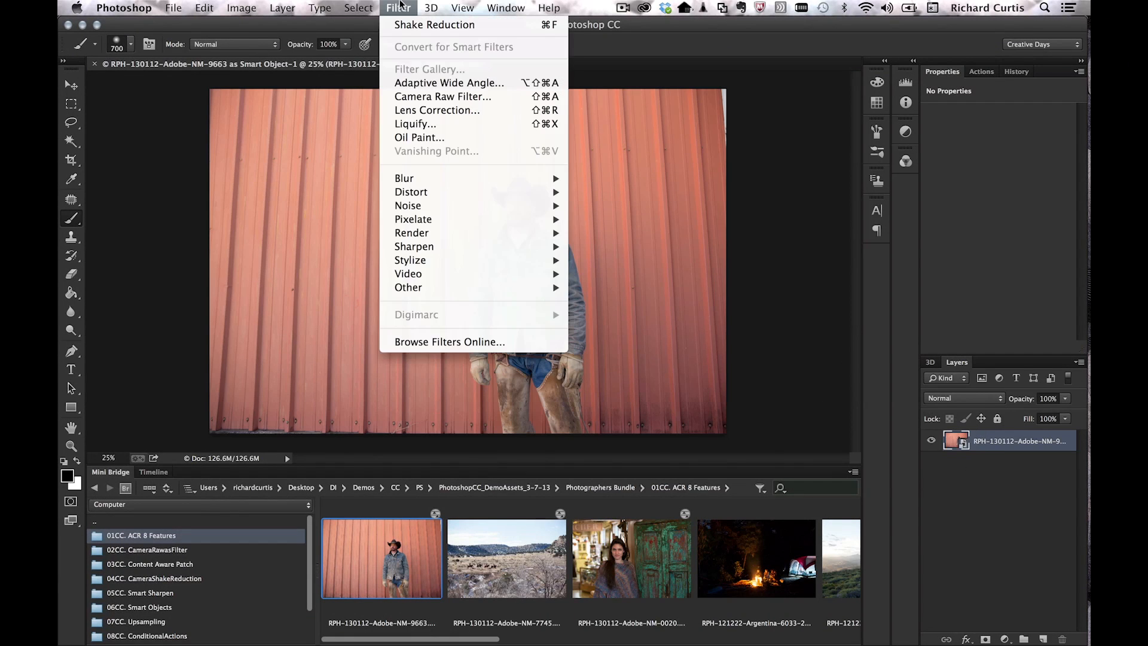
left_click(414, 126)
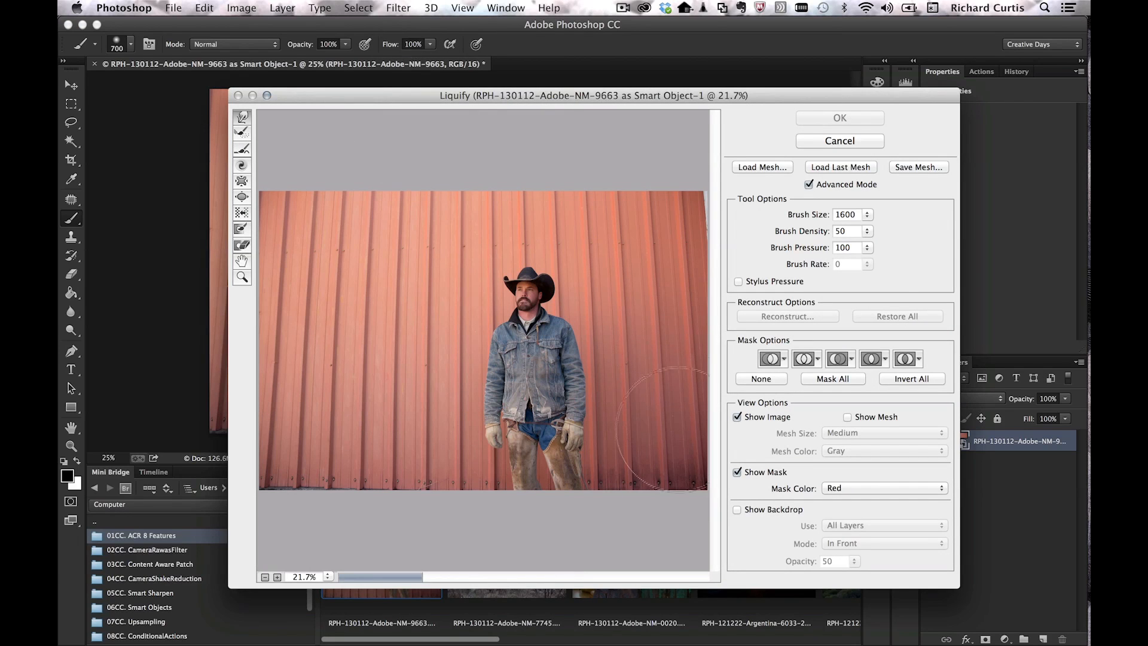
left_click_drag(564, 328, 577, 364)
left_click_drag(588, 413, 581, 412)
left_click_drag(481, 425, 497, 363)
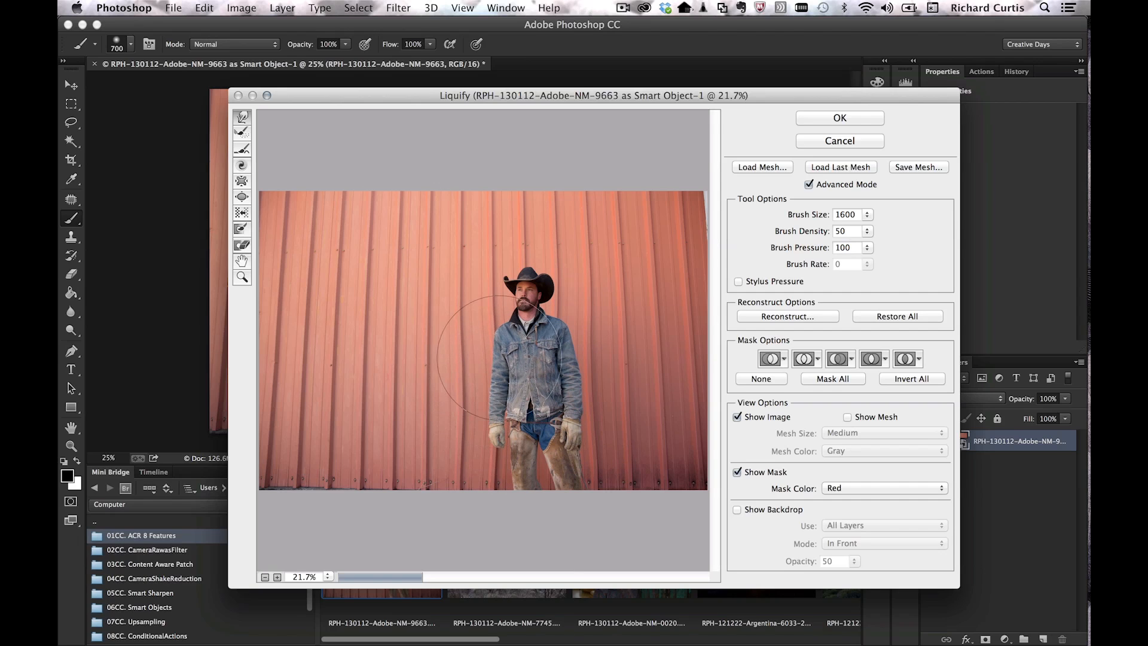
left_click(840, 119)
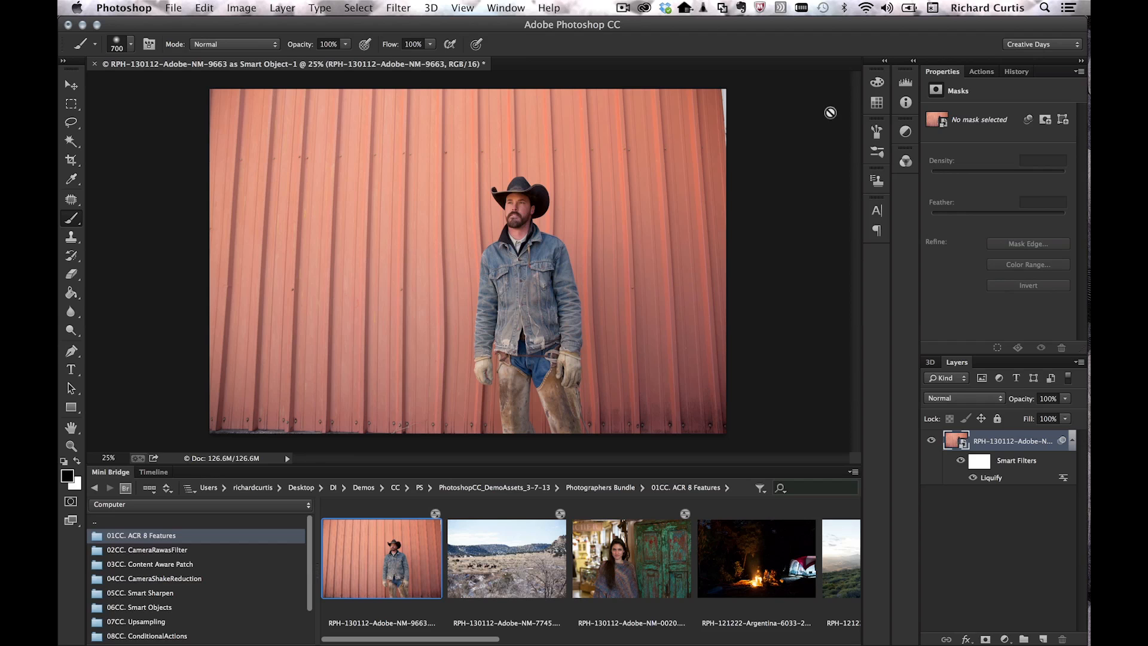
Step: Reopen the Liquify smart filter, restore all, and re-warp the face, arm, sleeves and jacket
double_click(996, 477)
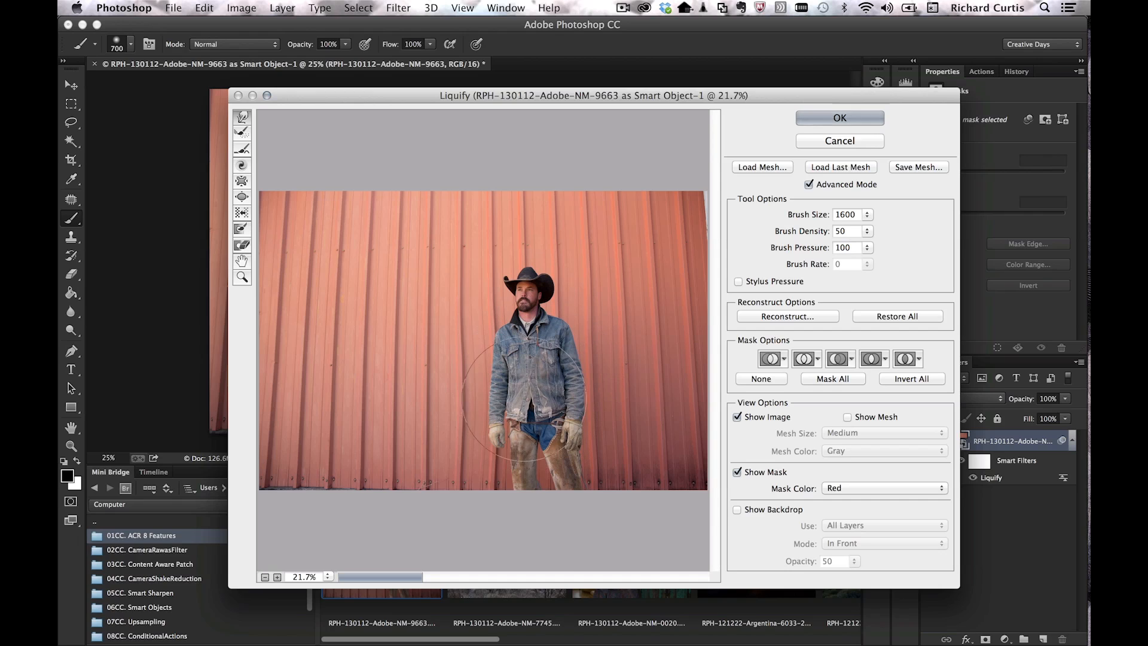
left_click(905, 315)
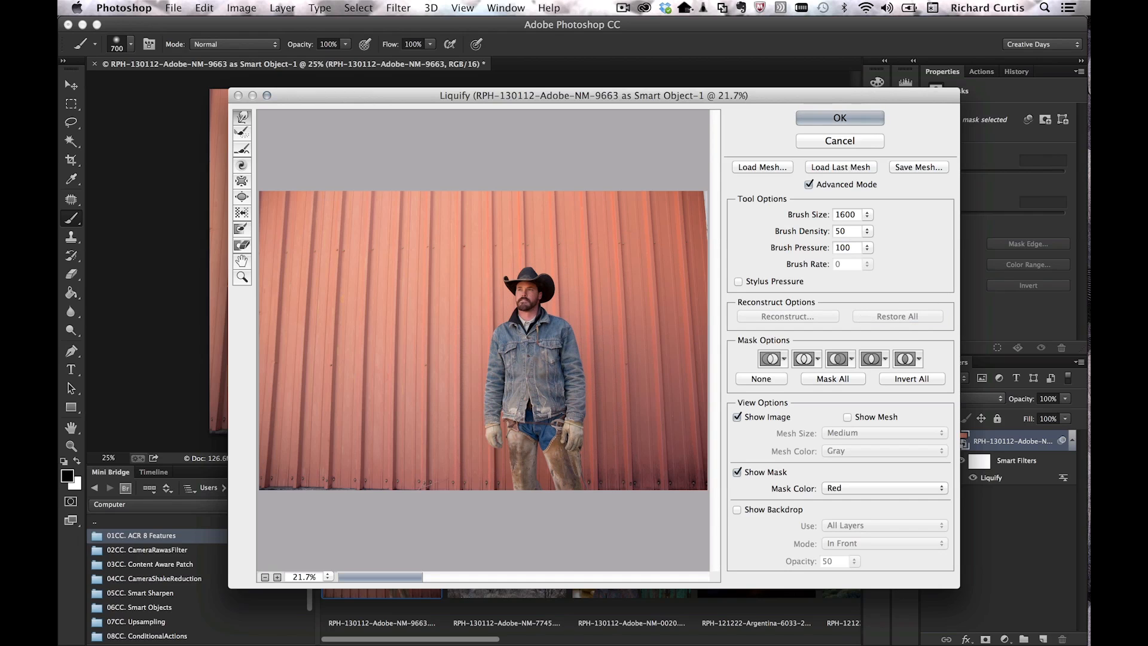
left_click_drag(516, 319, 522, 320)
left_click_drag(496, 362, 505, 390)
left_click_drag(580, 354, 573, 355)
left_click_drag(581, 411, 572, 412)
left_click(834, 119)
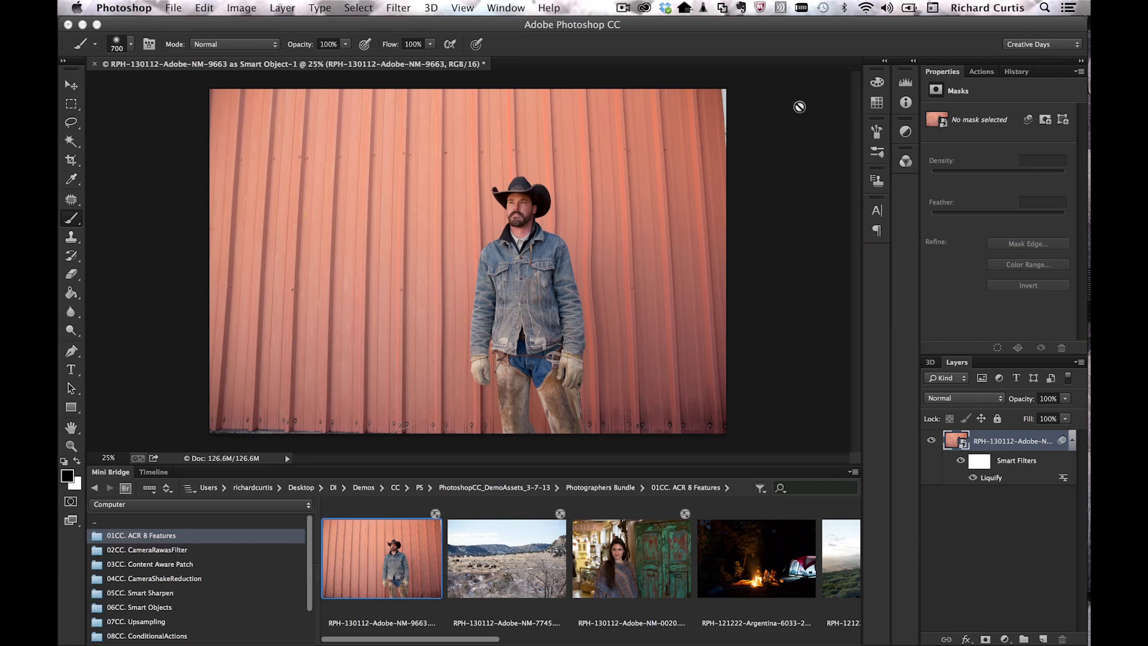
Step: Add a 45 px Iris Blur centred on the cowboy with a narrowed sharp ellipse
left_click(398, 8)
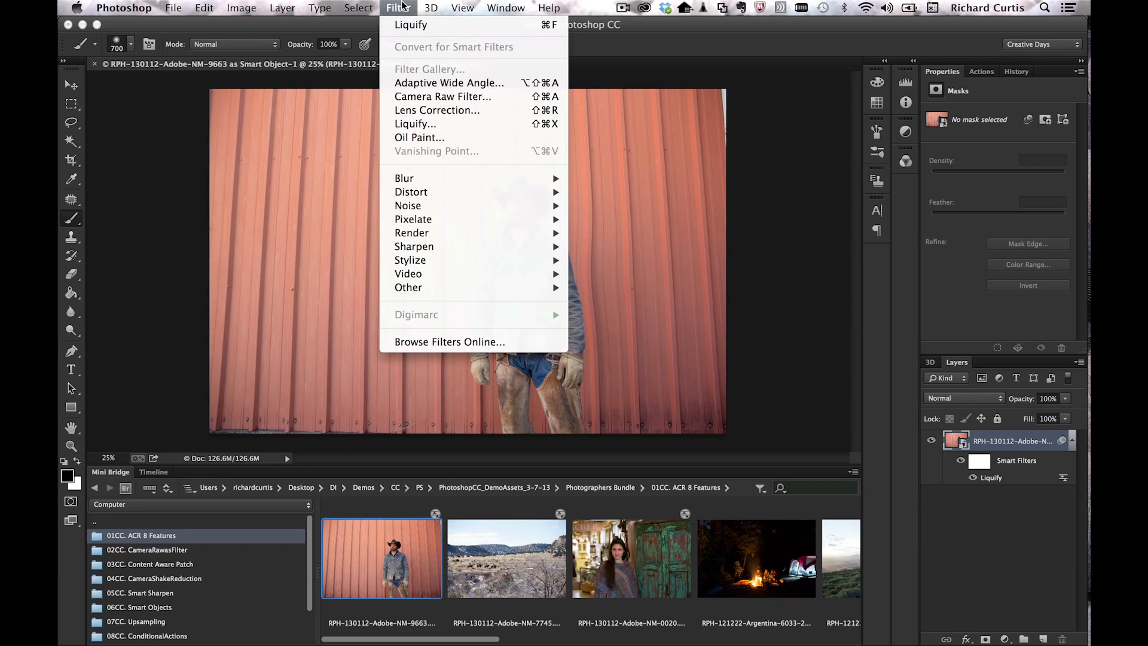
mouse_move(426, 179)
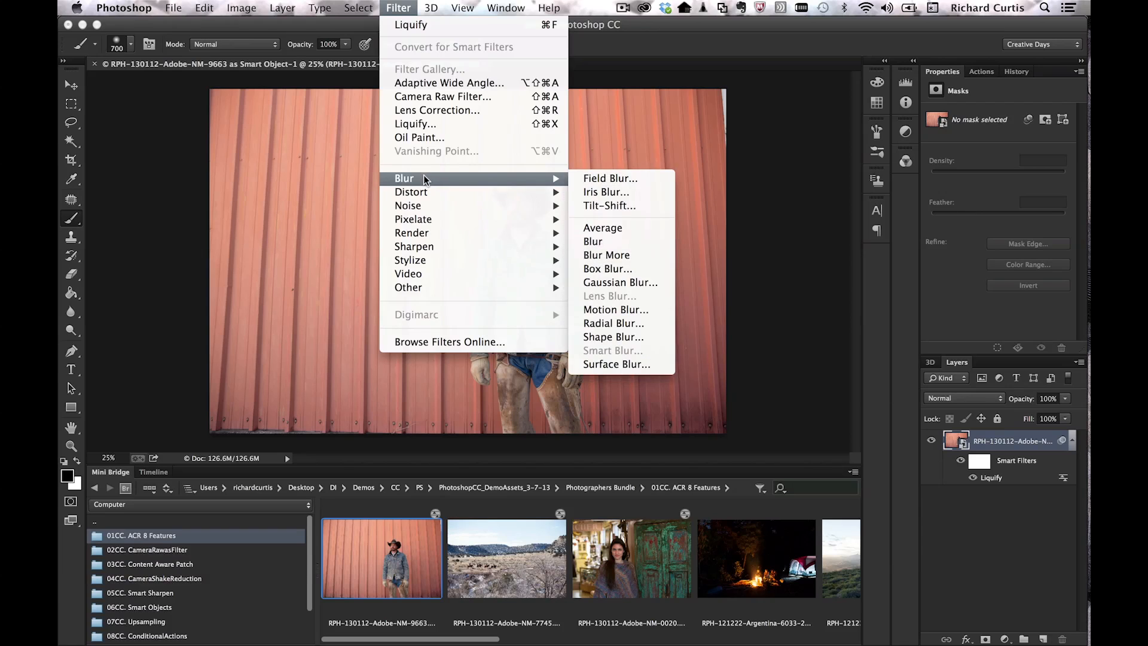
left_click(619, 191)
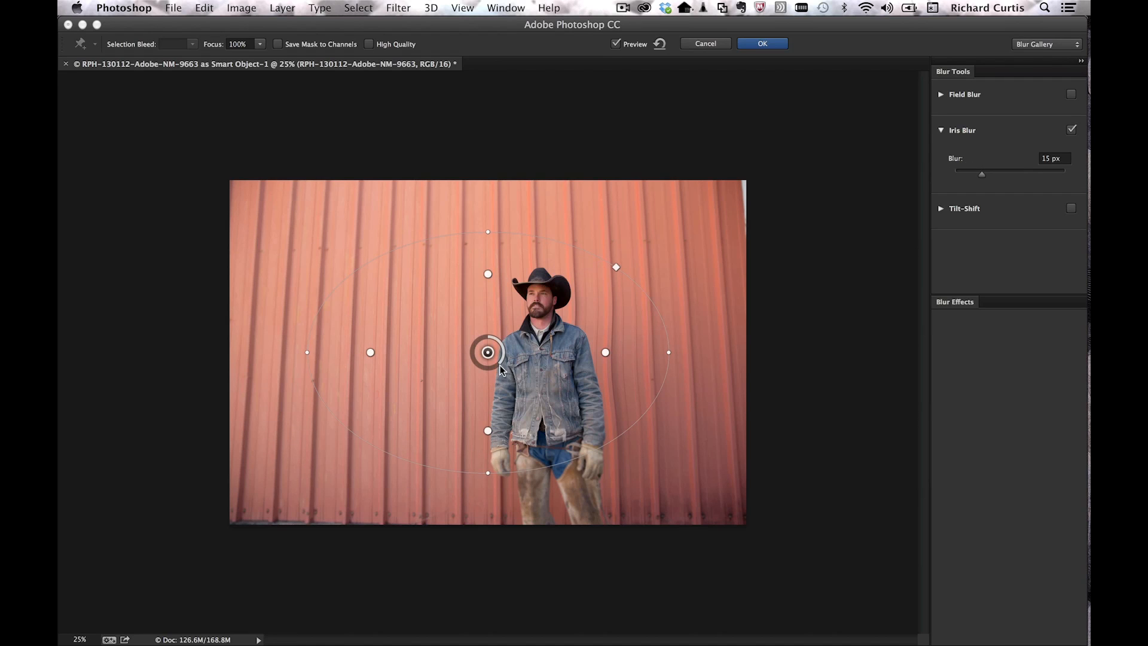
mouse_move(493, 371)
left_mouse_down()
mouse_move(481, 365)
mouse_move(492, 354)
left_mouse_up()
left_click_drag(512, 347, 548, 336)
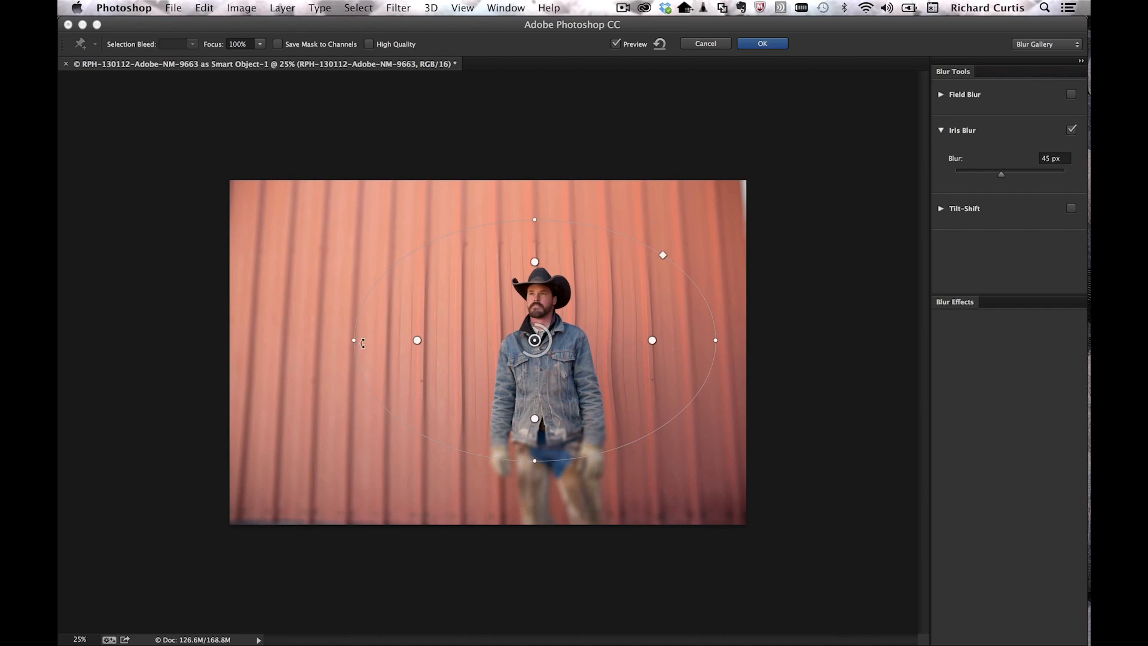
left_click_drag(355, 342, 464, 339)
left_click(762, 44)
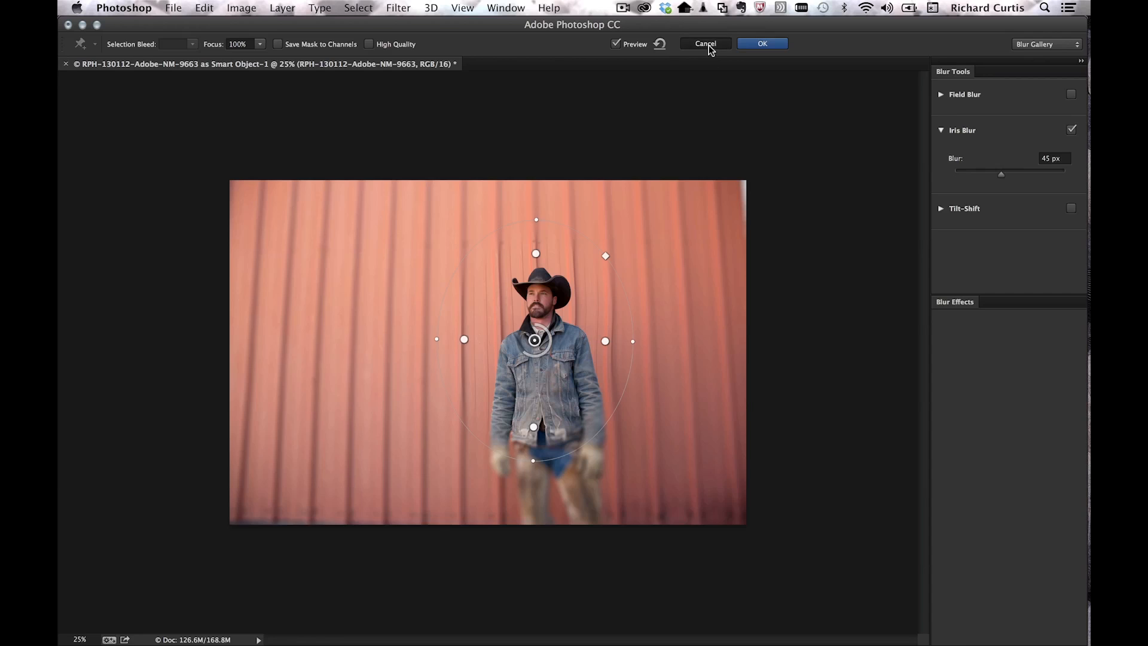
Step: Commit the Iris Blur and leave the Blur Gallery workspace
left_click(707, 43)
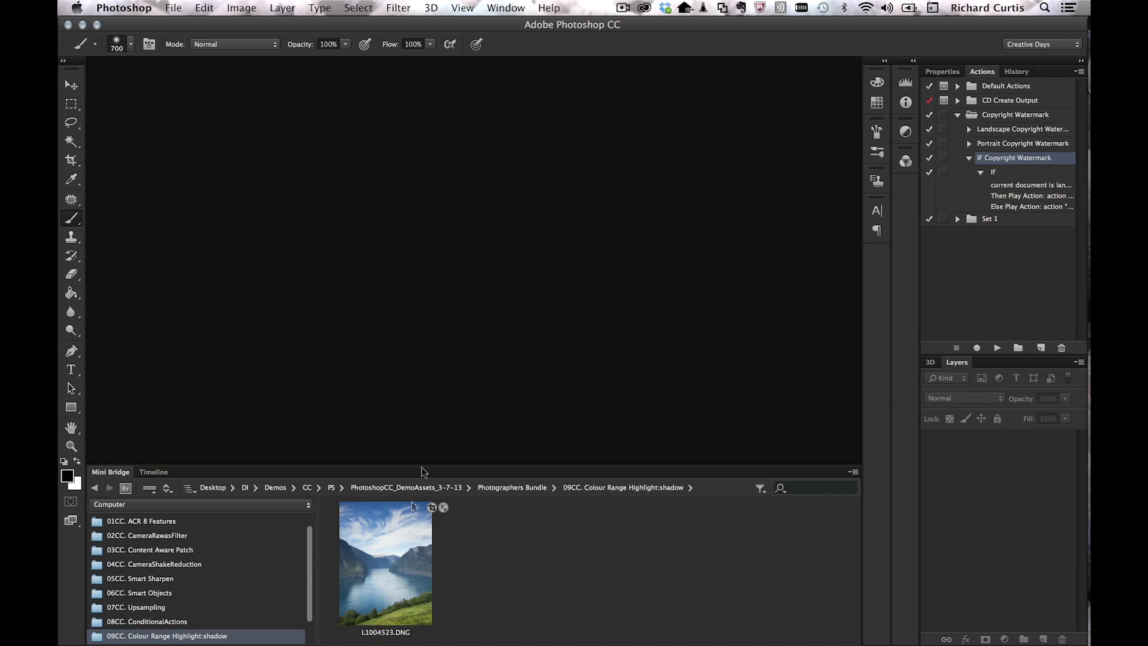
Step: Open L1004523.DNG without raw adjustments, inspect the left mountainside zoomed in, then zoom back out
left_click_drag(368, 566, 439, 371)
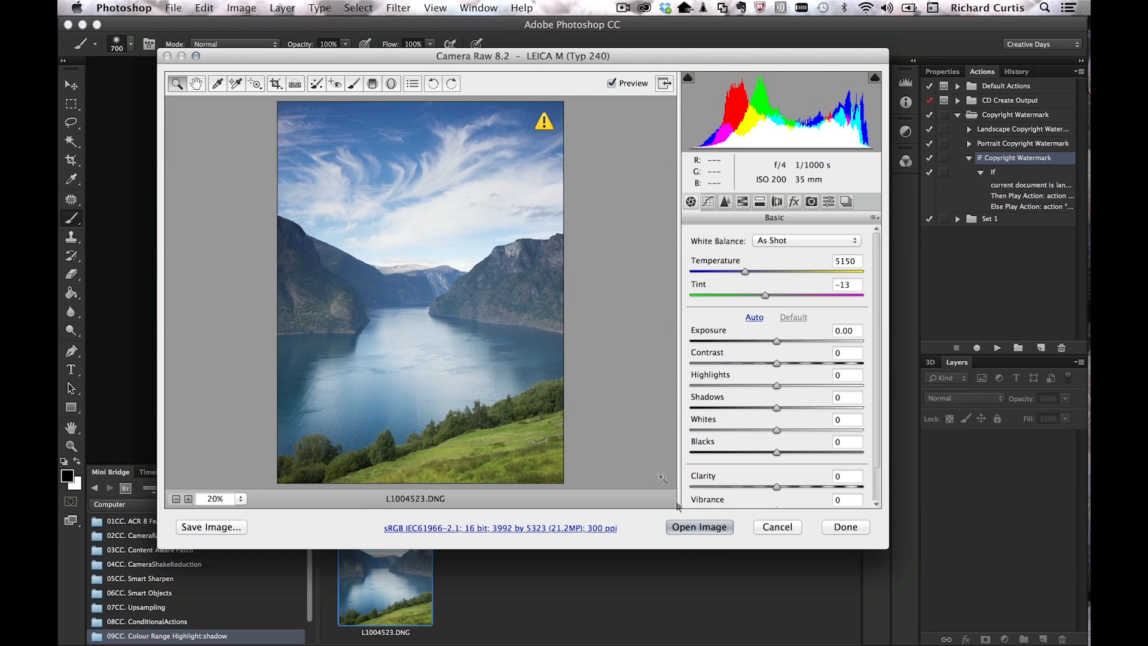
left_click(709, 527)
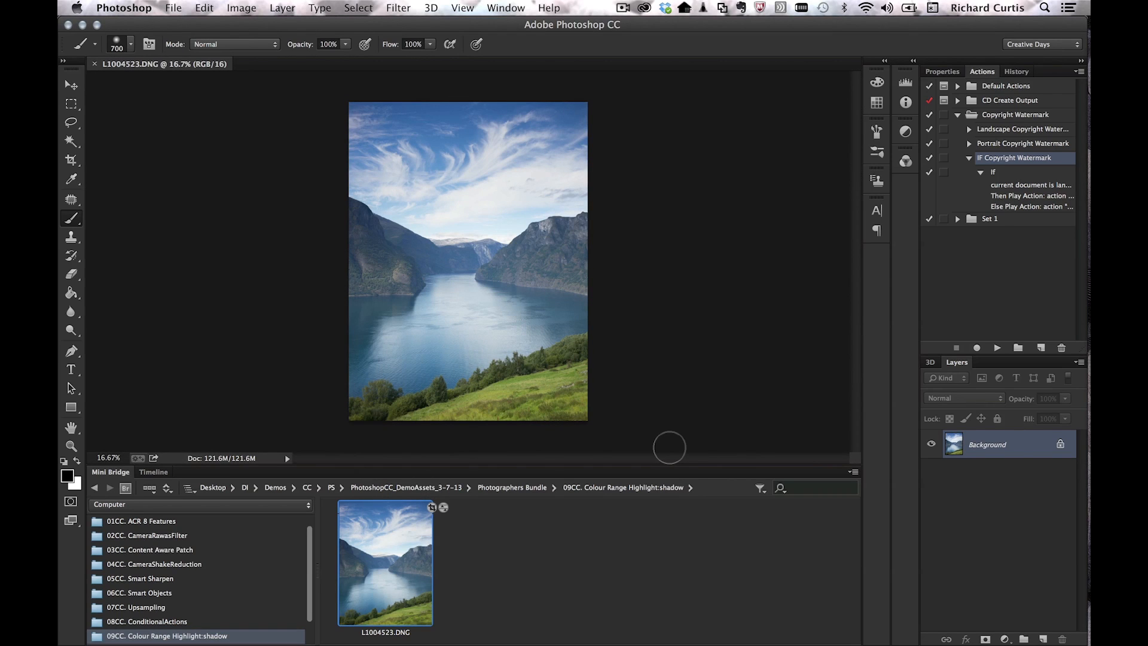
key("super+equal")
key("super+equal")
key("super+equal")
key("super+equal")
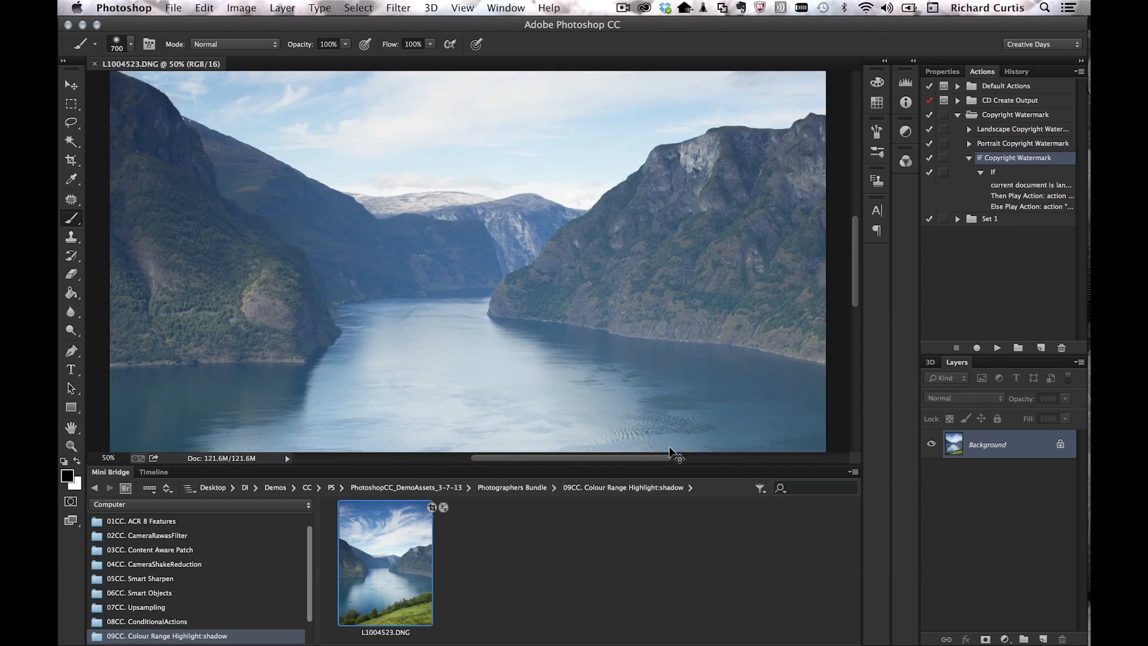
left_click_drag(235, 246, 537, 260)
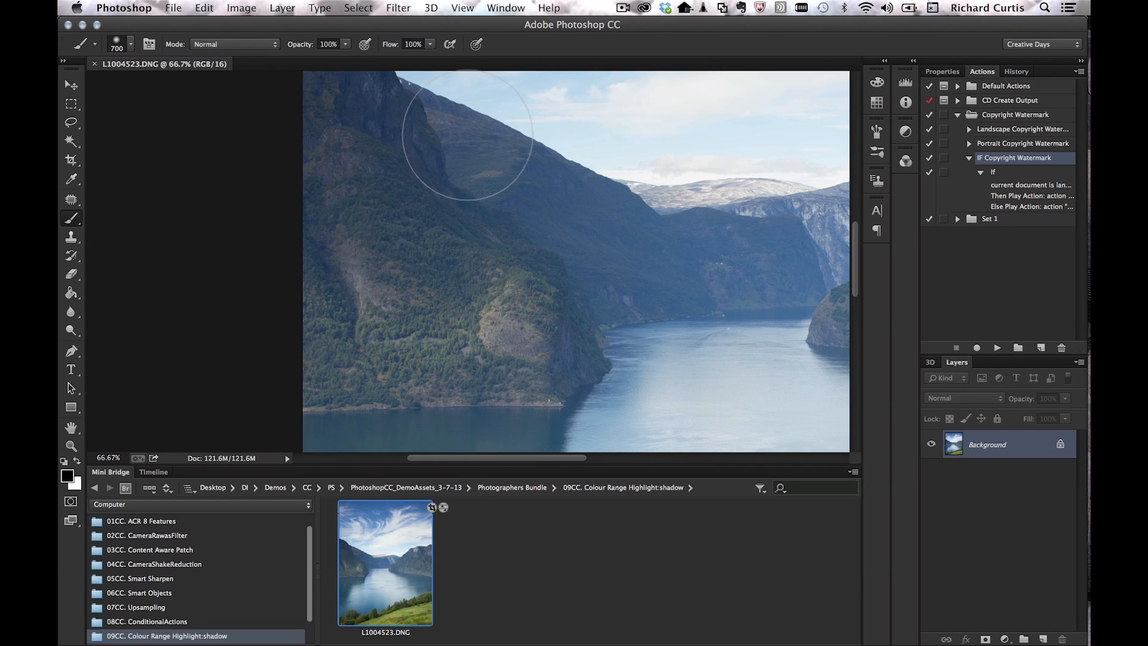
key("super+minus")
key("super+minus")
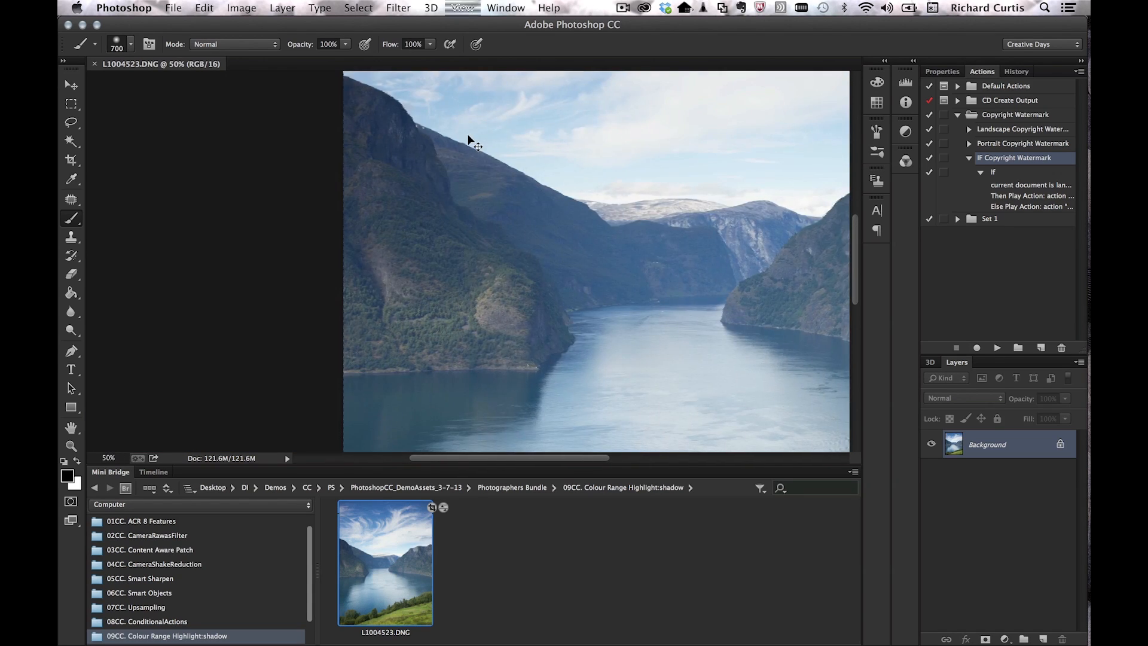
key("super+minus")
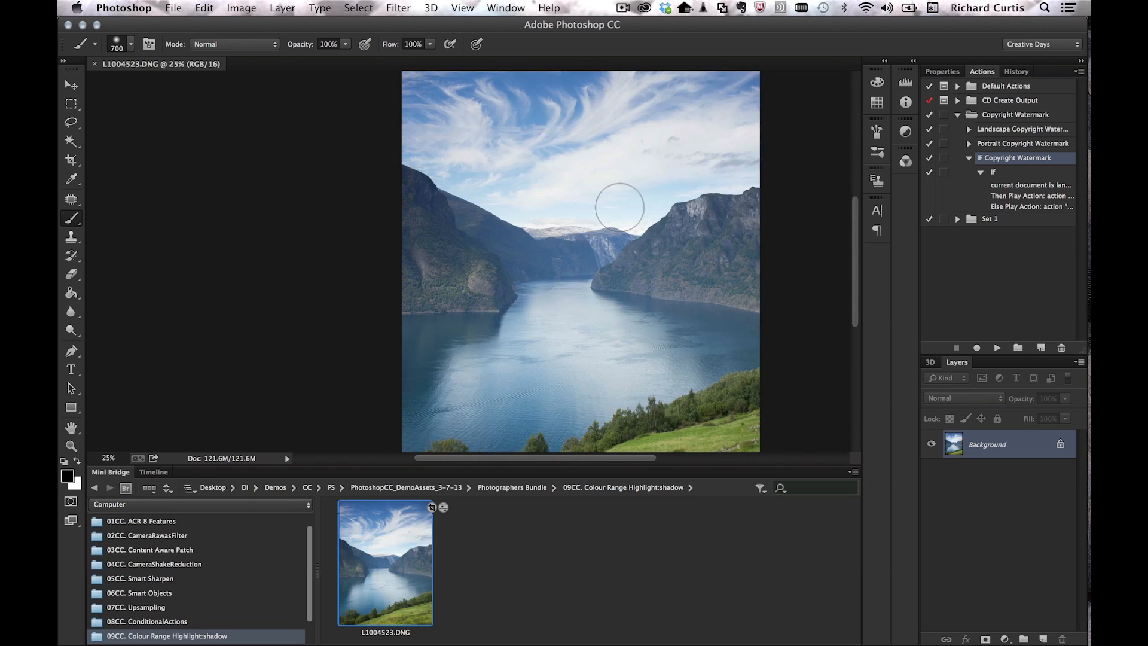
key("super+minus")
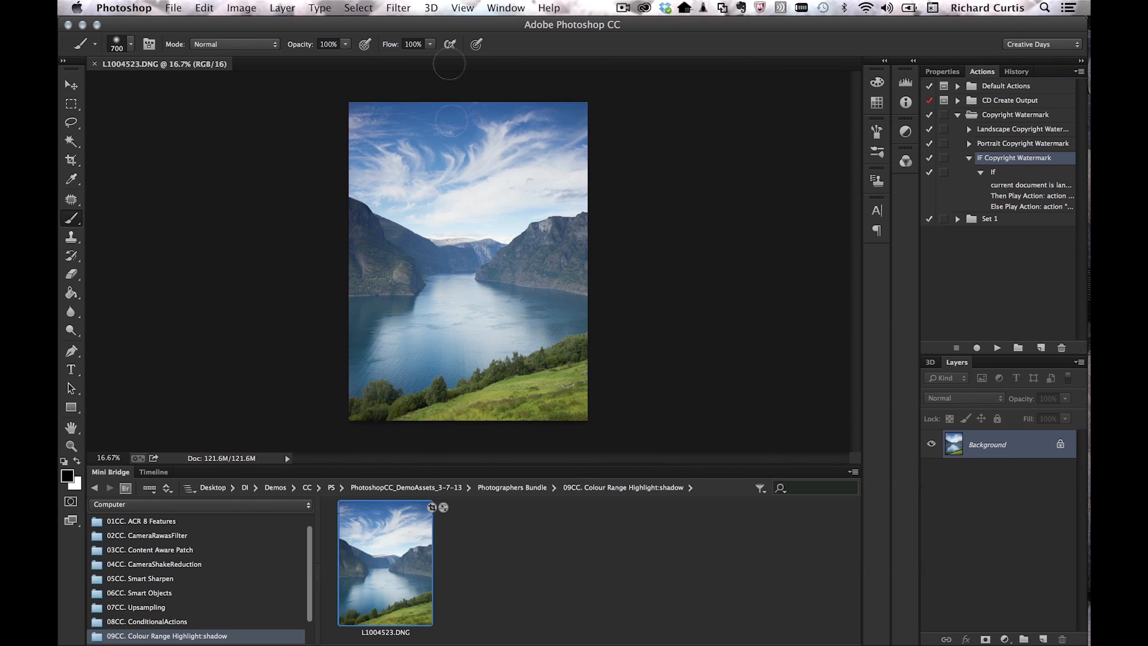
left_click(357, 7)
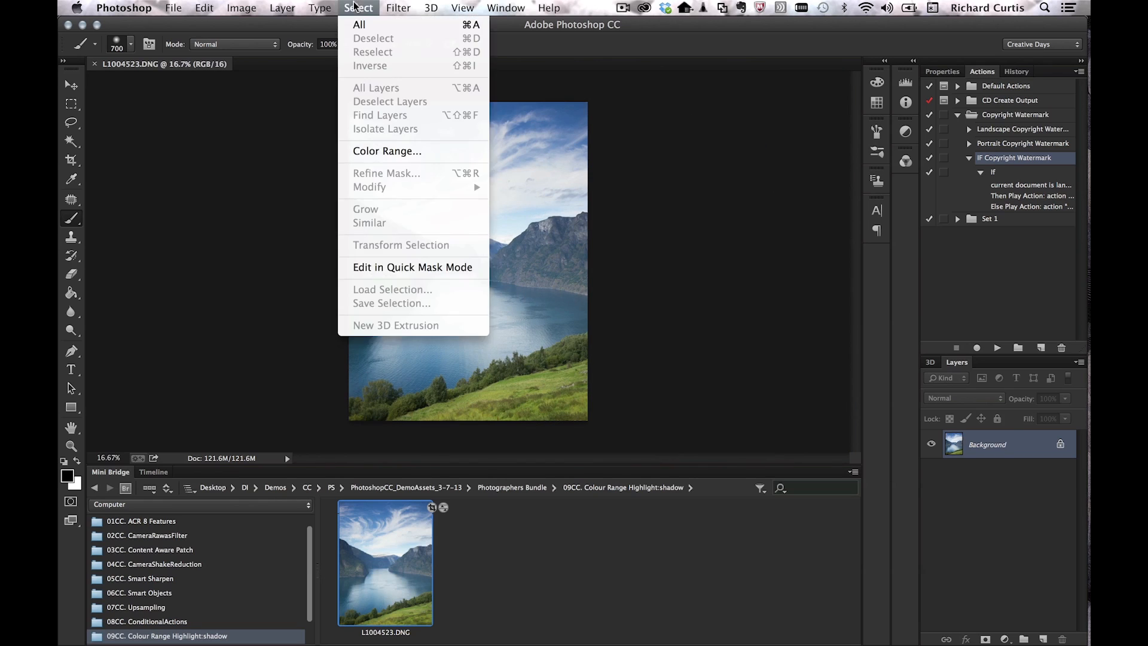
Step: Start Color Range, move its dialog off the fjord, and show the preset colour and tone ranges
left_click(372, 149)
left_click_drag(533, 107, 796, 83)
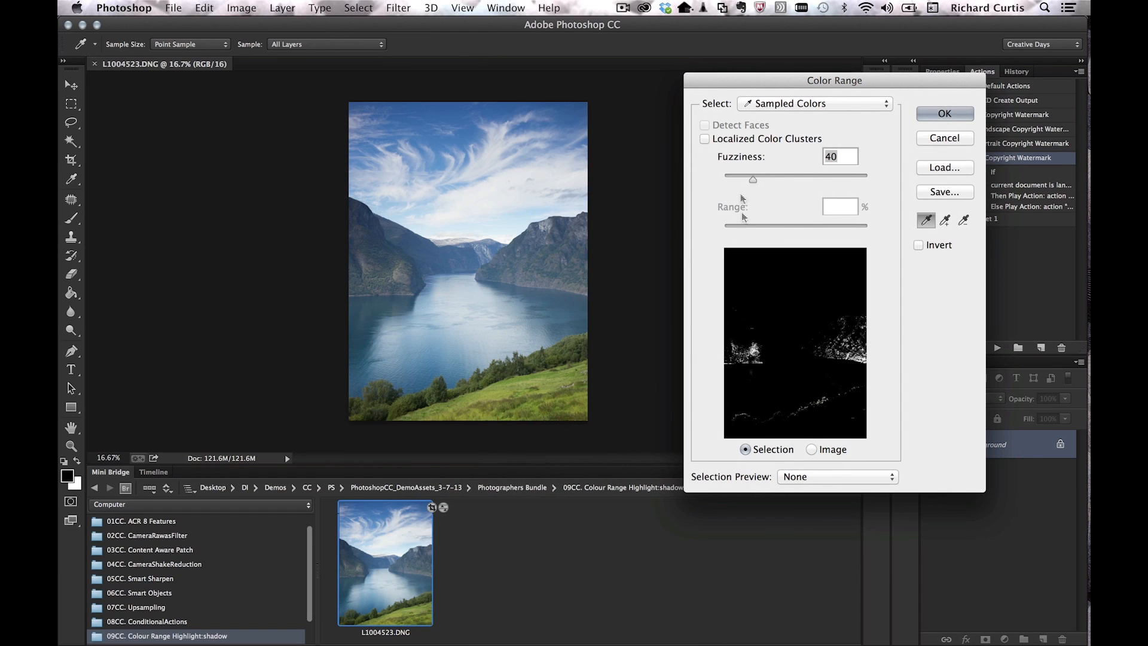
left_click(814, 105)
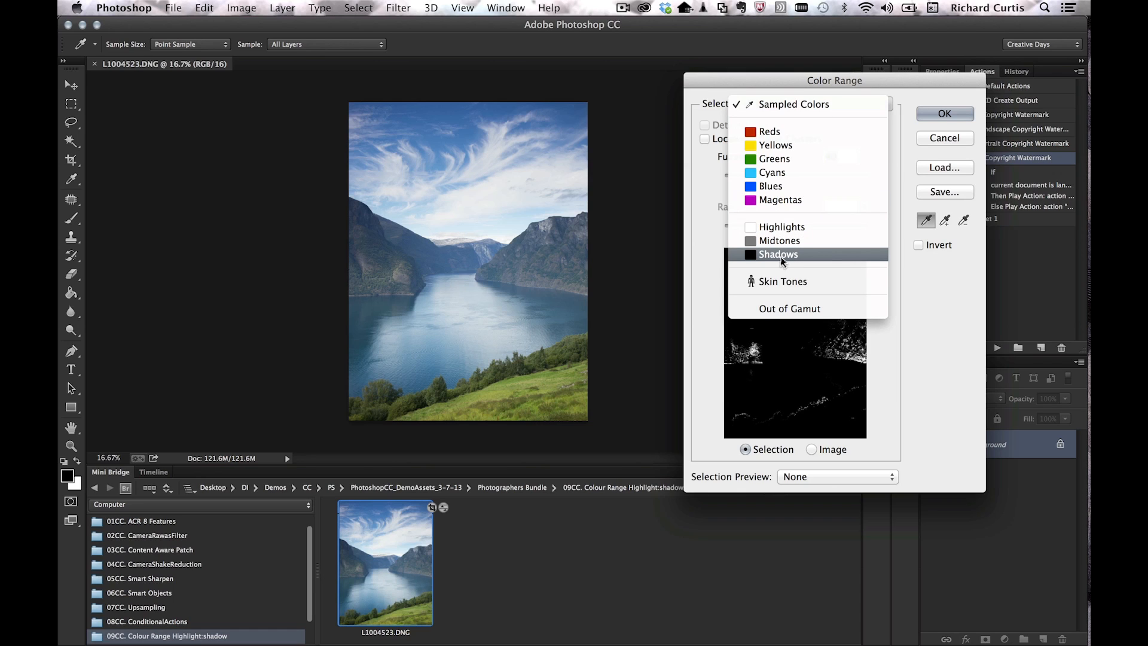
Step: Select the Shadows in Color Range with Range 52 and Fuzziness 12, previewed as Quick Mask
left_click(781, 255)
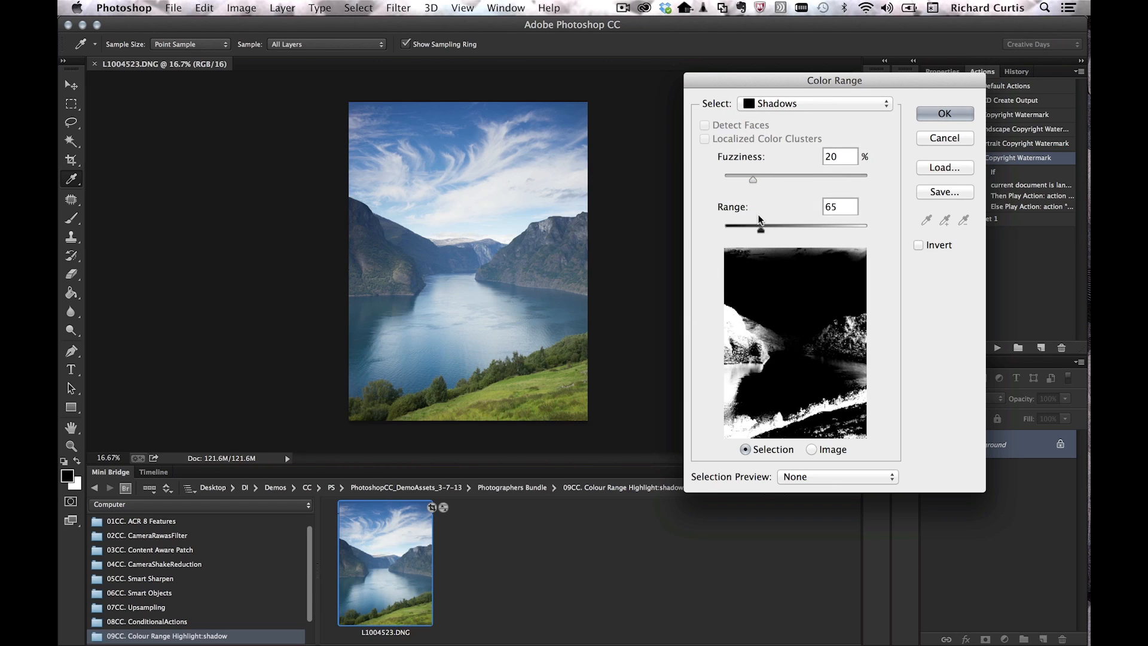
left_click_drag(752, 179, 727, 179)
left_click_drag(760, 230, 727, 230)
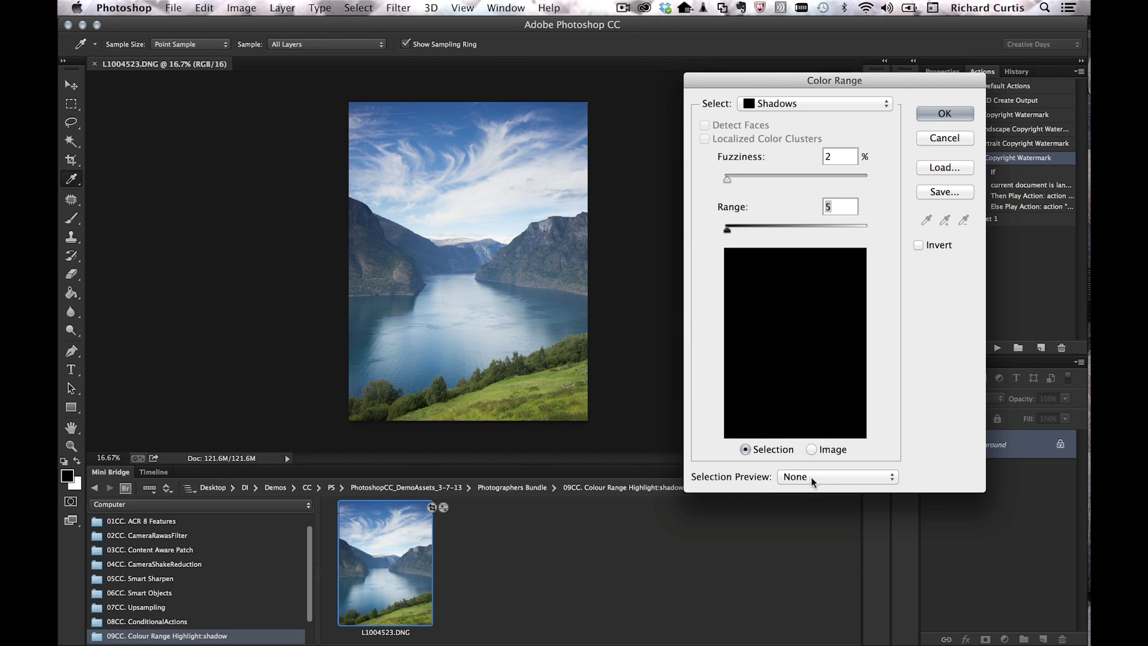
left_click(849, 476)
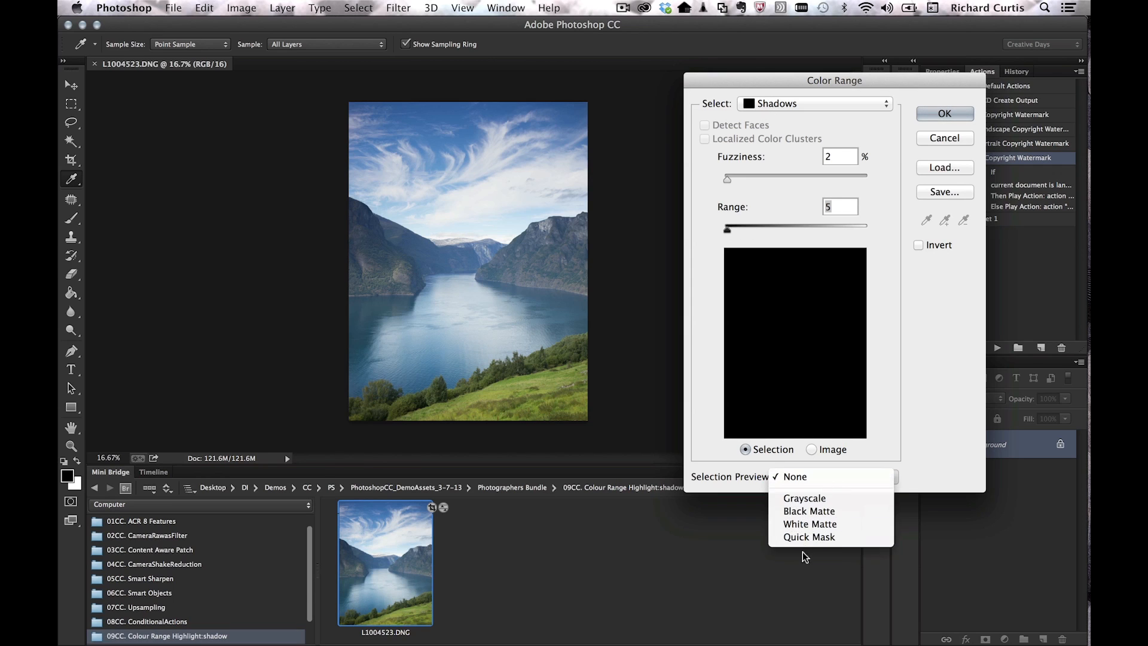
left_click(809, 537)
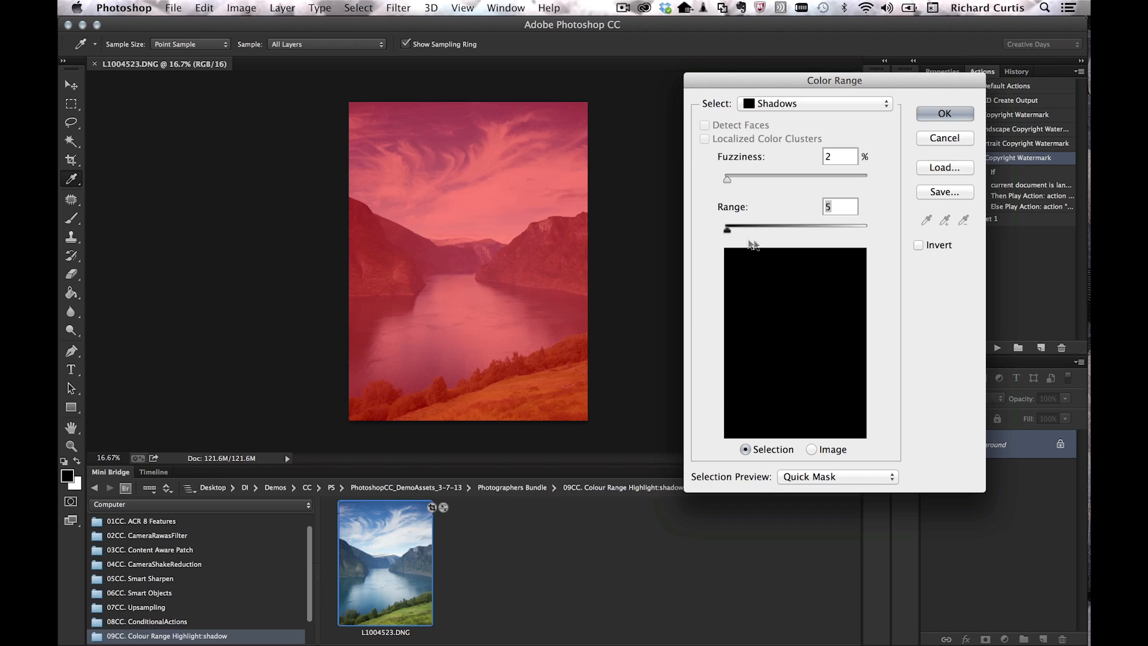
left_click(919, 244)
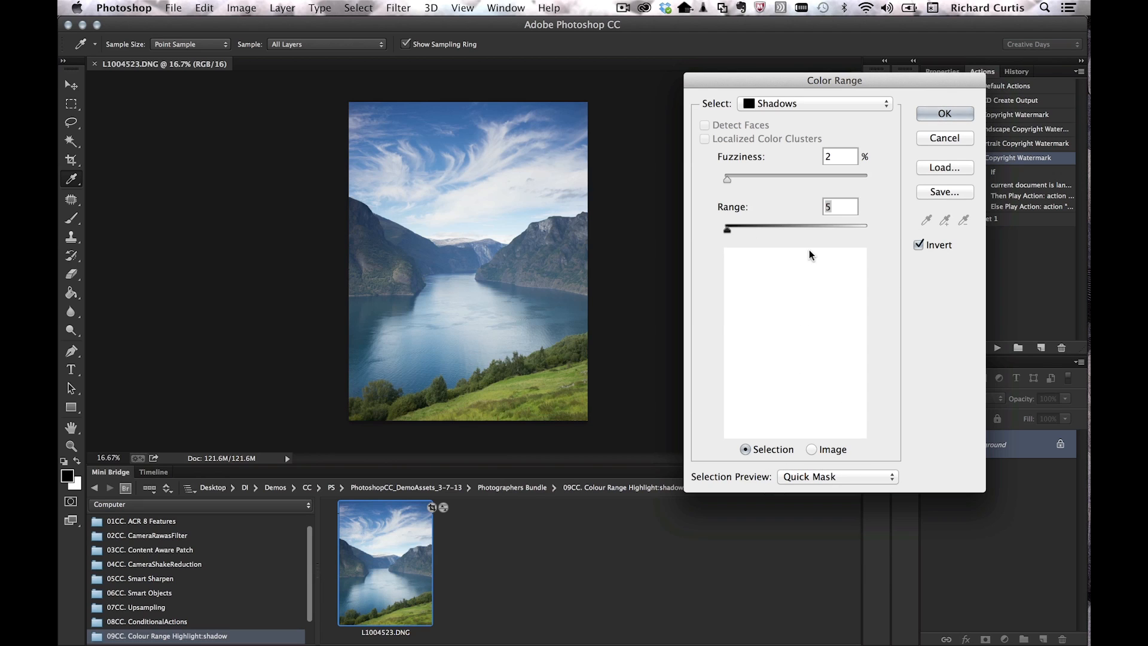
left_click_drag(728, 229, 754, 229)
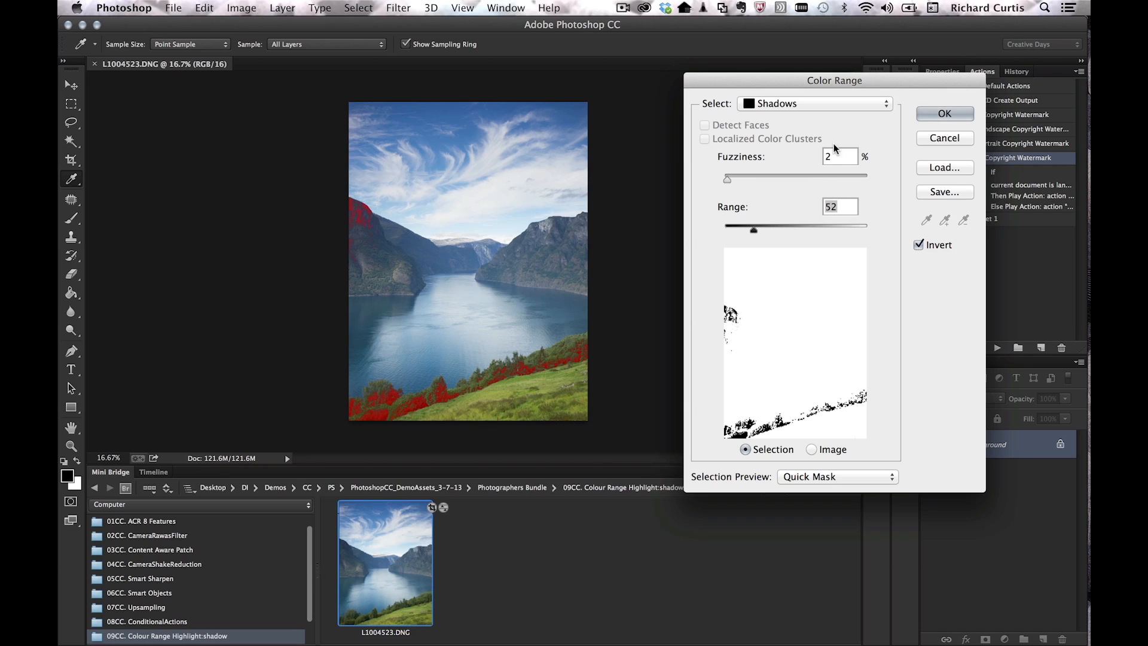
left_click_drag(727, 179, 741, 180)
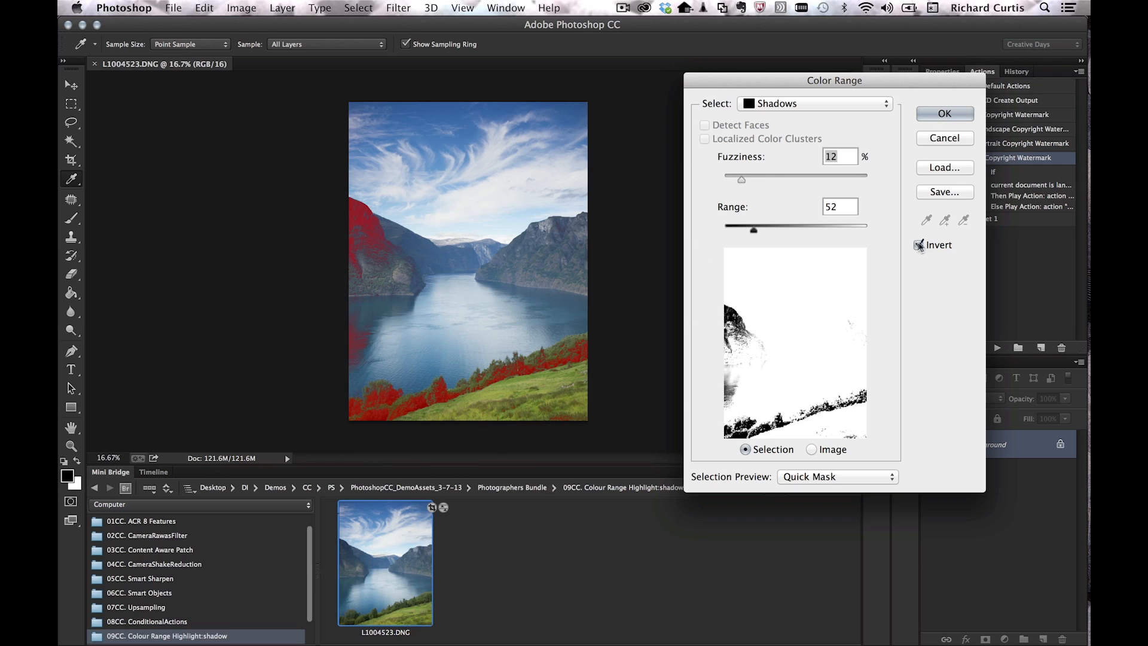
left_click(919, 245)
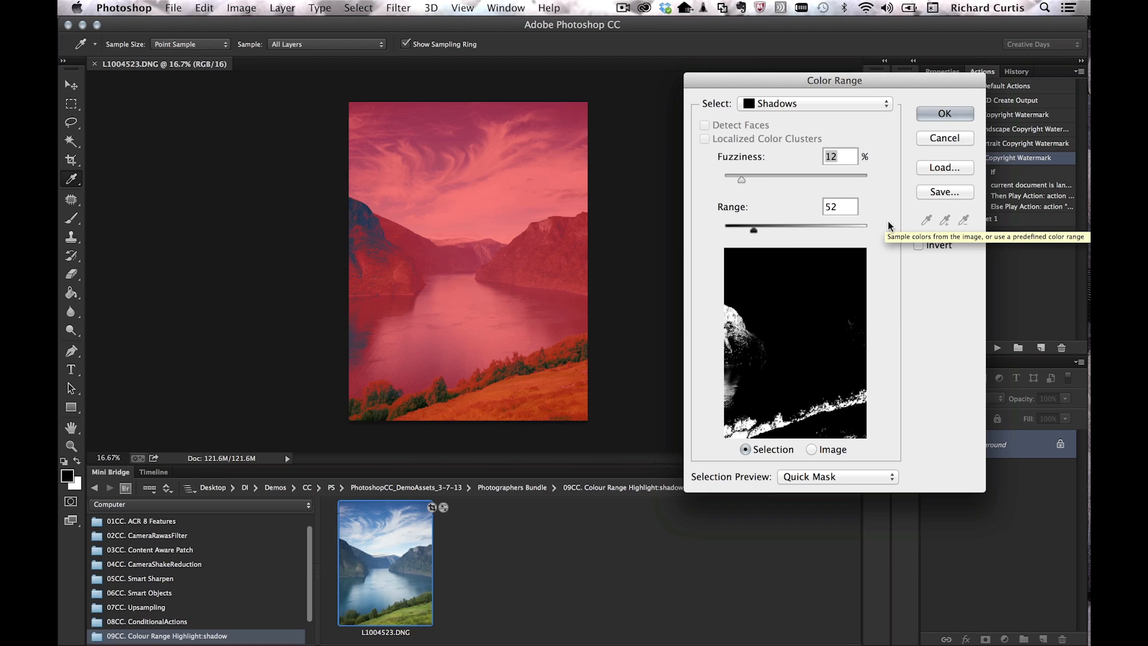
left_click(944, 114)
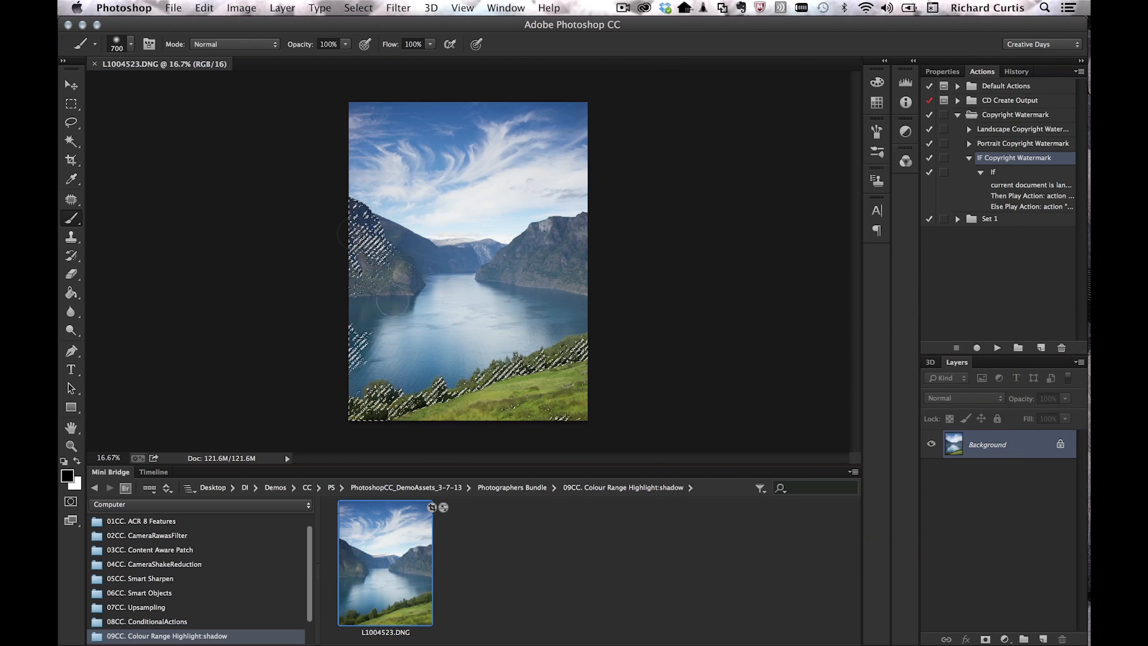
Step: Add a new Selective Color adjustment layer masked to the shadow selection
left_click(282, 7)
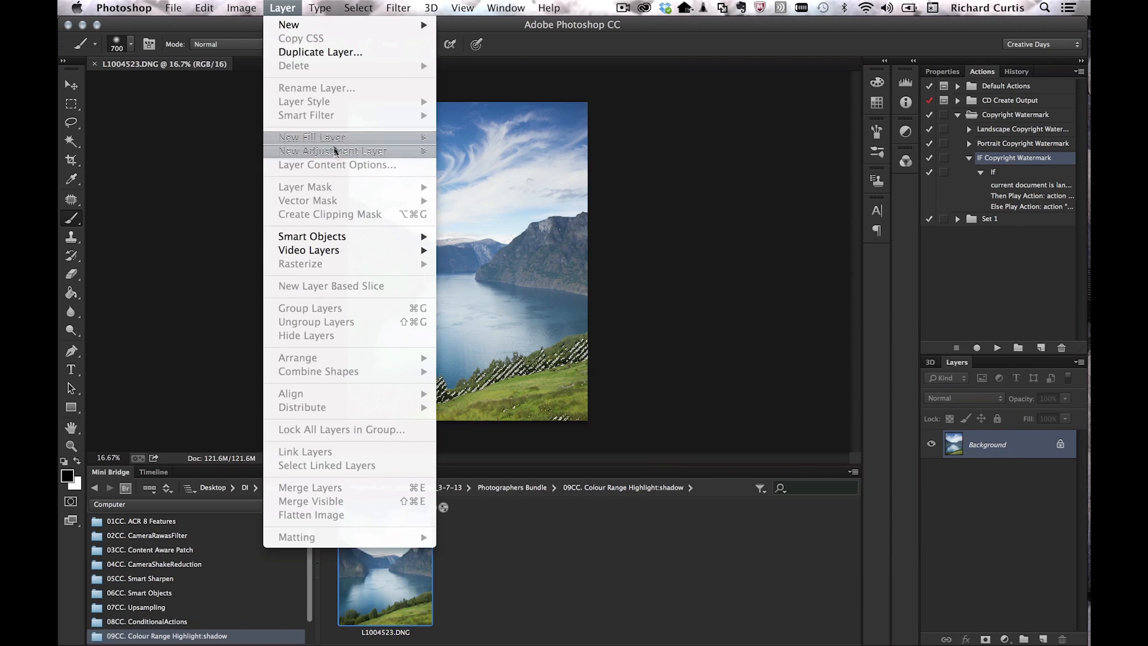
mouse_move(359, 152)
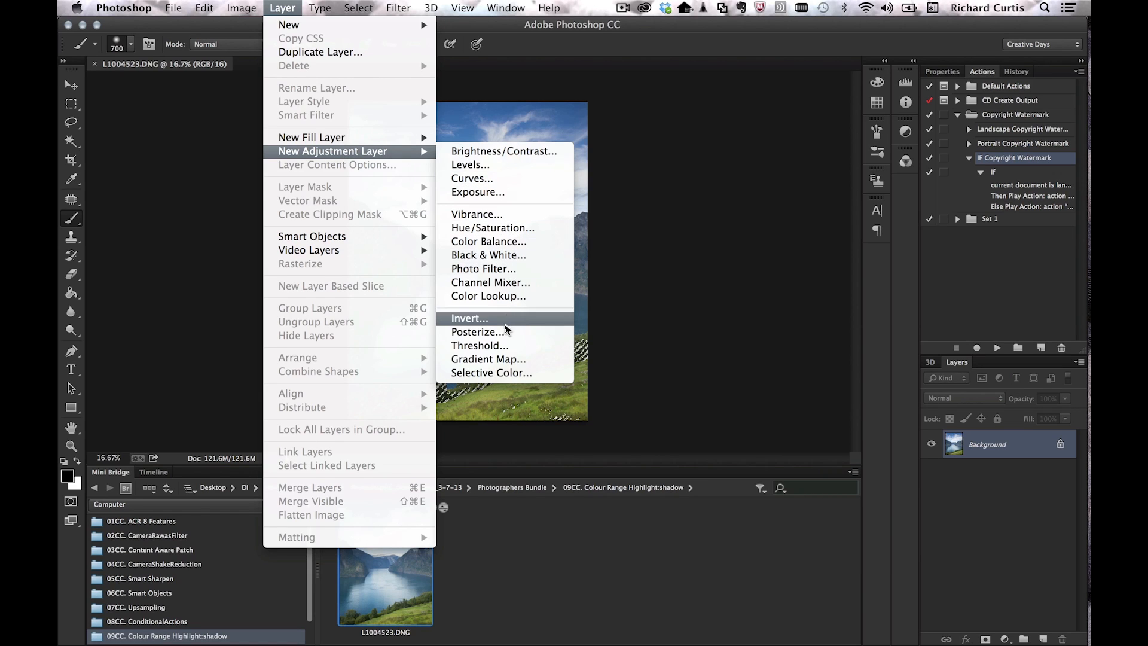
left_click(494, 376)
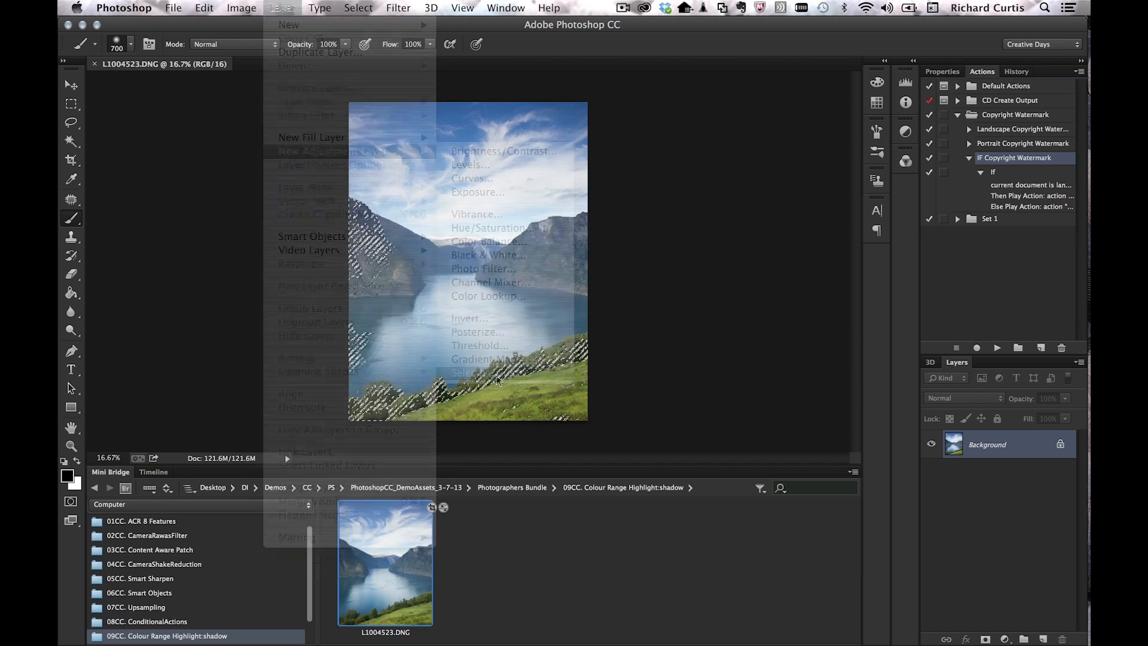
left_click(709, 284)
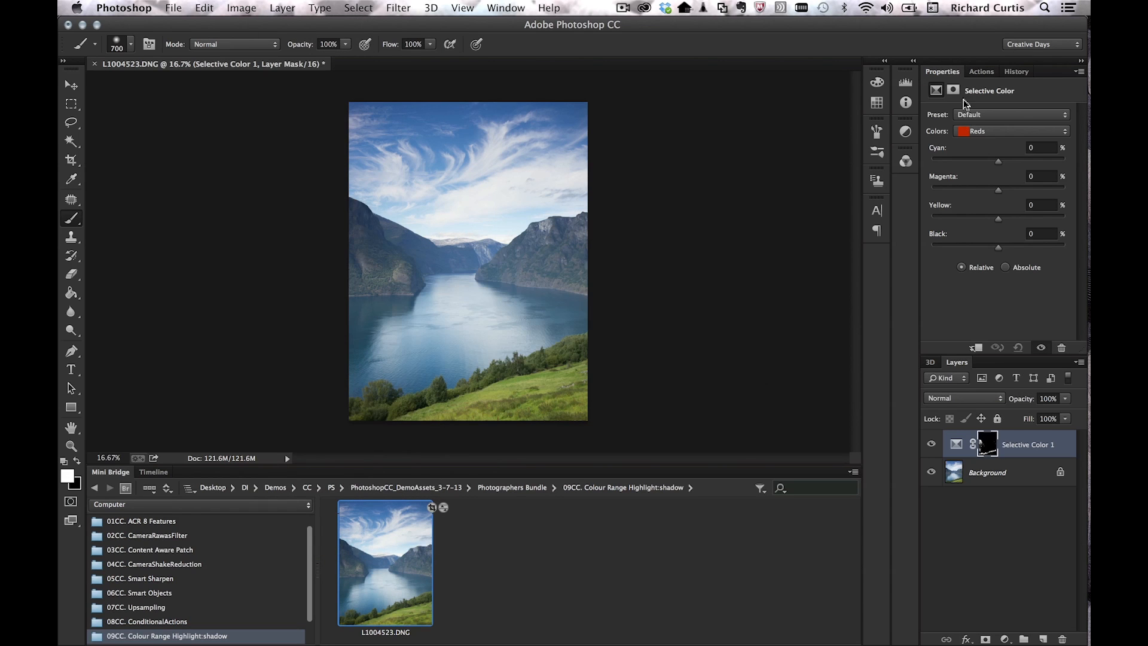
Step: Raise Black to +24 for the Blacks colour range, then zoom in to check the shadows
left_click(1013, 131)
left_click(983, 225)
left_click_drag(1002, 248, 1014, 246)
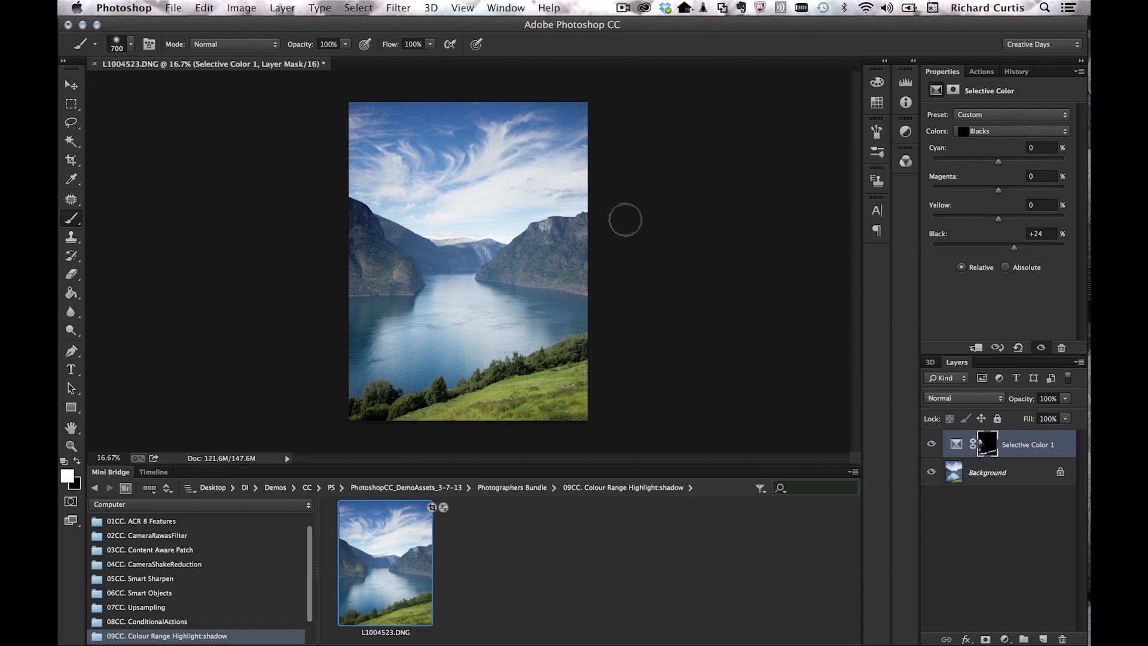
key("super+plus")
key("super+plus")
key("super+plus")
key("super+plus")
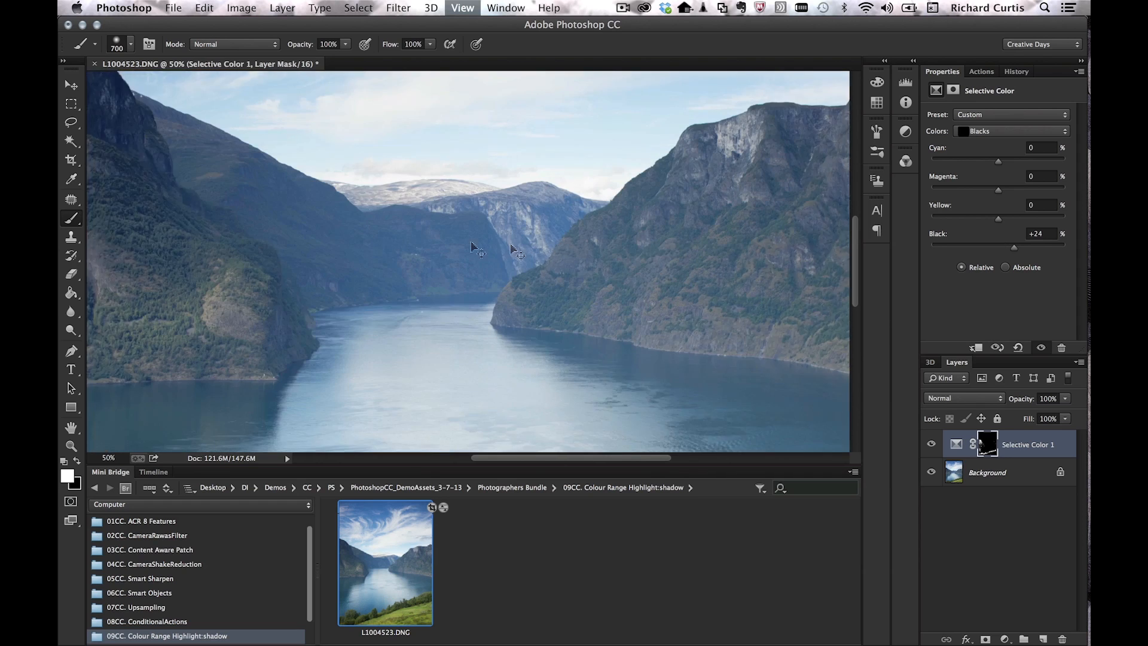
left_click_drag(252, 194, 622, 248)
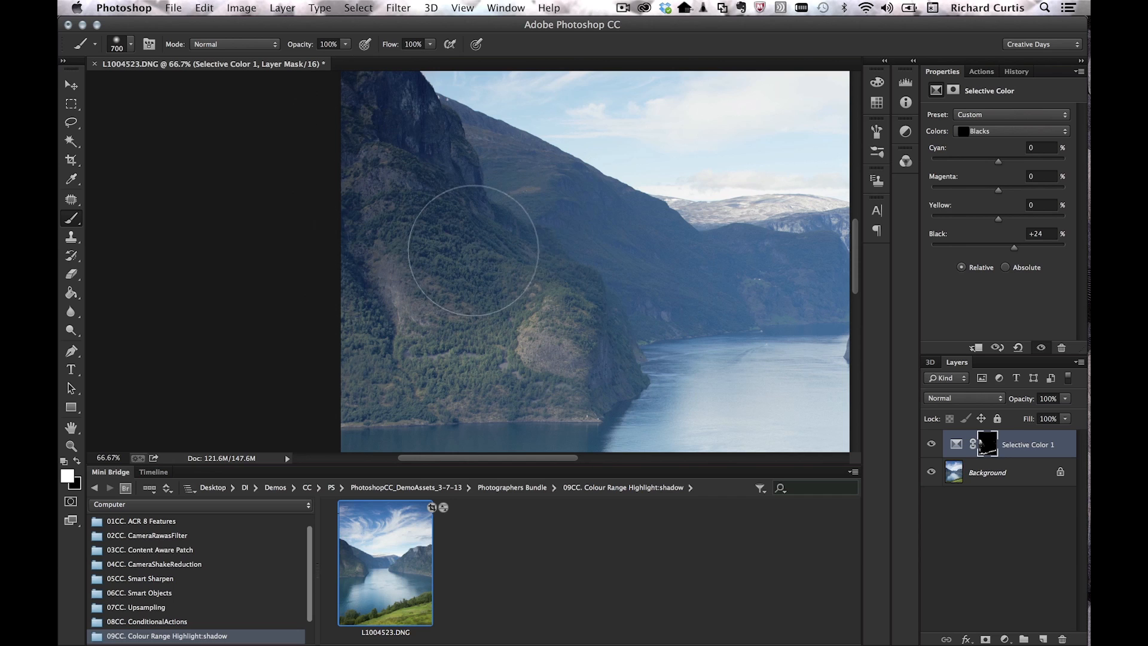
key("super+minus")
key("super+minus")
key("super+minus")
key("super+minus")
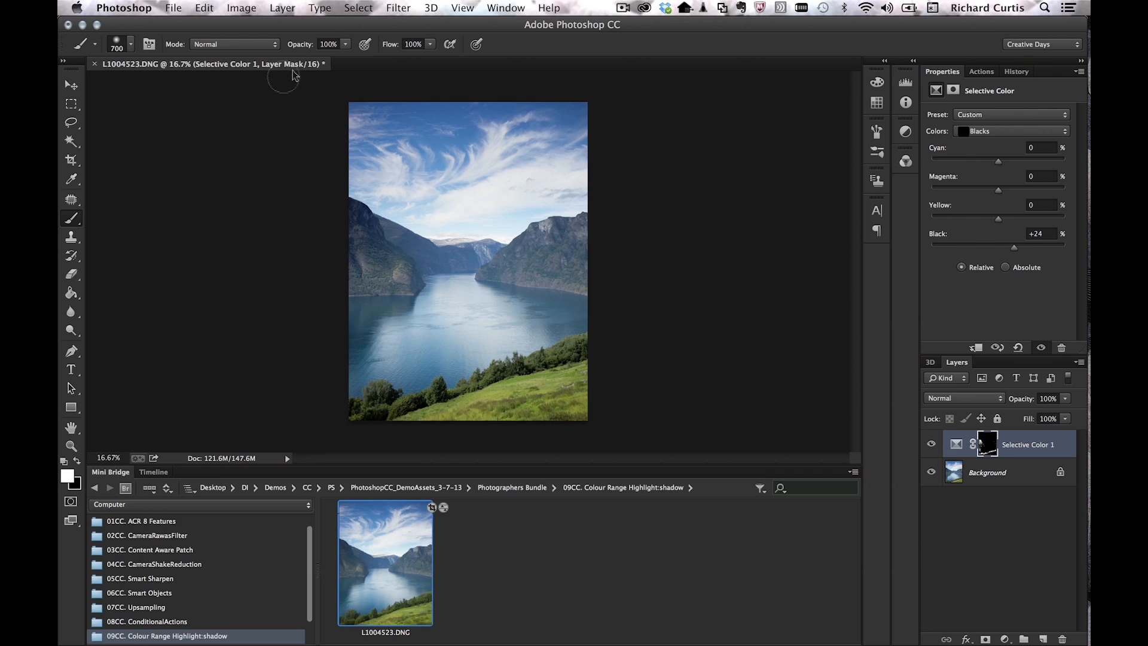
Step: Open the Share on Behance form for the photo titled L1004523
left_click(154, 459)
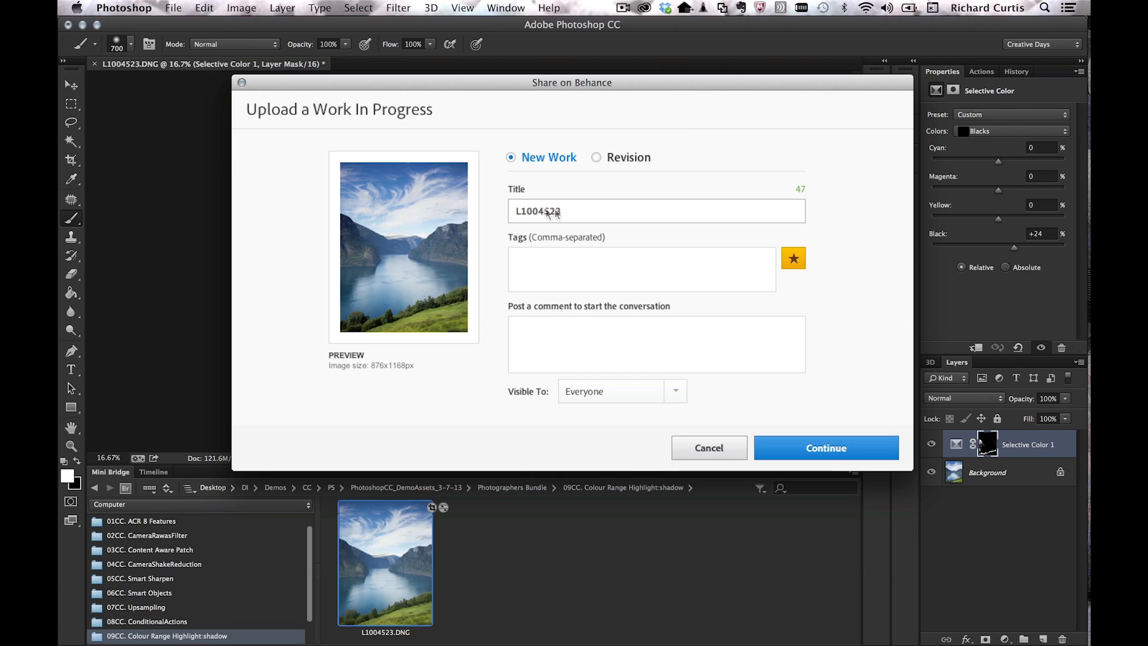
Step: Tag the work Norway and Fjord and add the comment 'Please provide feedback on this image'
left_click(556, 276)
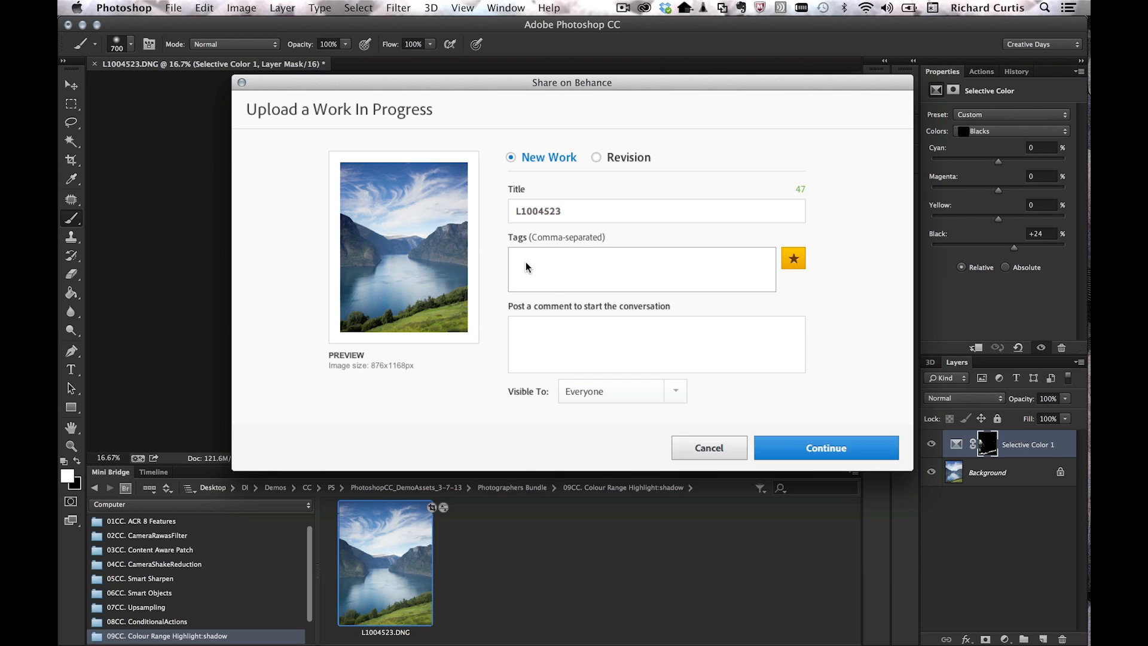
type("Norway,Fj")
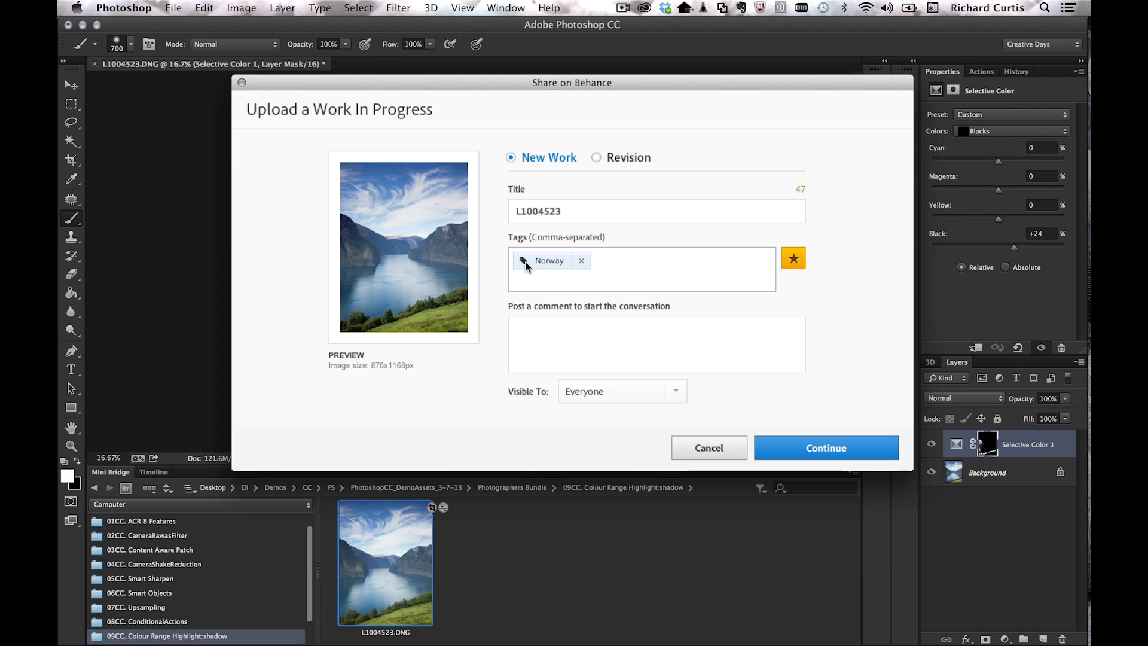
type("ord")
left_click(561, 334)
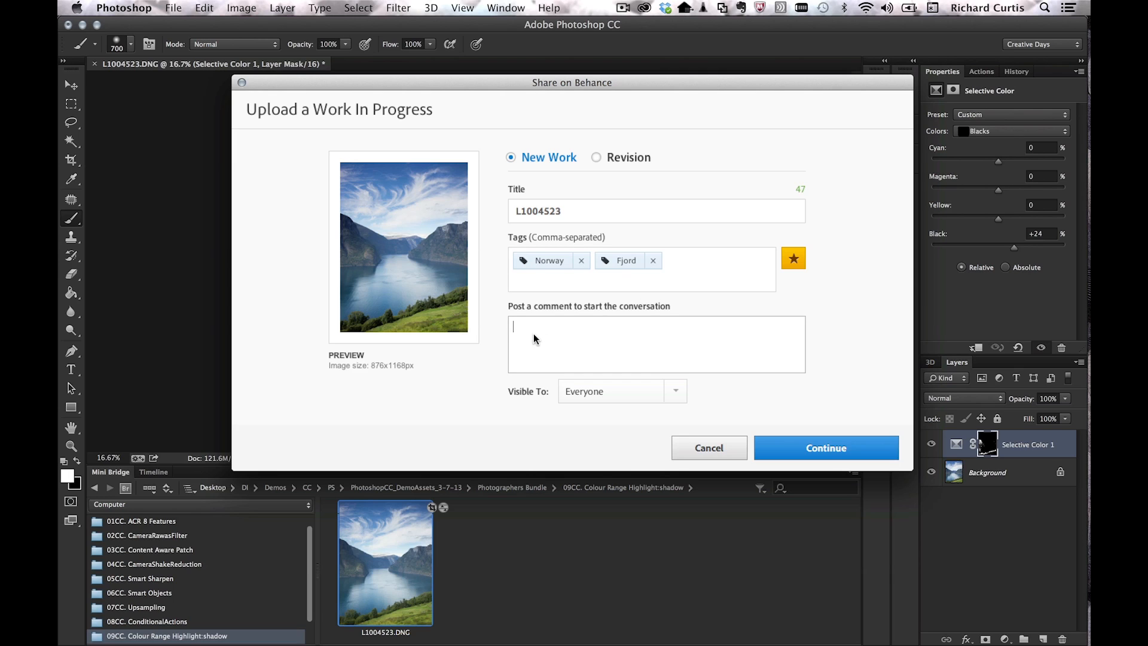
type("Please provide feedback on this image")
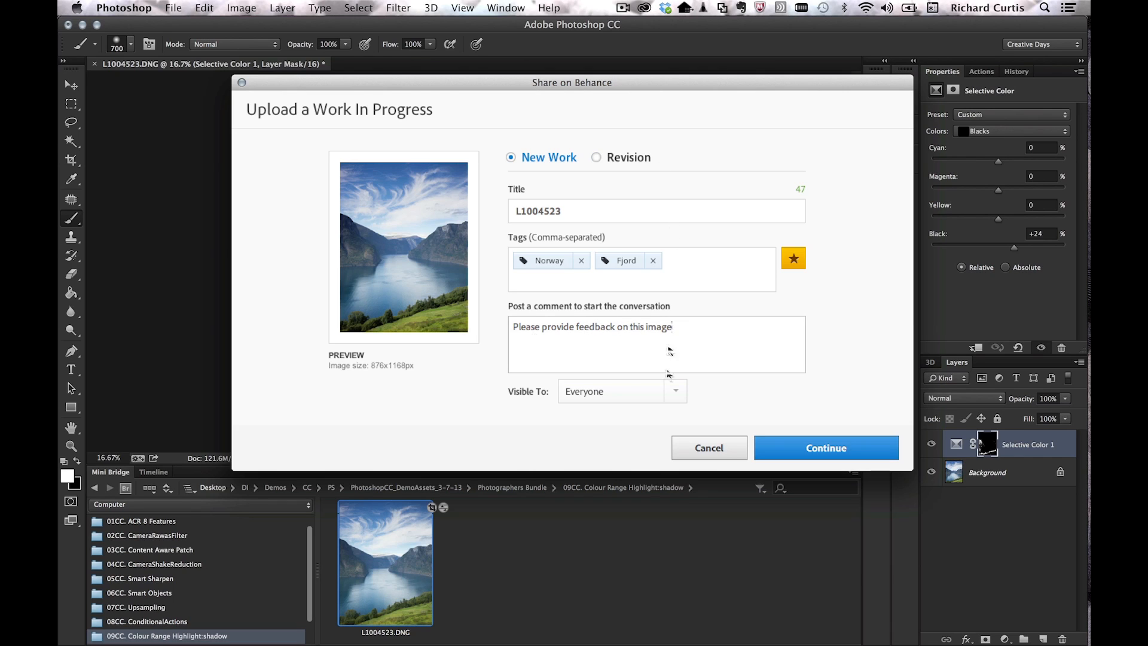
Step: Make it visible to the Feedback Circle, upload it, and skip the promotion step
left_click(573, 391)
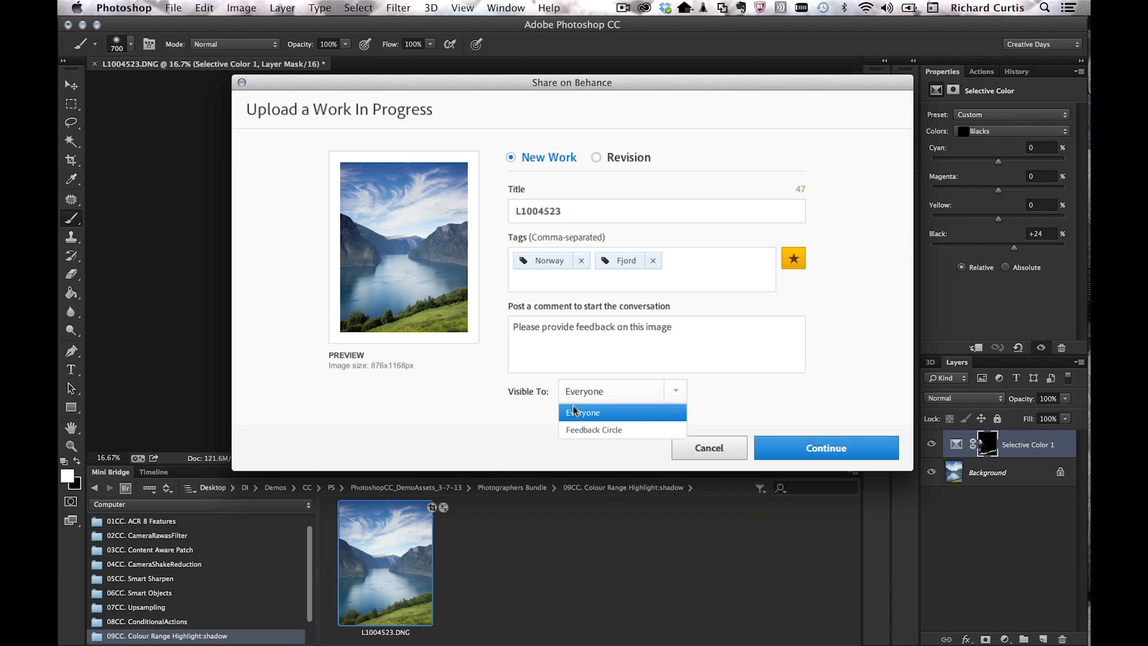
left_click(592, 430)
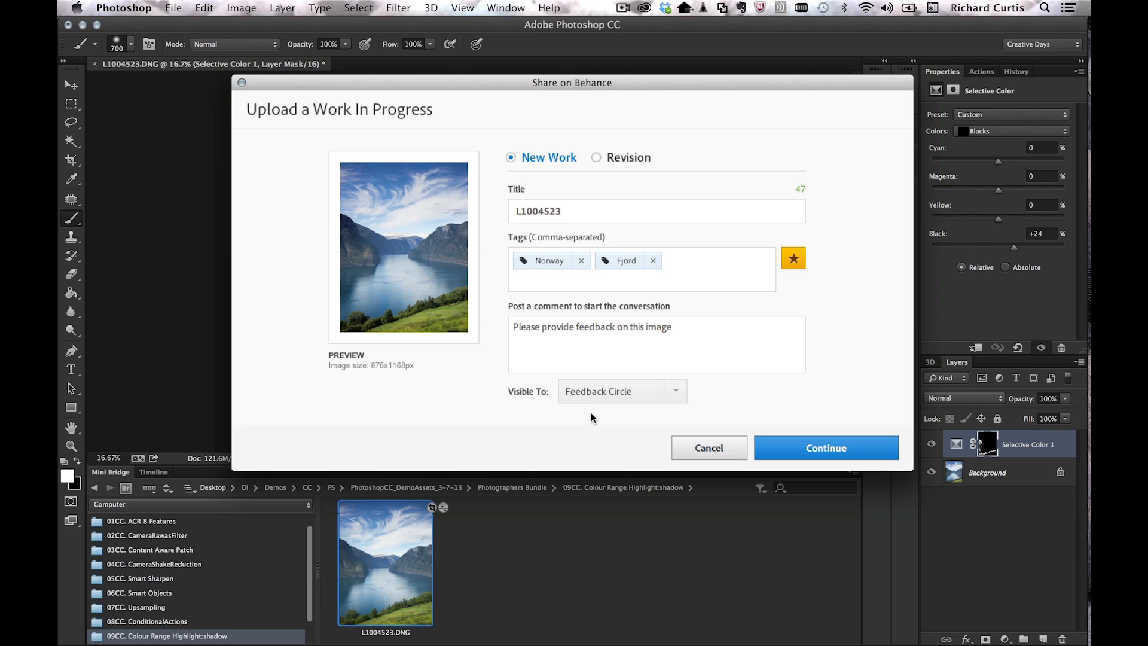
left_click(807, 448)
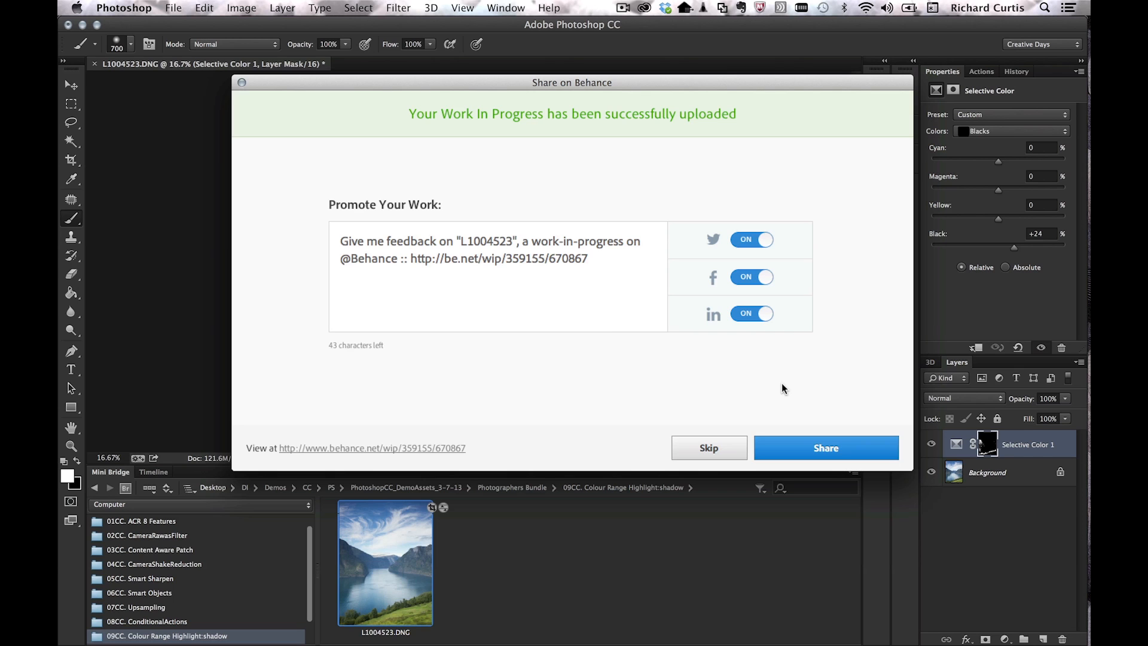
key("Escape")
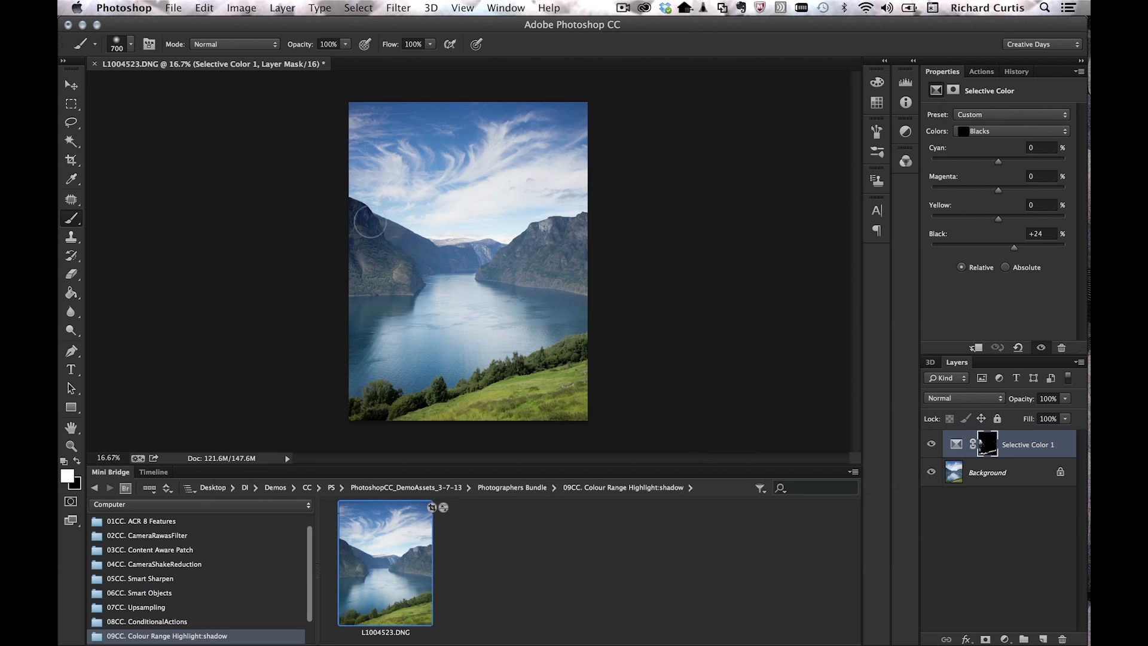
Step: Minimize Photoshop, Lightroom and PowerPoint, then show the Creative Cloud activity feed
left_click(84, 26)
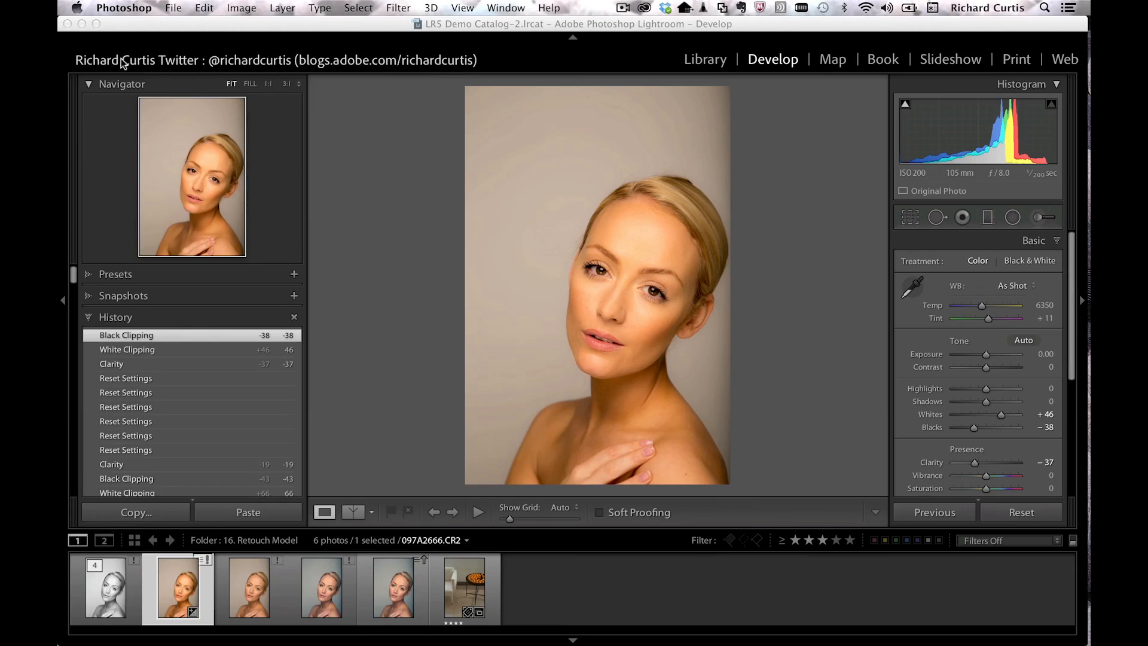
left_click(86, 27)
left_click(94, 25)
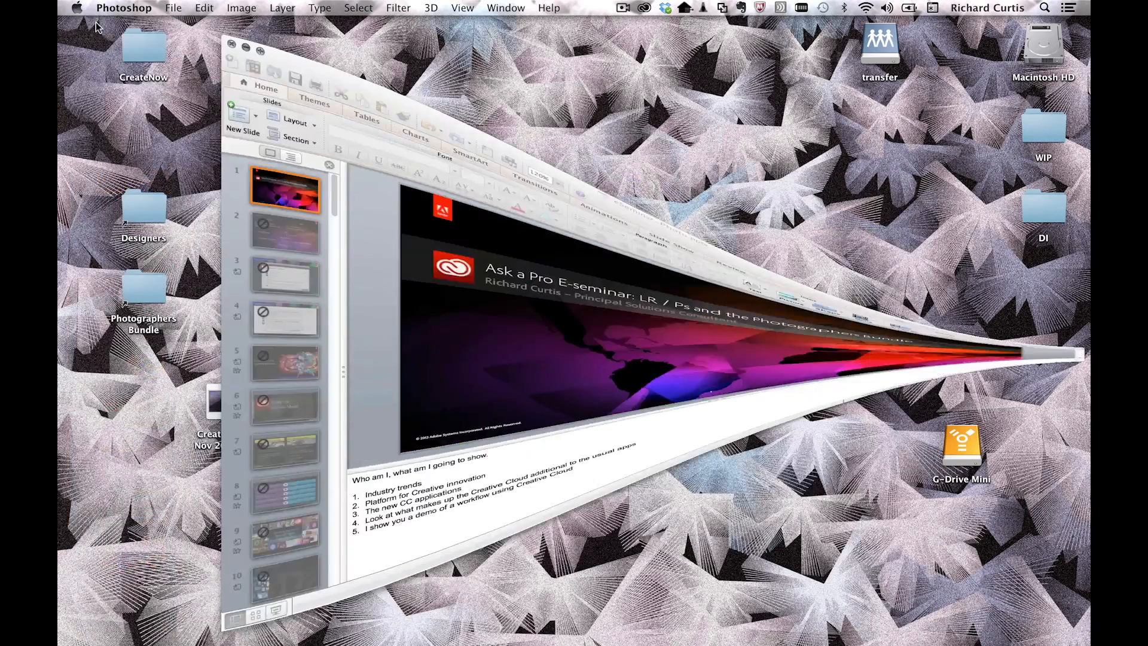
left_click(644, 8)
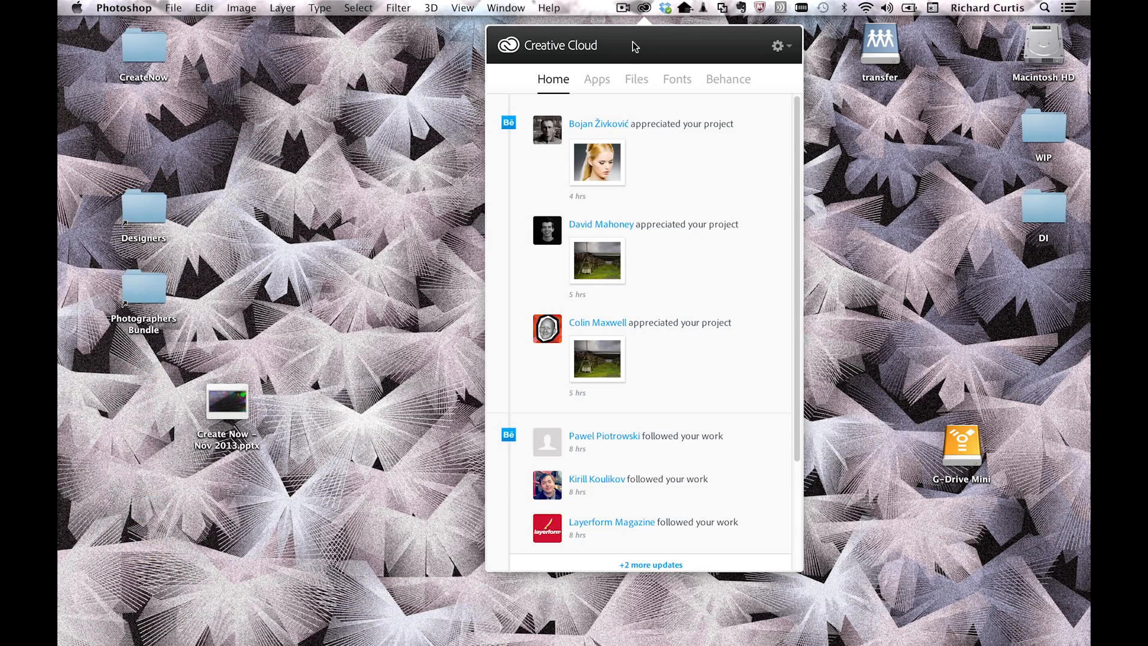
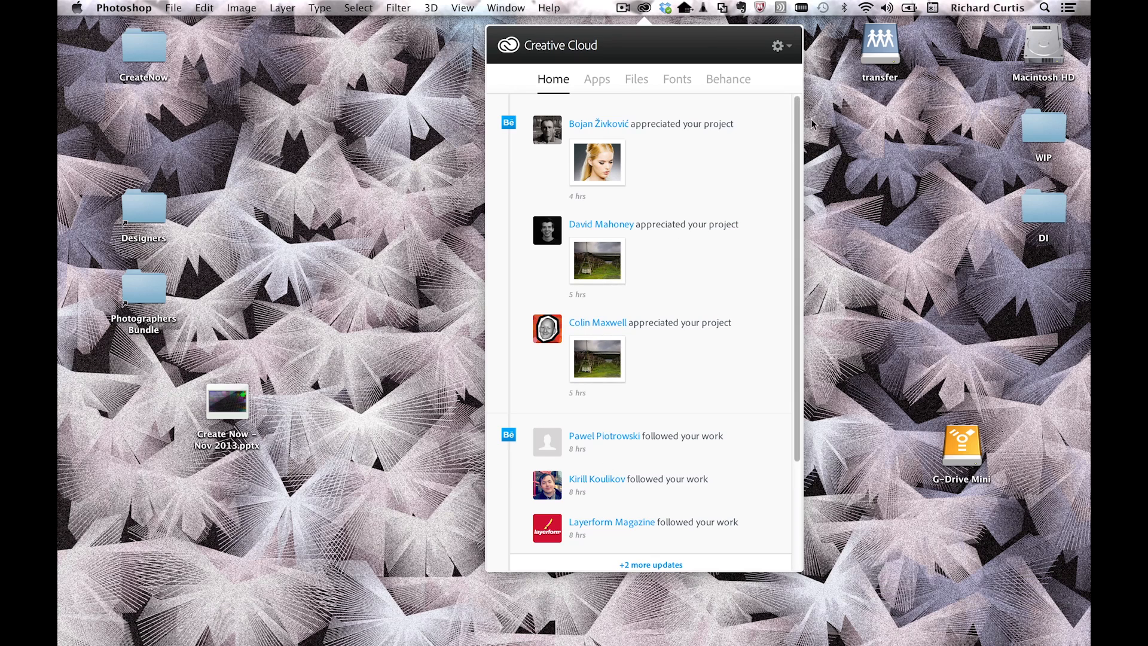
Step: Scroll the Behance My Activity feed of appreciations, WIP uploads and collection saves
mouse_move(796, 117)
left_mouse_down()
mouse_move(797, 241)
mouse_move(791, 109)
left_mouse_up()
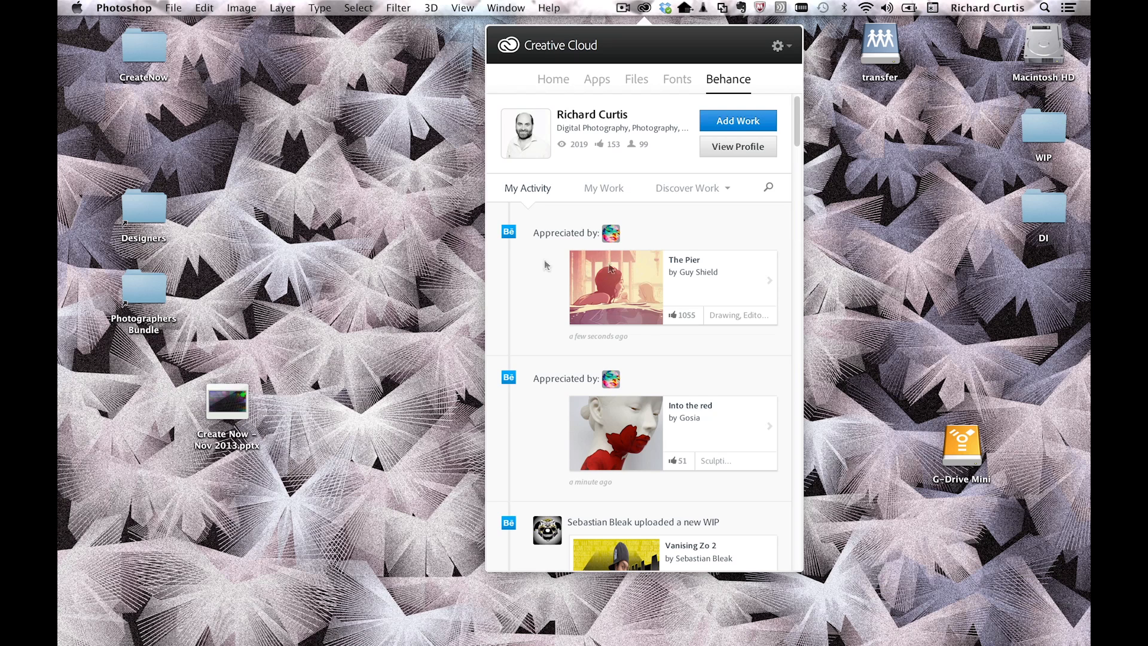
scroll(800, 136, "down", 2)
left_click_drag(800, 136, 800, 280)
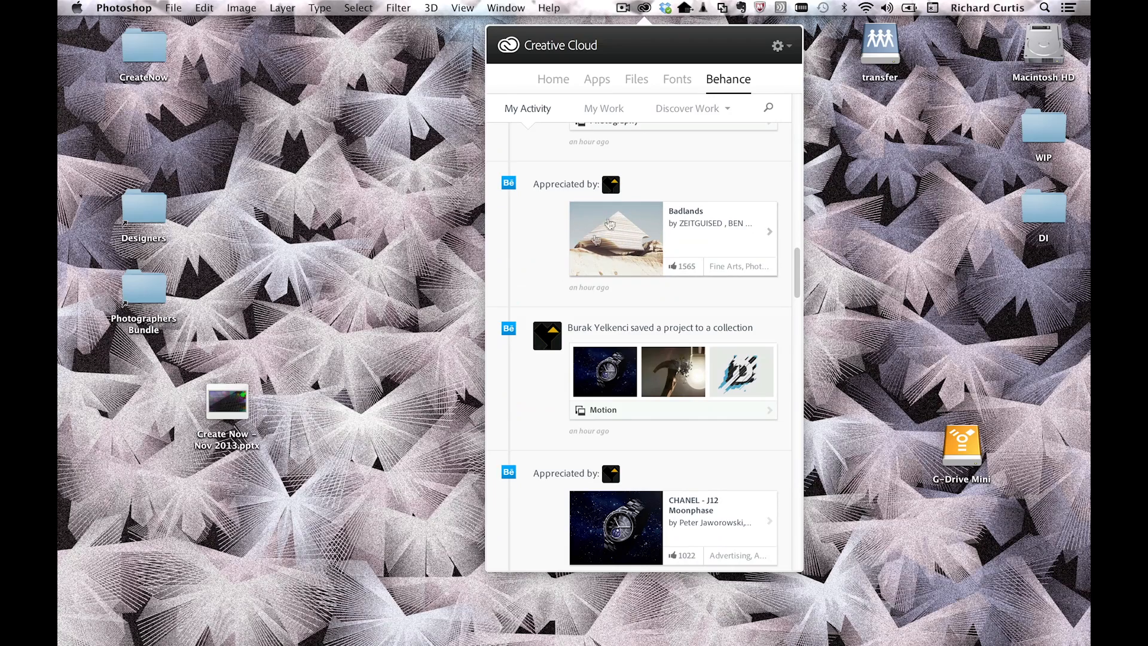
Step: Open the Badlands project from the feed in Safari and scroll through it
left_click(618, 243)
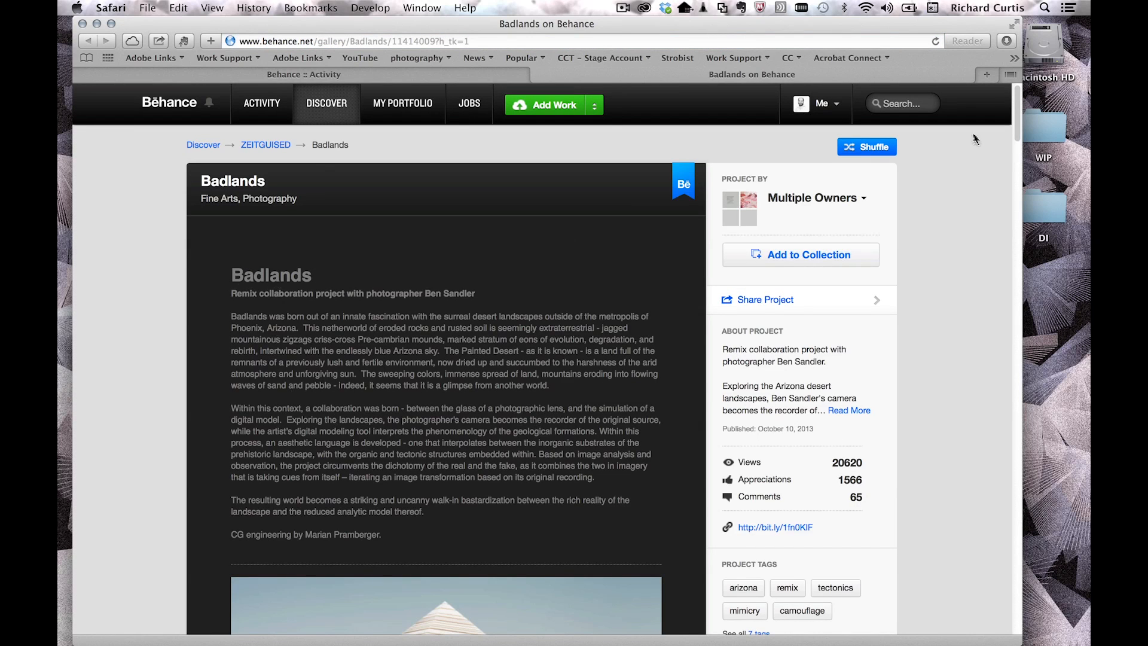
left_click_drag(1019, 103, 1021, 167)
scroll(1020, 186, "down", 15)
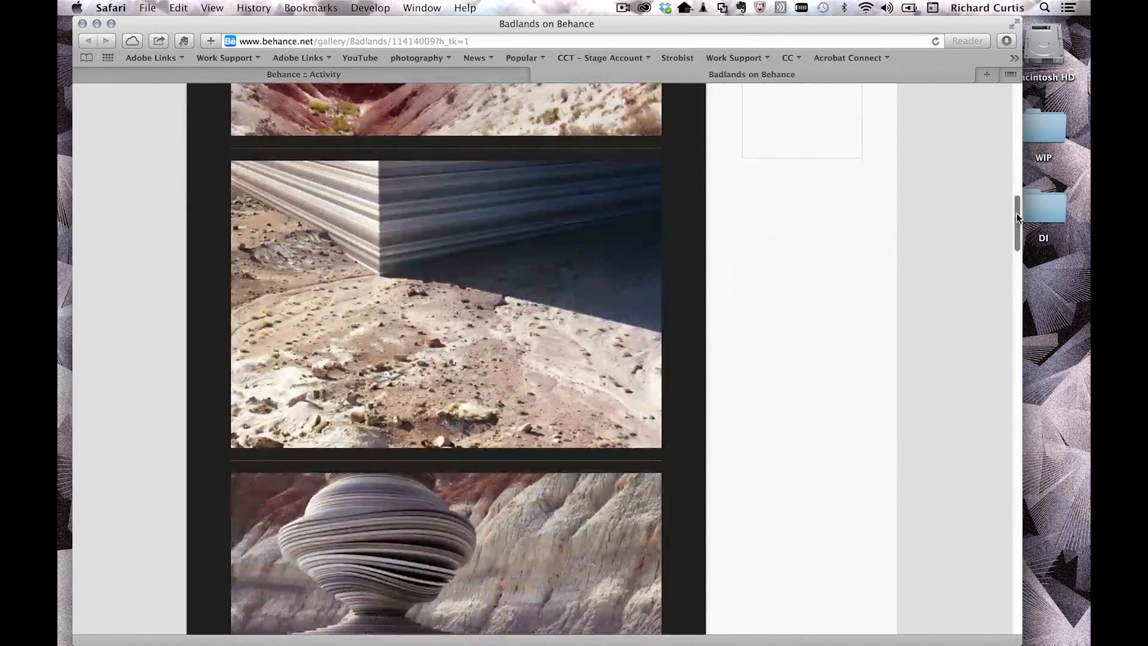
scroll(1010, 283, "down", 15)
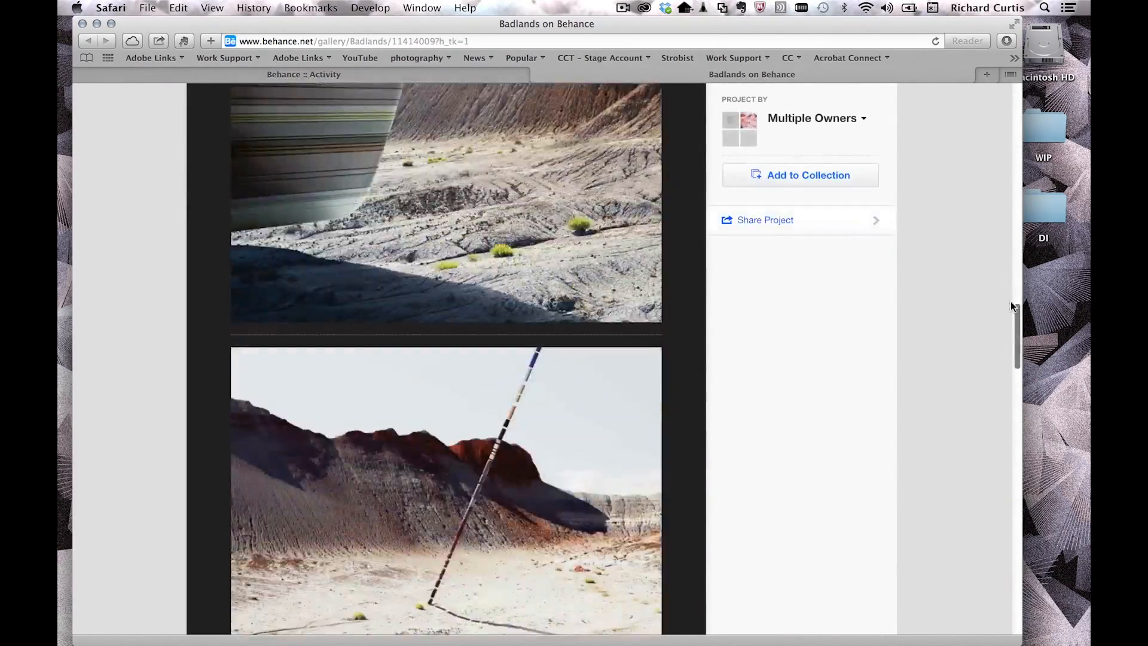
scroll(1002, 408, "down", 15)
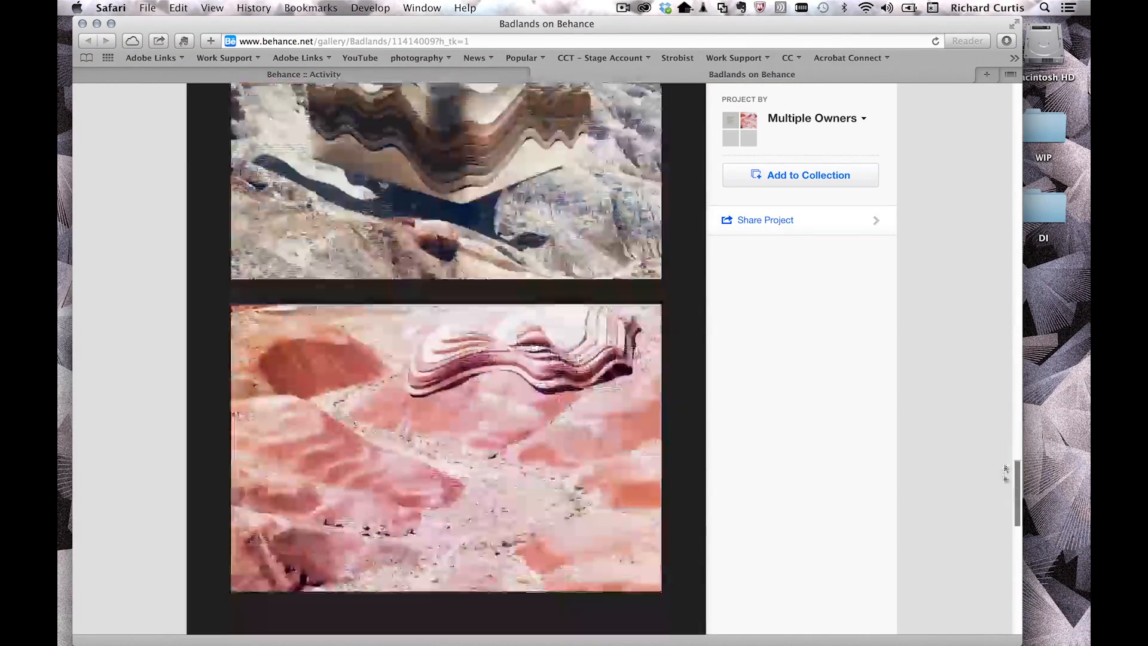
scroll(974, 474, "up", 8)
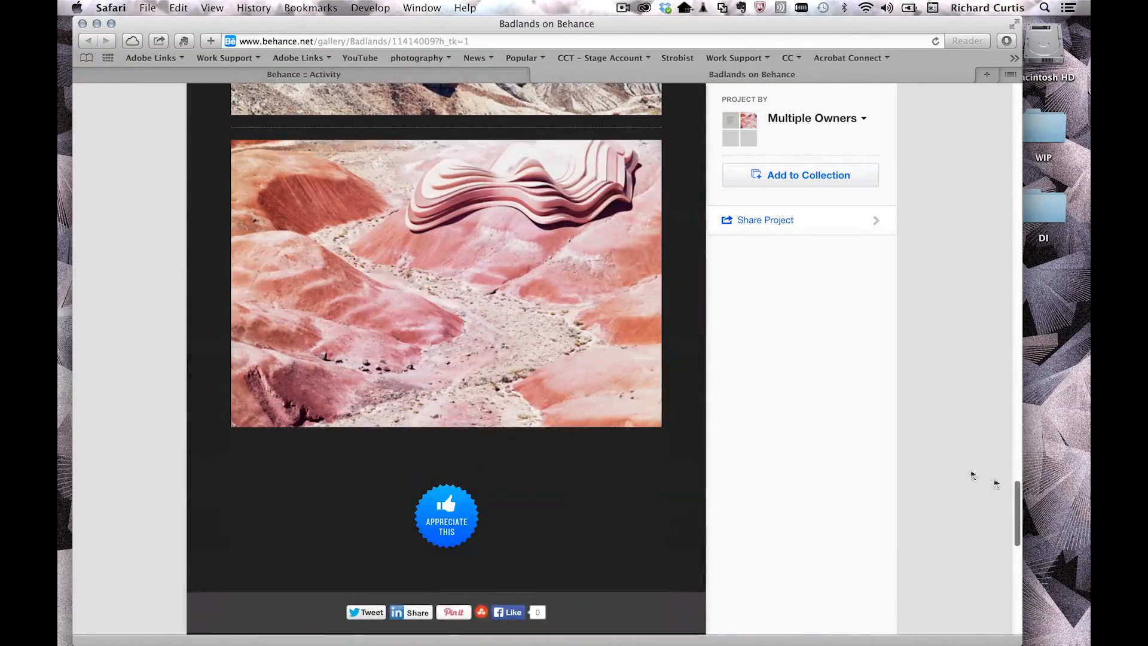
Step: Appreciate Badlands, save it to the Following Art Work collection, and return to the Creative Cloud feed
left_click(444, 519)
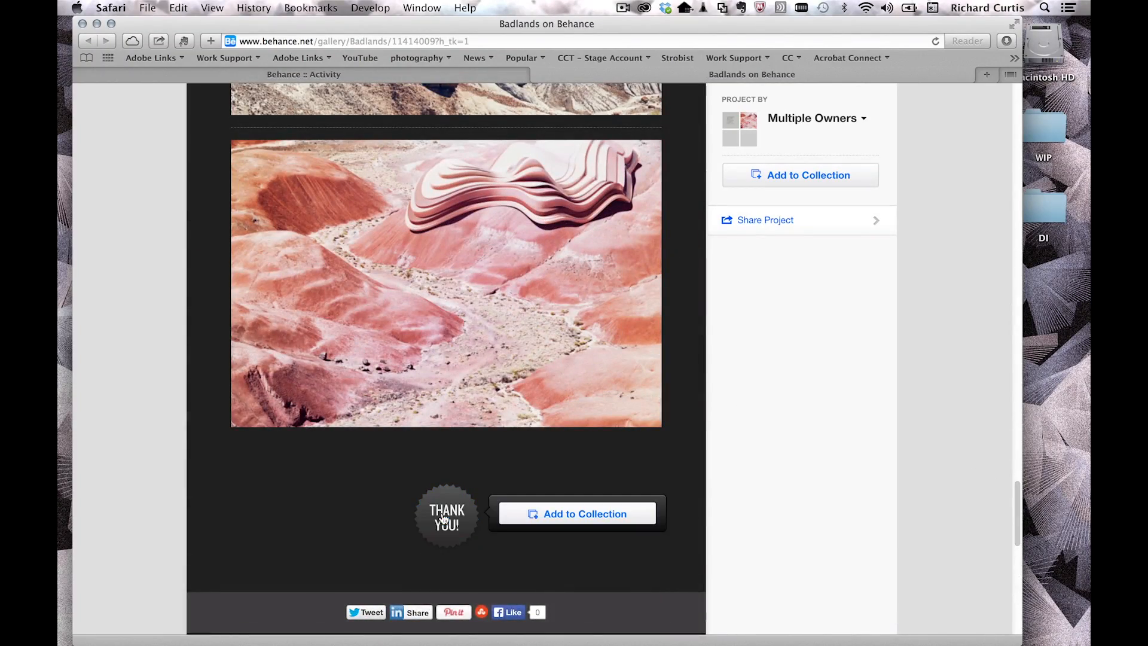
left_click(565, 514)
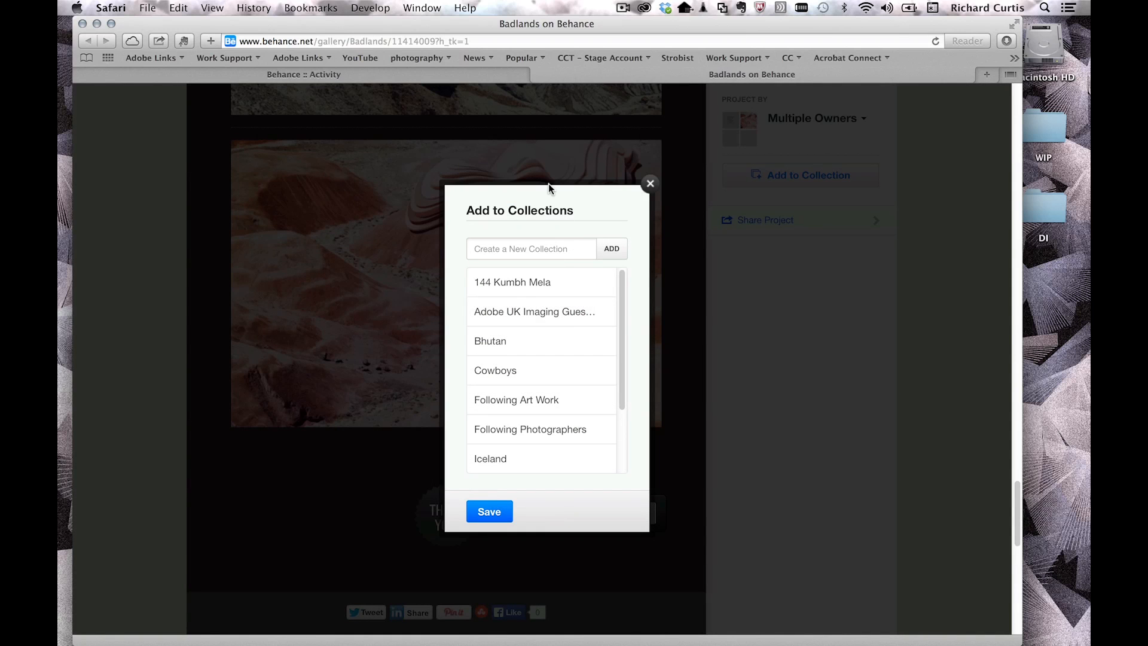
left_click(526, 399)
left_click(491, 512)
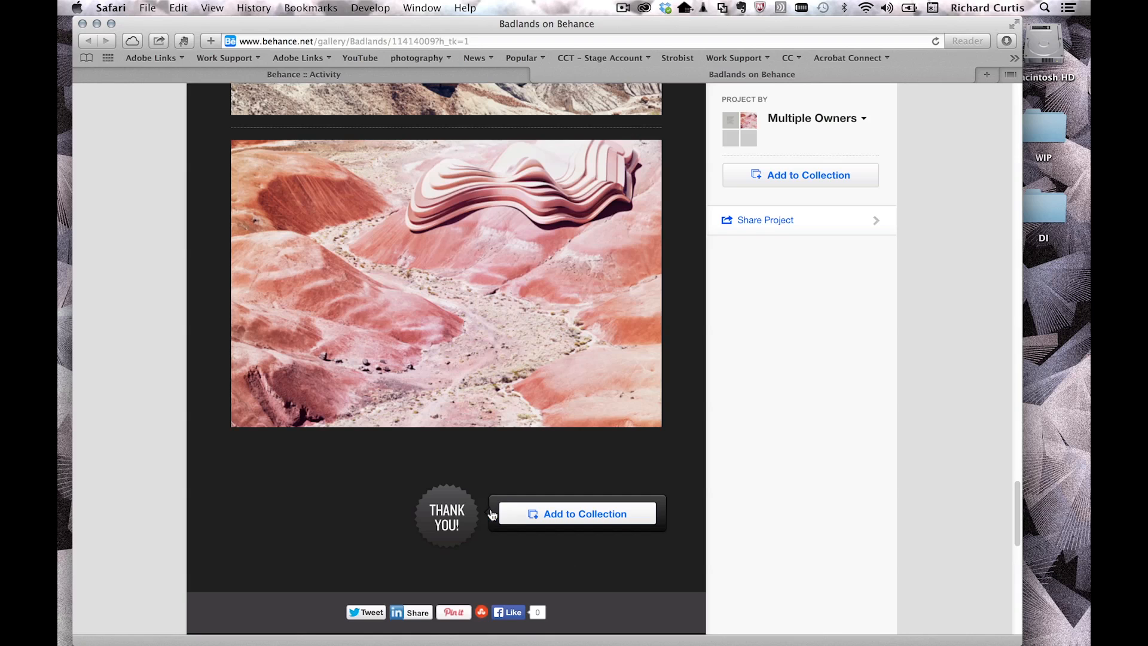
left_click_drag(1017, 511, 1000, 125)
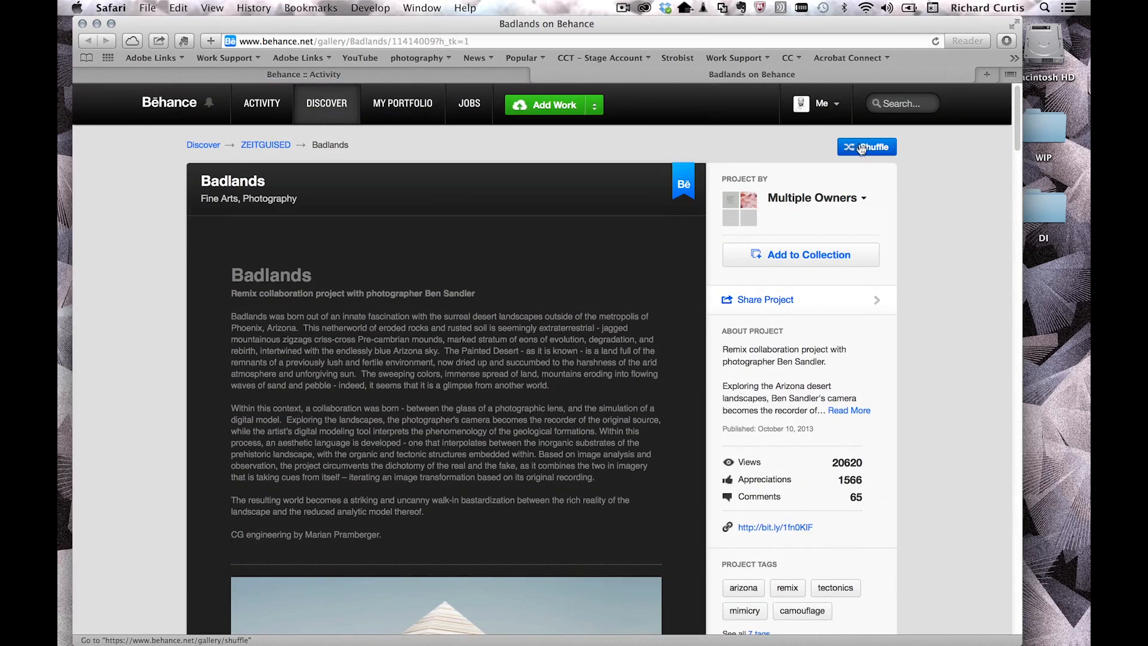
mouse_move(1017, 116)
left_mouse_down()
mouse_move(1020, 205)
mouse_move(1020, 94)
left_mouse_up()
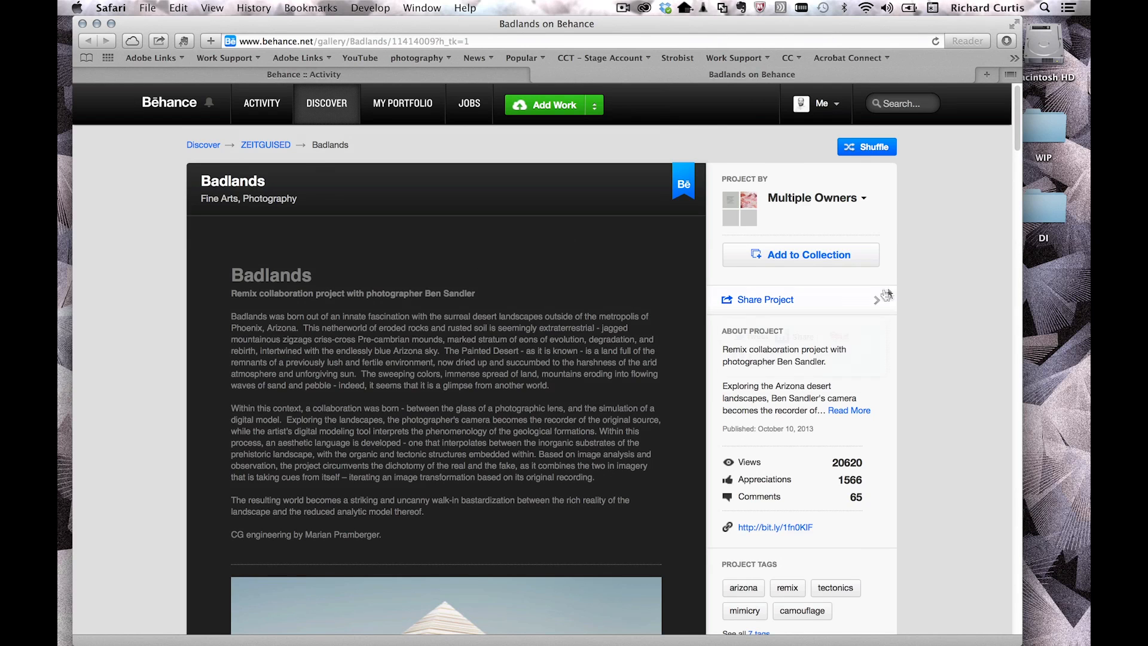
left_click(644, 8)
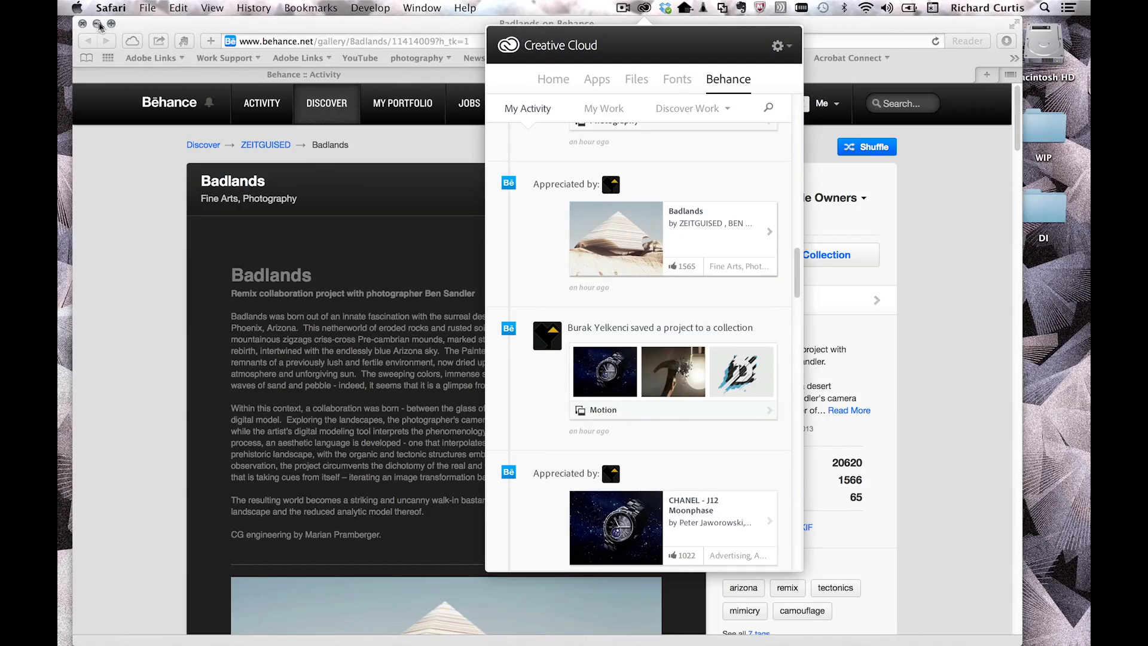
Step: Hide Safari and show your own Behance work in the Creative Cloud panel
left_click(97, 24)
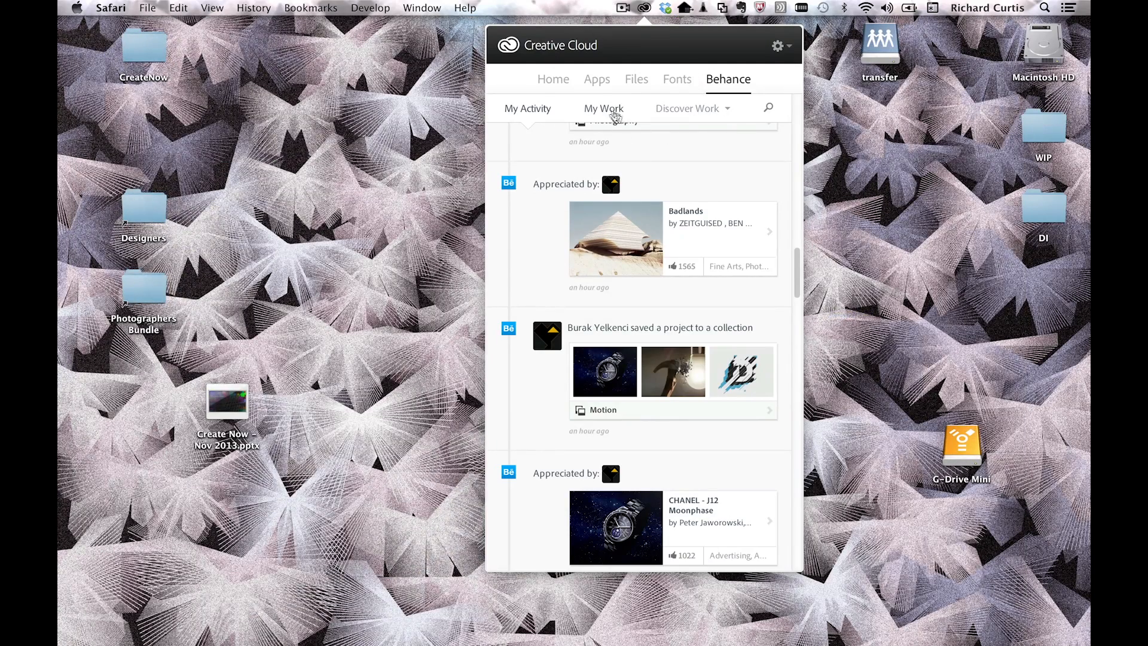
left_click(614, 114)
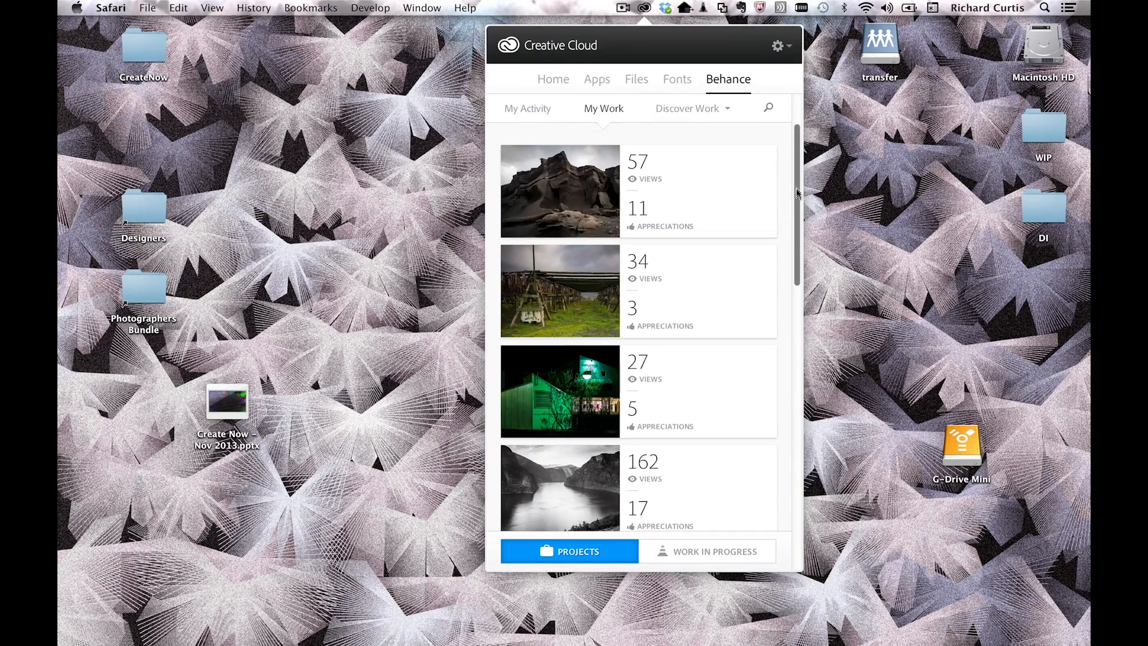
scroll(797, 191, "up", 3)
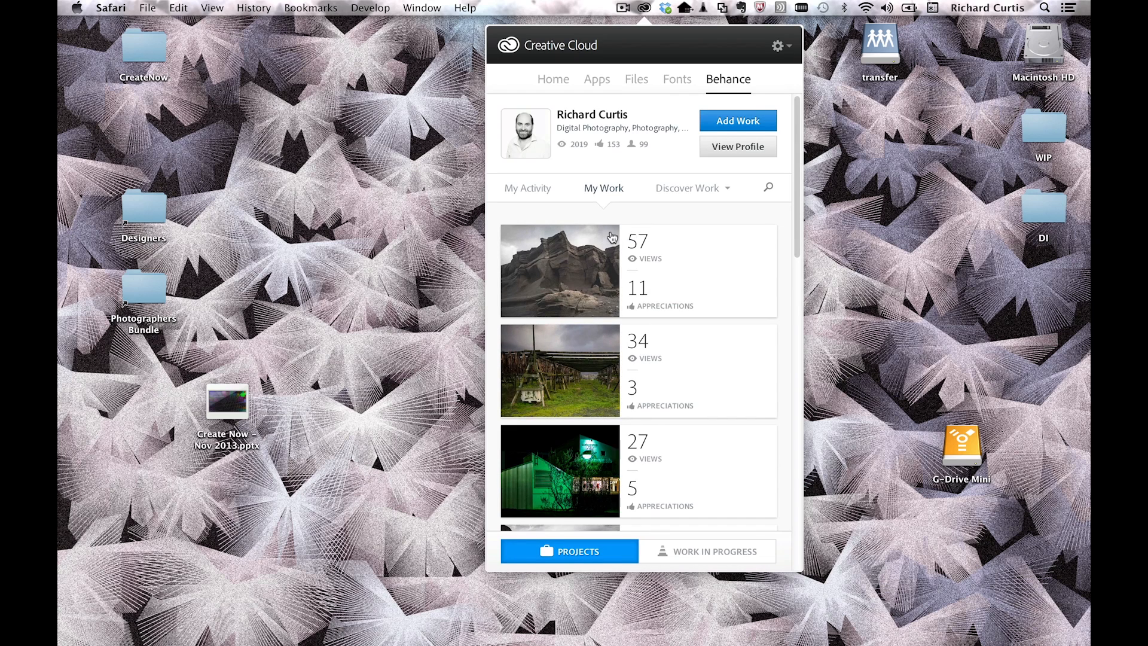
left_click(696, 191)
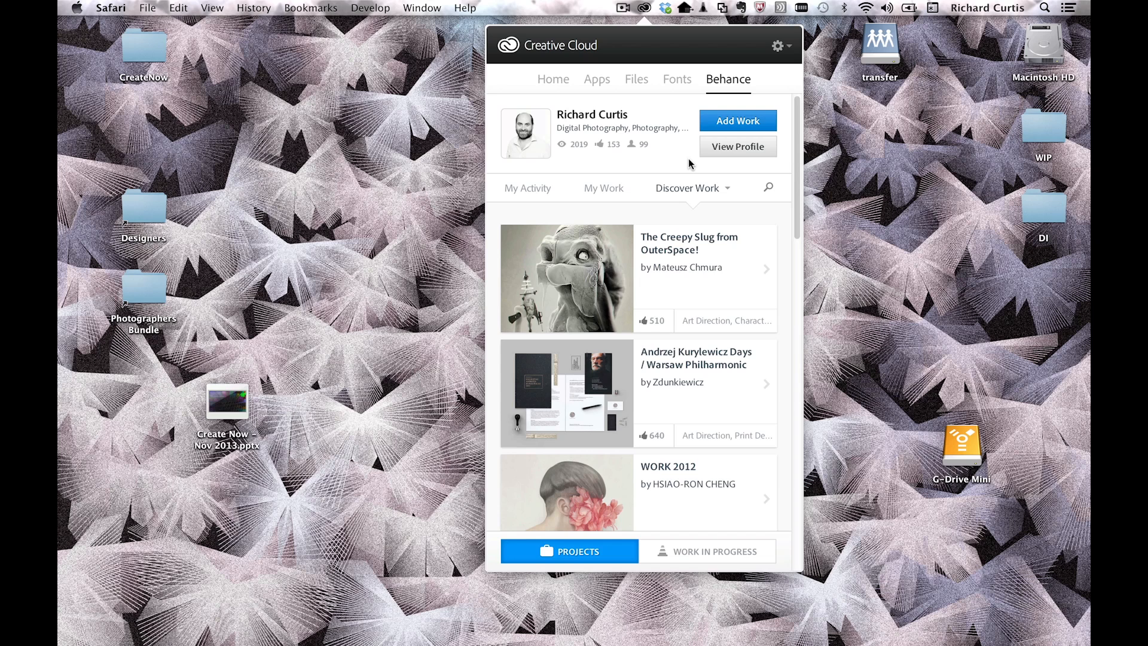
left_click(613, 193)
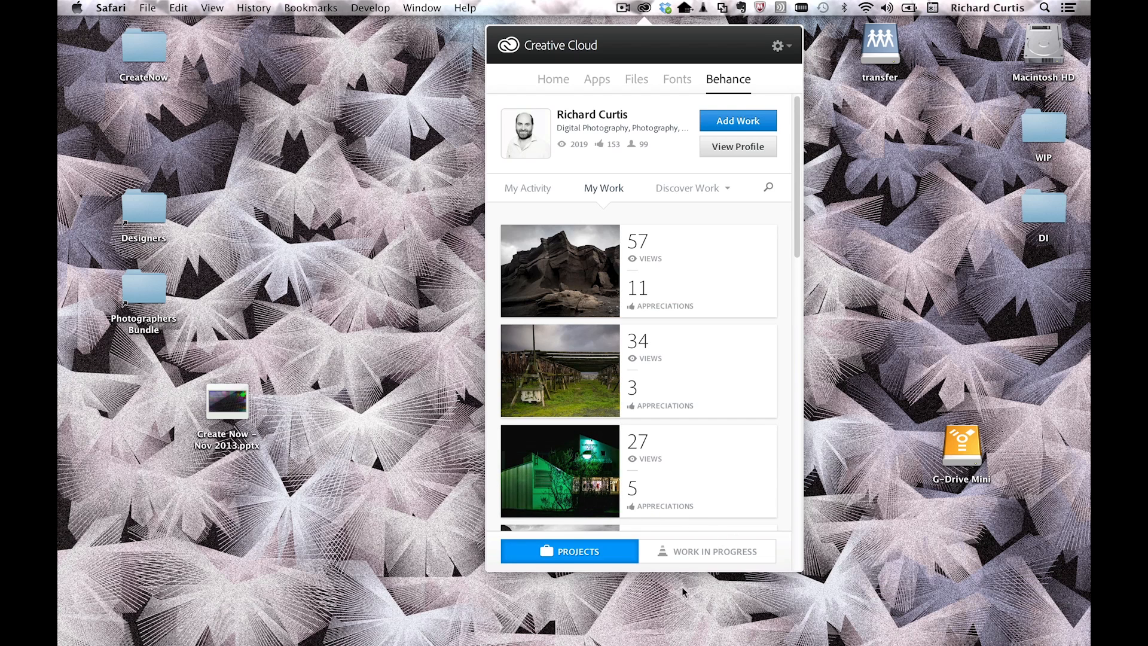
Step: Switch the list to Works in Progress and open the ZipLine WIP in the browser
left_click(706, 551)
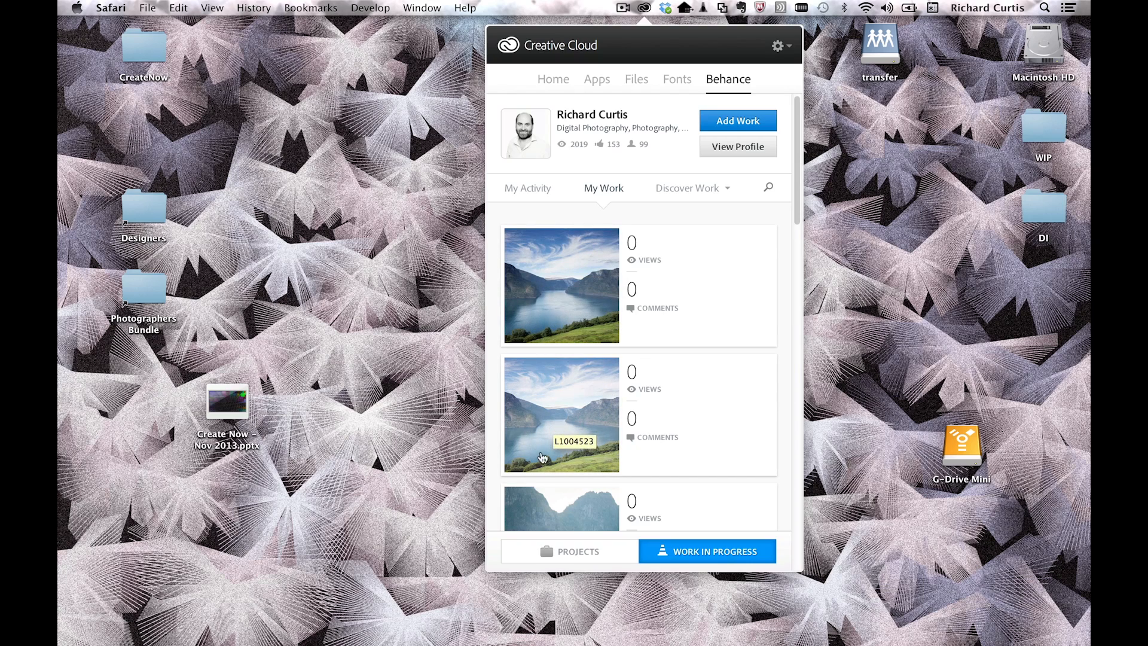
left_click_drag(800, 128, 789, 524)
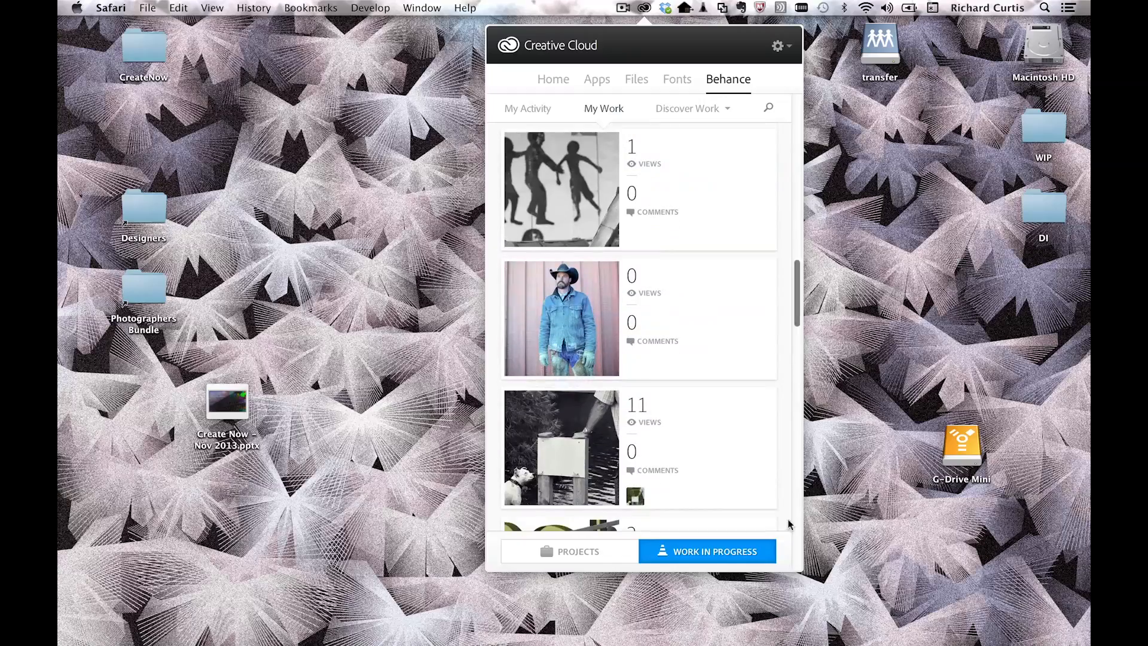
left_click_drag(798, 300, 793, 524)
left_click_drag(799, 459, 799, 486)
scroll(804, 458, "down", 10)
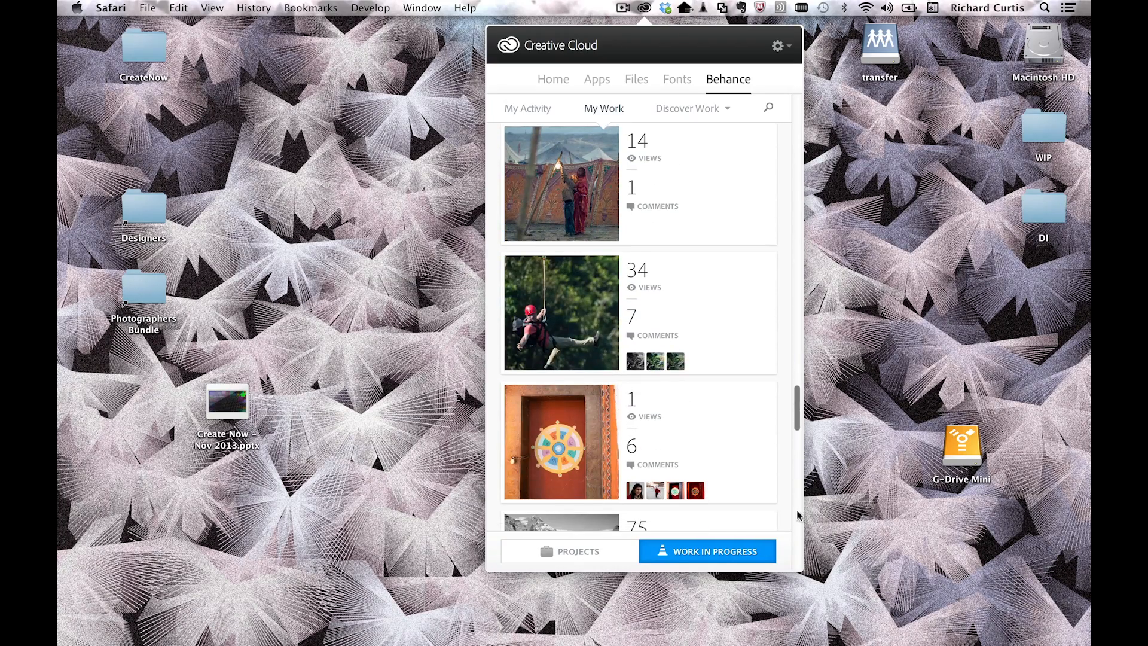
left_click(579, 326)
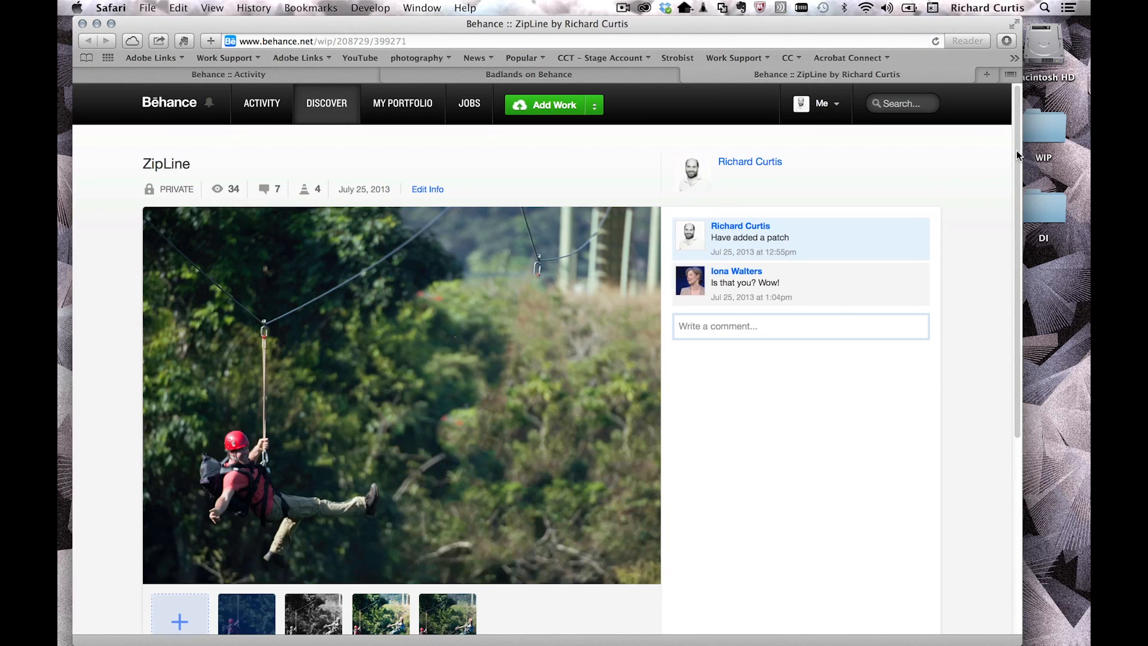
scroll(777, 269, "down", 2)
left_click(448, 562)
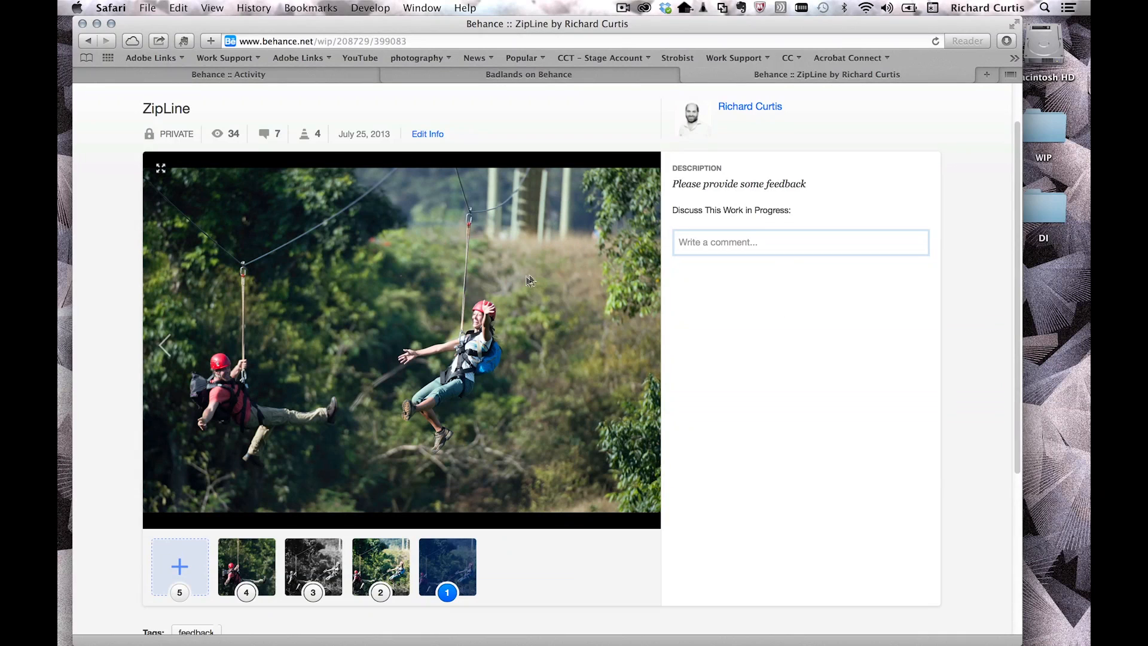
left_click(378, 567)
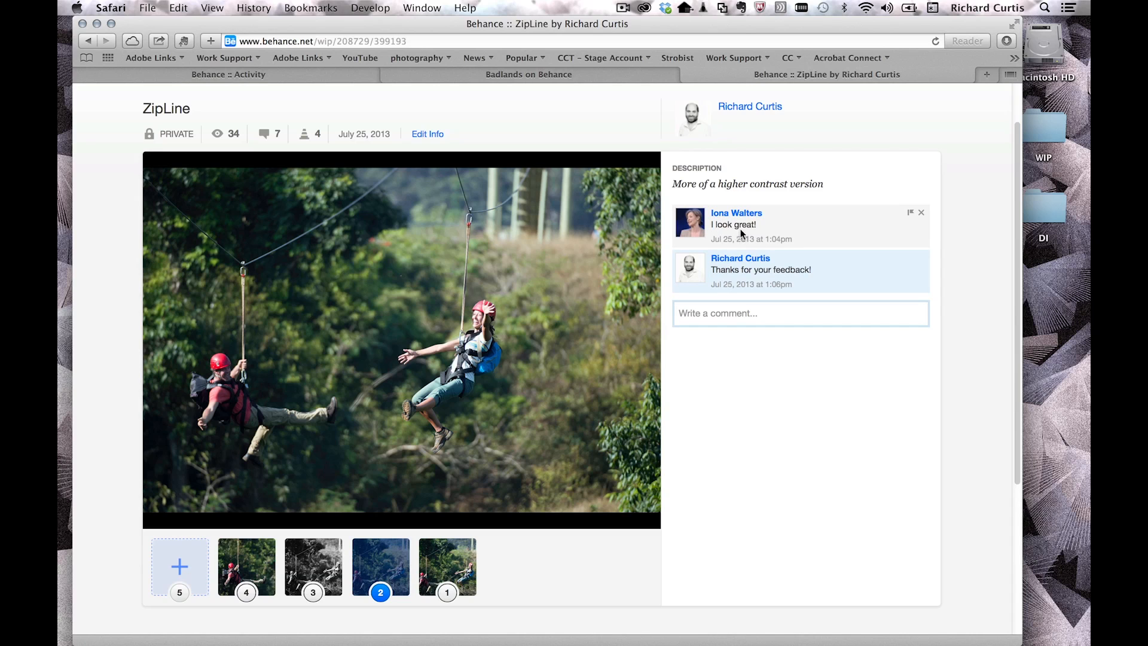
left_click(311, 555)
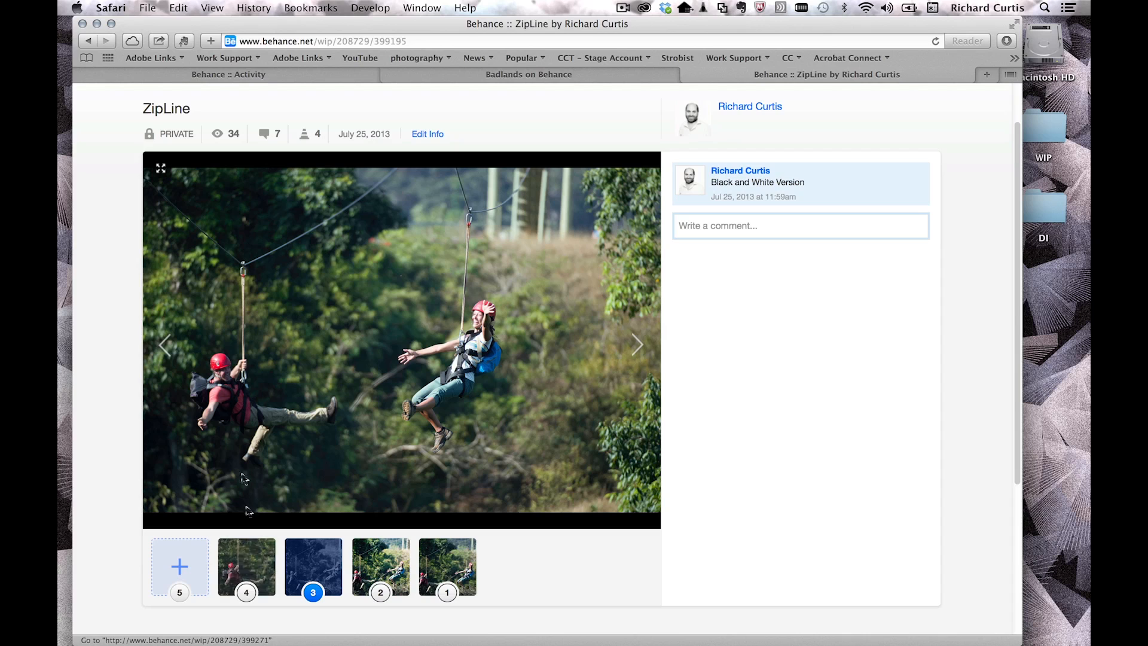
left_click(245, 565)
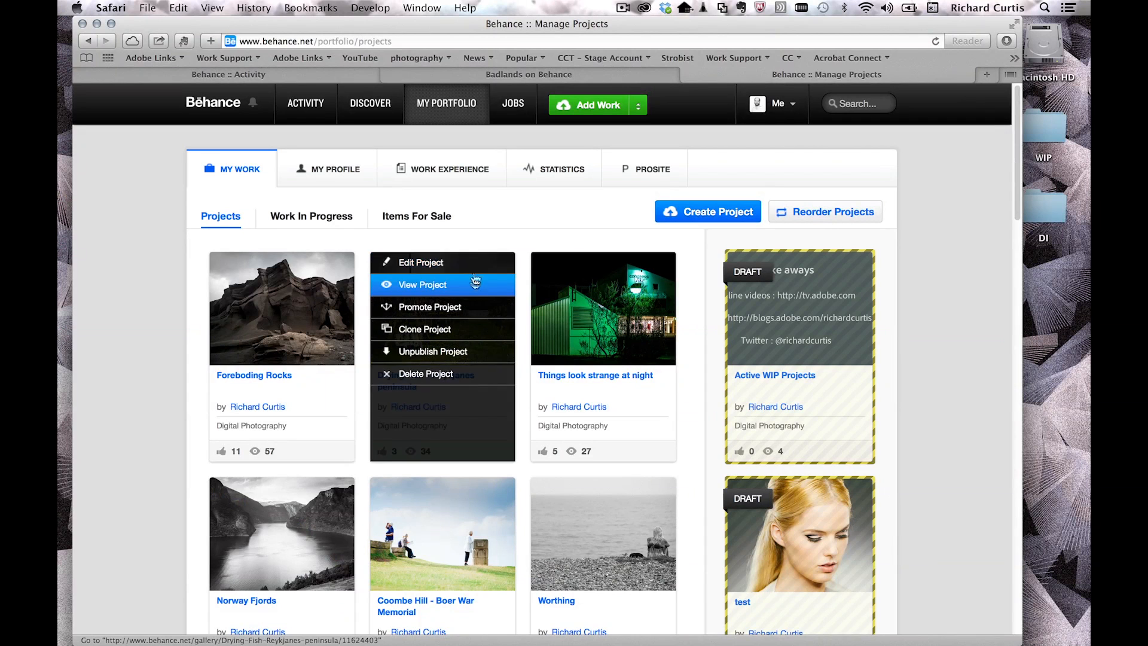
mouse_move(278, 334)
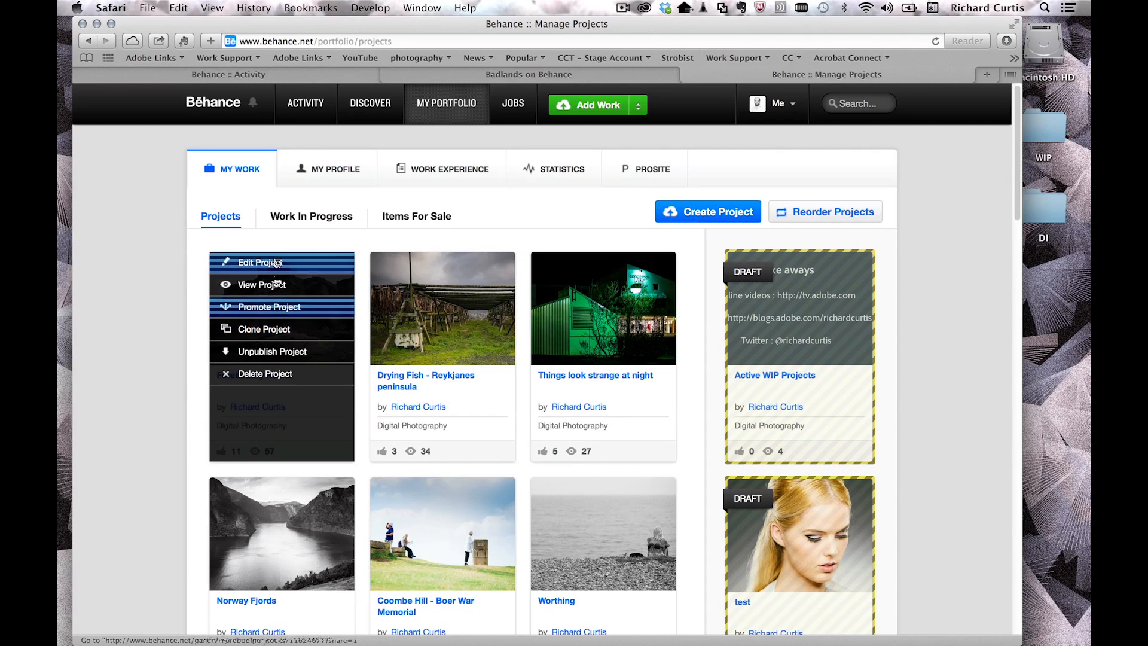
mouse_move(288, 271)
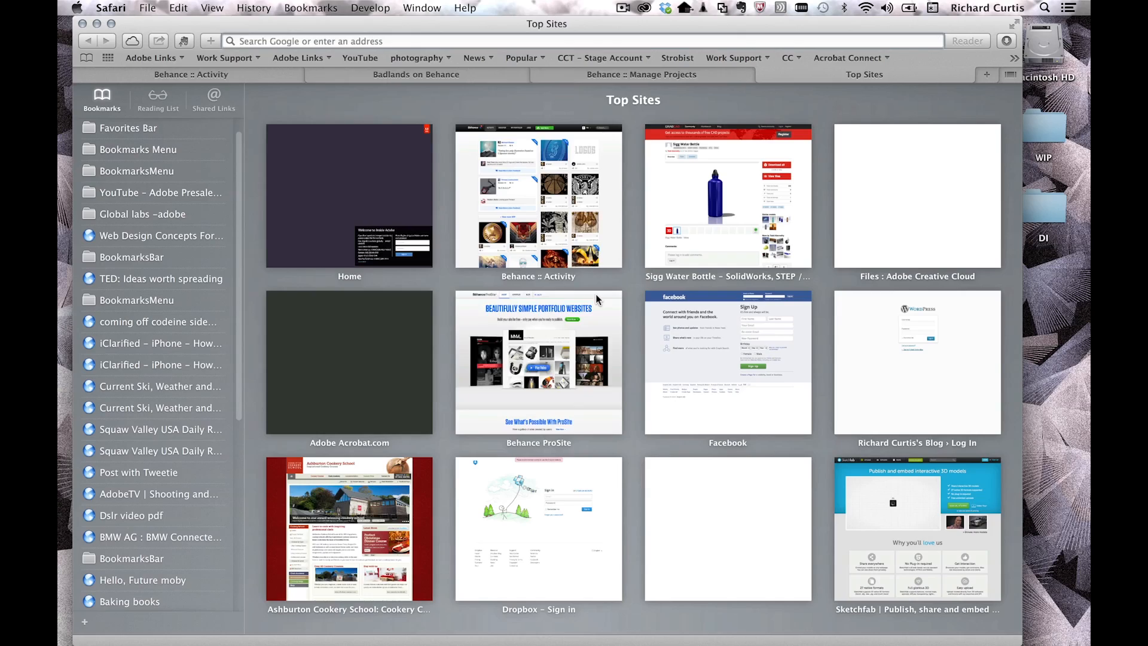
type("www.richard-curtis.net")
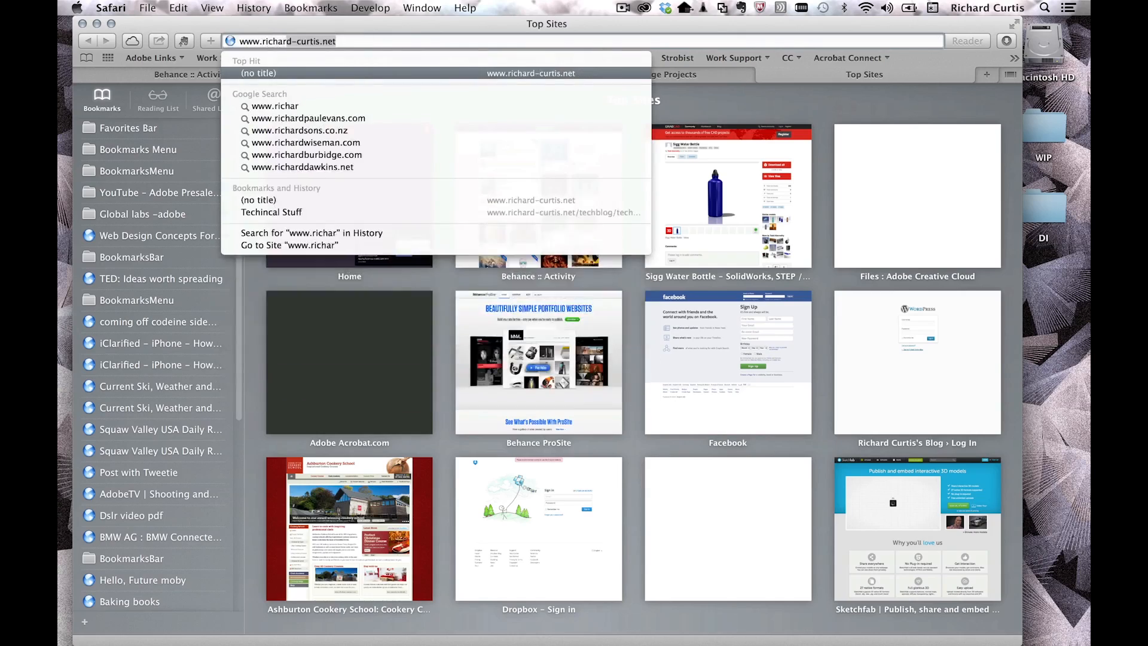
key("Return")
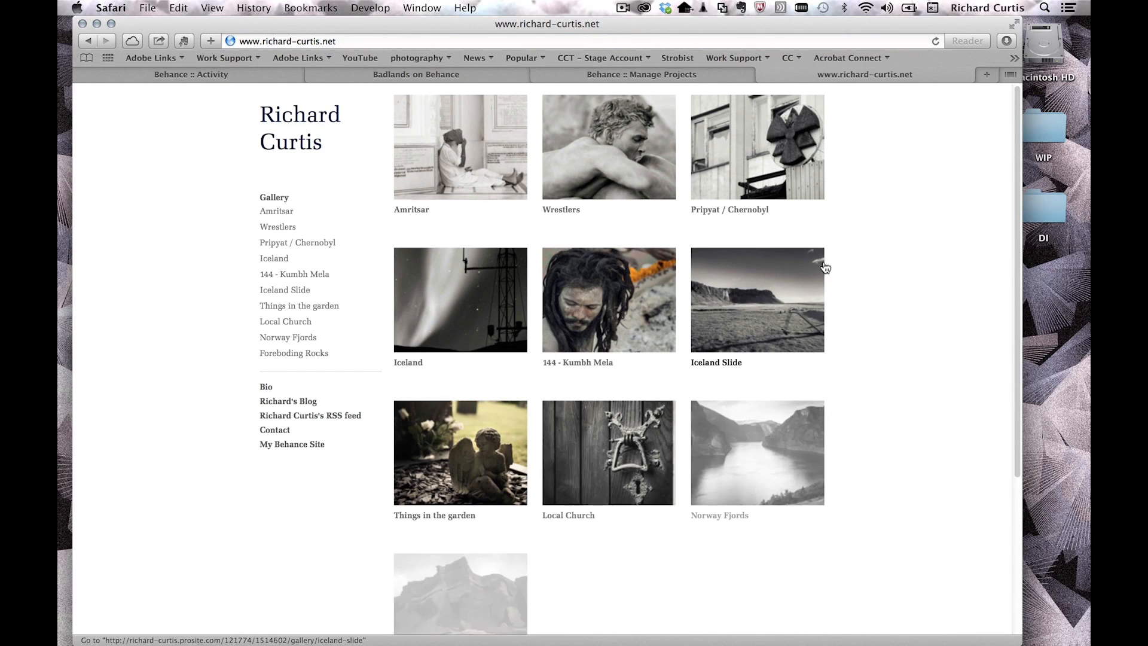
scroll(831, 251, "down", 2)
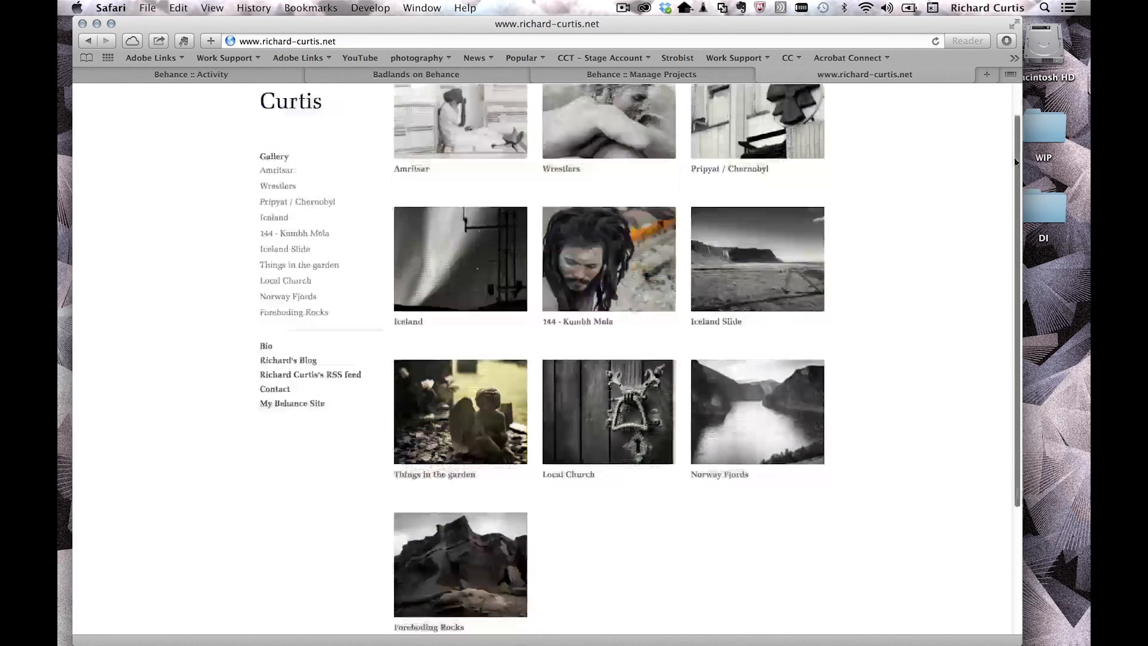
left_click(452, 387)
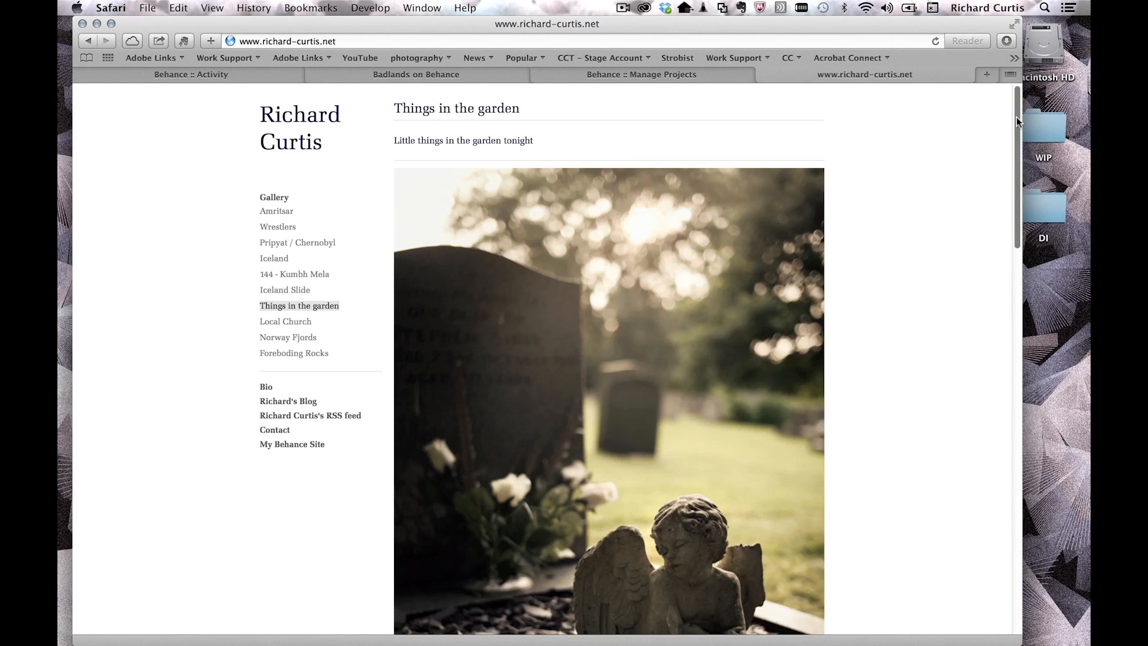
left_click_drag(1016, 105, 972, 127)
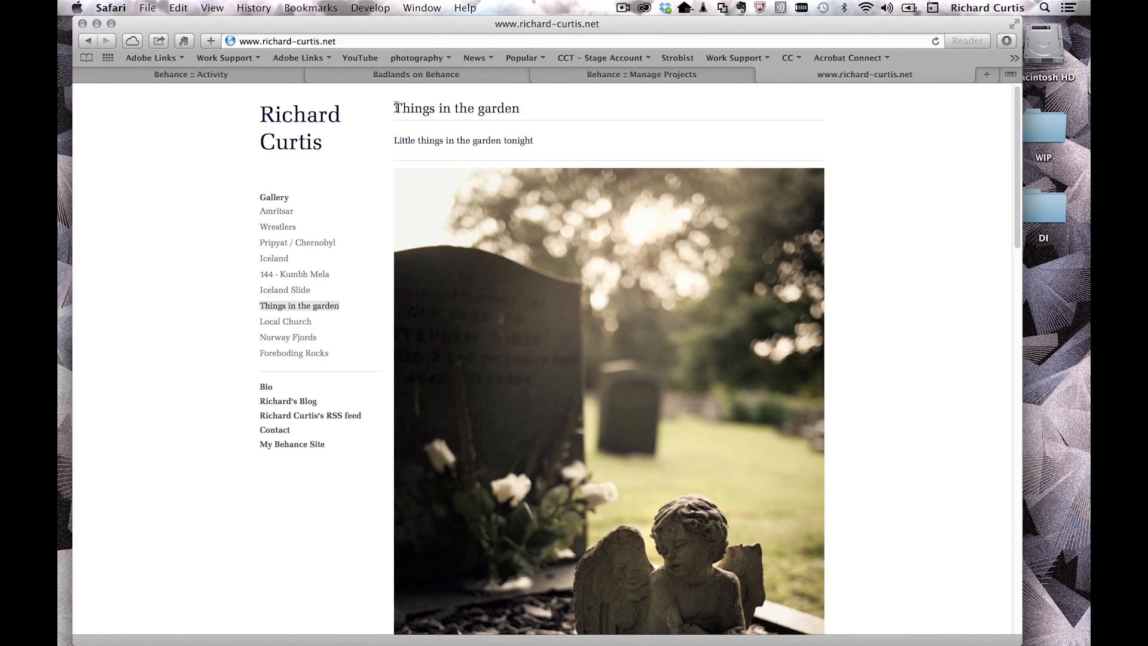
left_click_drag(396, 108, 507, 109)
Step: Locate Things in the garden under Manage Projects, then add the glasses portrait to Lightroom's selection
left_click(573, 79)
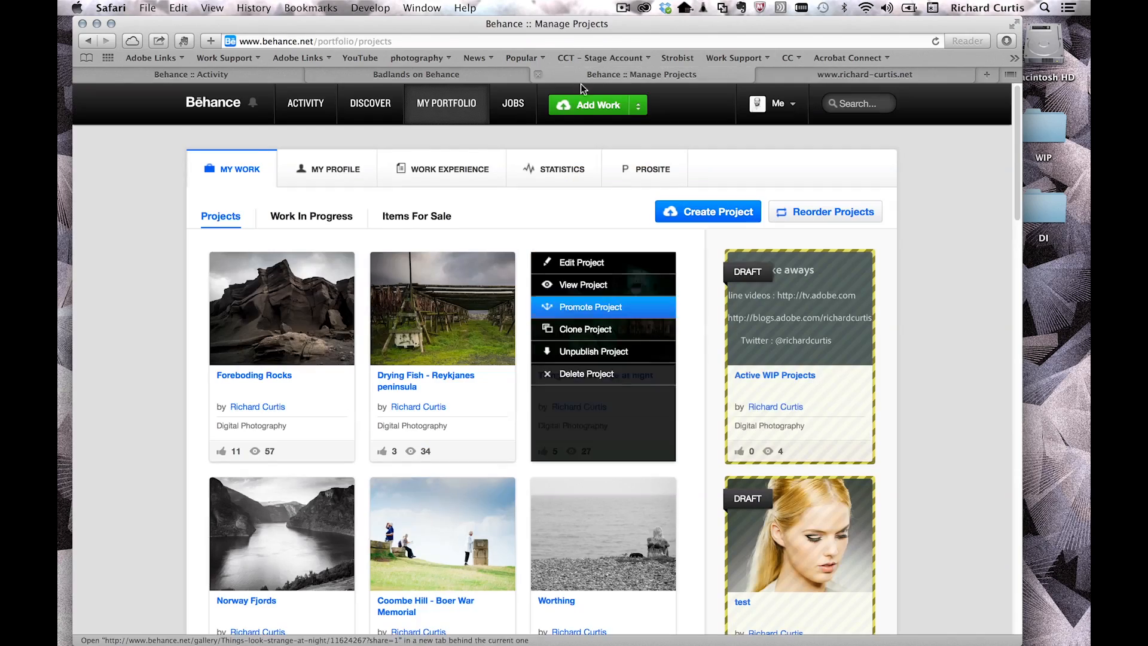
scroll(1022, 143, "down", 3)
scroll(1021, 143, "down", 10)
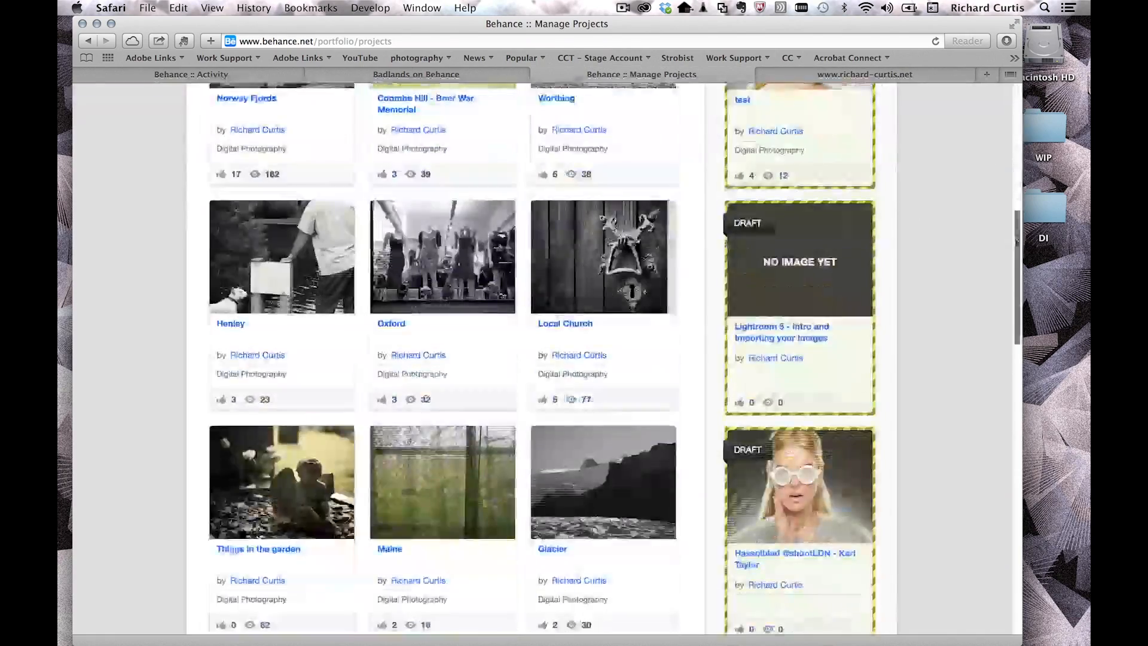
mouse_move(272, 256)
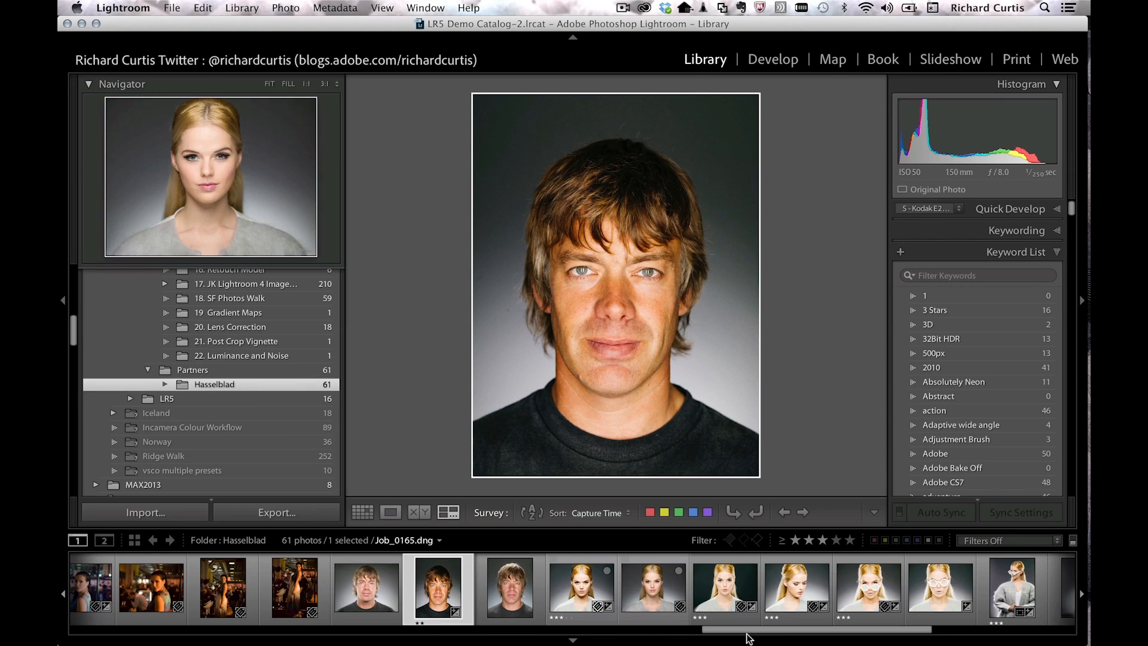
left_click(930, 590, "super")
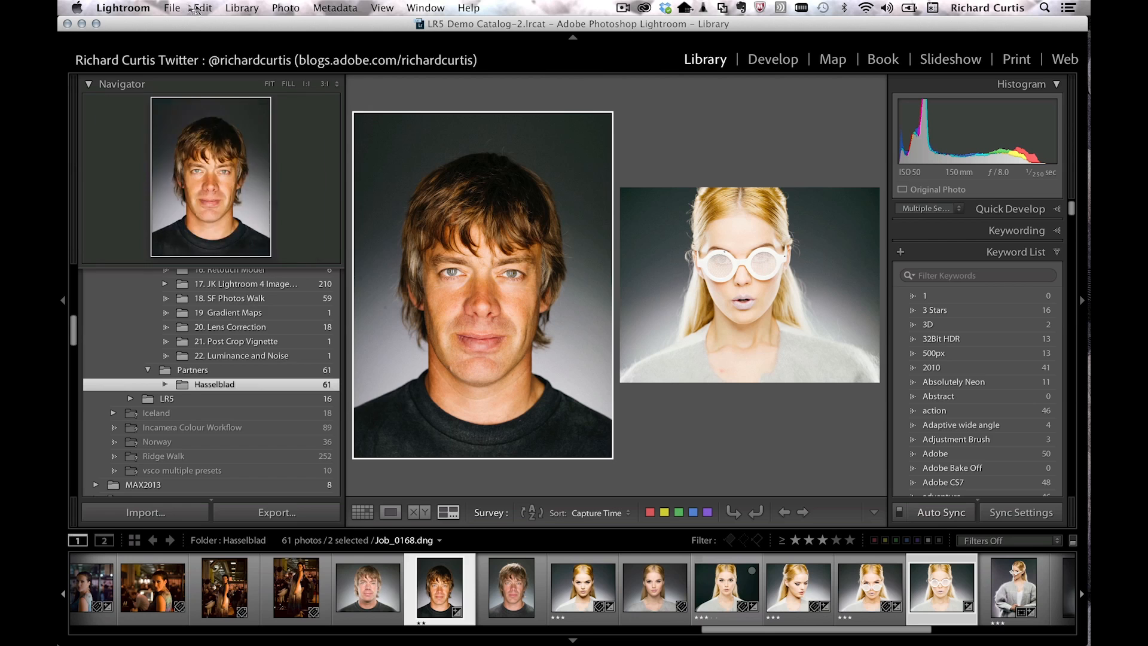
Step: Export both portraits as JPEG quality 100, 1000 px long edge, into new folder Behance_New_Project
left_click(170, 7)
left_click(192, 181)
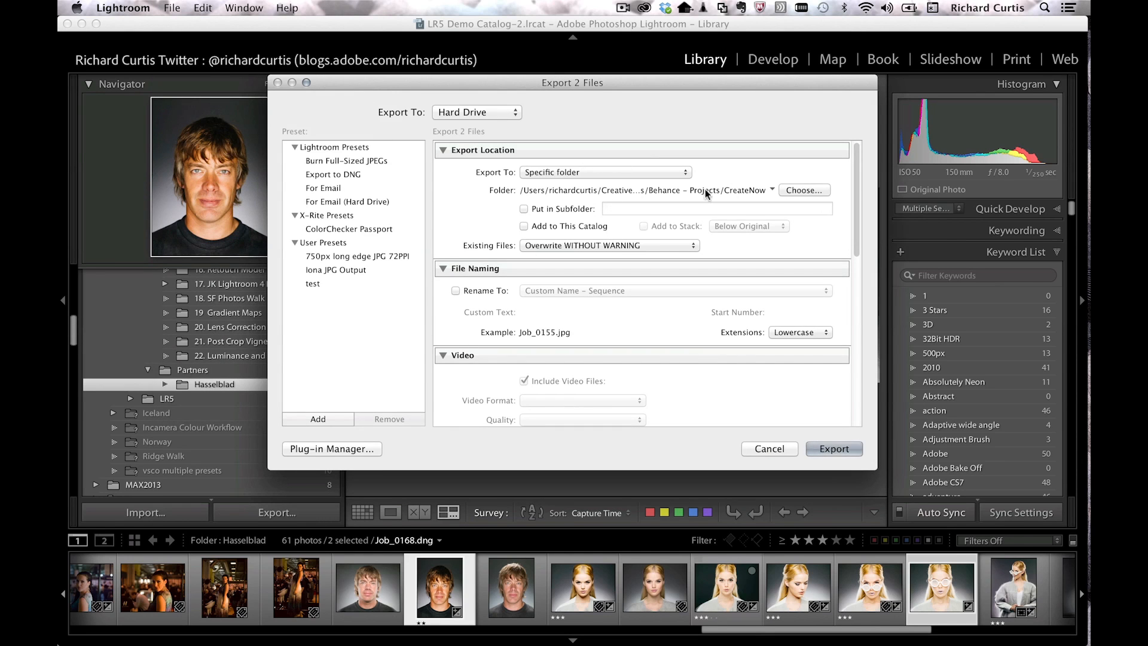
left_click(800, 191)
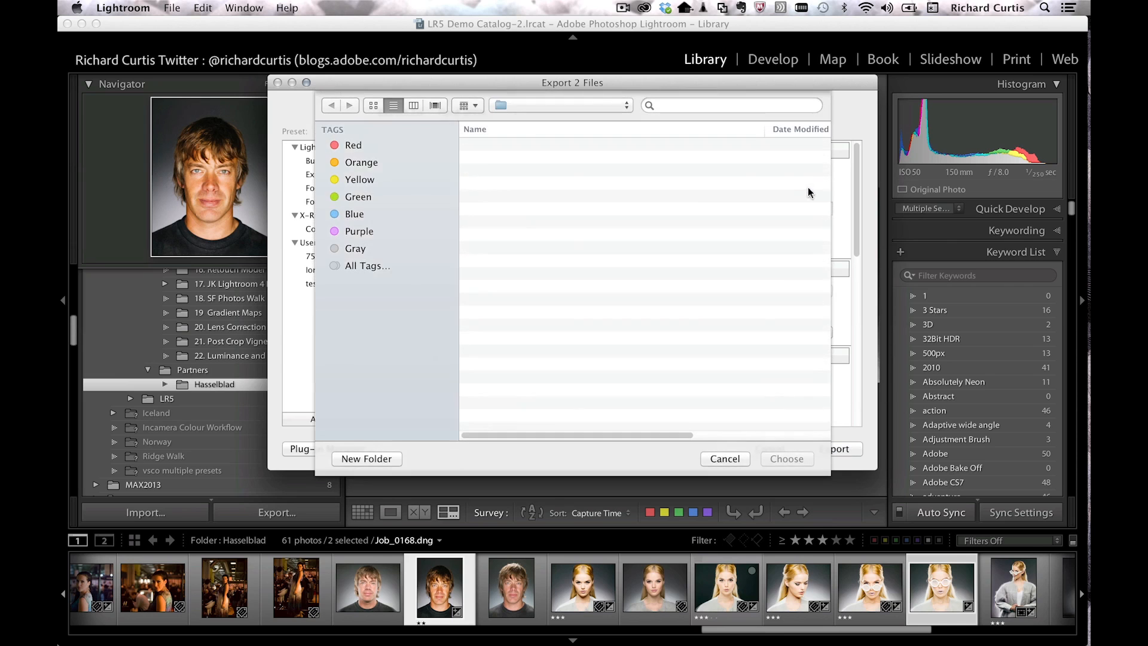
left_click(376, 369)
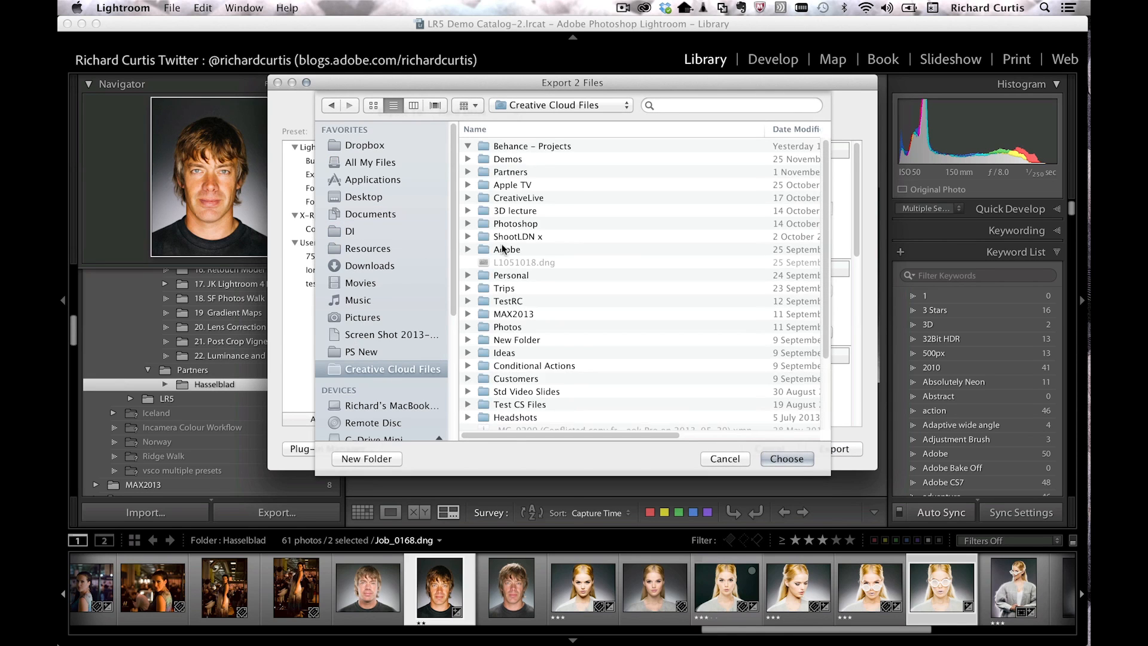
double_click(508, 146)
left_click(359, 459)
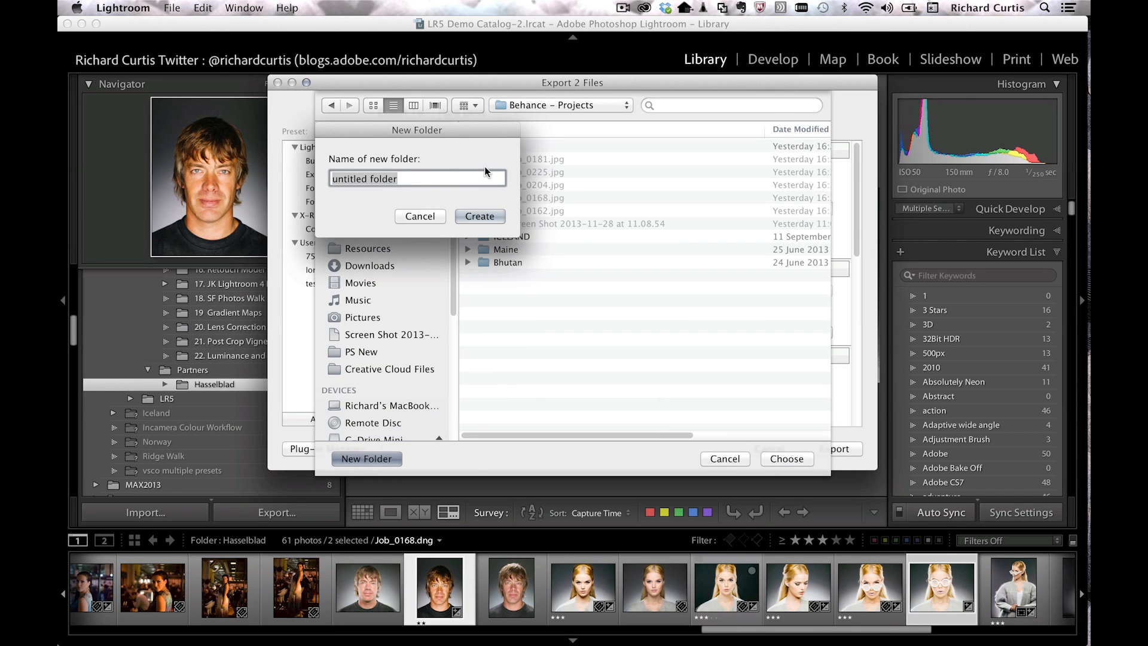
type("B")
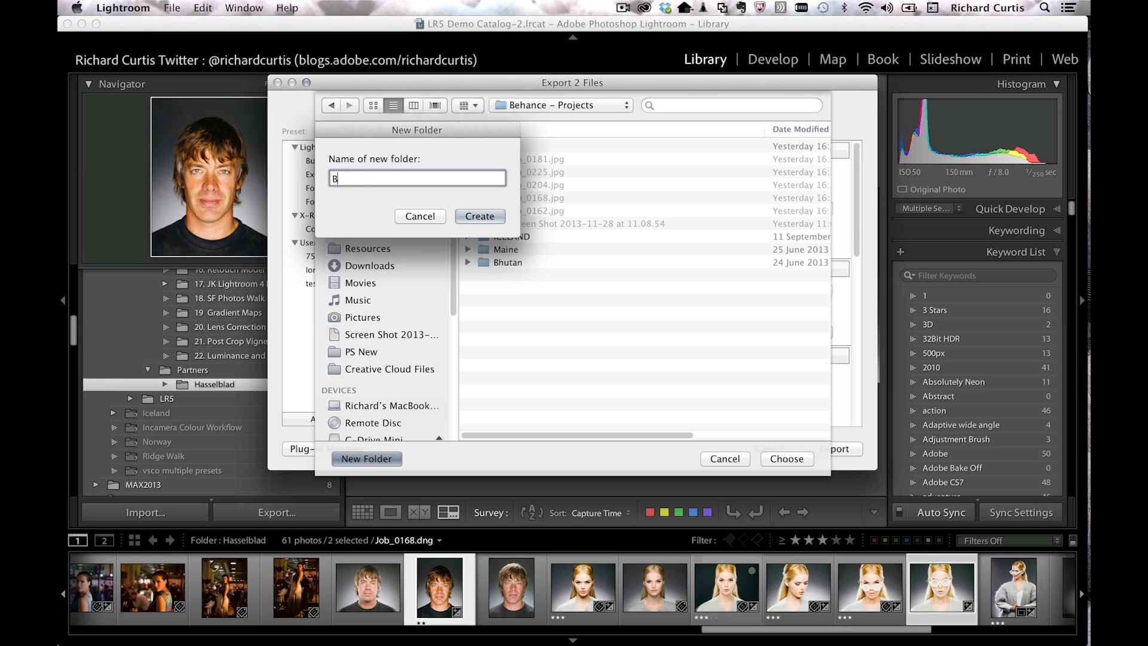
type("ehance_New_Project")
key("Return")
left_click(771, 460)
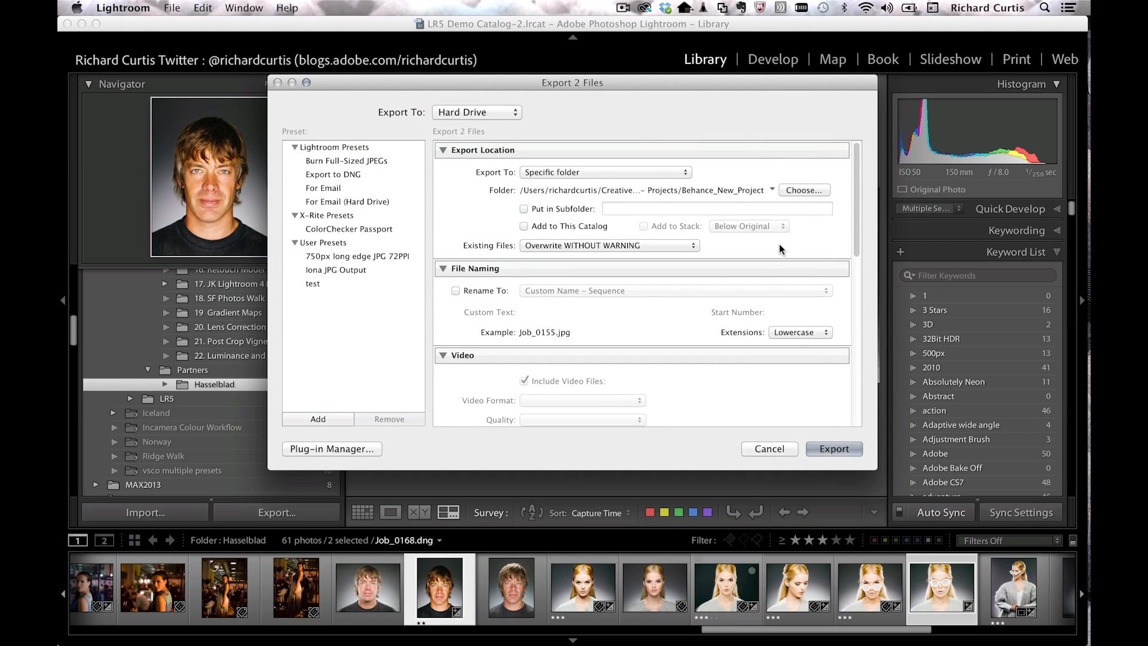
left_click_drag(857, 191, 856, 310)
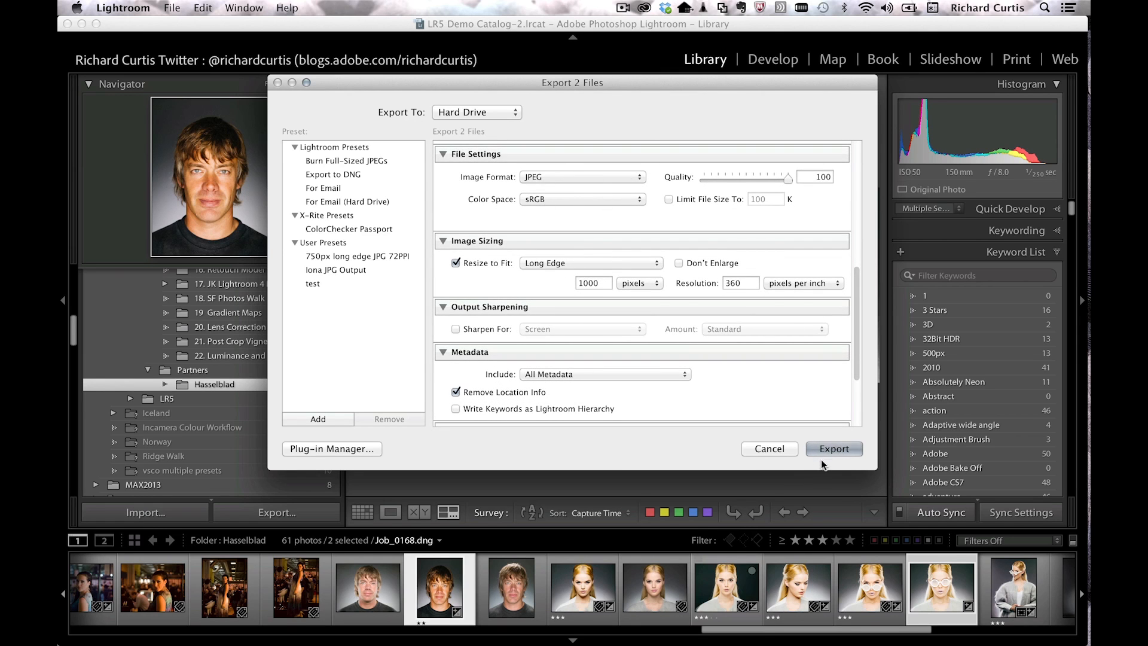
left_click(834, 449)
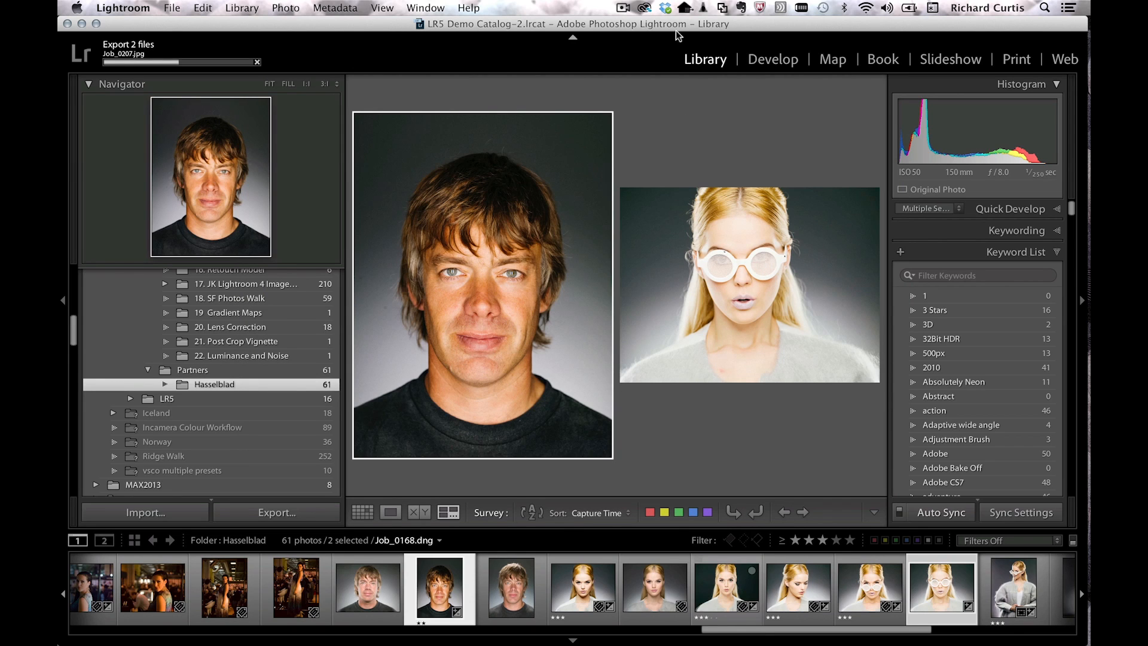
Step: Open Behance_New_Project in Finder from Creative Cloud's Files tab, showing Job_0155.jpg and Job_0207.jpg
left_click(645, 8)
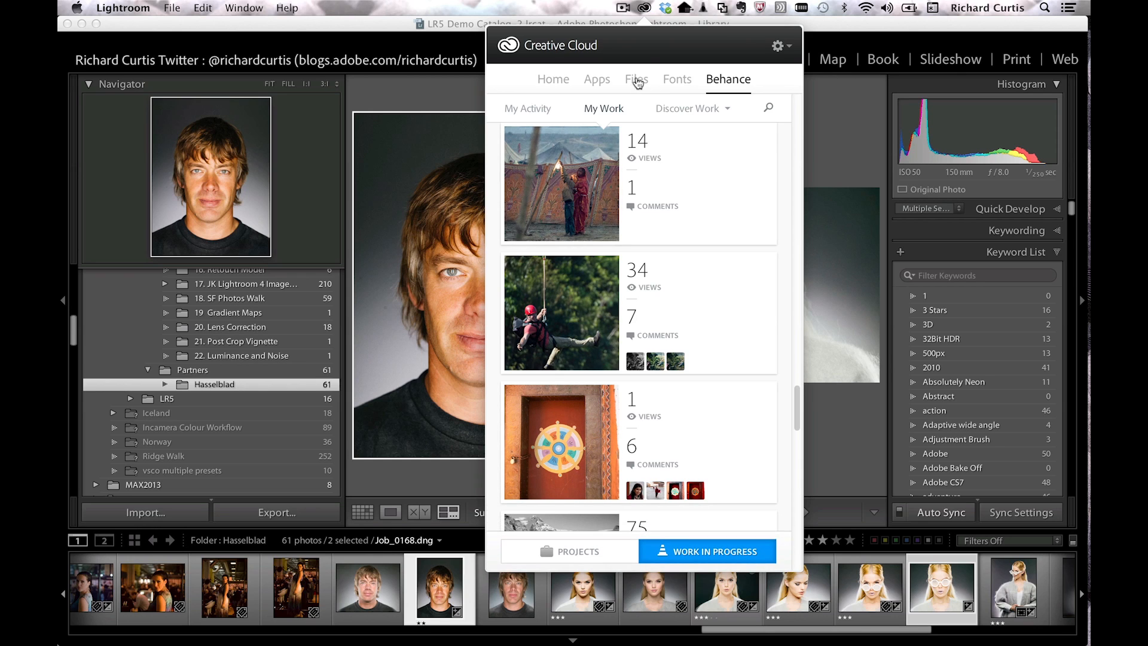
left_click(641, 86)
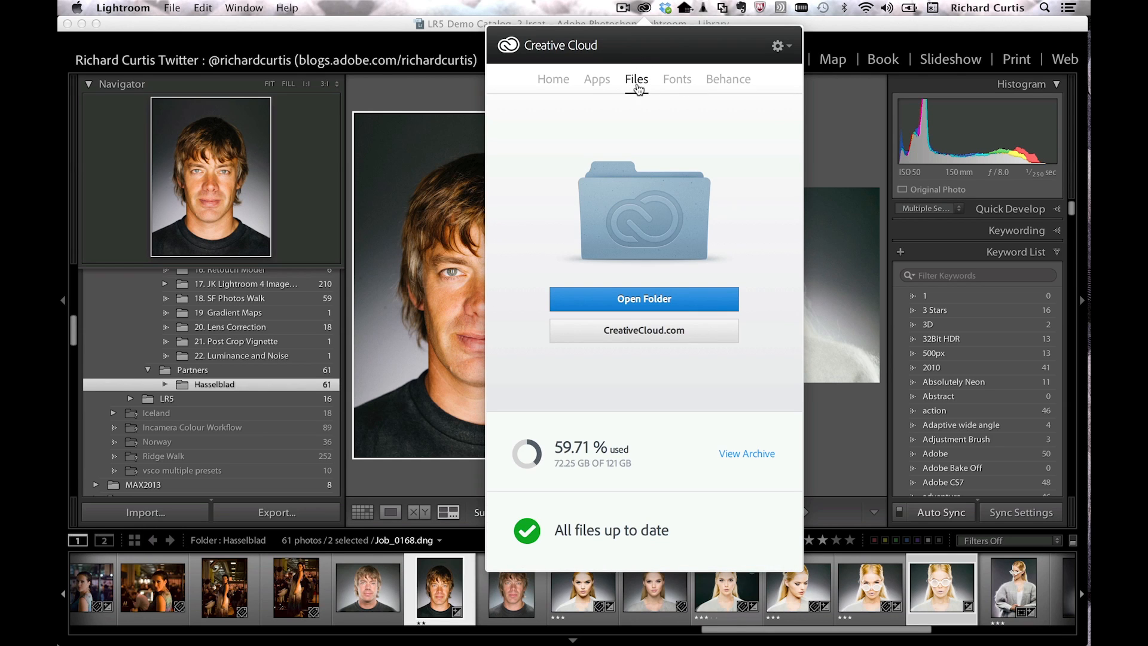
left_click(81, 23)
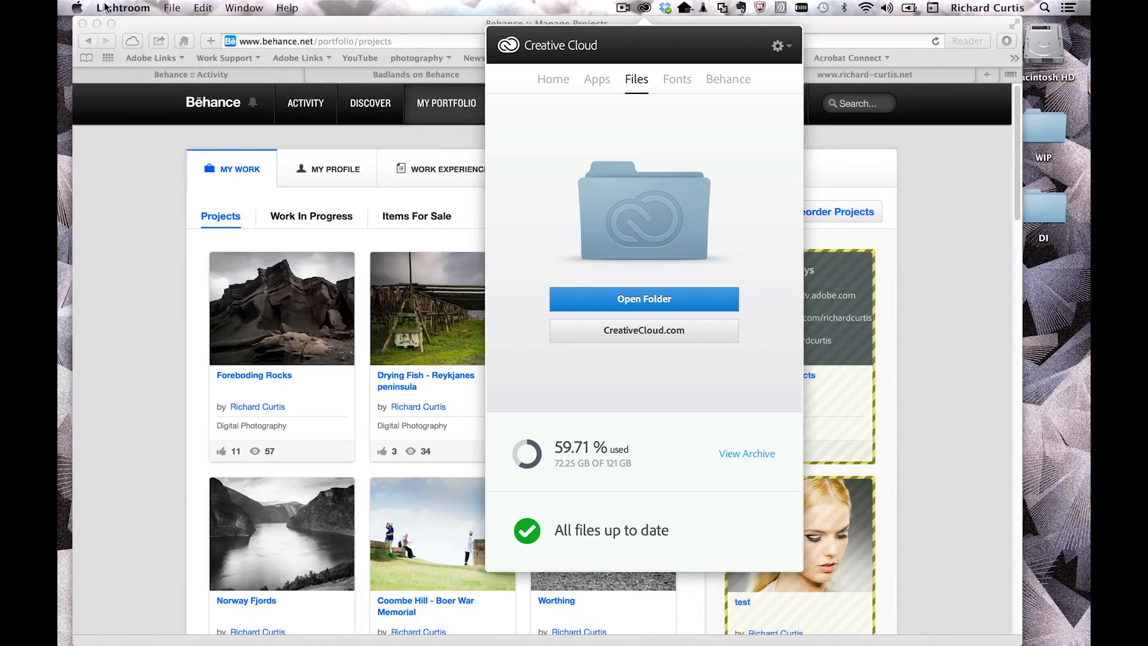
left_click(96, 23)
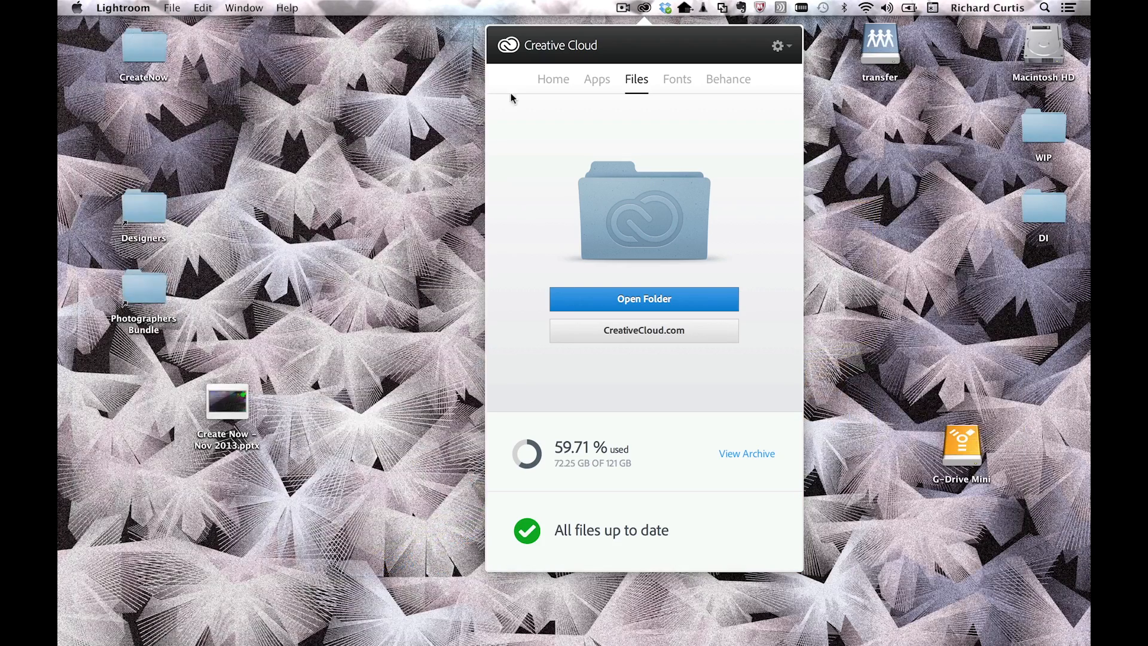
left_click(658, 304)
left_click(288, 322)
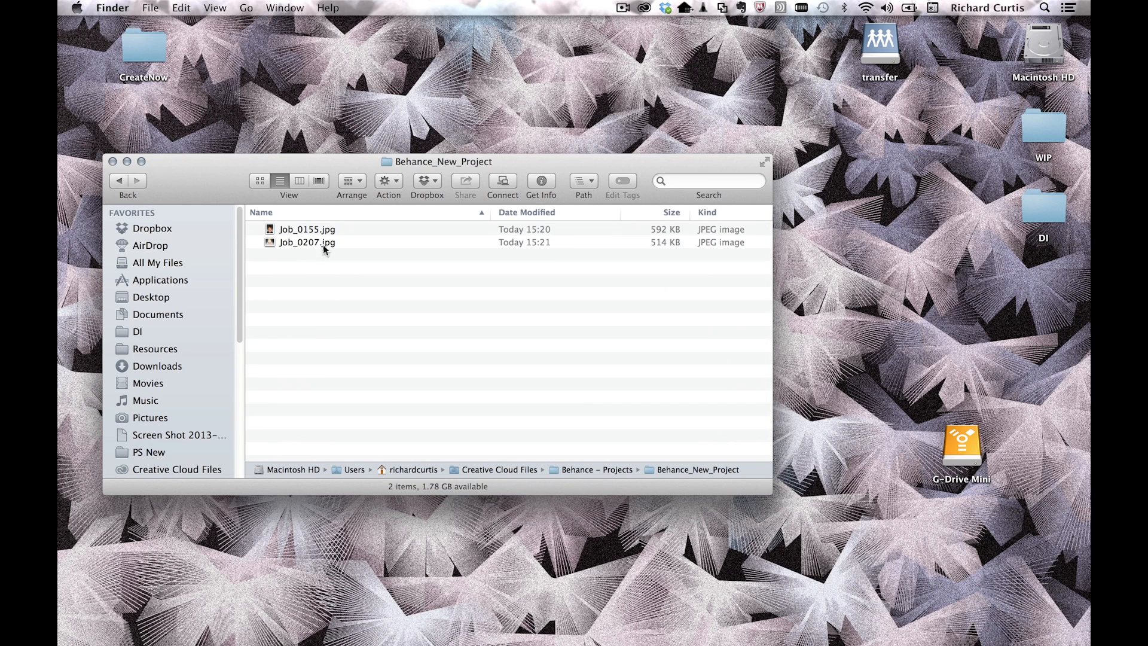
mouse_move(1087, 133)
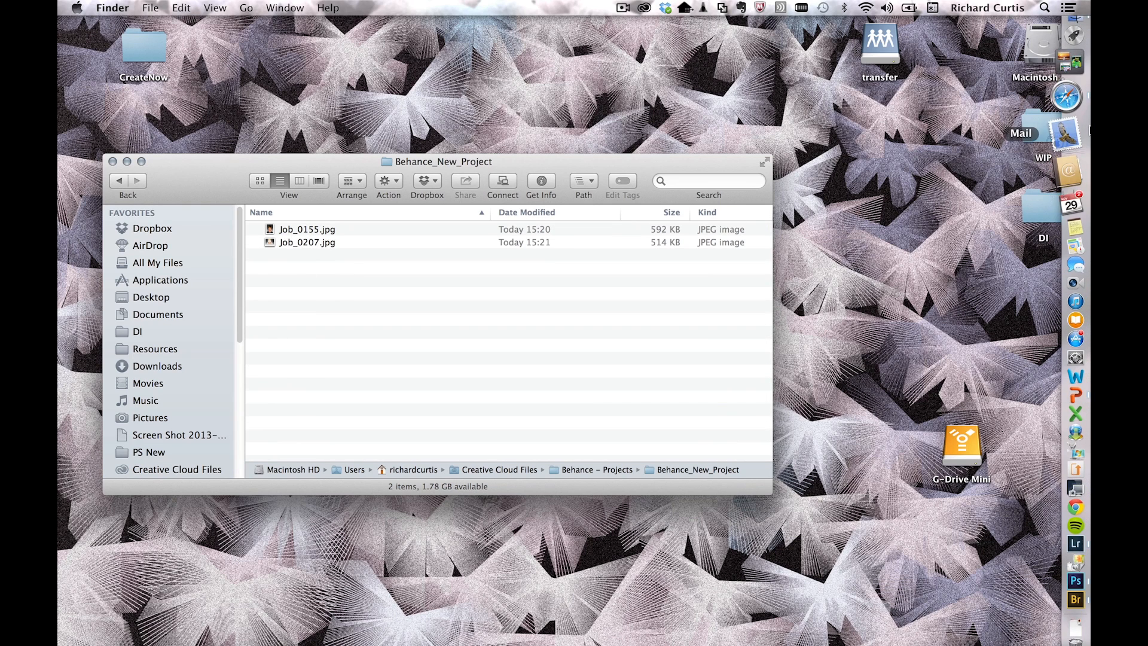
left_click(1066, 97)
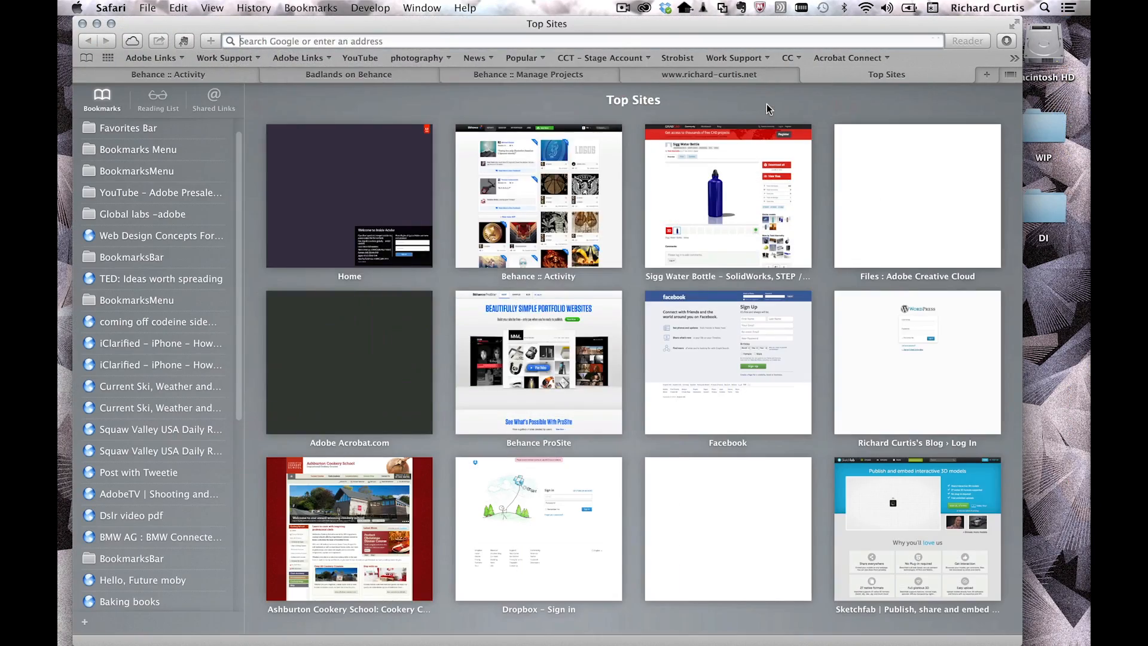
Step: Sign in at creative.adobe.com with your account e-mail and password, then open Behance - Projects > Behance_New_Project
type("creat")
key("Return")
key("Tab")
type("••")
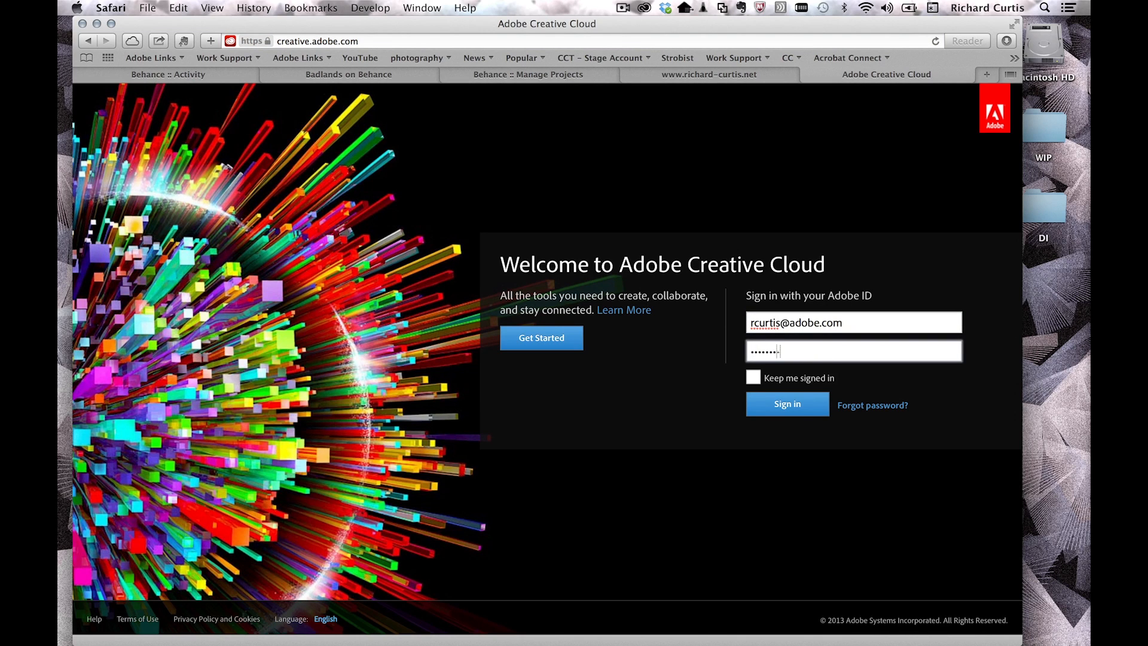
key("Return")
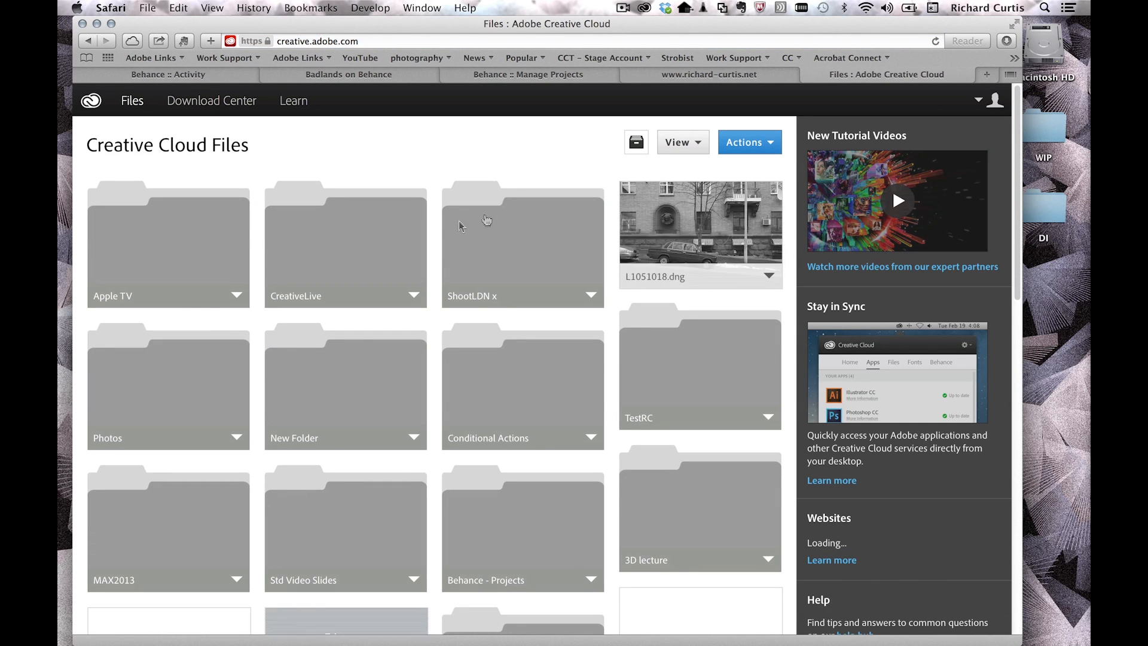
left_click(530, 530)
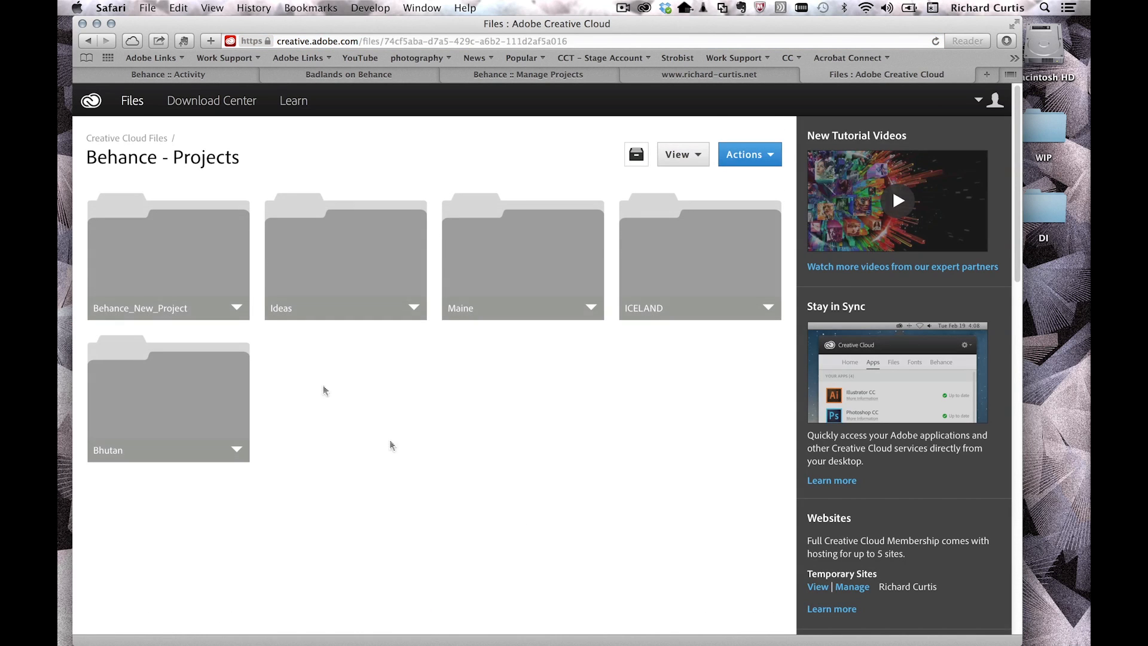
left_click(201, 254)
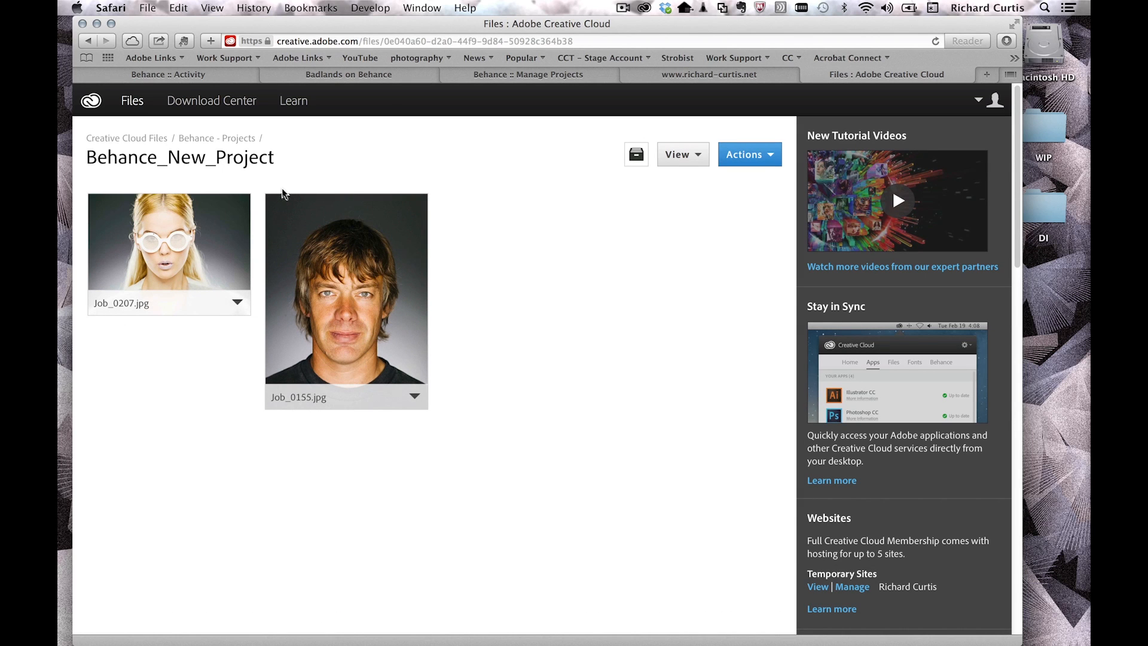
Step: Create a new Behance project from Manage Projects and save its title as 'New Project'
left_click(526, 73)
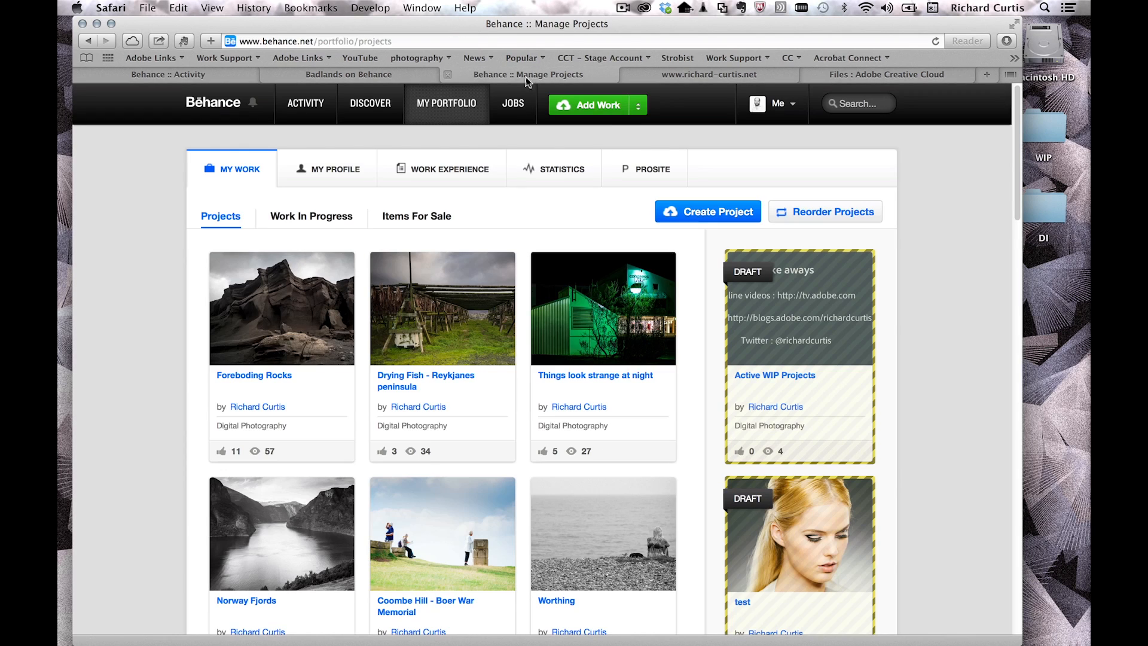
left_click(700, 210)
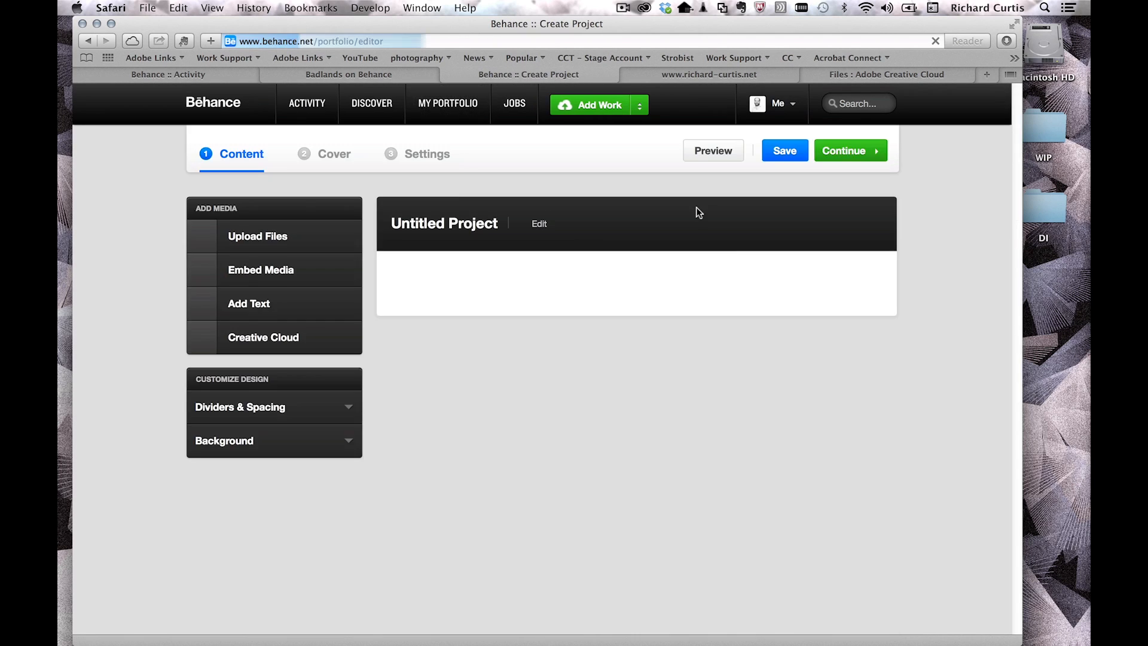
left_click(743, 244)
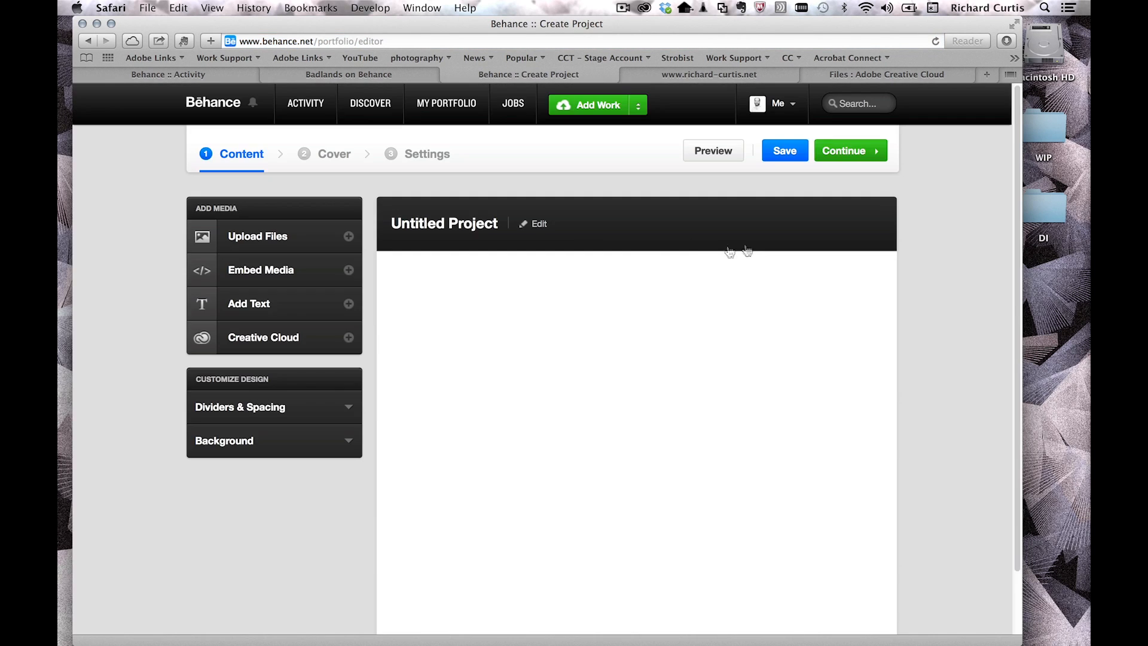
left_click(536, 223)
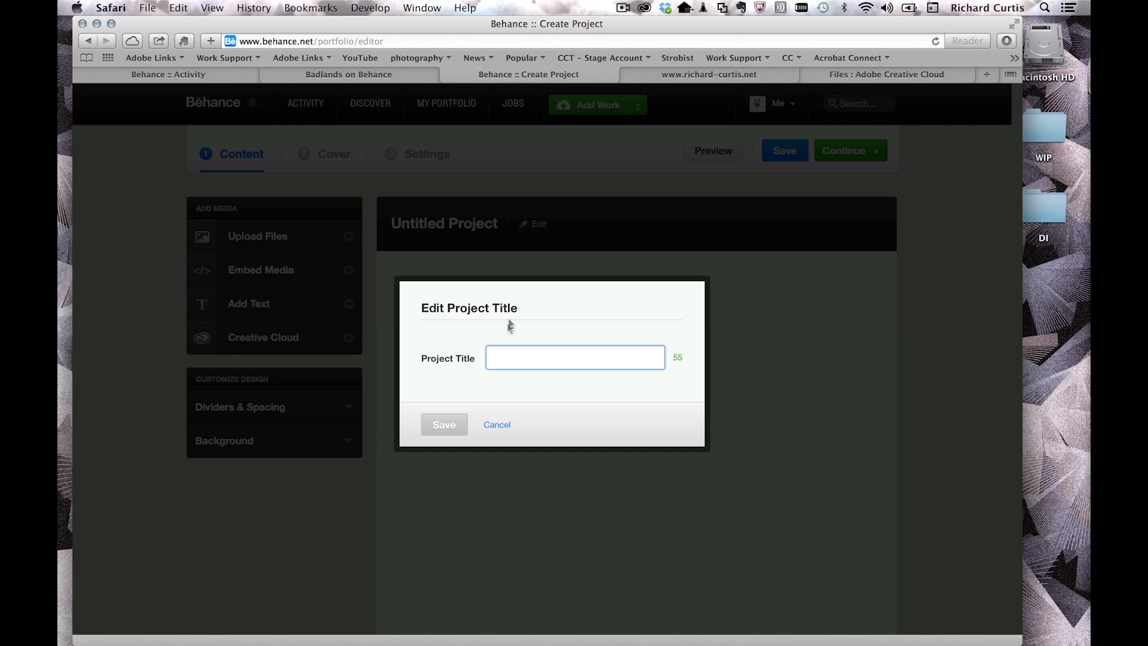
type("New Pro")
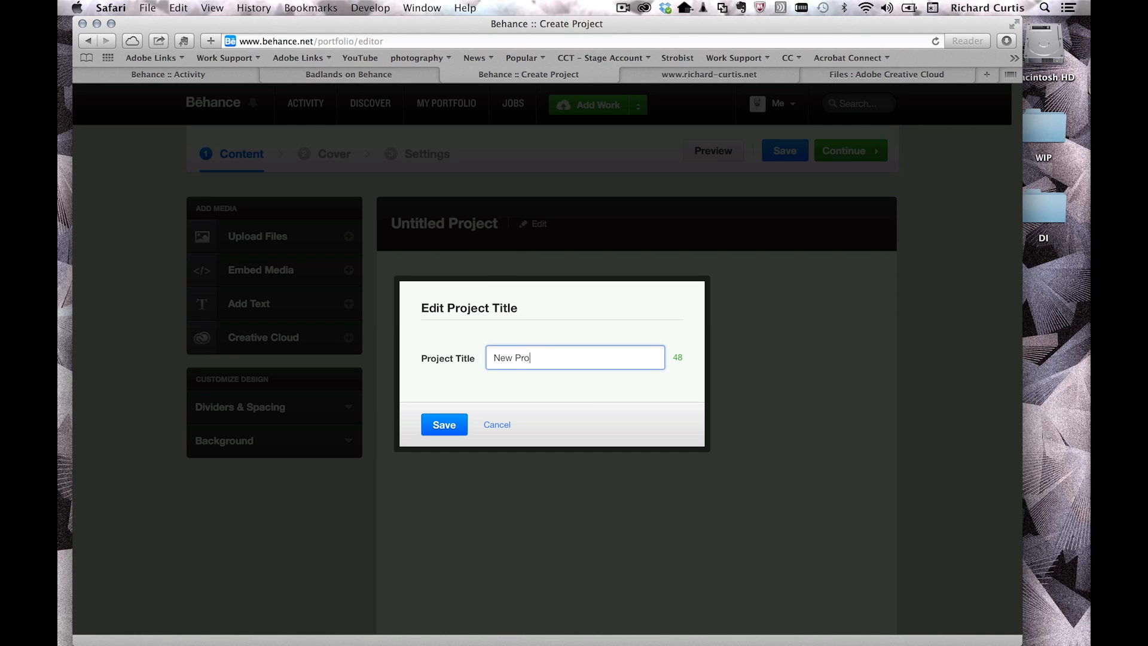
type("ject")
left_click(444, 424)
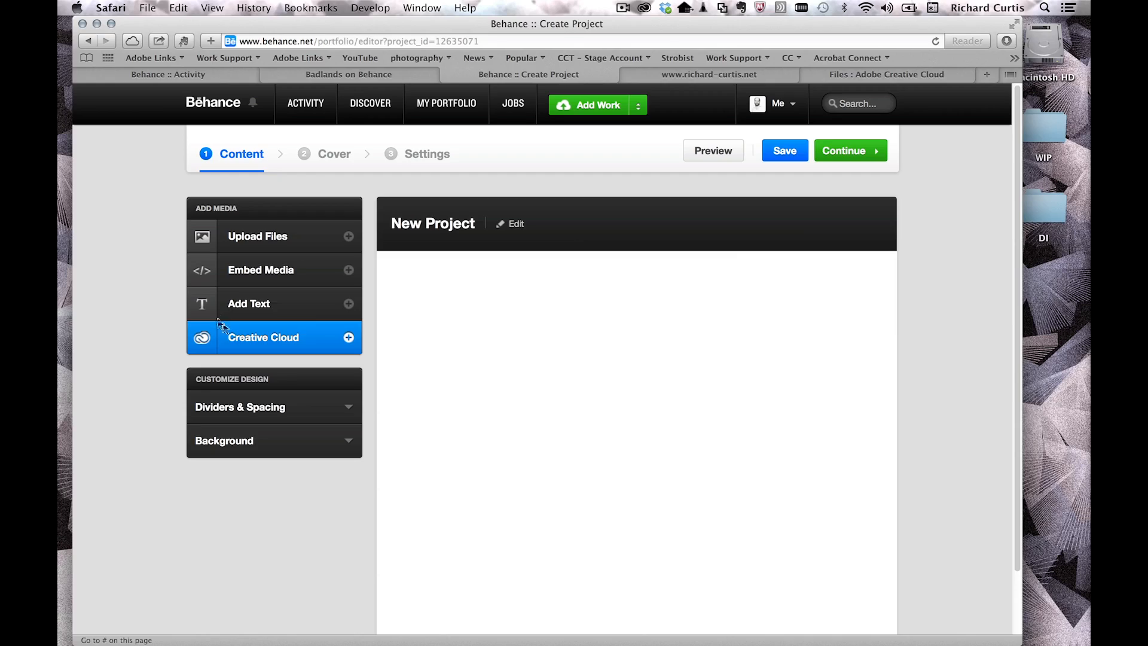
Step: Insert Job_0207.jpg and Job_0155.jpg from Creative Cloud's Behance_New_Project folder as project media
left_click(302, 336)
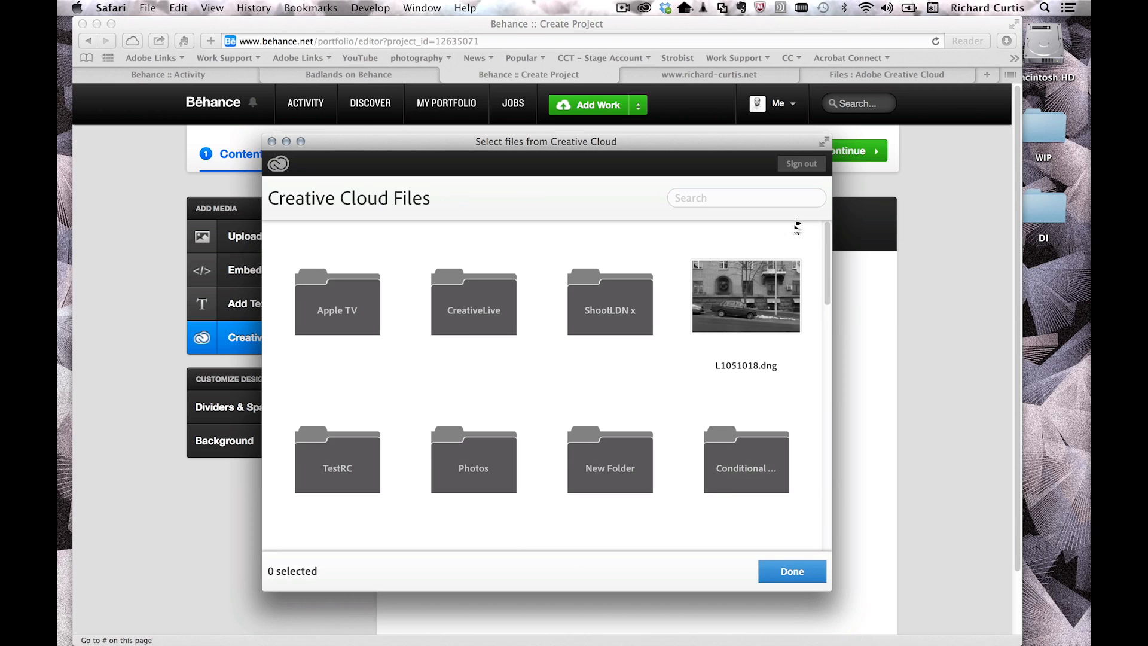
left_click_drag(826, 244, 828, 430)
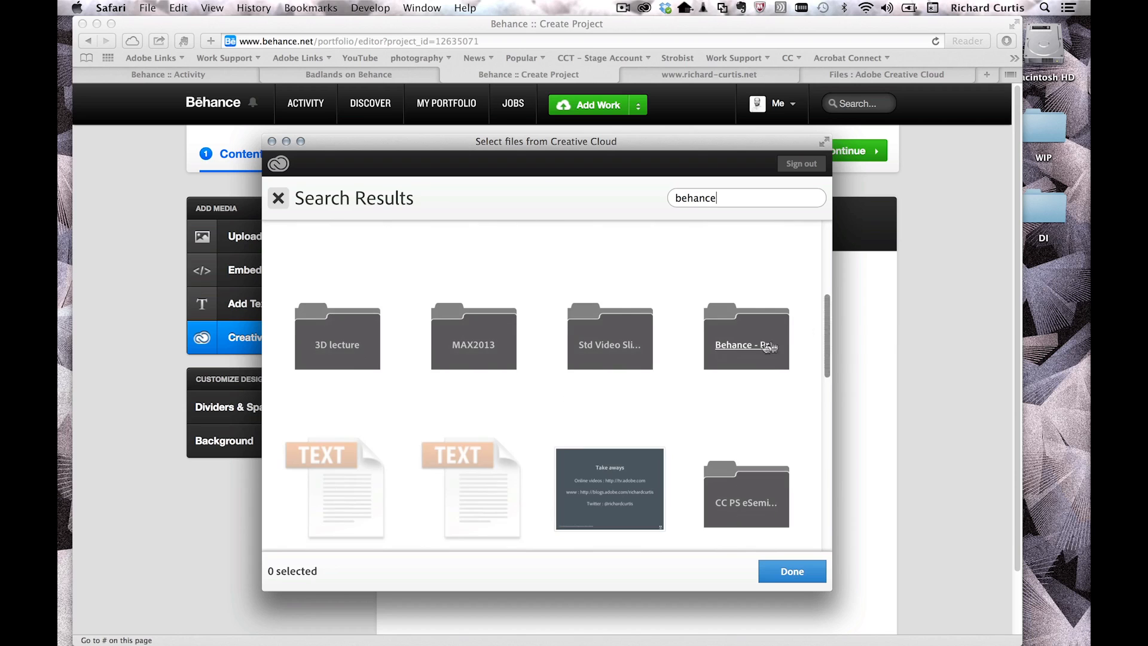
left_click(754, 345)
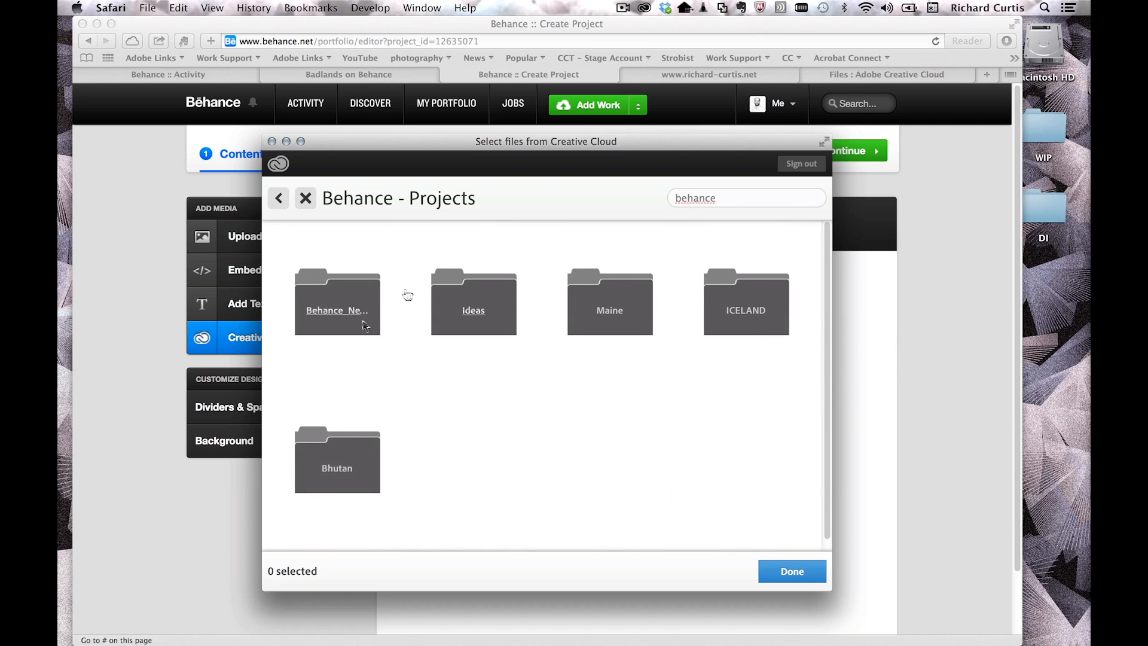
left_click(334, 311)
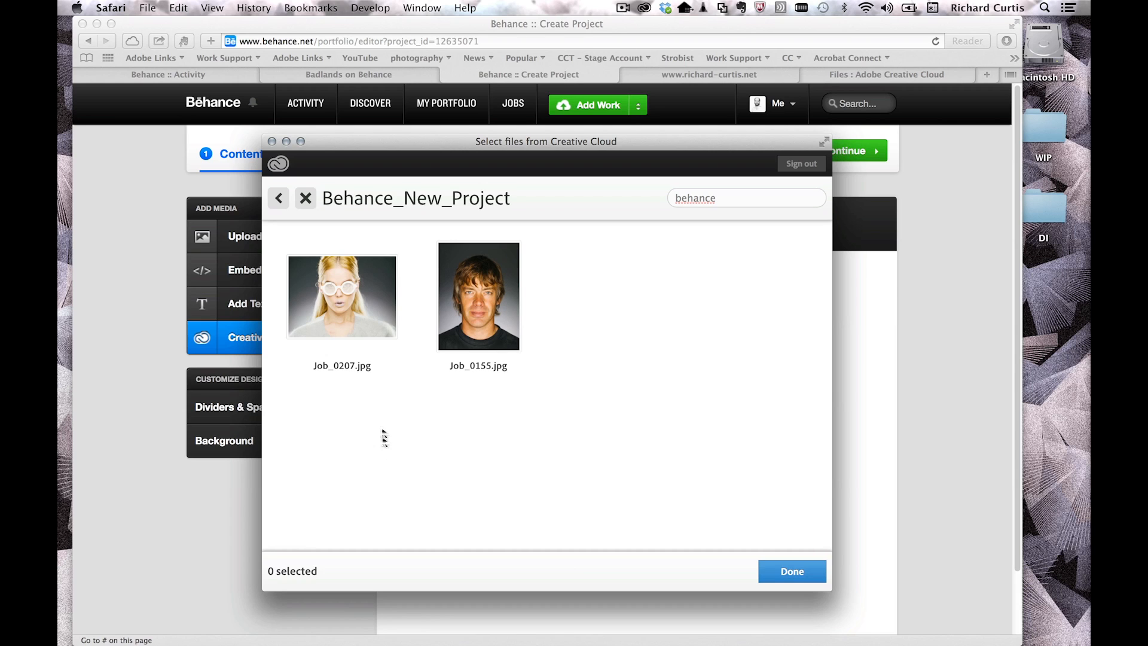
left_click(338, 304)
left_click(482, 293)
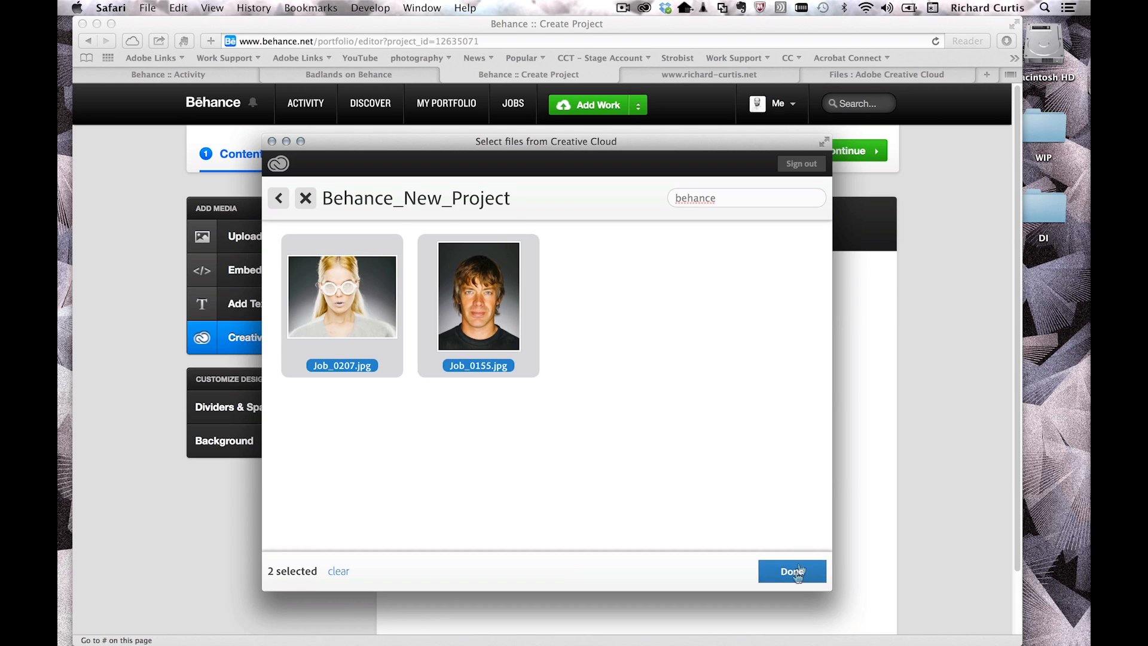
left_click(778, 571)
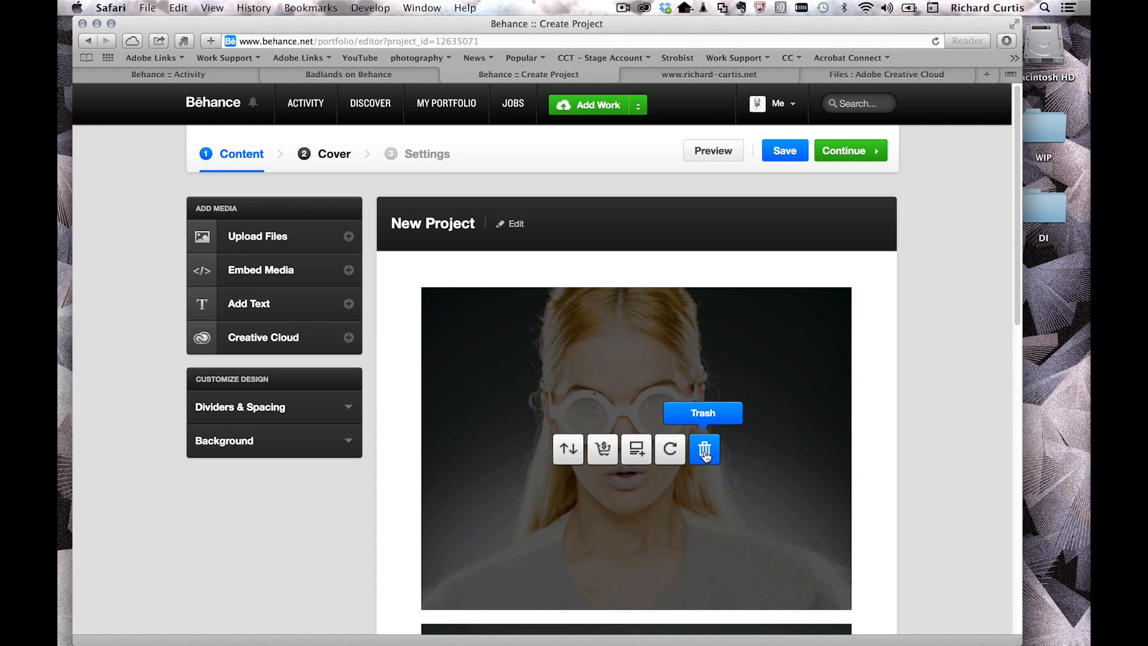
mouse_move(653, 269)
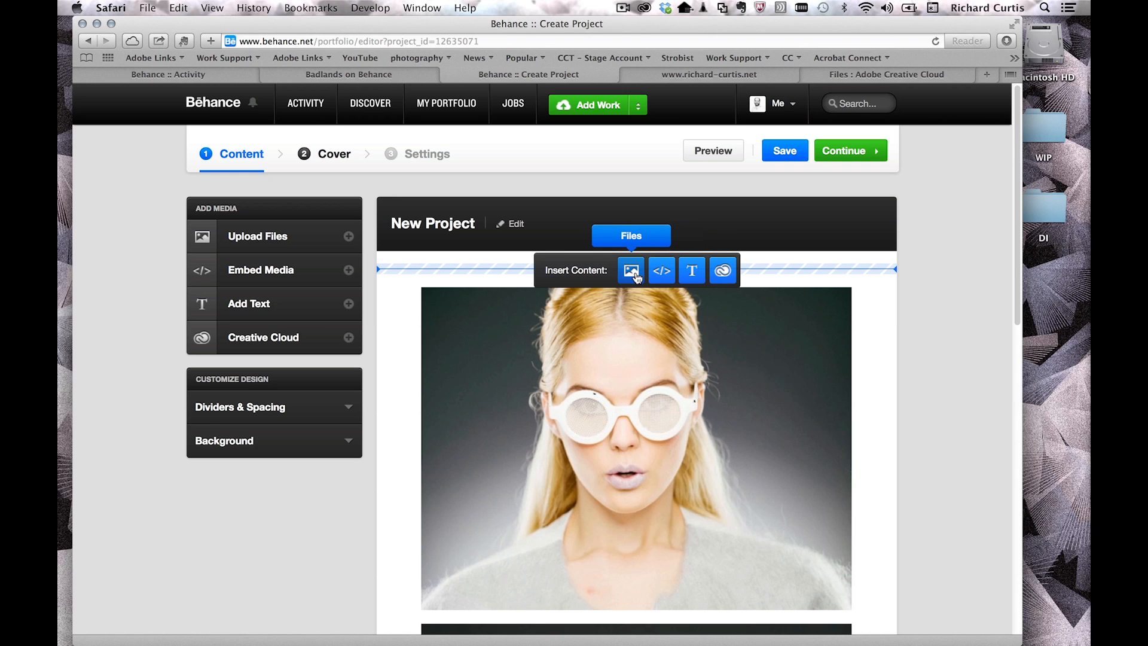
mouse_move(1017, 146)
left_mouse_down()
mouse_move(1003, 316)
mouse_move(1003, 161)
left_mouse_up()
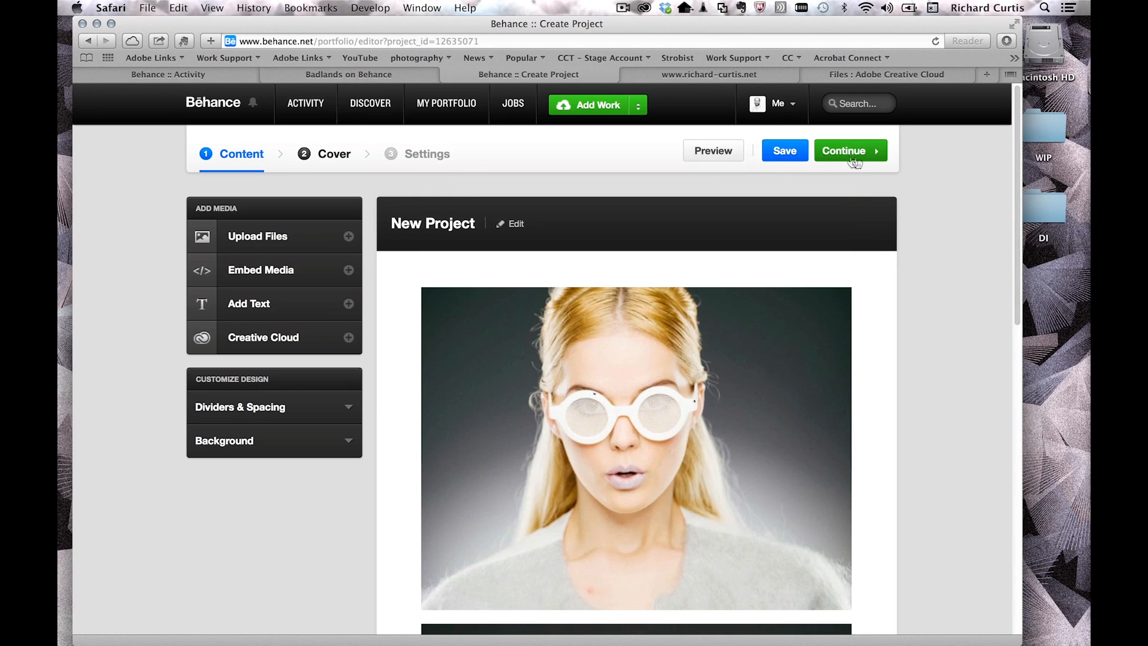
Step: Choose Job_0155.jpg from Creative Cloud Files' Behance_New_Project folder as the cover image
left_click(856, 158)
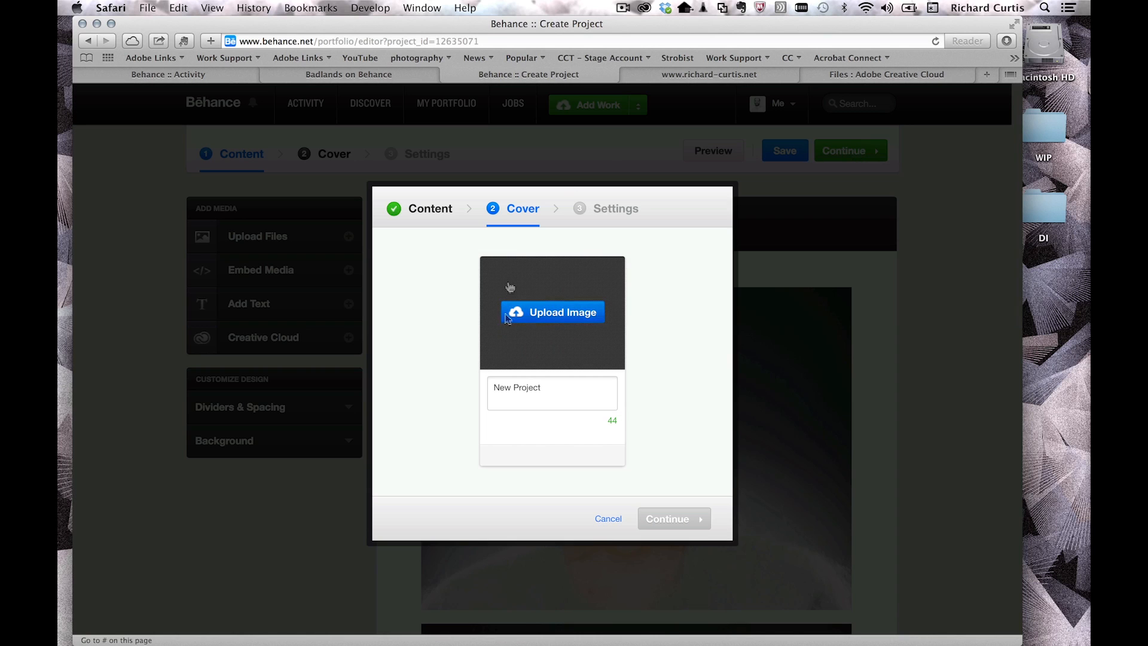
left_click(556, 323)
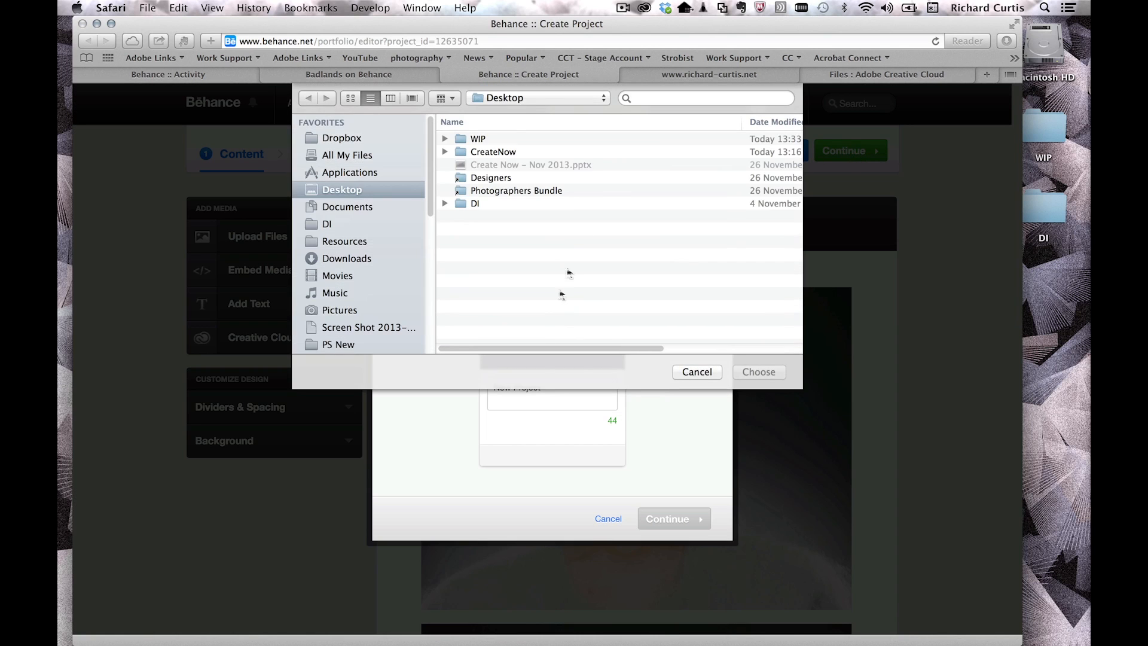
scroll(425, 199, "down", 5)
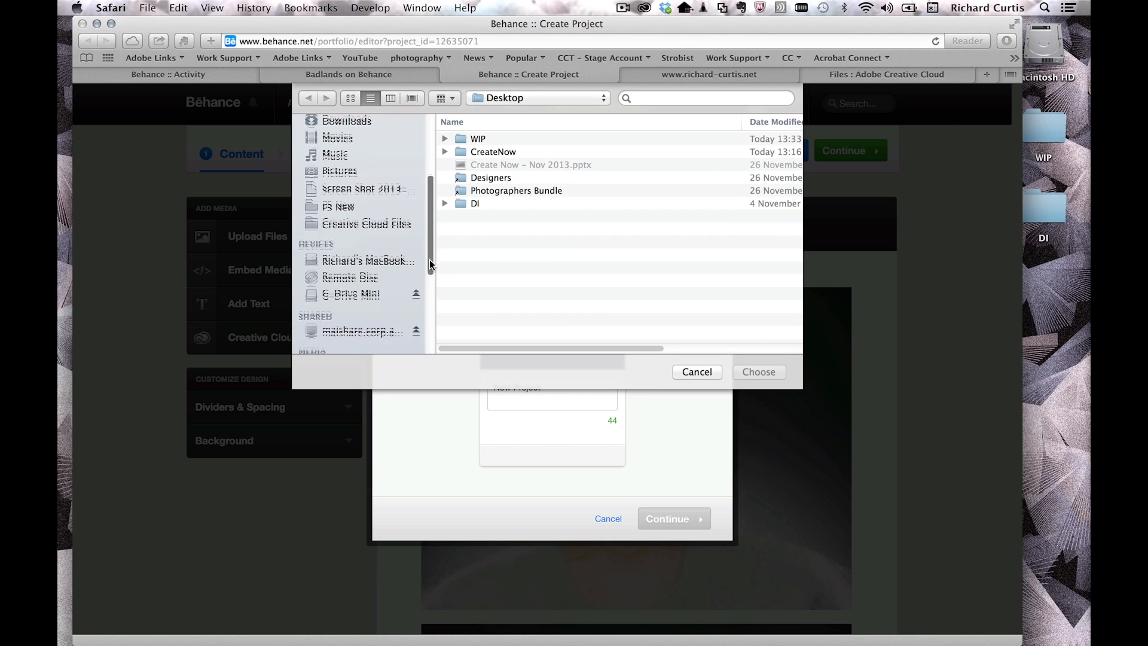
left_click(387, 228)
left_click(460, 152)
left_click(528, 177)
left_click(766, 372)
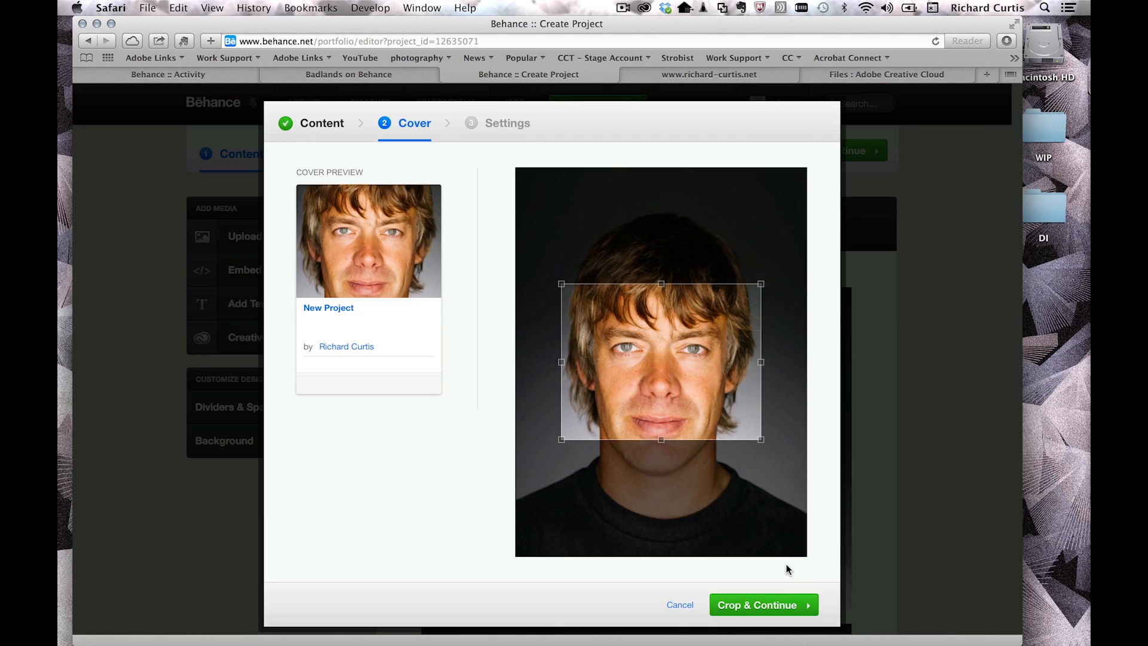
Step: Crop the cover to the portrait's full width, shifted slightly lower on the face, and continue
left_click_drag(762, 442, 795, 513)
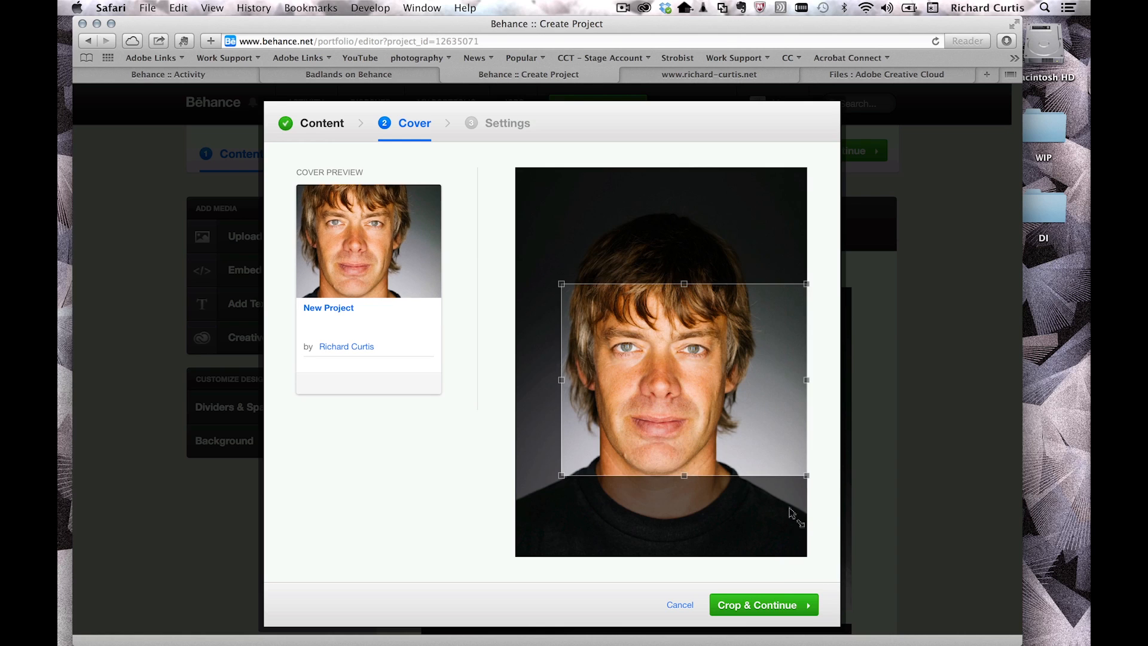
left_click_drag(564, 286, 510, 231)
left_click_drag(692, 329, 686, 371)
left_click(754, 605)
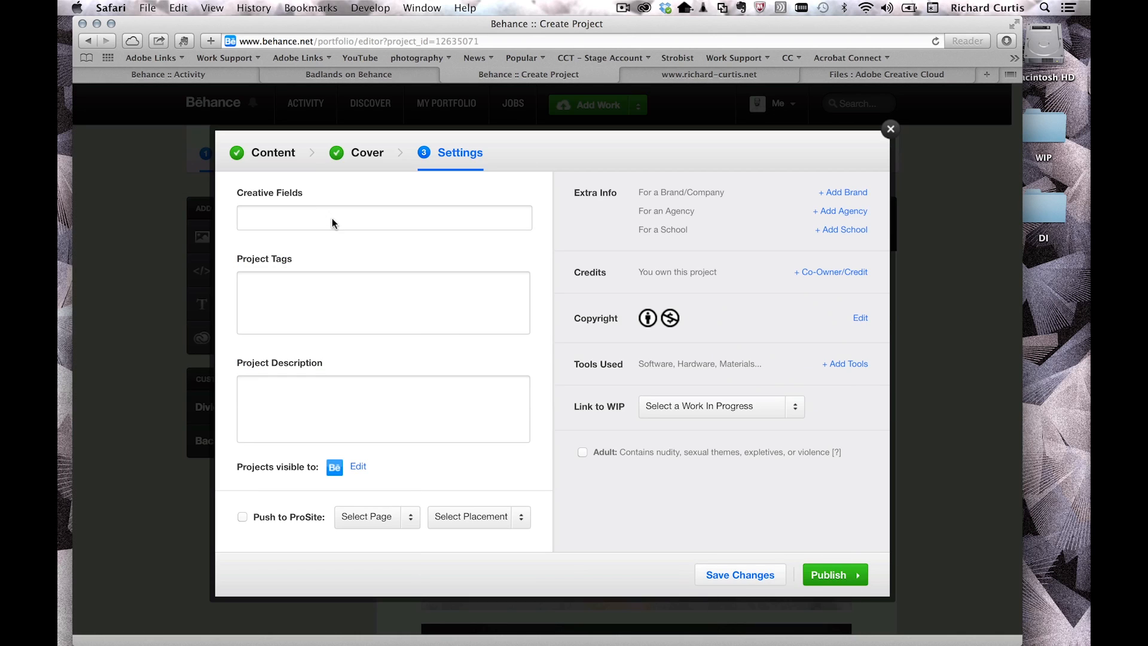
Step: Set the creative field to Digital Photography and add the tag 'photo'
left_click(333, 223)
left_click_drag(629, 310, 629, 335)
scroll(629, 335, "down", 3)
left_click(554, 363)
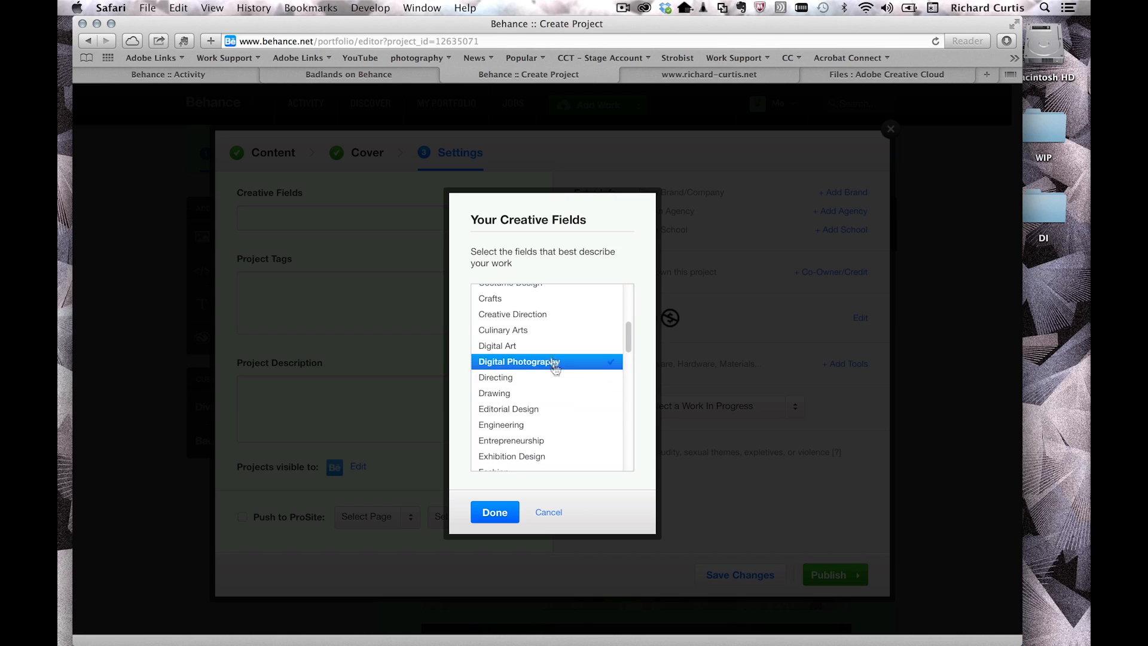
left_click(496, 518)
left_click(329, 316)
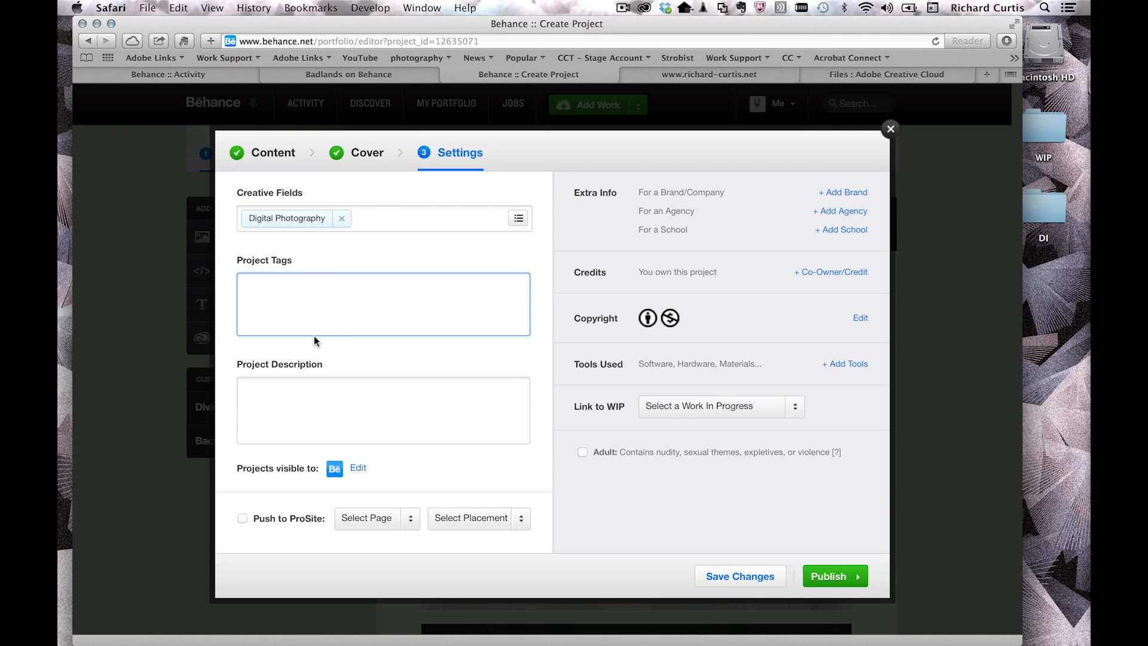
type("photo")
Step: Describe the project as 'pictures at a local photo shoot', leaving visibility and WIP links unchanged
left_click(348, 409)
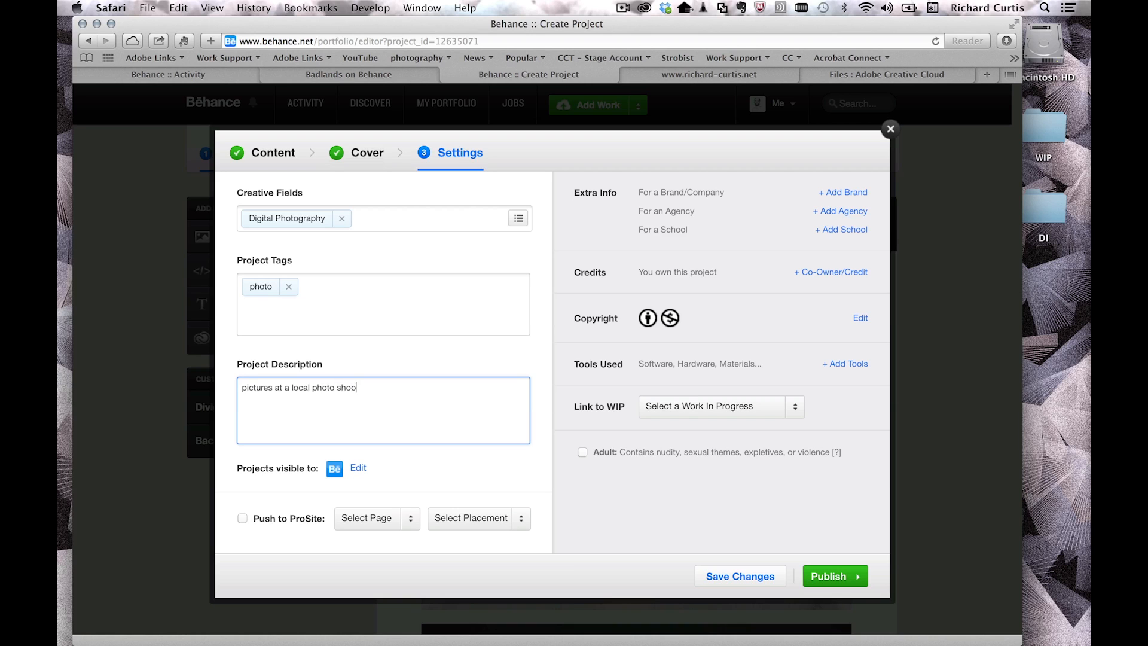
left_click(358, 470)
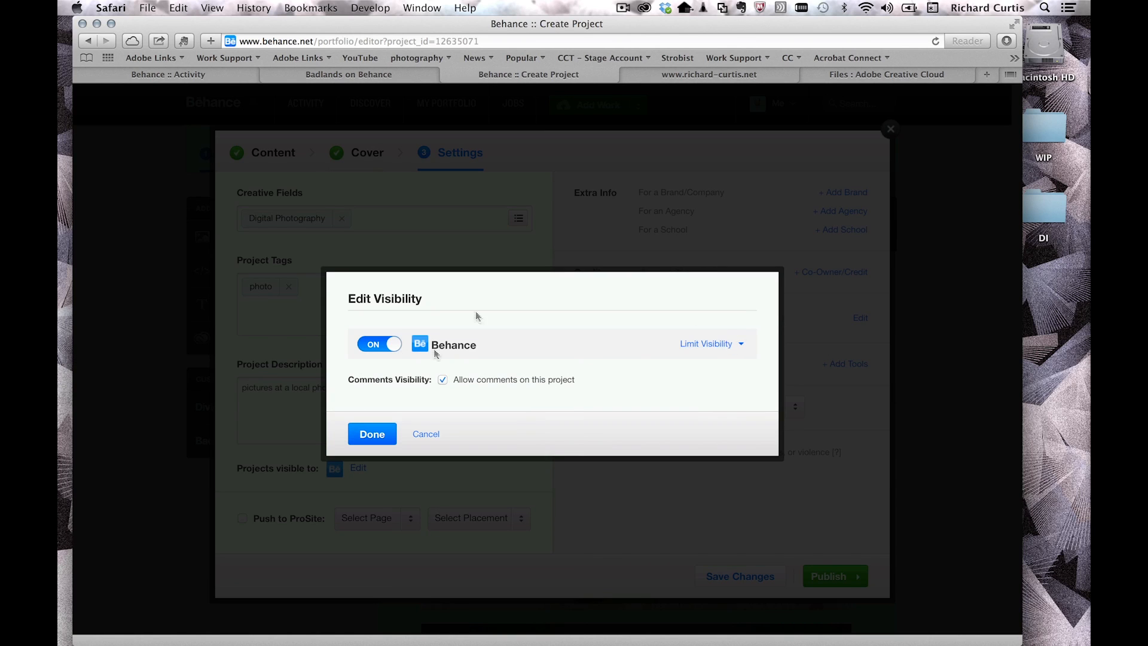
left_click(428, 434)
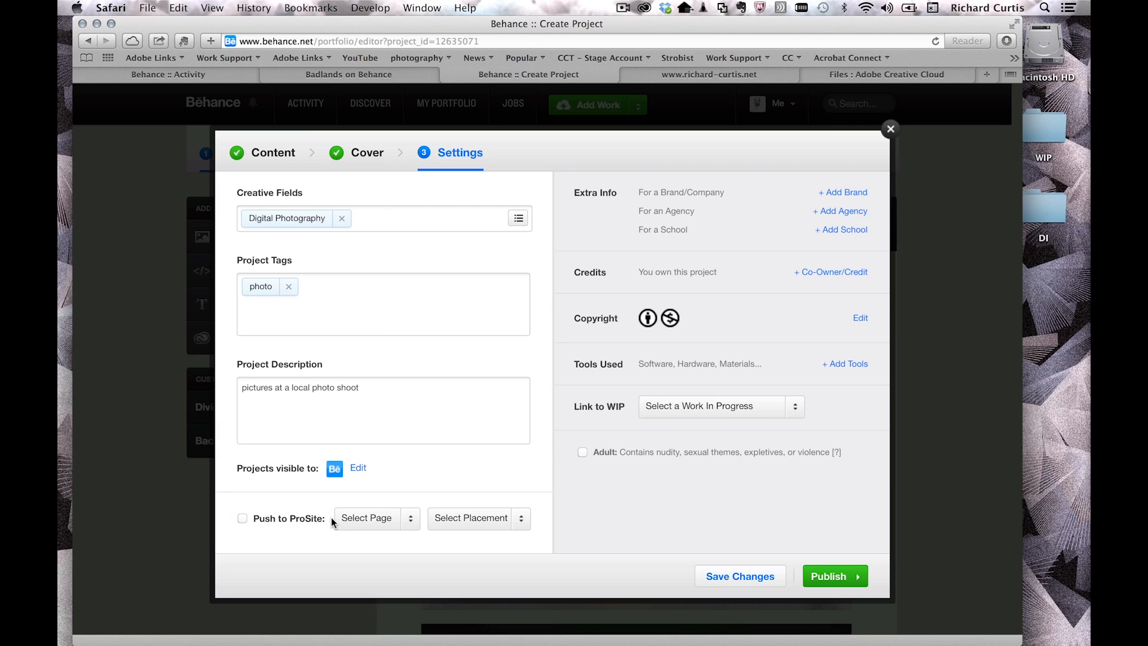
left_click(790, 409)
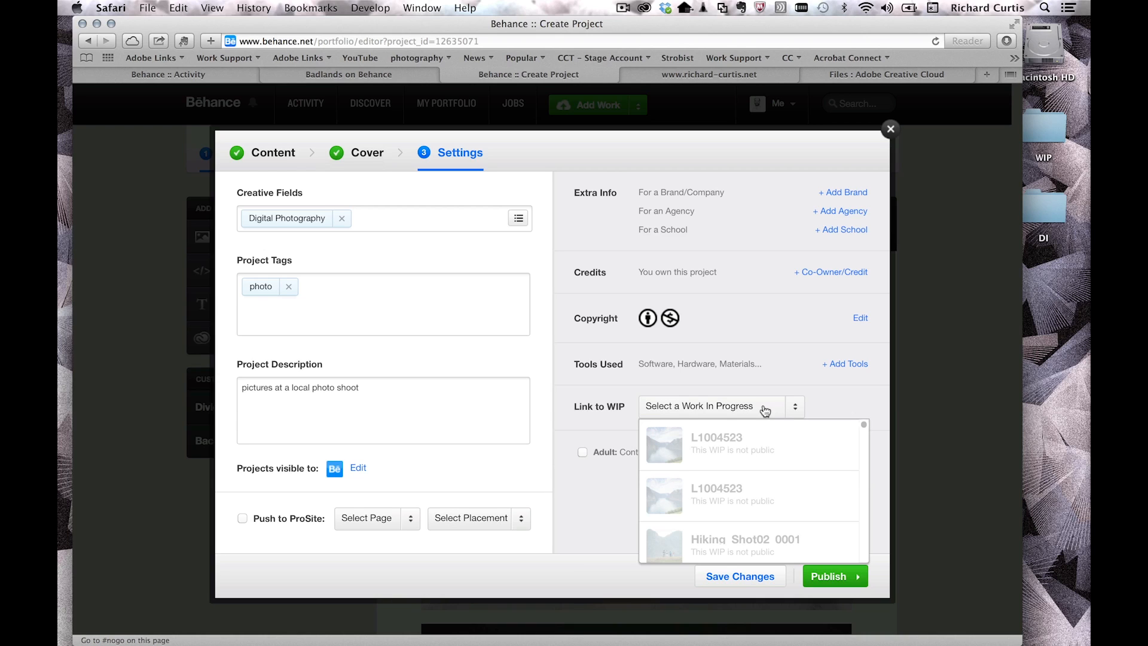
left_click(777, 318)
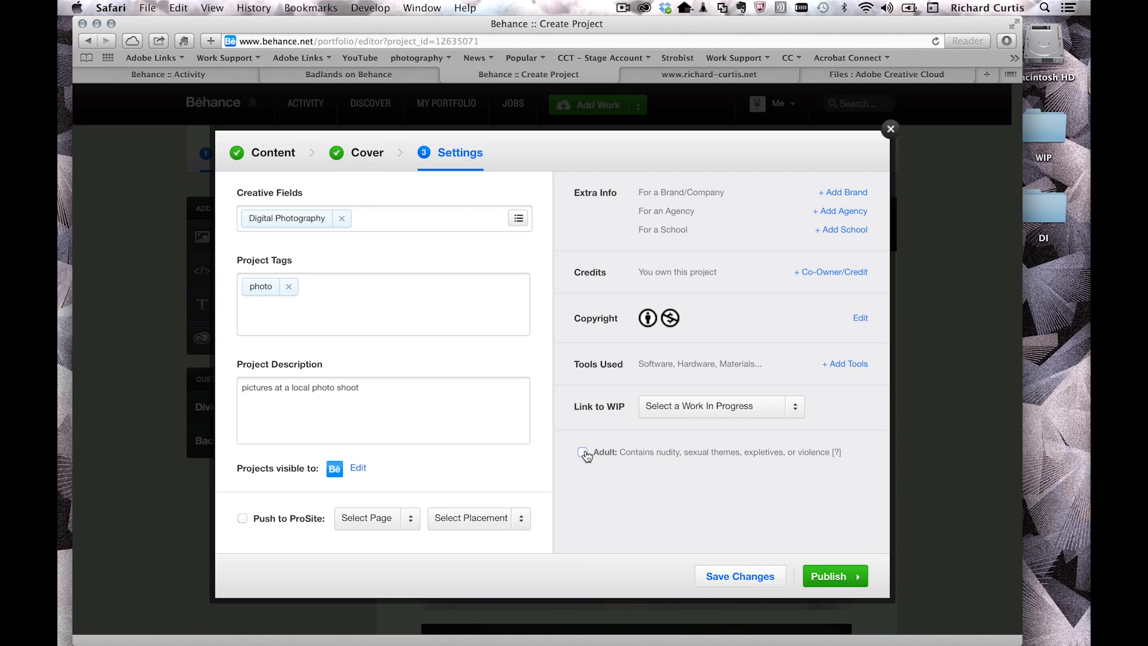
left_click(891, 129)
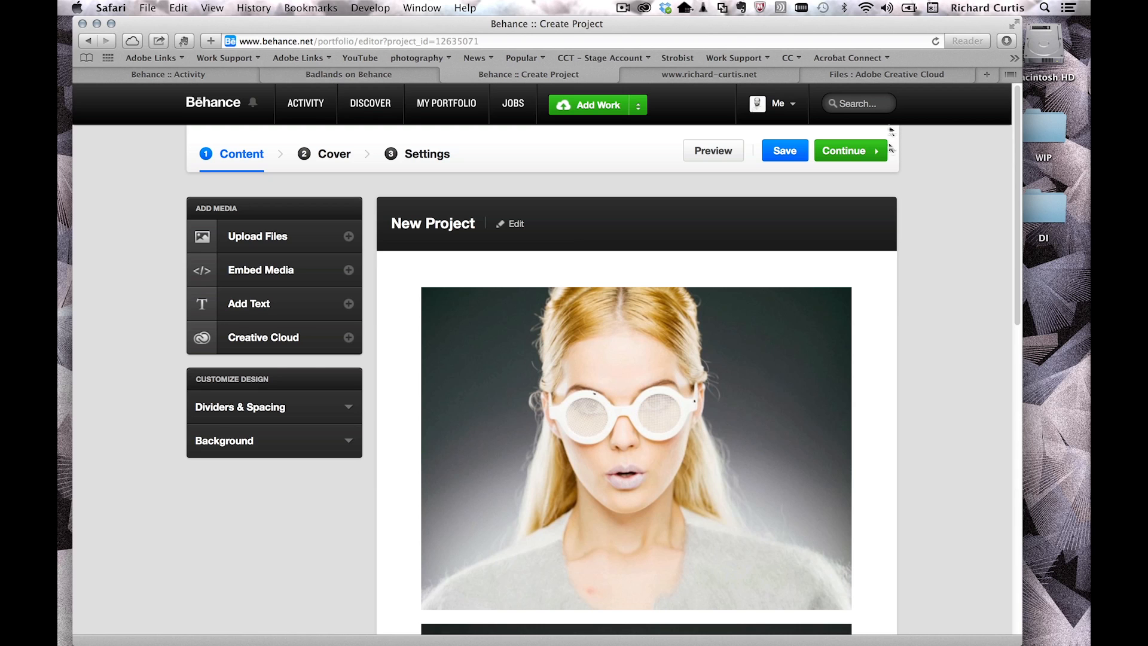
Step: Publish the project and skip sharing it on social networks
left_click(430, 163)
left_click(834, 574)
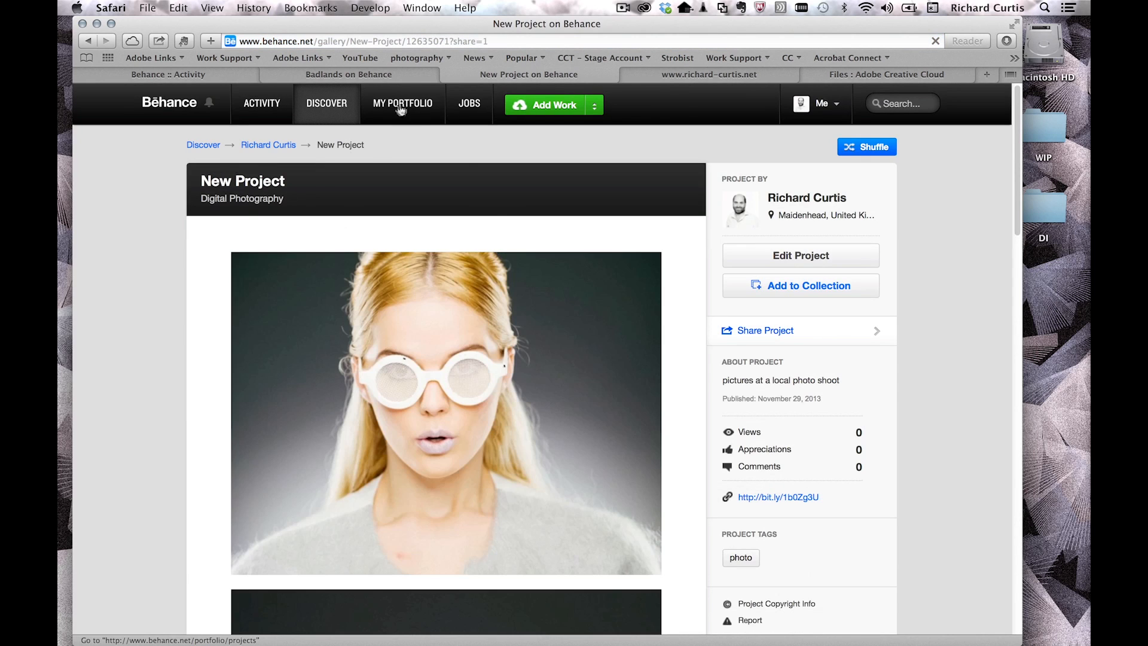
mouse_move(406, 106)
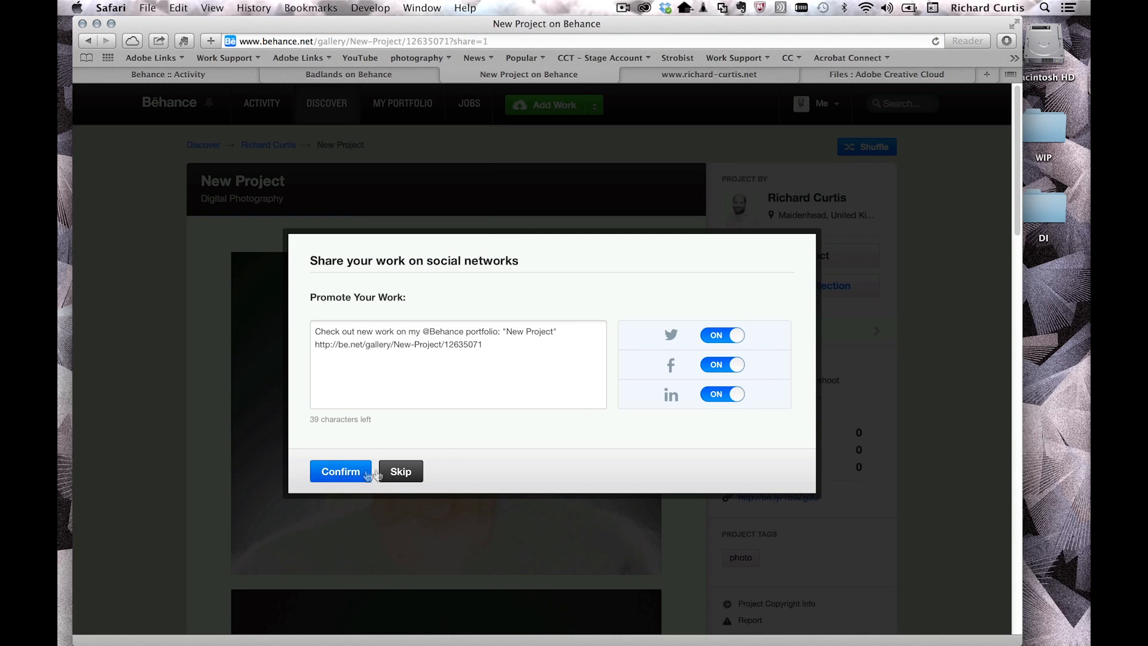
left_click(399, 471)
Step: Check the richard-curtis.net gallery, then return to the Behance profile's ProSite section
left_click(266, 145)
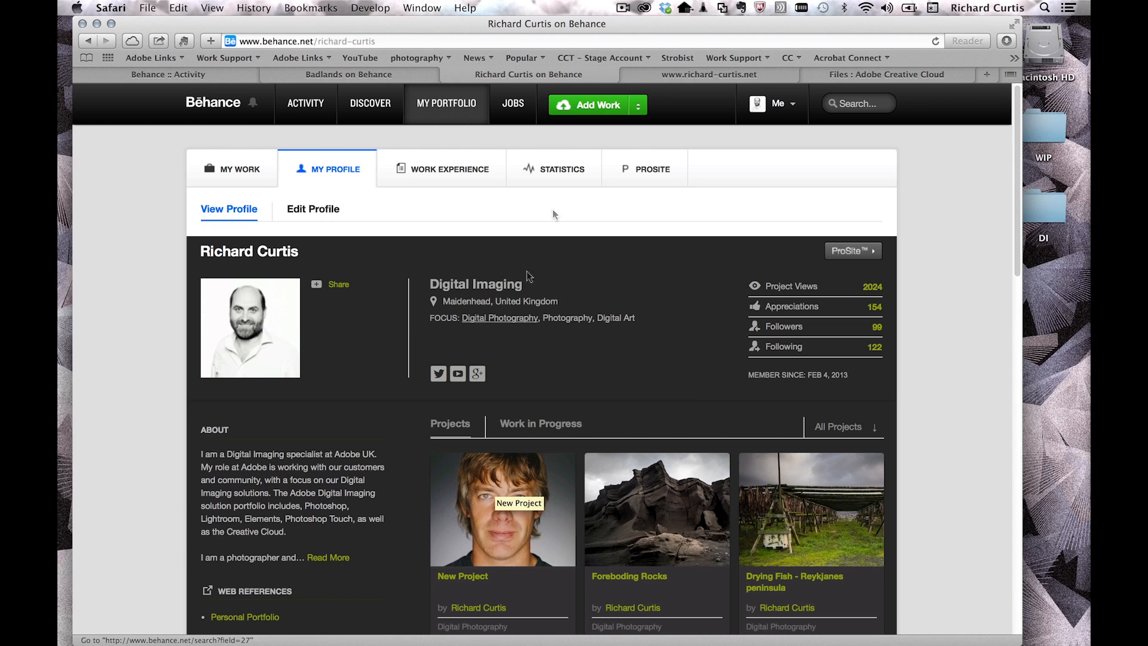
left_click(717, 73)
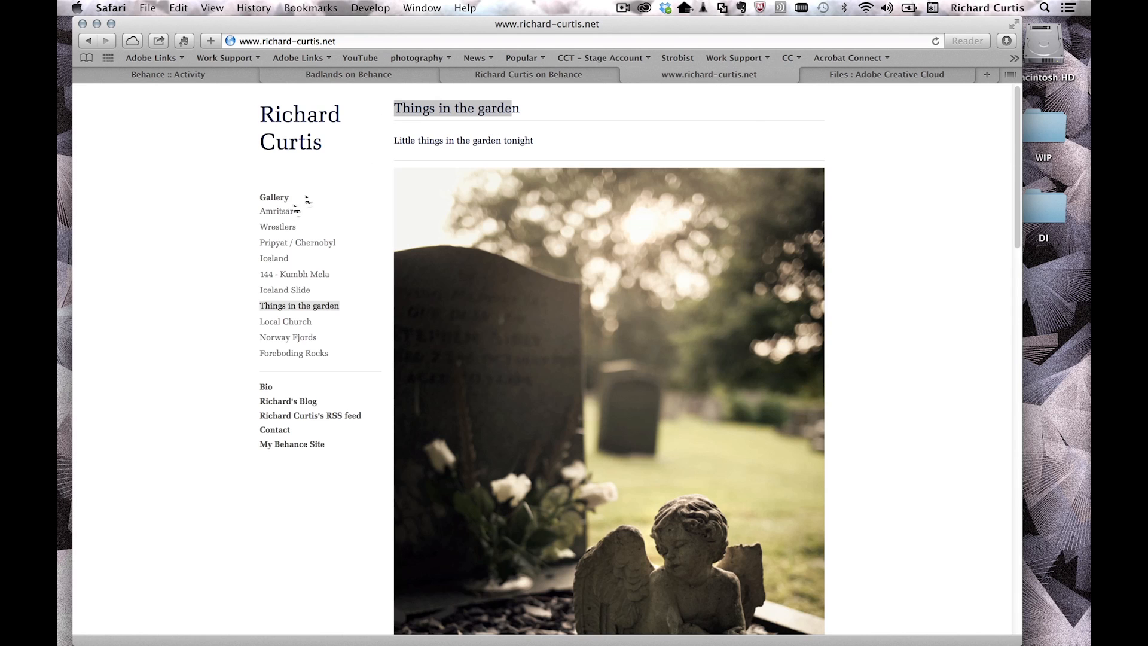
left_click(277, 198)
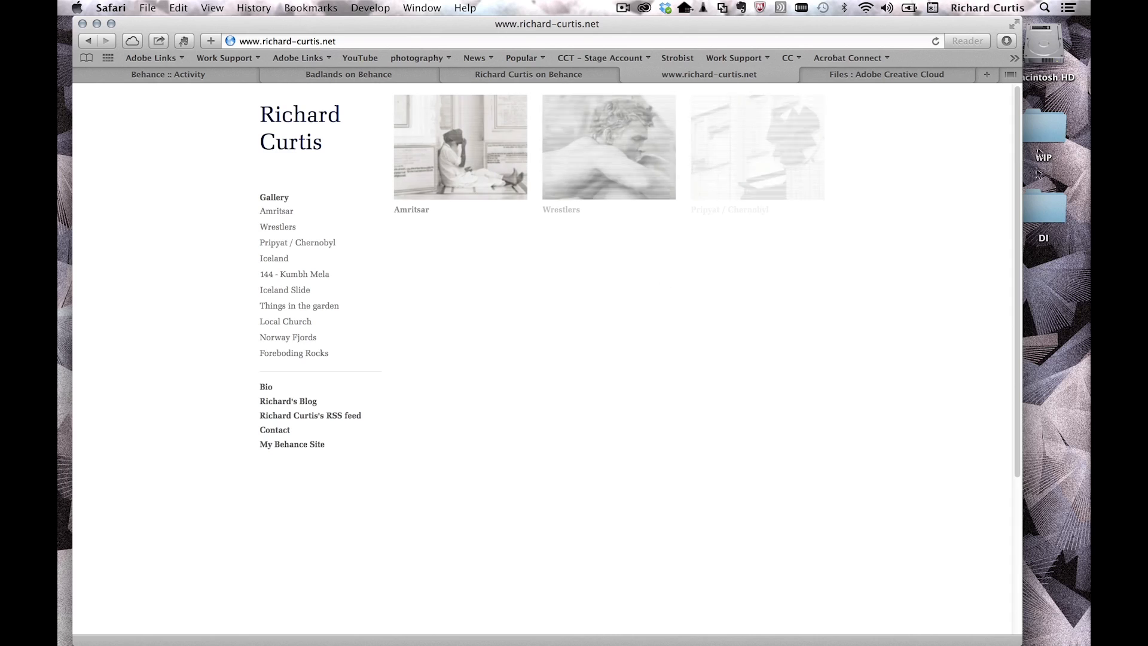
scroll(1018, 117, "down", 5)
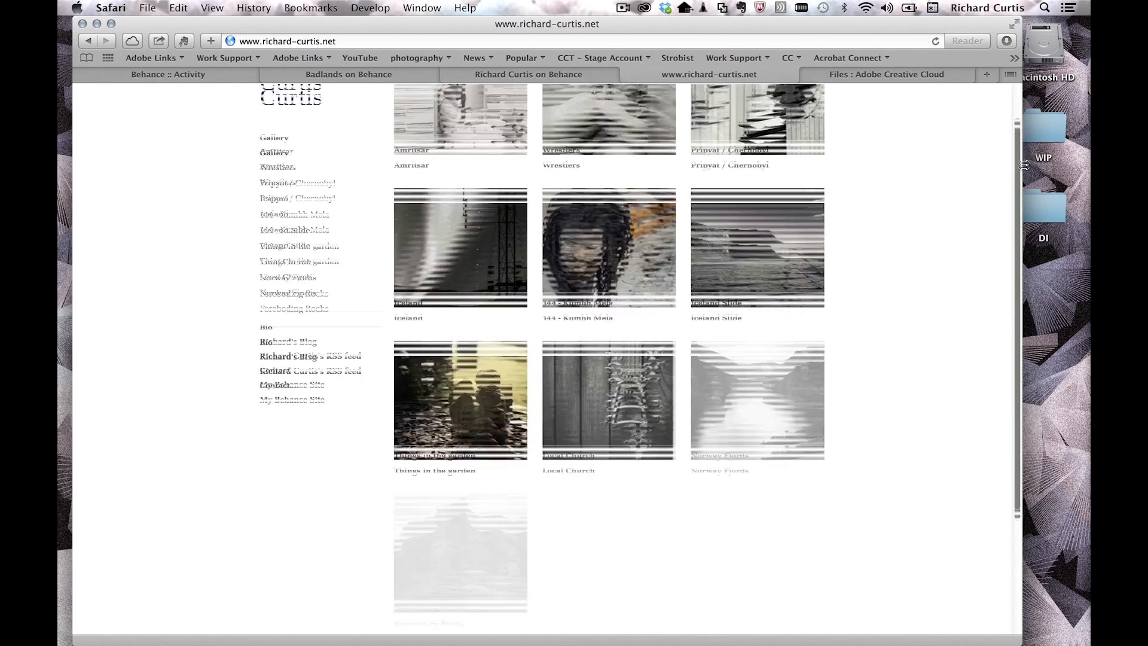
scroll(592, 457, "up", 2)
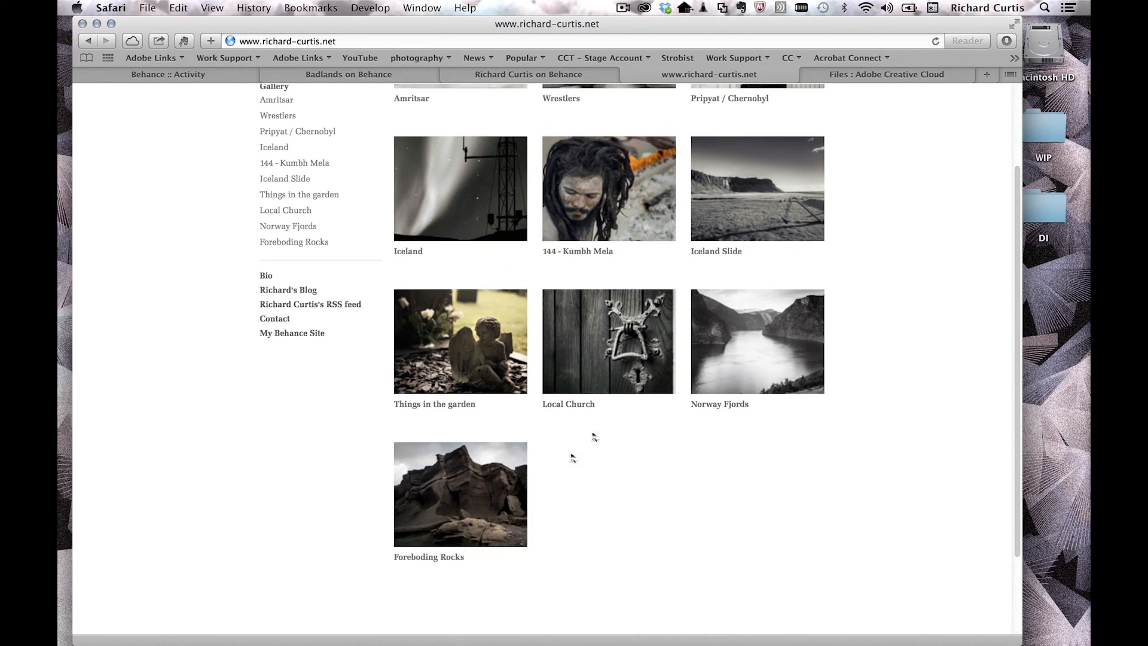
left_click(558, 74)
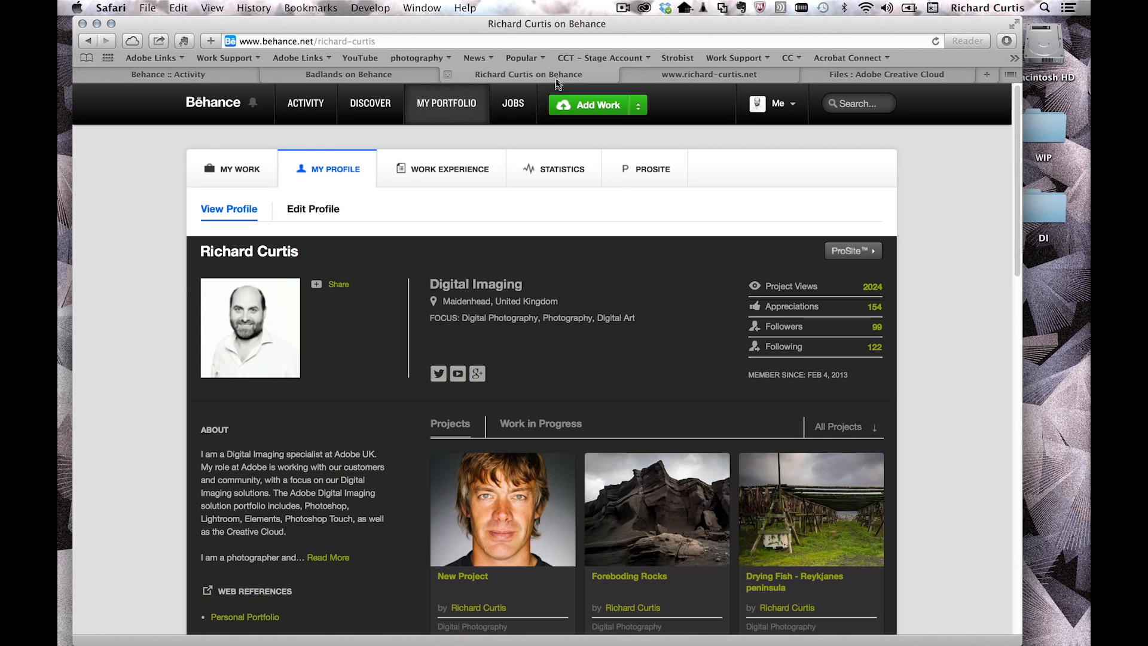
left_click(645, 172)
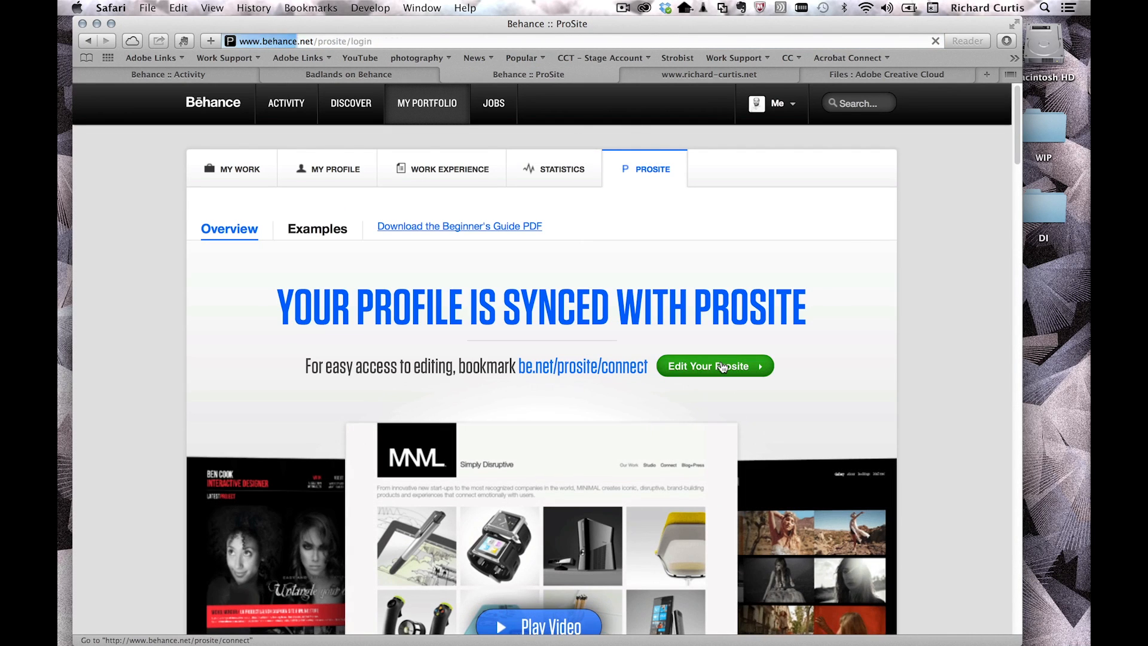
Step: Start editing the ProSite and apply the Basic site layout
left_click(723, 367)
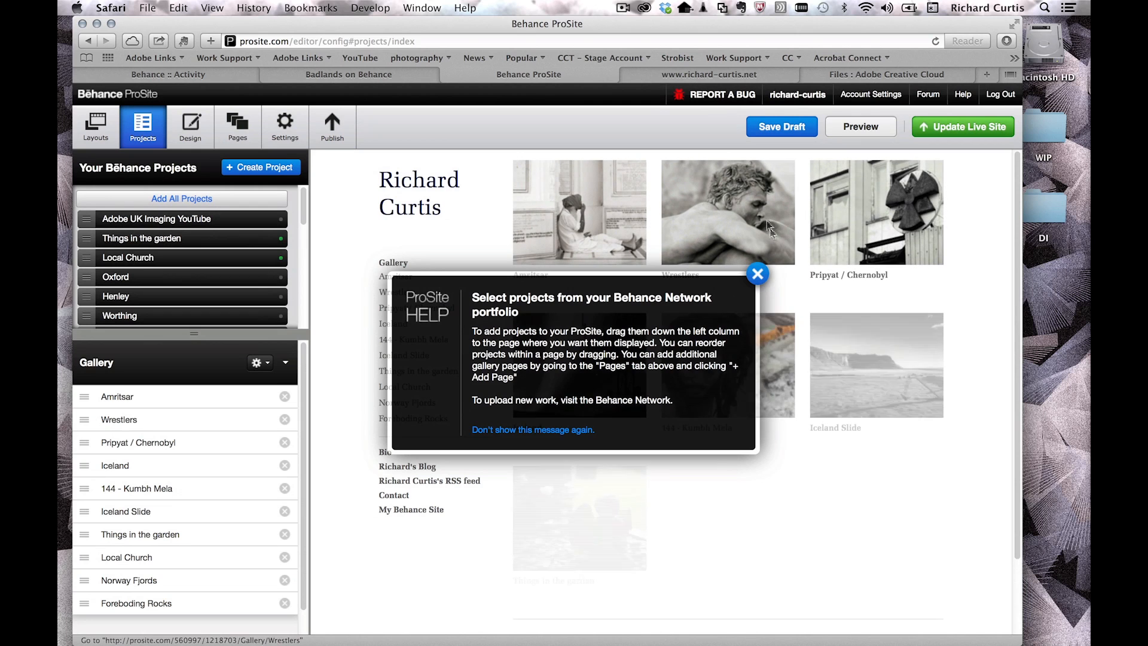
left_click(757, 274)
left_click(98, 125)
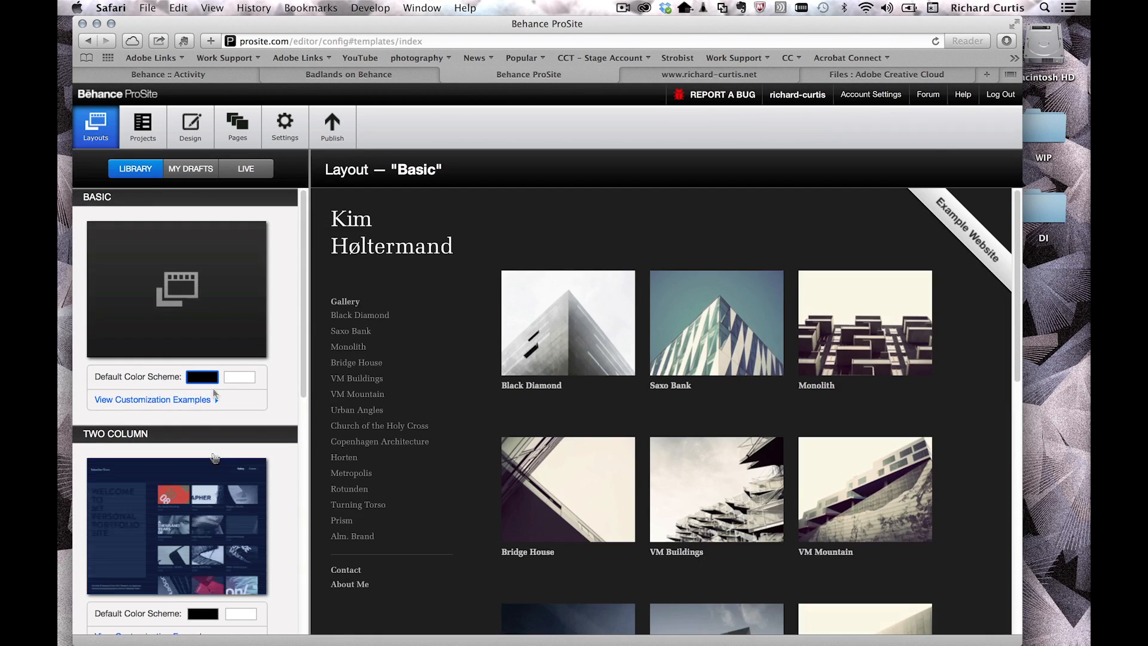
mouse_move(204, 301)
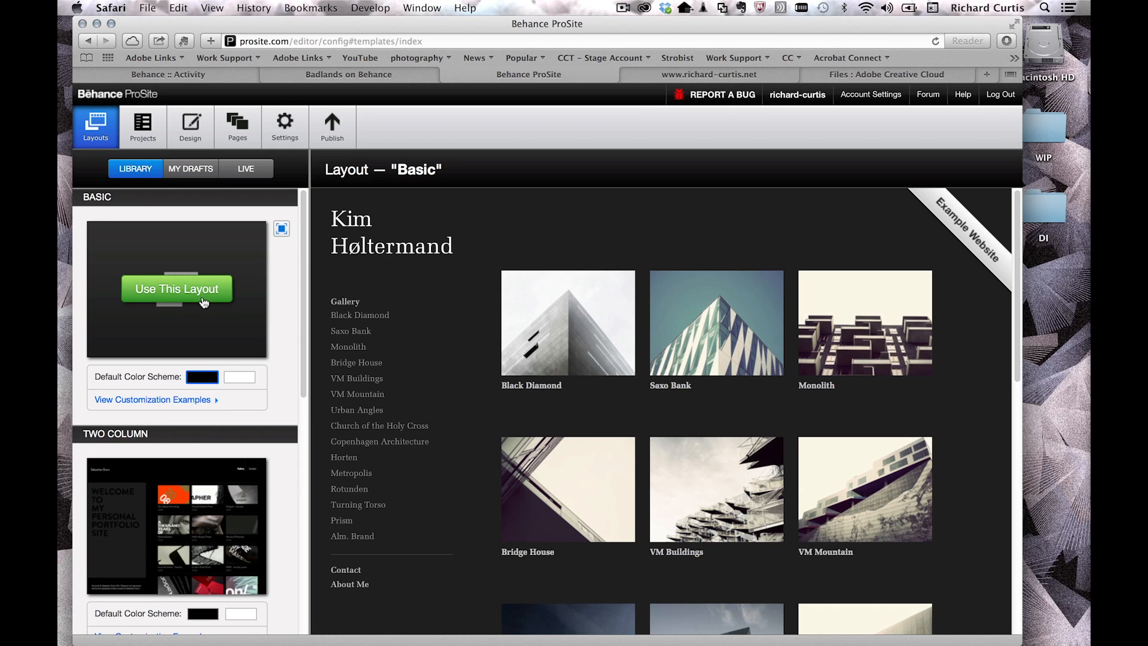
left_click(204, 302)
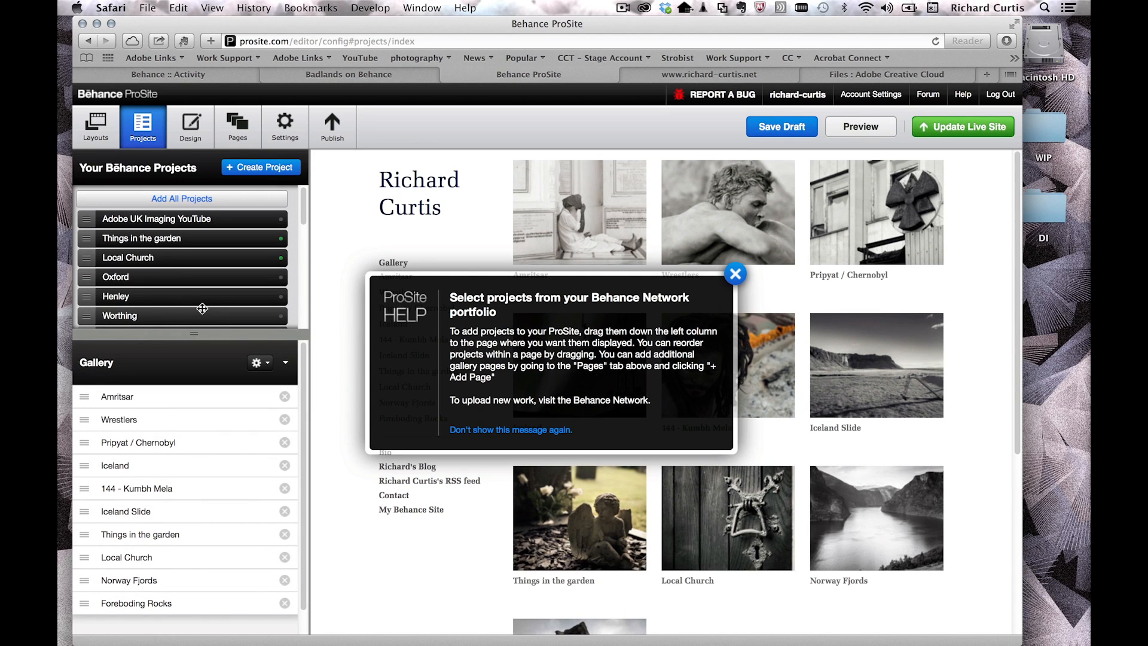
Step: Drag New Project from Your Behance Projects to the bottom of the Gallery page
left_click_drag(303, 206, 314, 310)
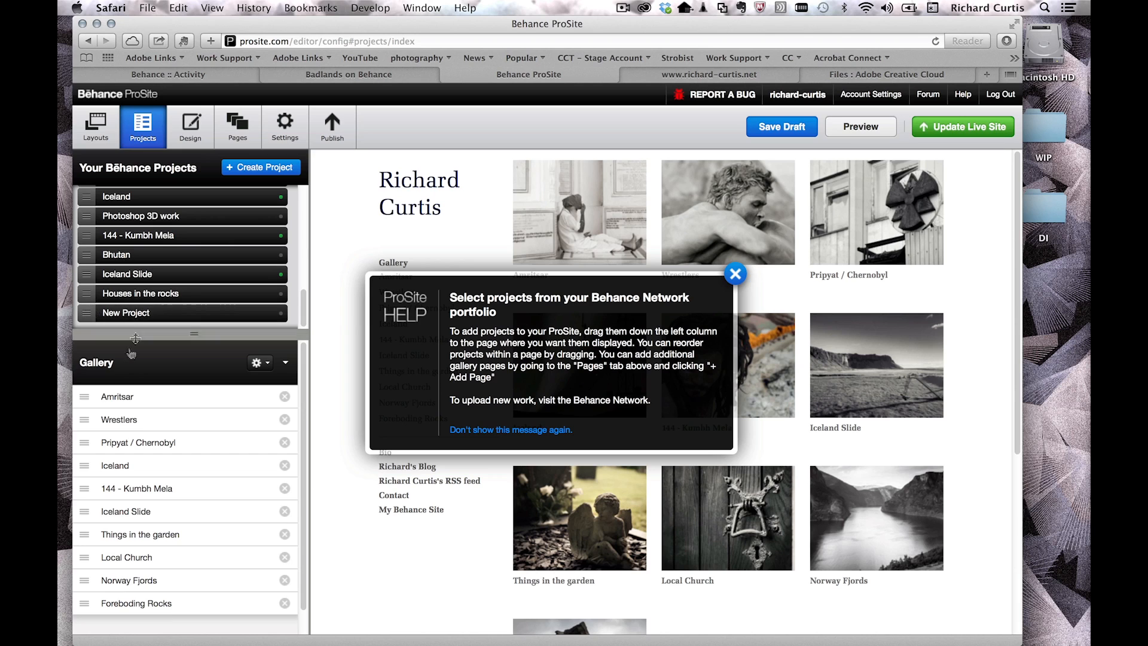
left_click_drag(90, 313, 93, 623)
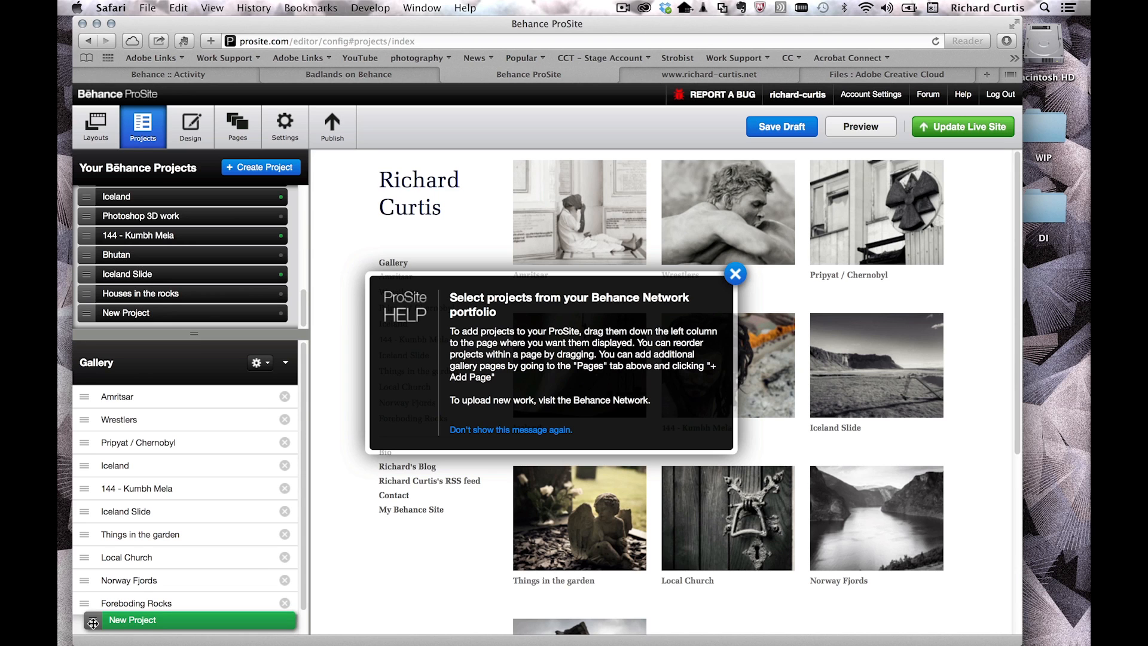
left_click_drag(92, 623, 93, 623)
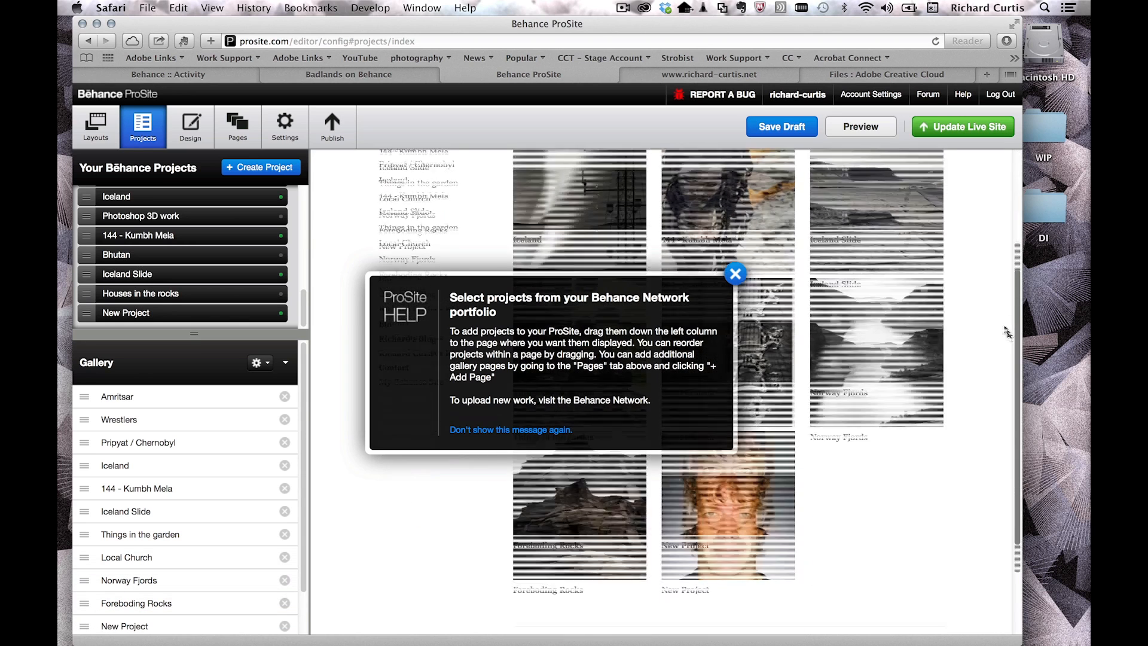
left_click(741, 275)
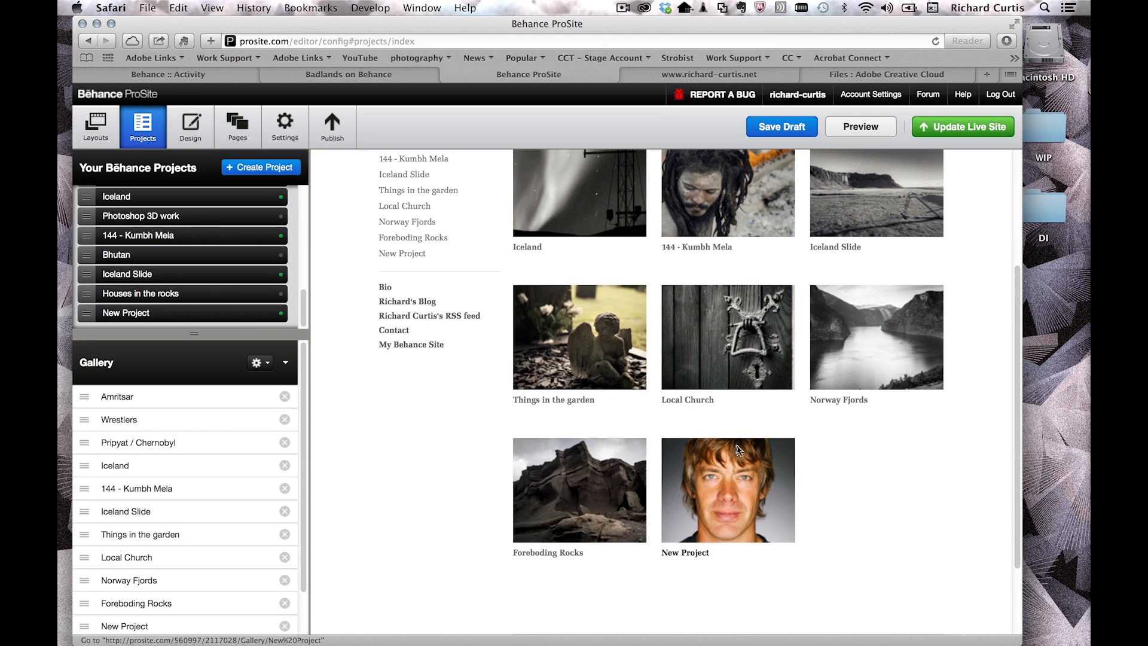
left_click(191, 121)
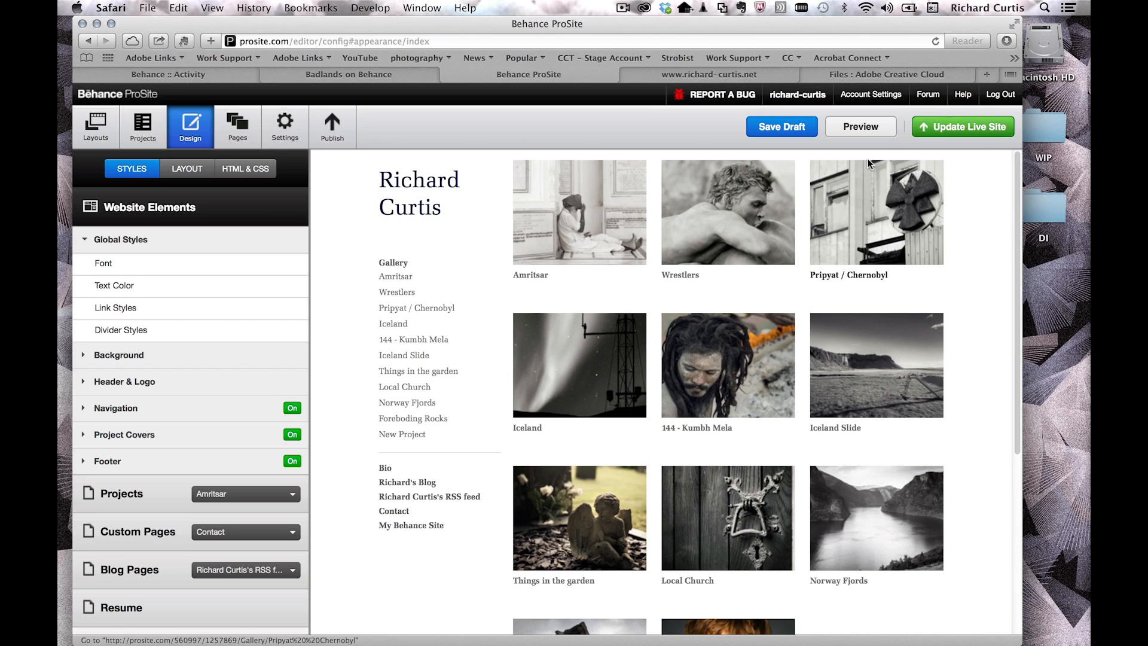
Step: Save and publish the live ProSite, then reload richard-curtis.net and open New Project
left_click(970, 125)
left_click(472, 369)
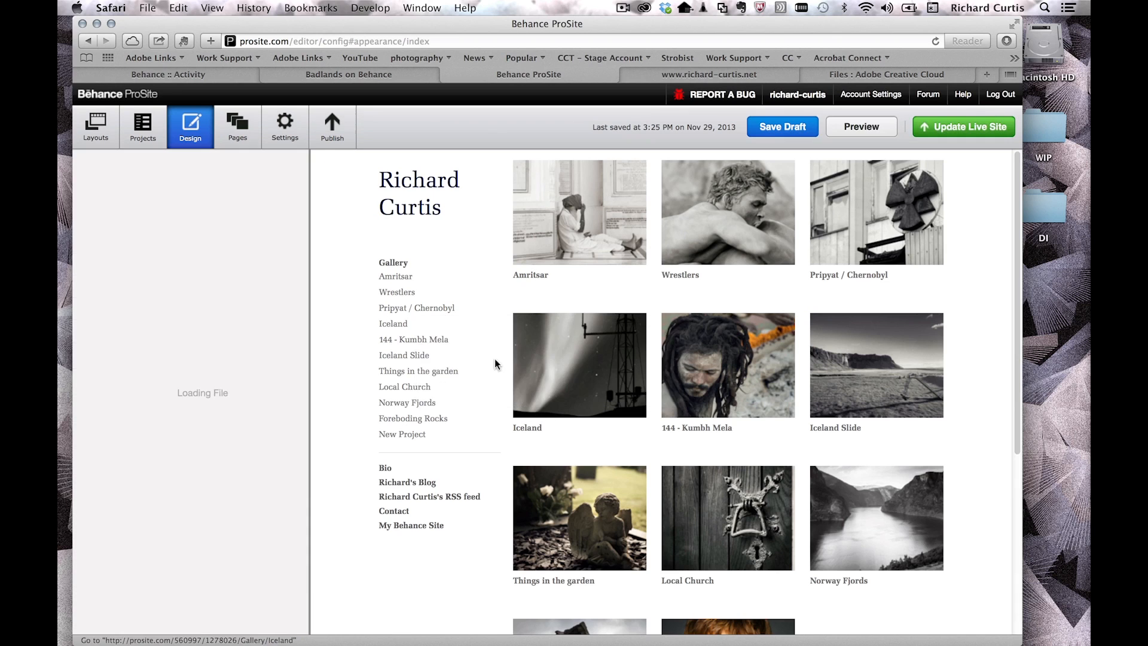
left_click(672, 73)
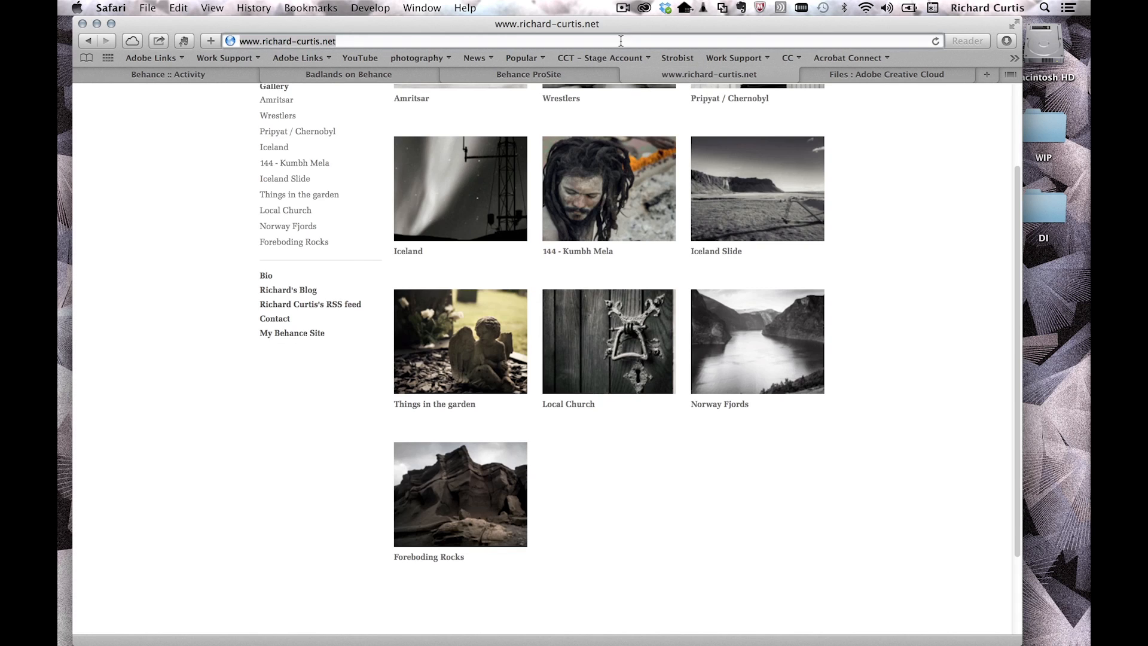
key("super+r")
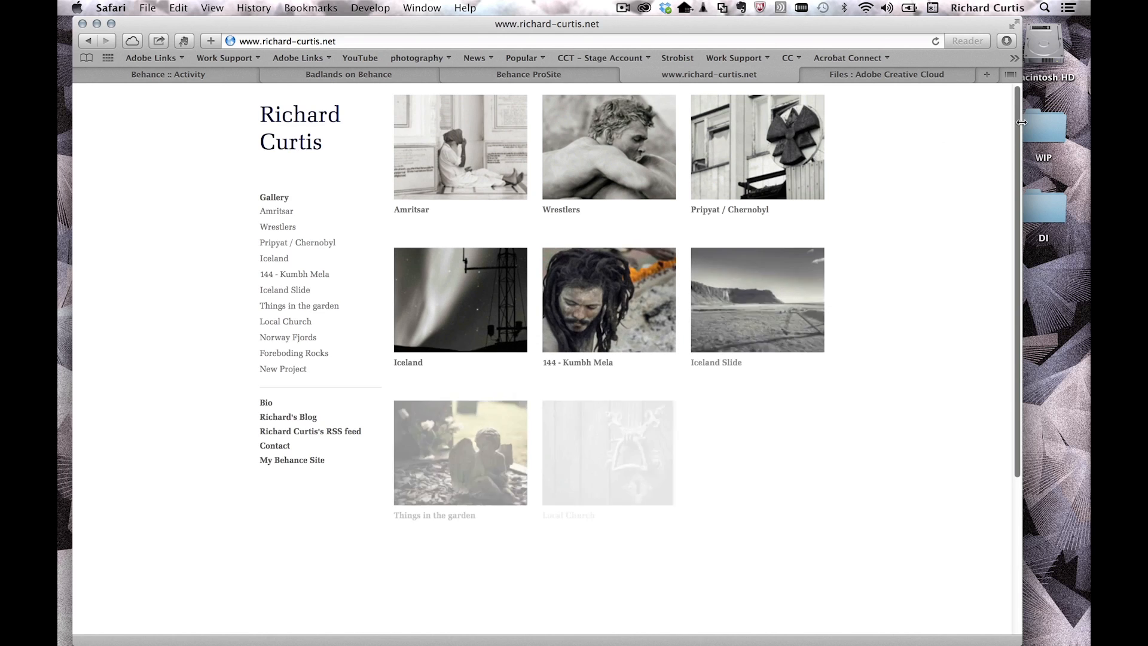
scroll(1000, 236, "down", 5)
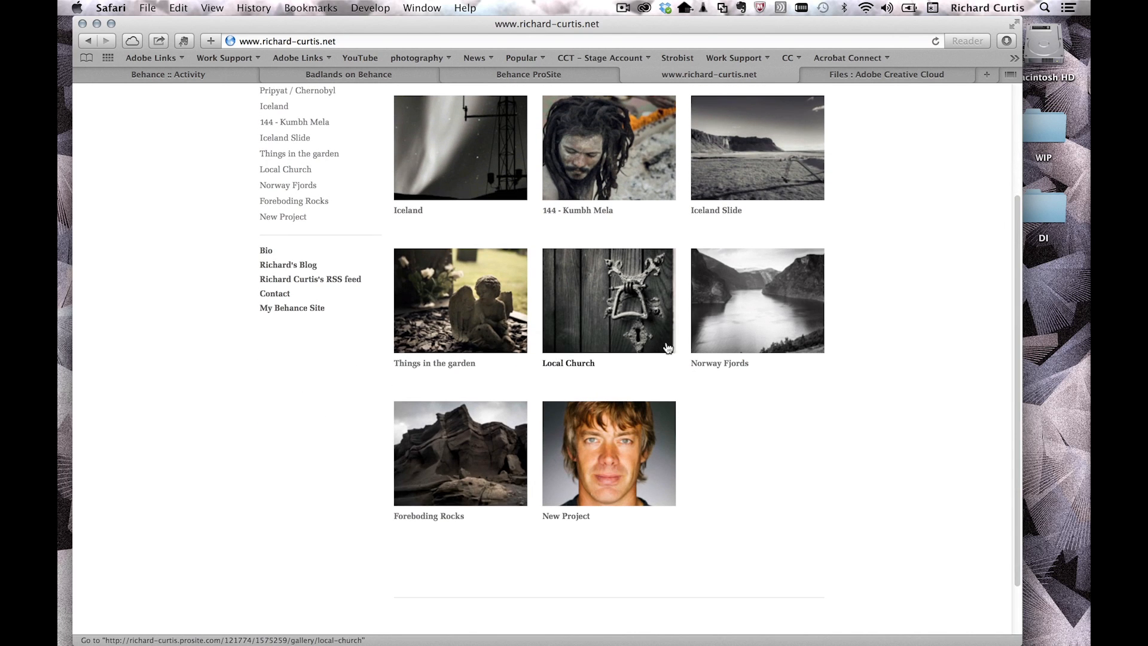
left_click(611, 465)
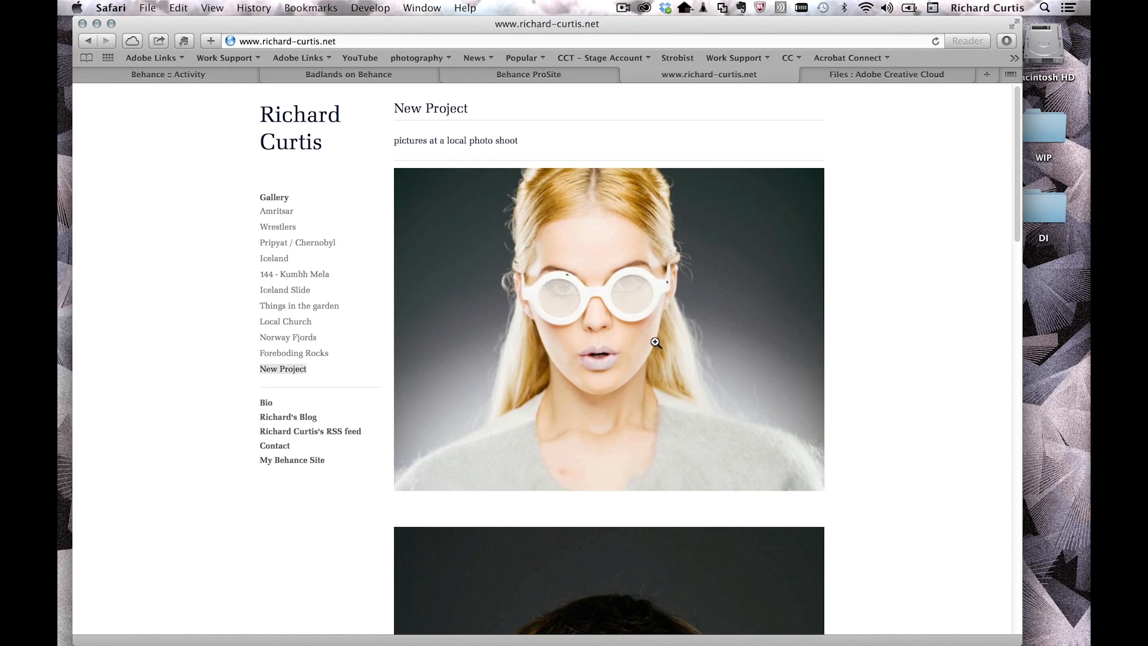
left_click_drag(395, 140, 506, 141)
left_click_drag(1020, 155, 1026, 109)
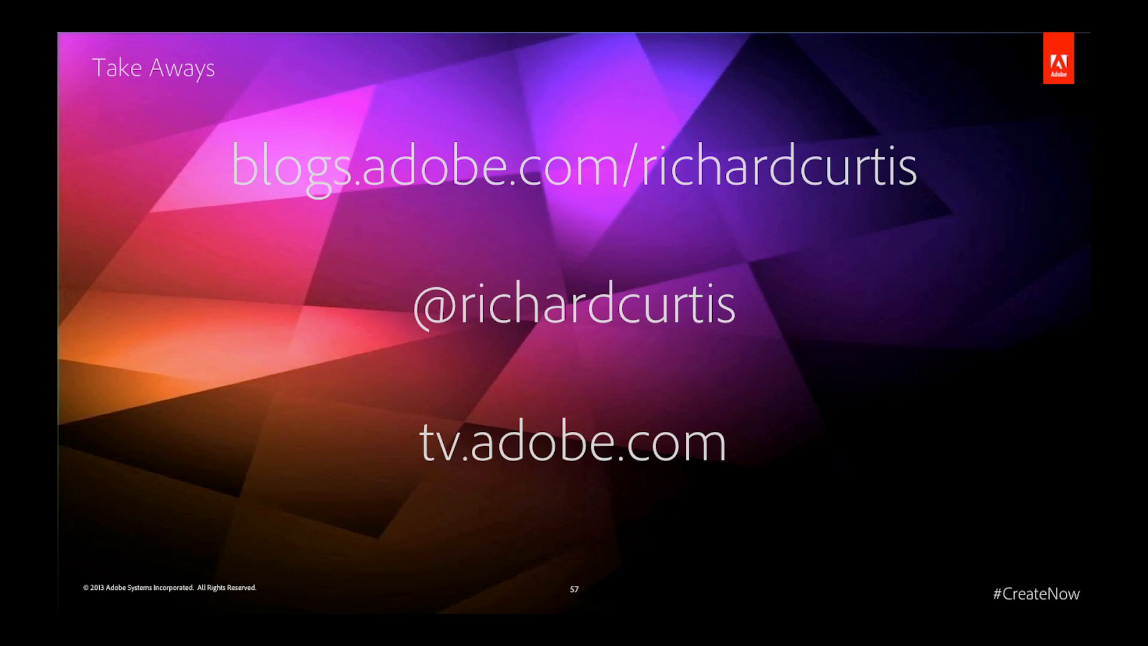
Step: Step back from the Take Aways slide to slide 56, Photography Bundle
key("Left")
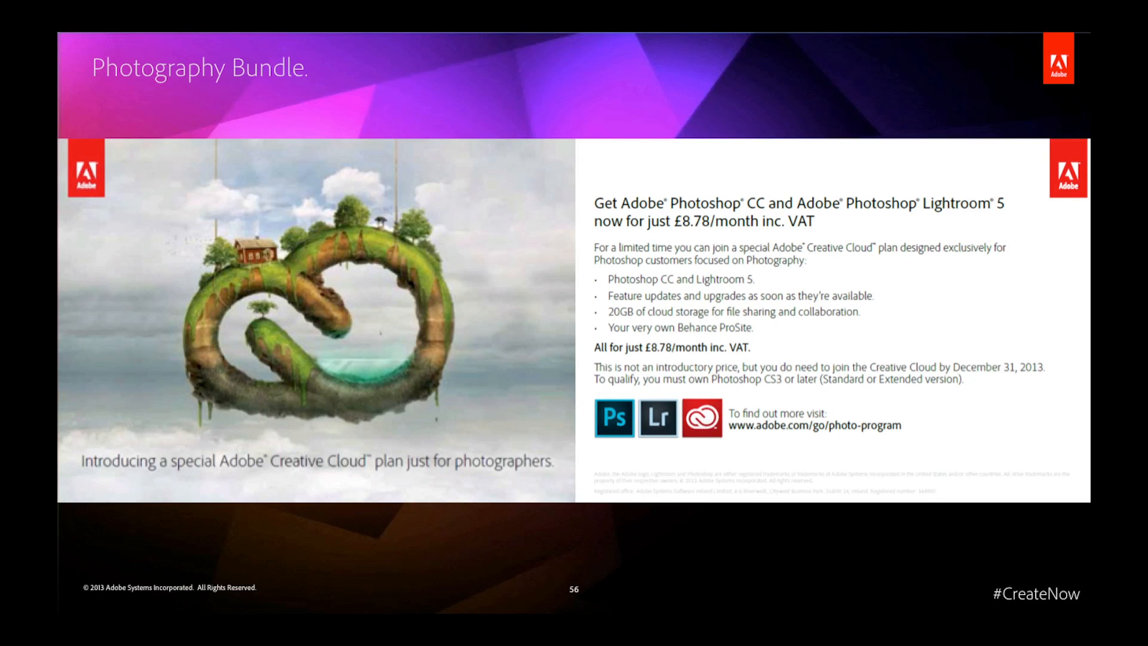